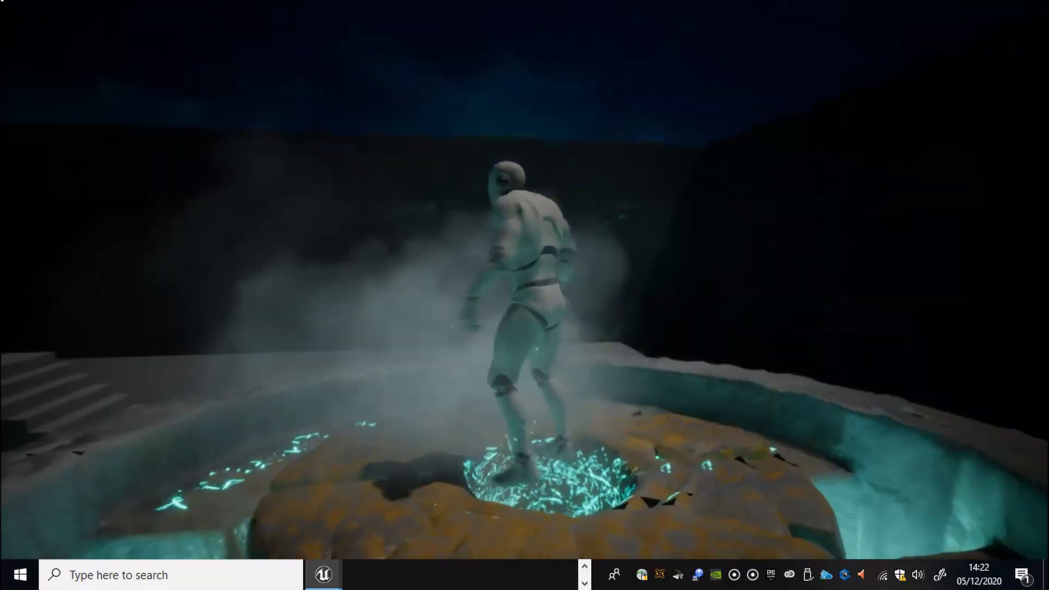
key("w")
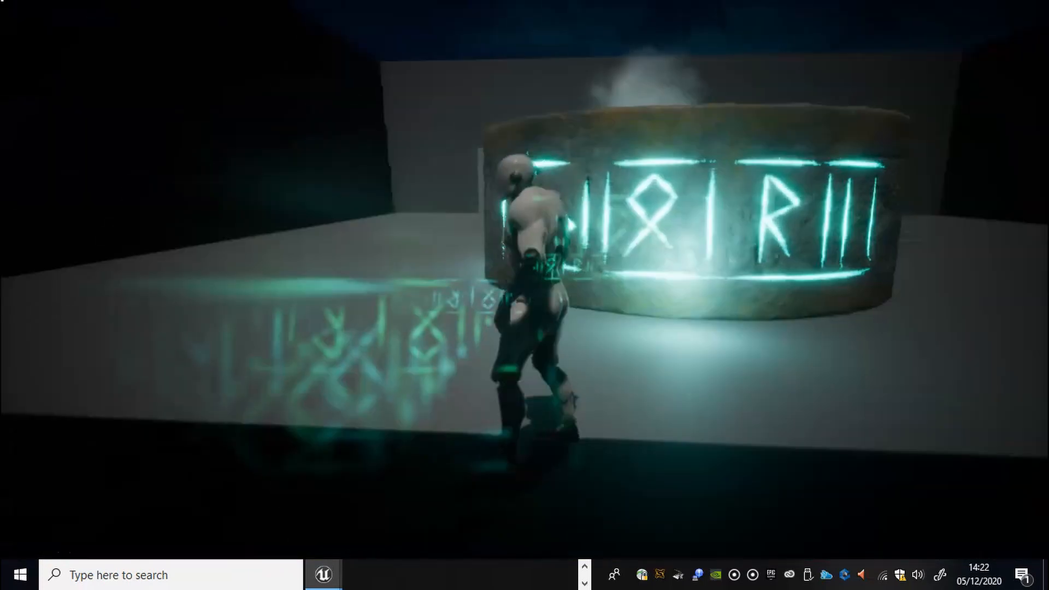
key("w")
key("w")
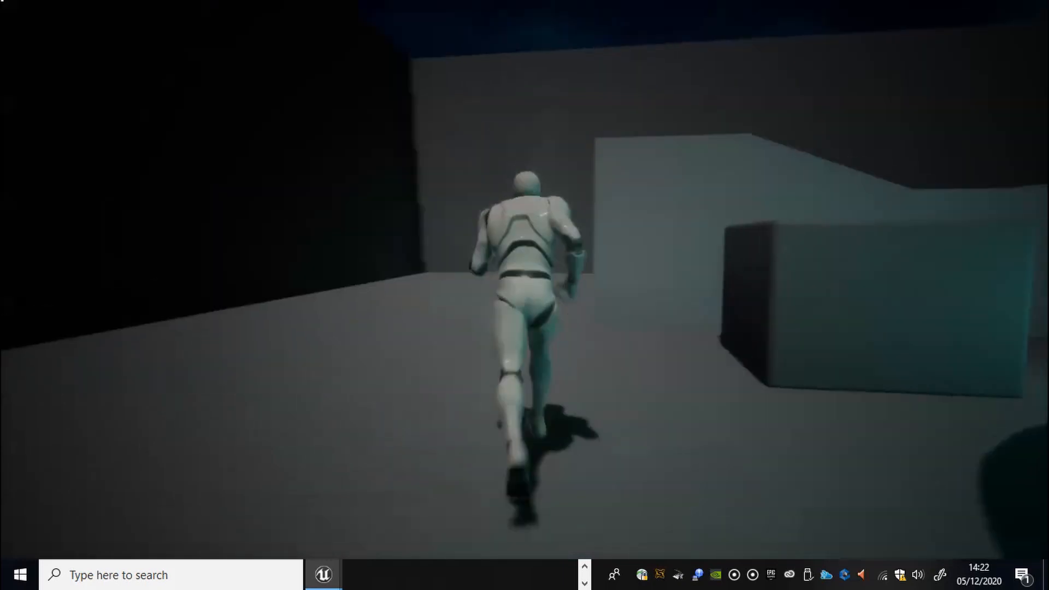
key("w")
key("w")
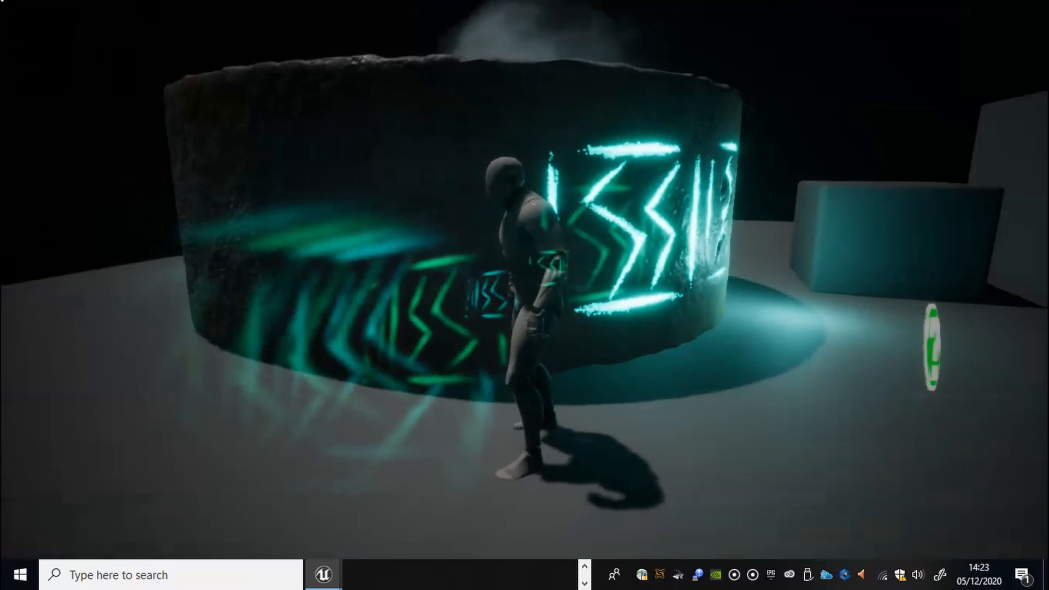
key("w")
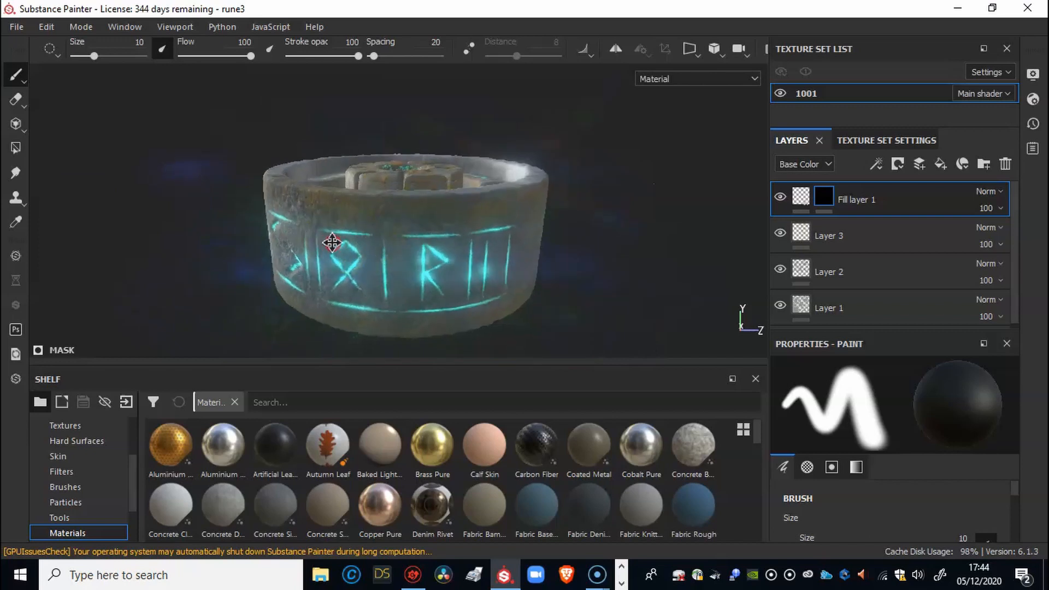
Examine the finished textured stone well, from its carved outer runes to the inner stones and rim.
left_click_drag(416, 266, 388, 242, "alt")
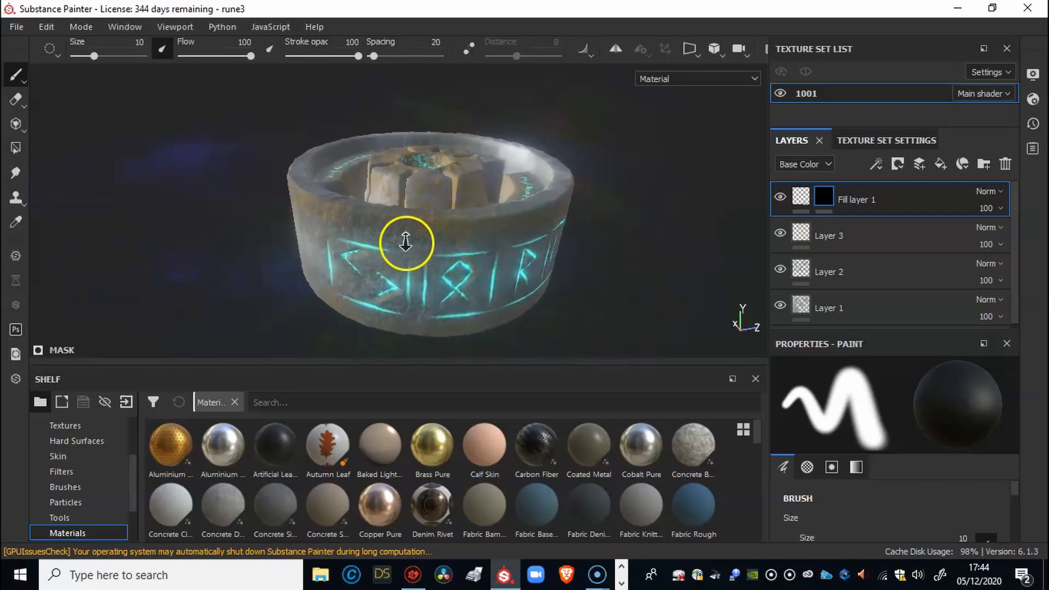
right_click_drag(405, 243, 850, 274, "alt")
left_click_drag(709, 304, 662, 279, "alt")
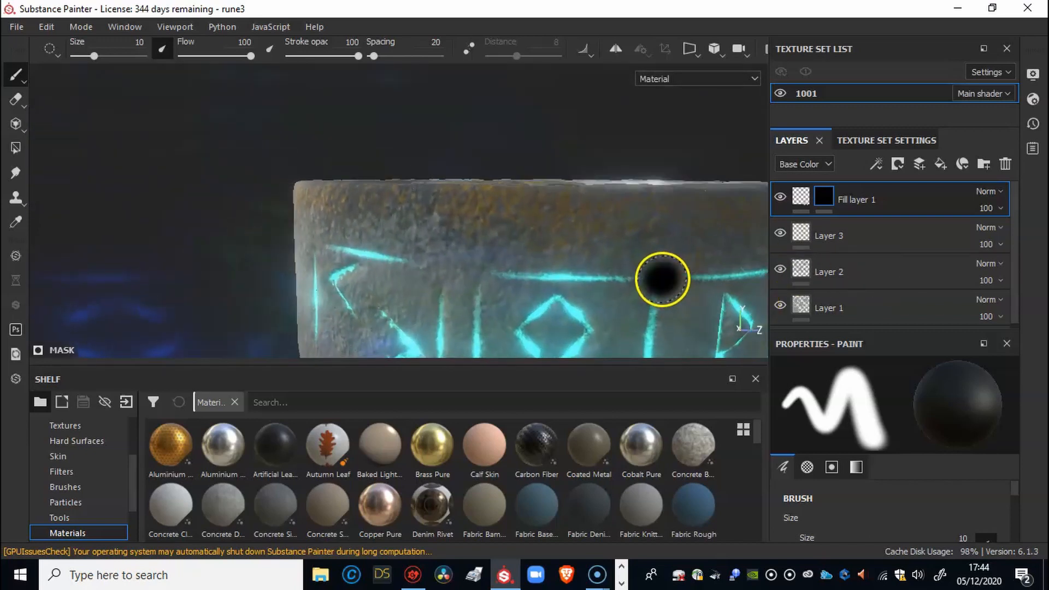
middle_click_drag(662, 279, 440, 283, "alt")
left_click_drag(440, 283, 464, 281, "alt")
middle_click_drag(464, 280, 524, 217, "alt")
left_click_drag(524, 217, 444, 185, "alt")
right_click_drag(444, 186, 464, 276, "alt")
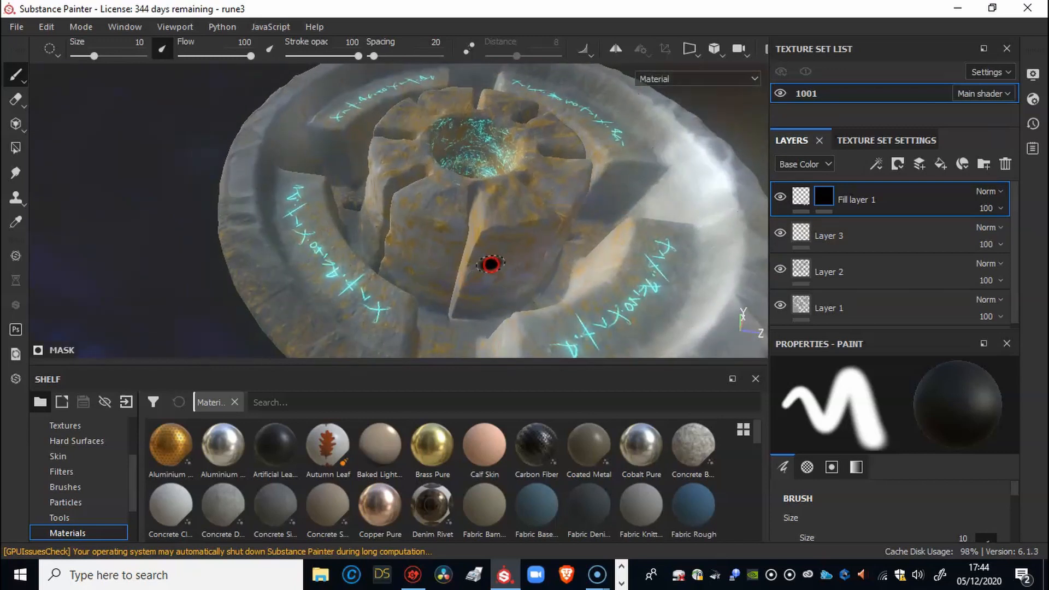
left_click_drag(585, 319, 578, 262, "alt")
middle_click_drag(579, 268, 525, 290, "alt")
right_click_drag(481, 248, 473, 277, "alt")
middle_click_drag(473, 277, 462, 280, "alt")
left_click_drag(482, 281, 413, 236, "alt")
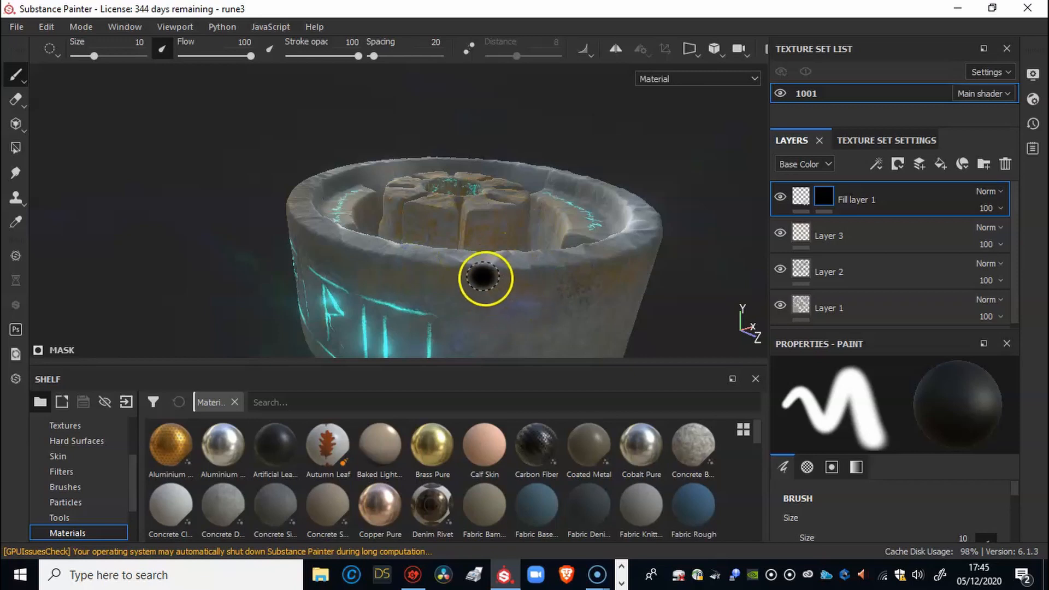
mouse_move(455, 271)
left_mouse_down("alt")
mouse_move(478, 269)
mouse_move(620, 148)
mouse_move(480, 267)
left_mouse_up("alt")
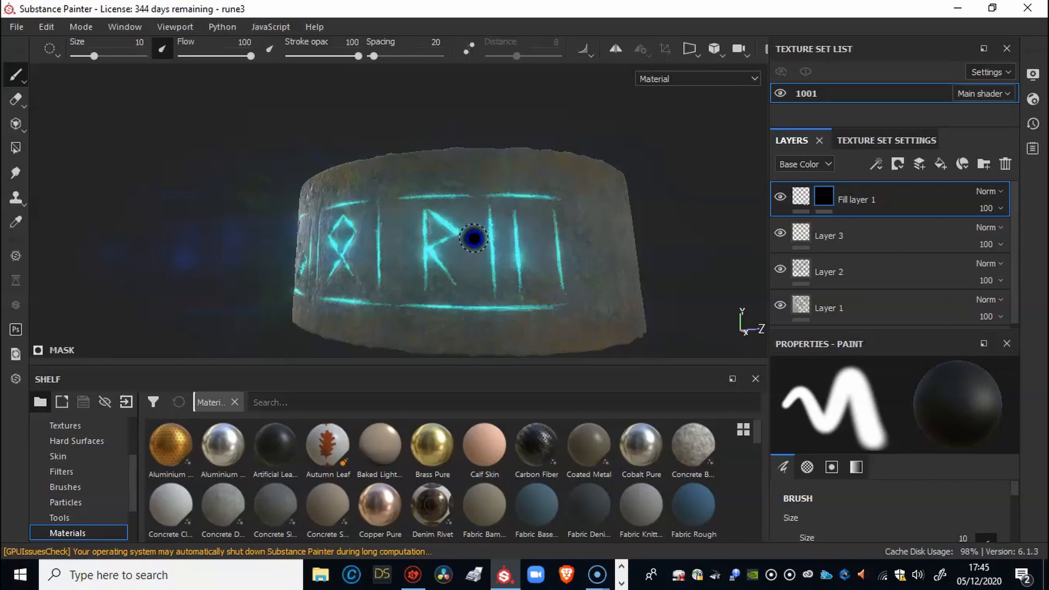
Inspect the glowing runes and weathered stone around the well's outer wall from close up and from several sides.
left_click_drag(450, 234, 499, 327, "alt")
right_click_drag(531, 311, 810, 286, "alt")
middle_click_drag(497, 179, 508, 269, "alt")
left_click_drag(473, 155, 386, 268, "alt")
left_click_drag(519, 199, 436, 209, "alt")
right_click_drag(436, 210, 352, 246, "alt")
left_click_drag(352, 246, 393, 248, "alt")
right_click_drag(393, 248, 377, 344, "alt")
left_click_drag(359, 197, 459, 215, "alt")
middle_click_drag(459, 215, 423, 292, "alt")
mouse_move(200, 240)
right_mouse_down("alt")
mouse_move(78, 193)
mouse_move(18, 191)
right_mouse_up("alt")
middle_click_drag(481, 193, 500, 220, "alt")
left_click_drag(506, 225, 392, 228, "alt")
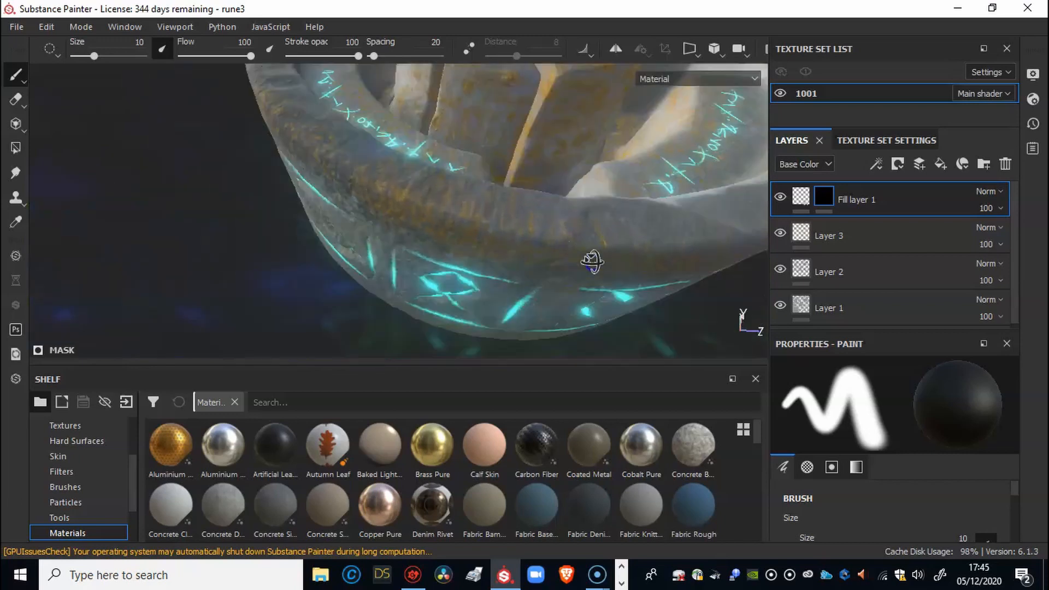
Inspect the glowing inscriptions on the well's inner ring and the rune-covered central hole from above and close up.
mouse_move(603, 223)
left_mouse_down("alt")
mouse_move(557, 290)
mouse_move(370, 207)
left_mouse_up("alt")
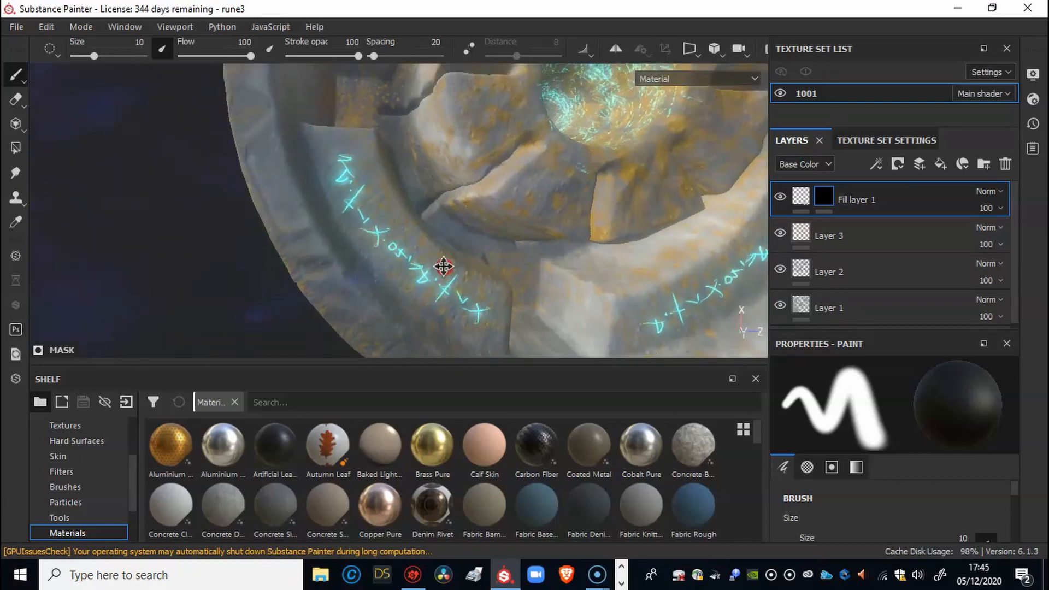
left_click_drag(580, 214, 671, 259, "alt")
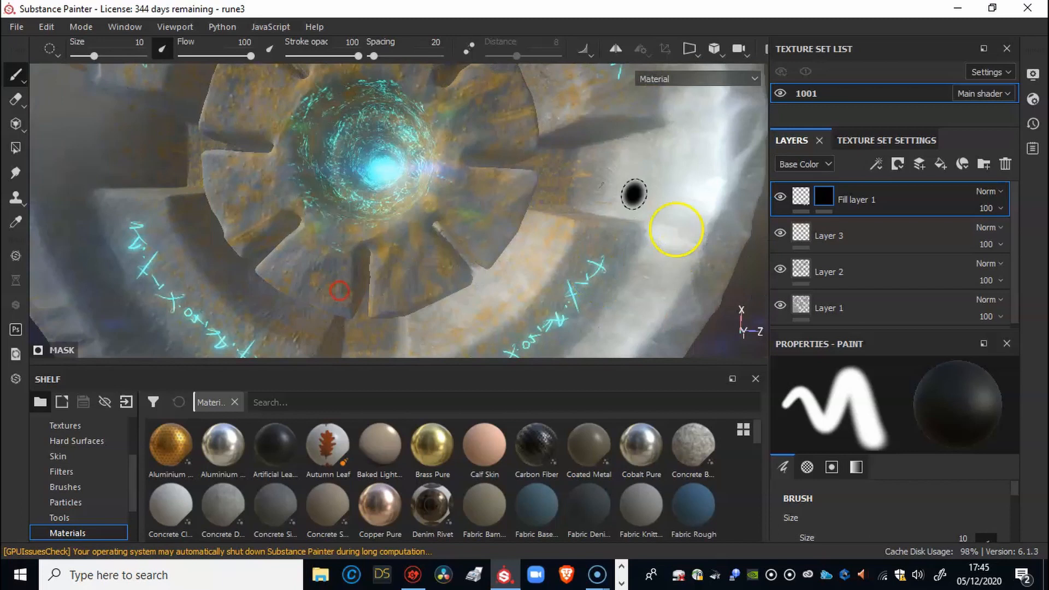
left_click_drag(599, 166, 571, 199, "alt")
right_click_drag(572, 198, 477, 215, "alt")
middle_click_drag(477, 214, 566, 319, "alt")
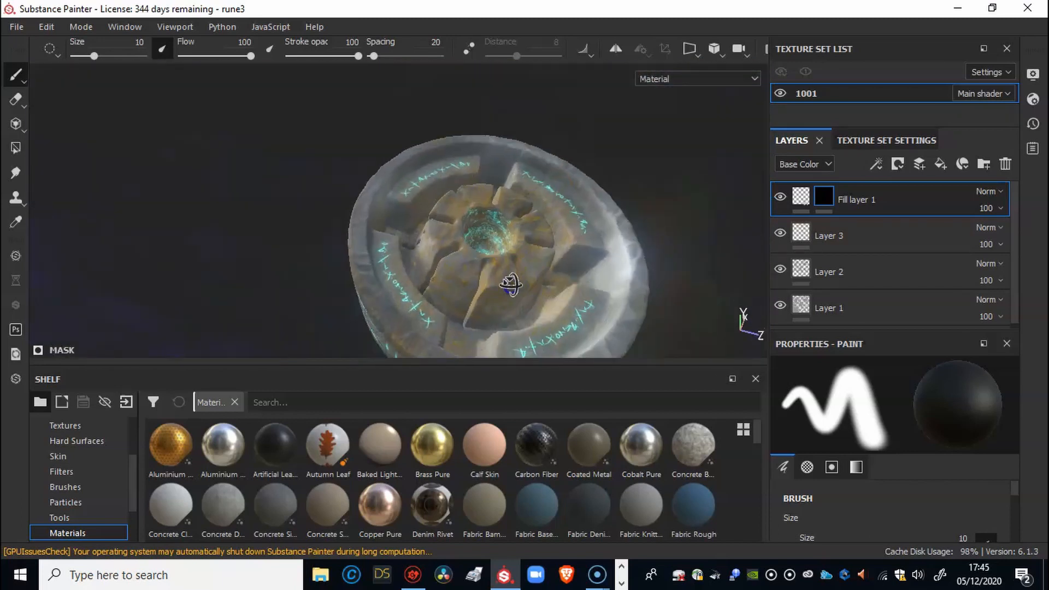
right_click_drag(1001, 266, 1048, 267, "alt")
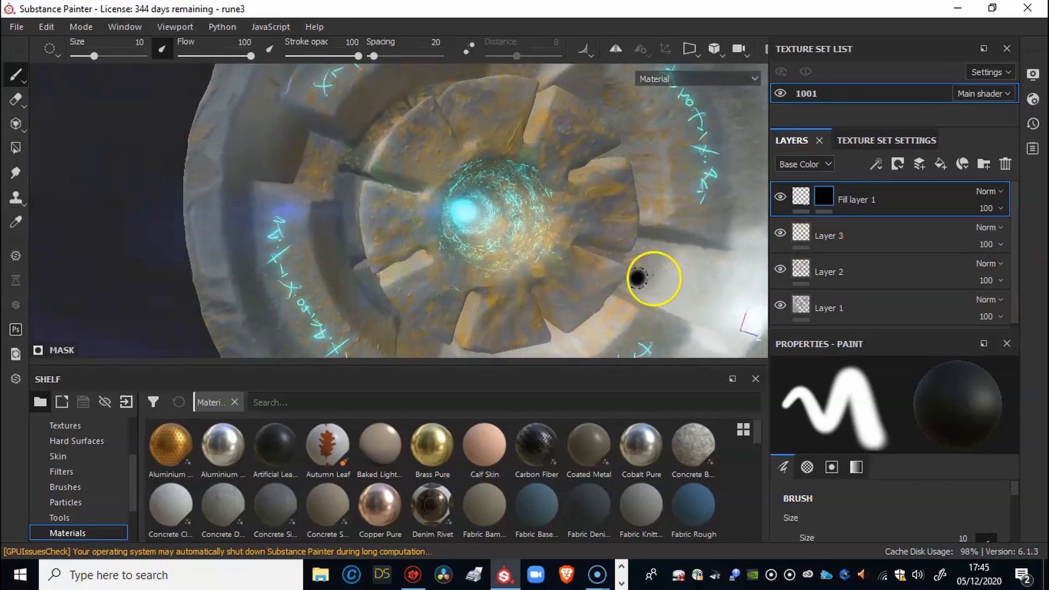
middle_click_drag(487, 276, 437, 221, "alt")
left_click_drag(437, 221, 405, 211, "alt")
right_click_drag(405, 211, 1038, 260, "alt")
middle_click_drag(674, 276, 675, 317, "alt")
right_click_drag(490, 222, 847, 253, "alt")
middle_click_drag(717, 228, 775, 226, "alt")
mouse_move(695, 224)
right_mouse_down("alt")
mouse_move(508, 217)
mouse_move(468, 206)
mouse_move(240, 219)
right_mouse_up("alt")
mouse_move(726, 301)
right_mouse_down("alt")
mouse_move(600, 296)
mouse_move(222, 244)
right_mouse_up("alt")
mouse_move(223, 244)
left_mouse_down("alt")
mouse_move(356, 216)
mouse_move(438, 227)
left_mouse_up("alt")
left_click_drag(244, 246, 262, 260, "alt")
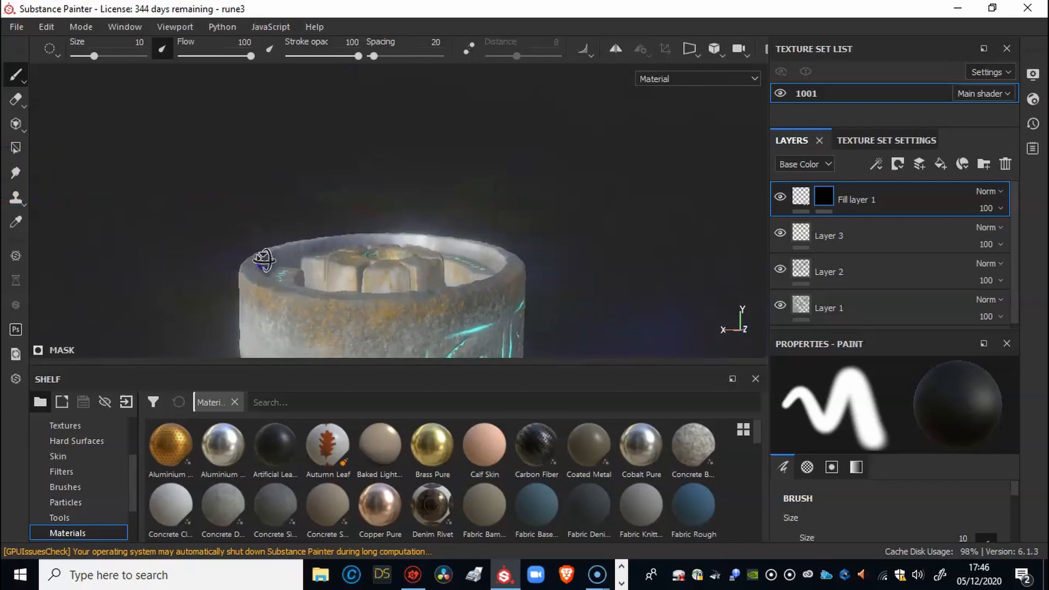
Start a new project and choose the Shape2 mesh from the Stone 2 folder as its file.
left_click(12, 28)
left_click(34, 48)
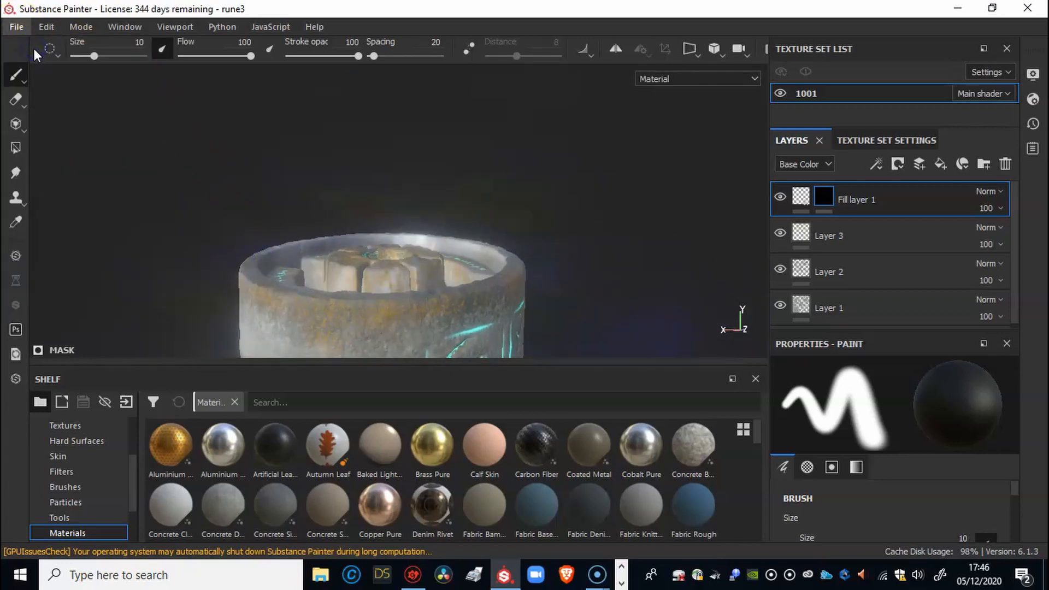
left_click(677, 112)
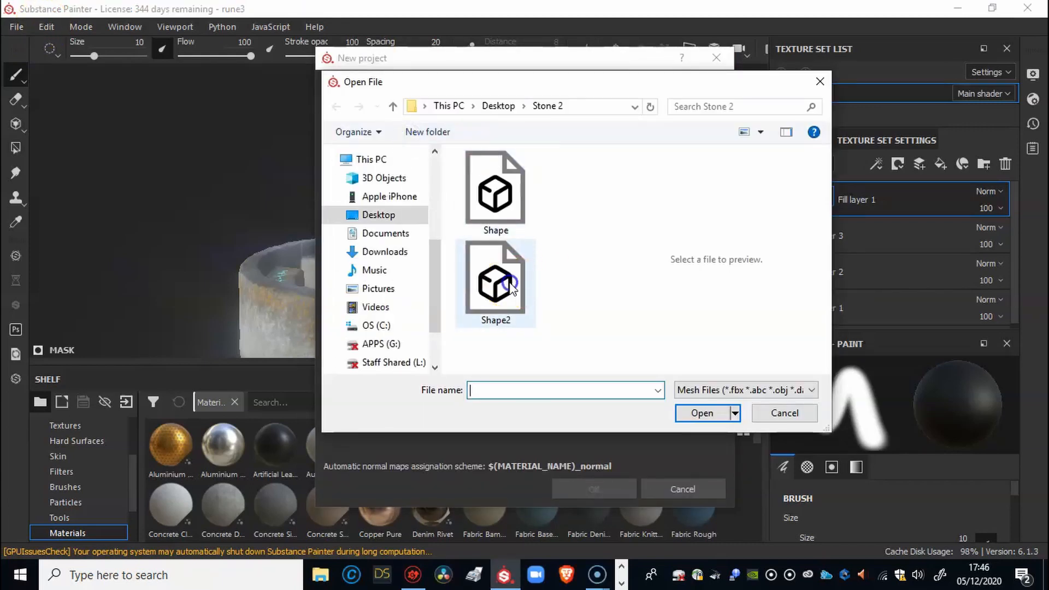
left_click(510, 284)
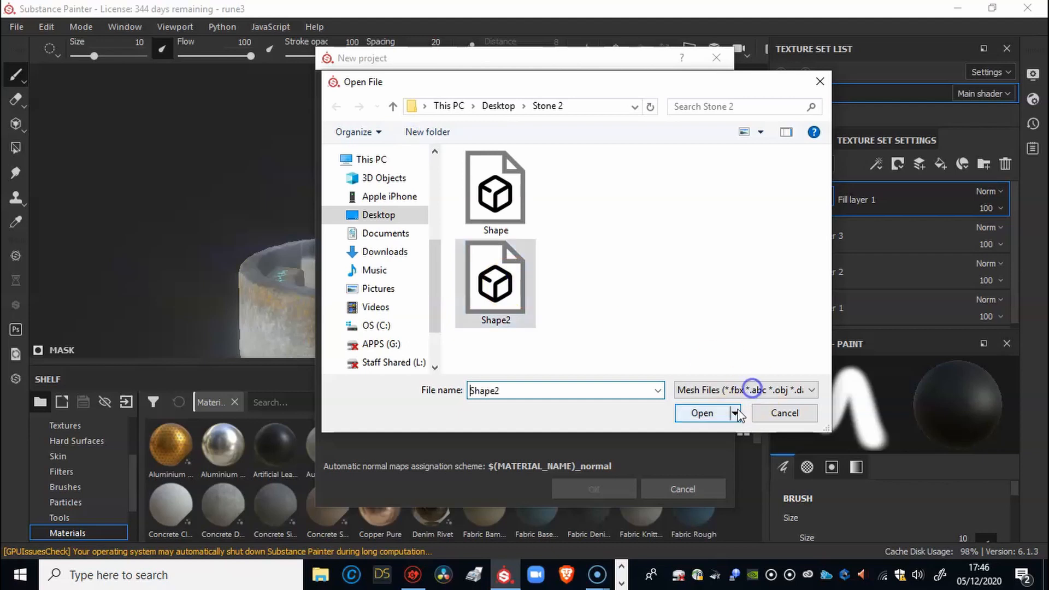
left_click(703, 414)
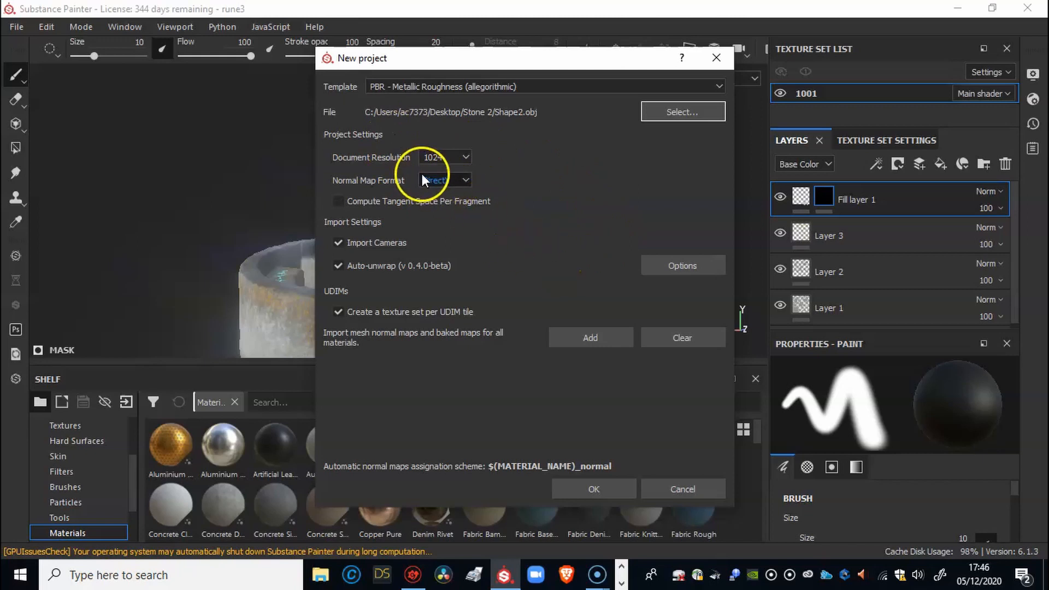
Set the document resolution to 2048 and create the project, discarding the changes to the open one.
left_click(464, 160)
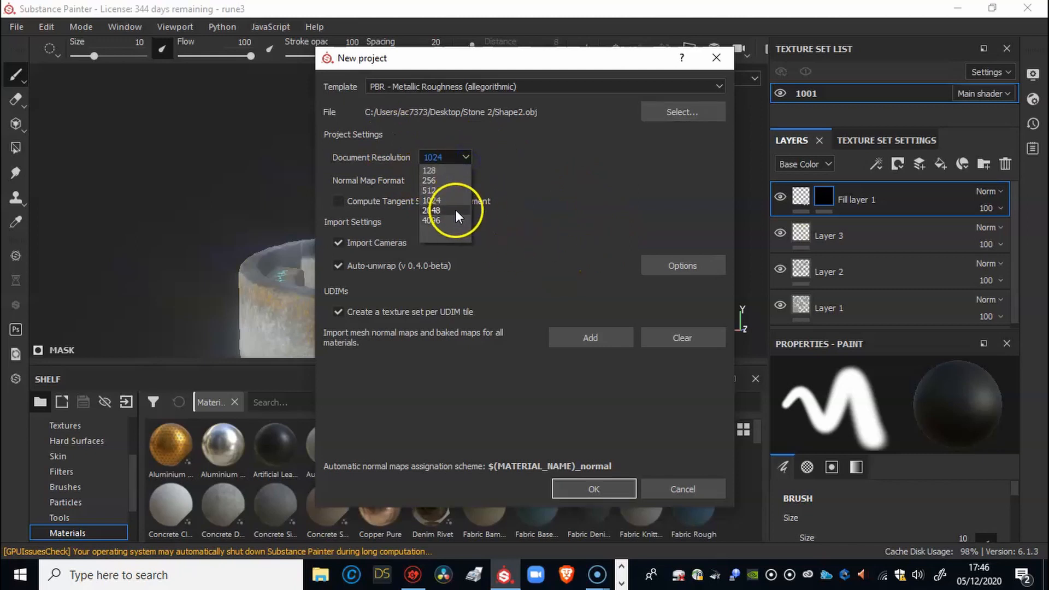
left_click(456, 211)
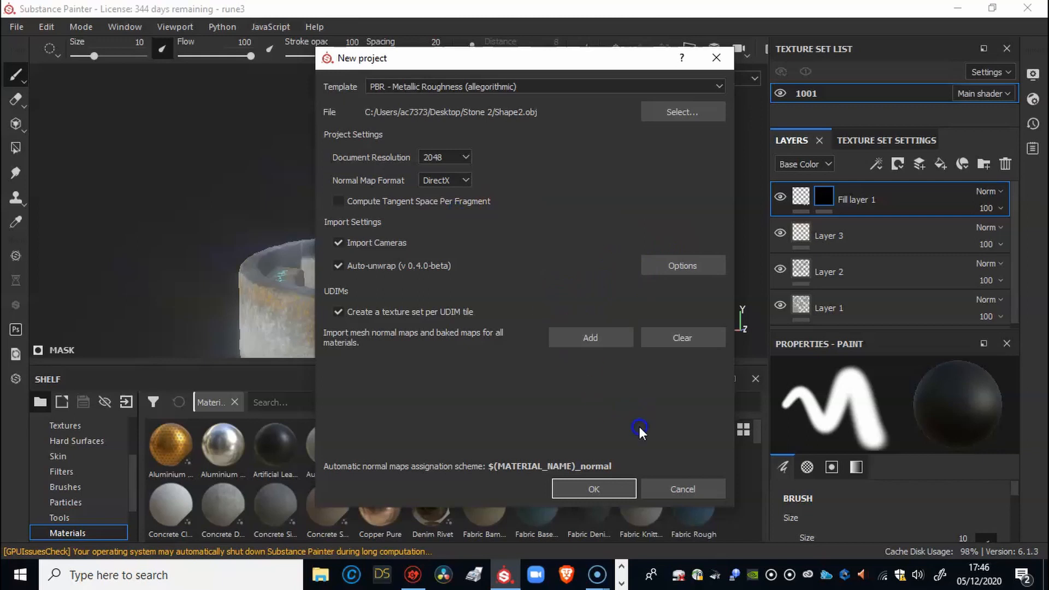
left_click(599, 490)
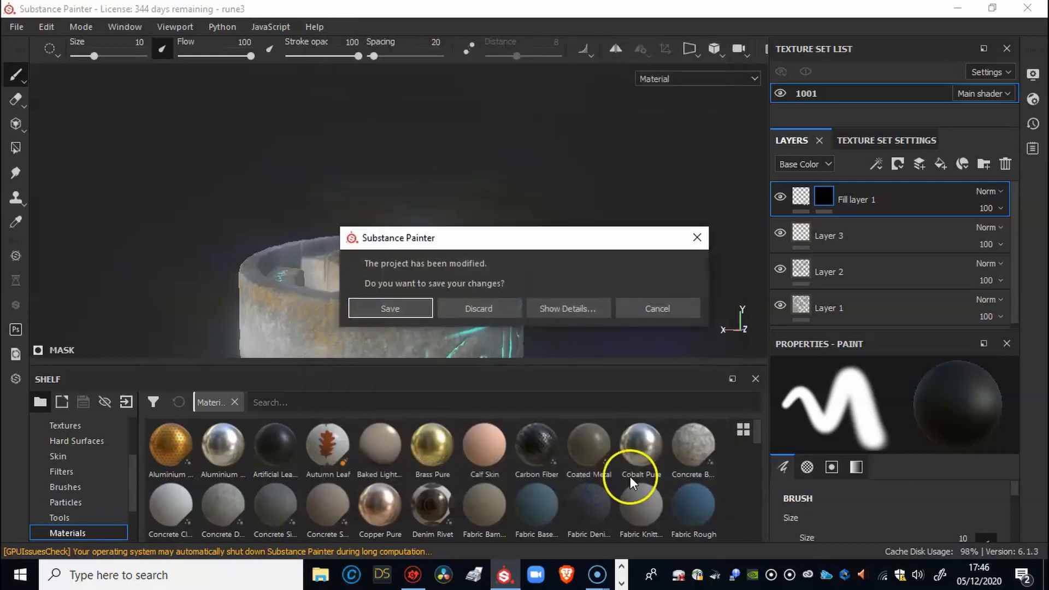
left_click(494, 308)
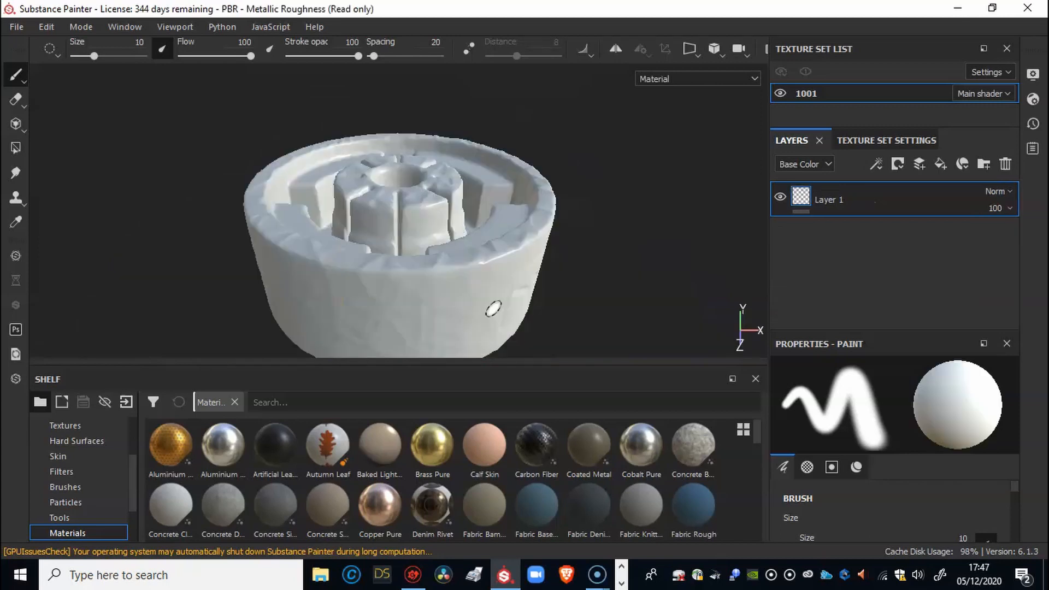
Bake all mesh maps for texture set 1001 with an output size of 2048.
left_click_drag(473, 293, 508, 266, "alt")
left_click_drag(449, 279, 567, 263, "alt")
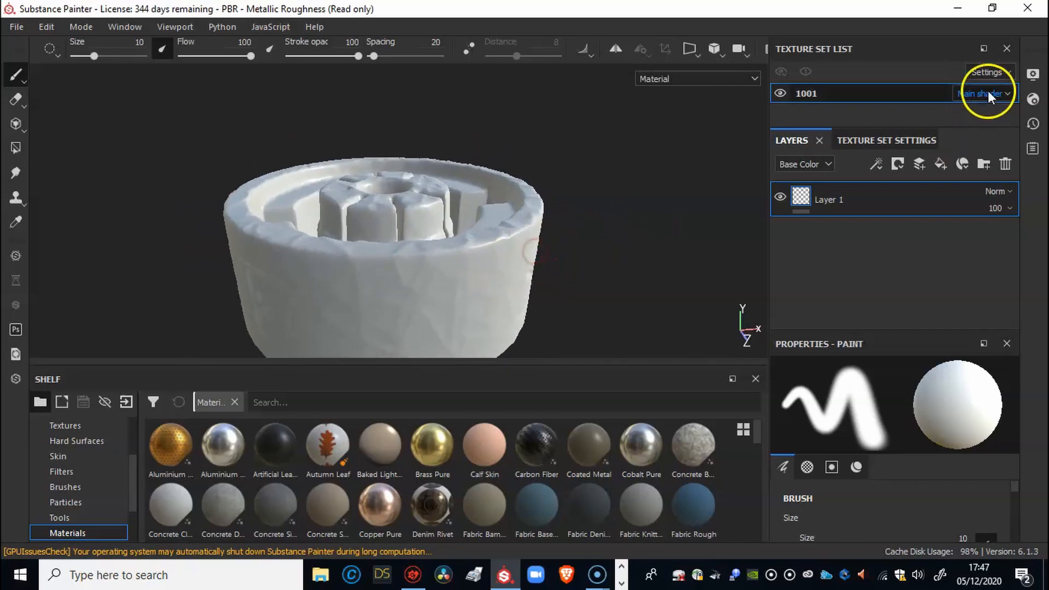
left_click(882, 139)
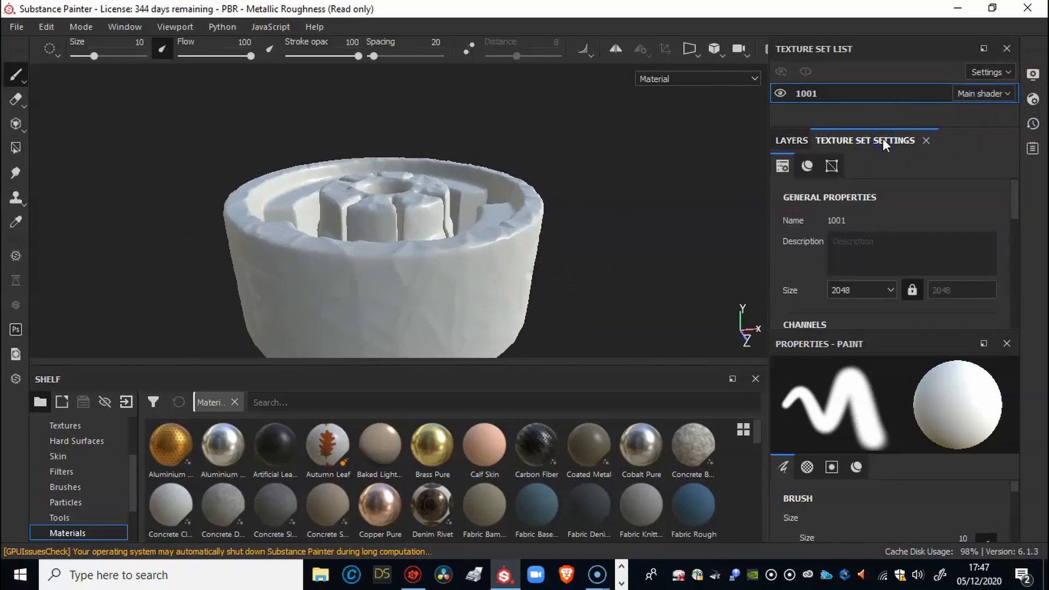
scroll(912, 185, "down", 5)
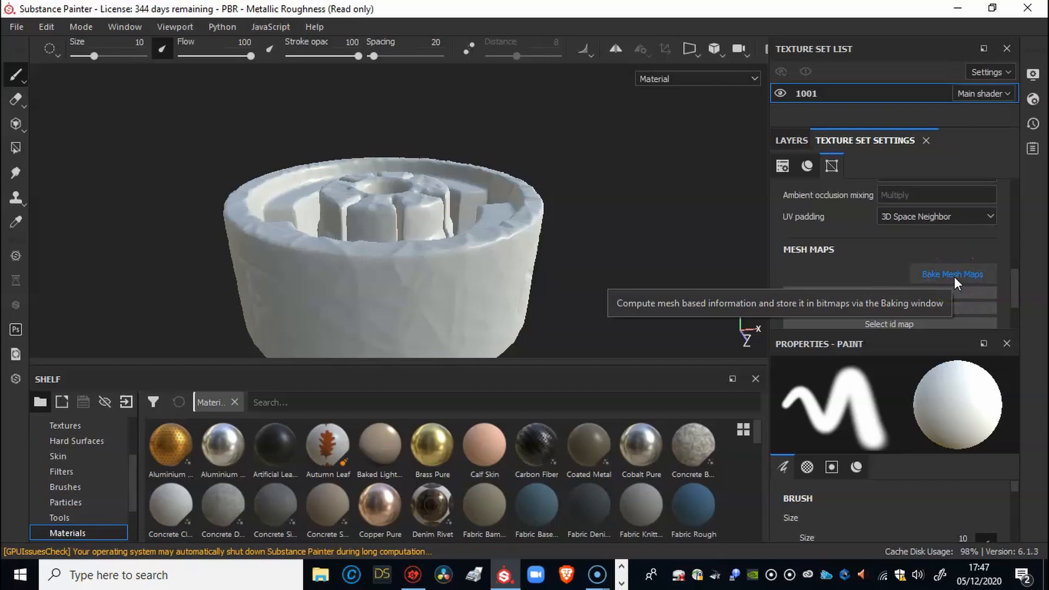
left_click(954, 276)
left_click(956, 270)
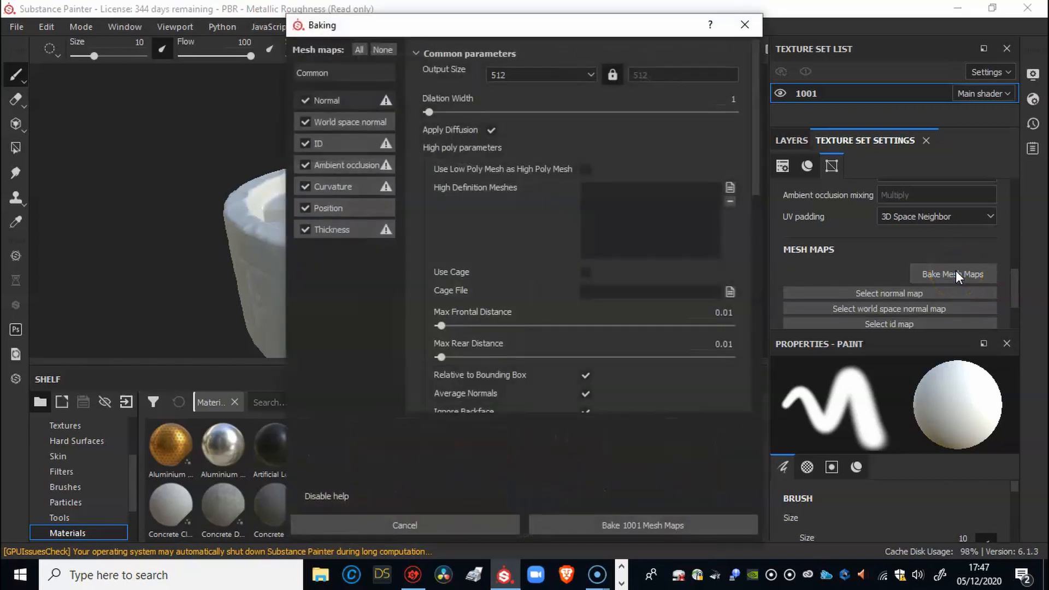
left_click(591, 73)
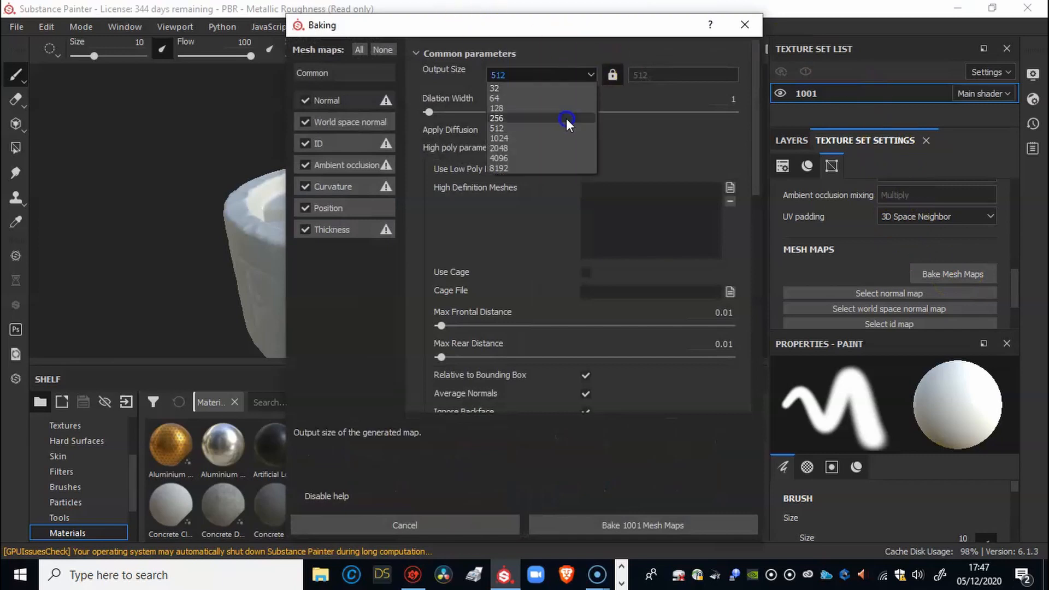
left_click(567, 149)
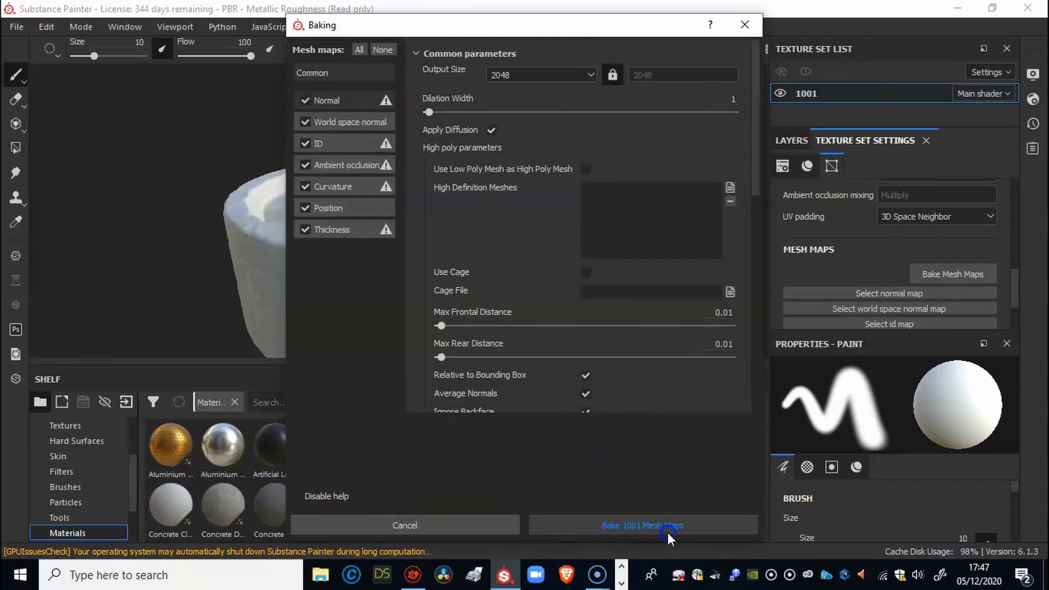
left_click(638, 525)
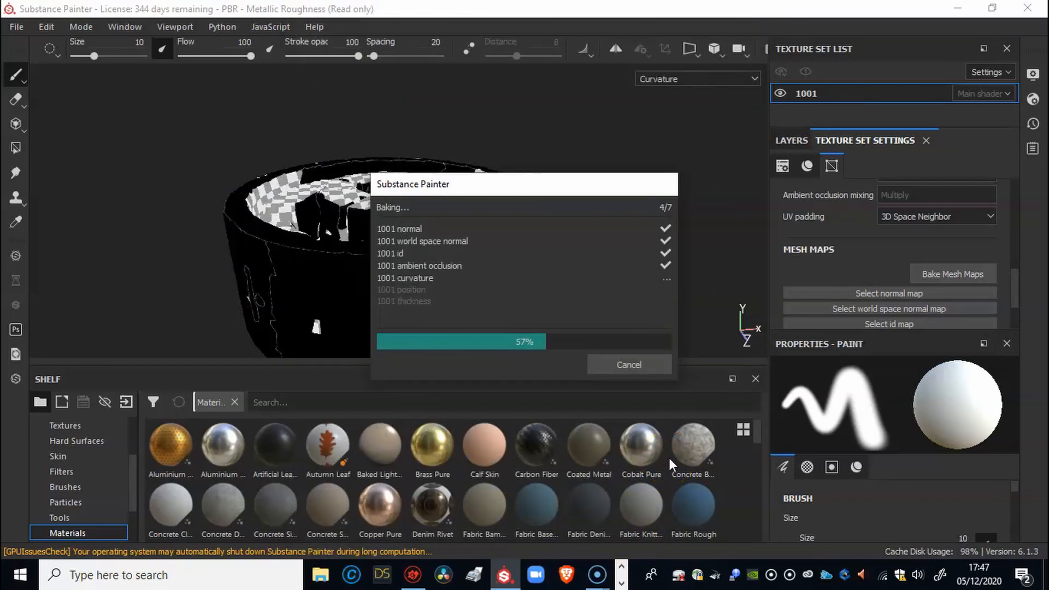
left_click(638, 426)
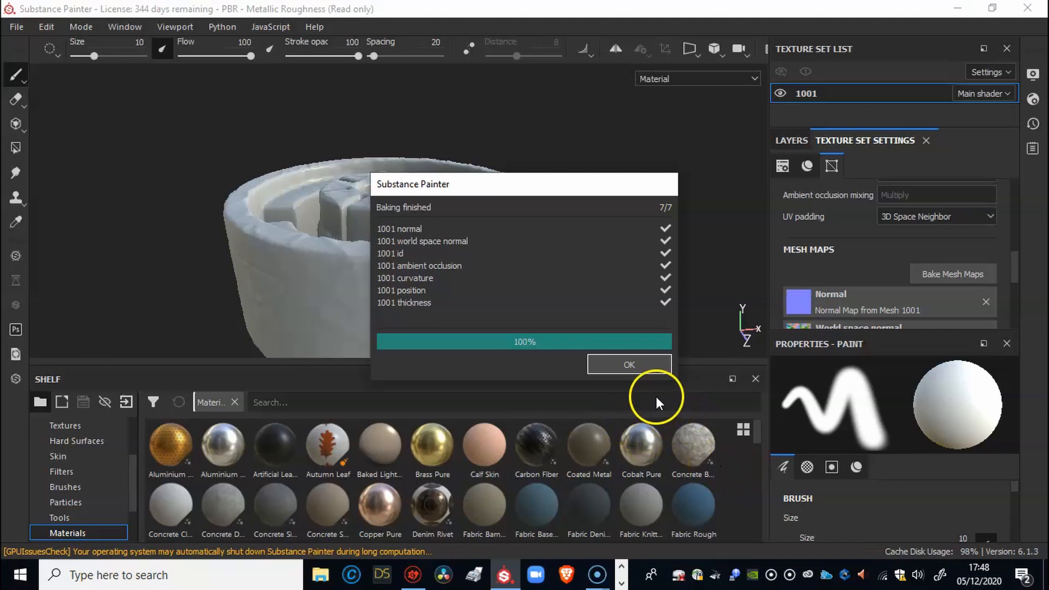
left_click(630, 364)
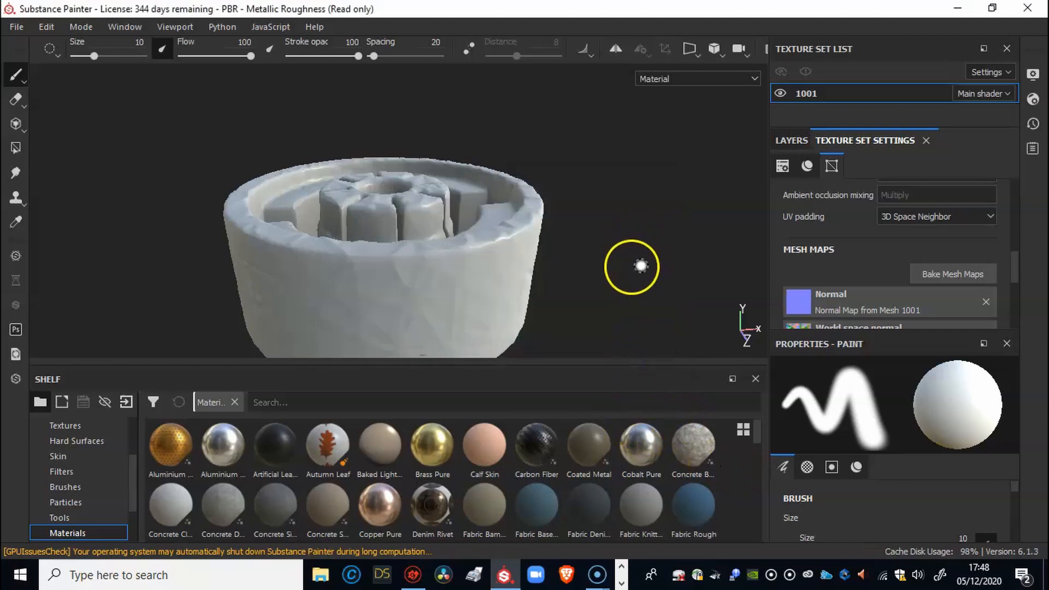
Examine the carved symbols and rim of the baked model, and return to its layer stack.
left_click_drag(478, 250, 365, 241, "alt")
middle_click_drag(415, 251, 347, 228, "alt")
left_click_drag(499, 284, 520, 257, "alt")
middle_click_drag(520, 258, 647, 291, "alt")
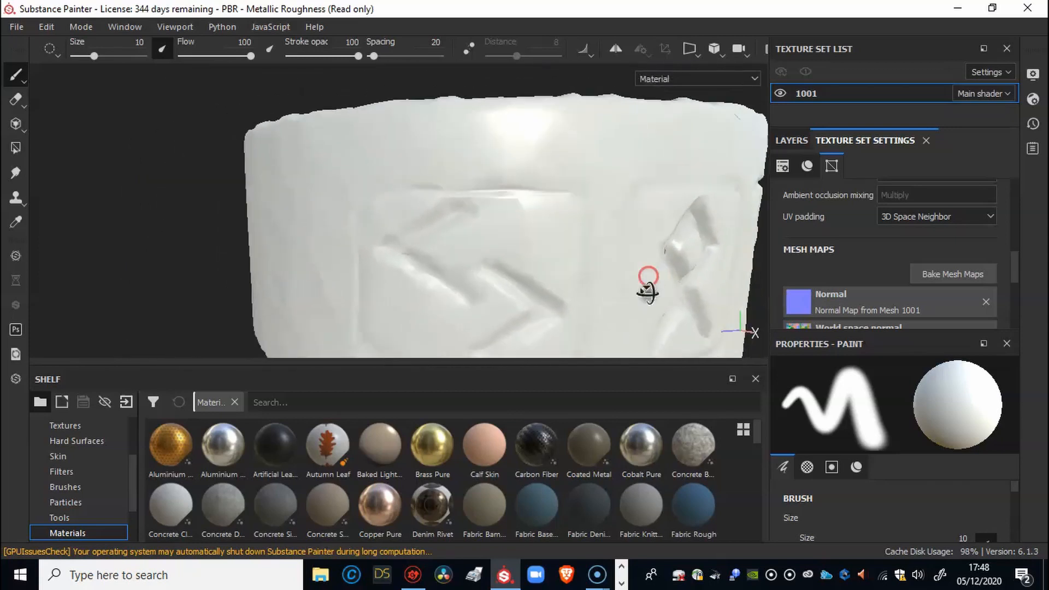
left_click_drag(647, 292, 623, 272, "alt")
right_click_drag(623, 272, 347, 213, "alt")
middle_click_drag(347, 213, 510, 263, "alt")
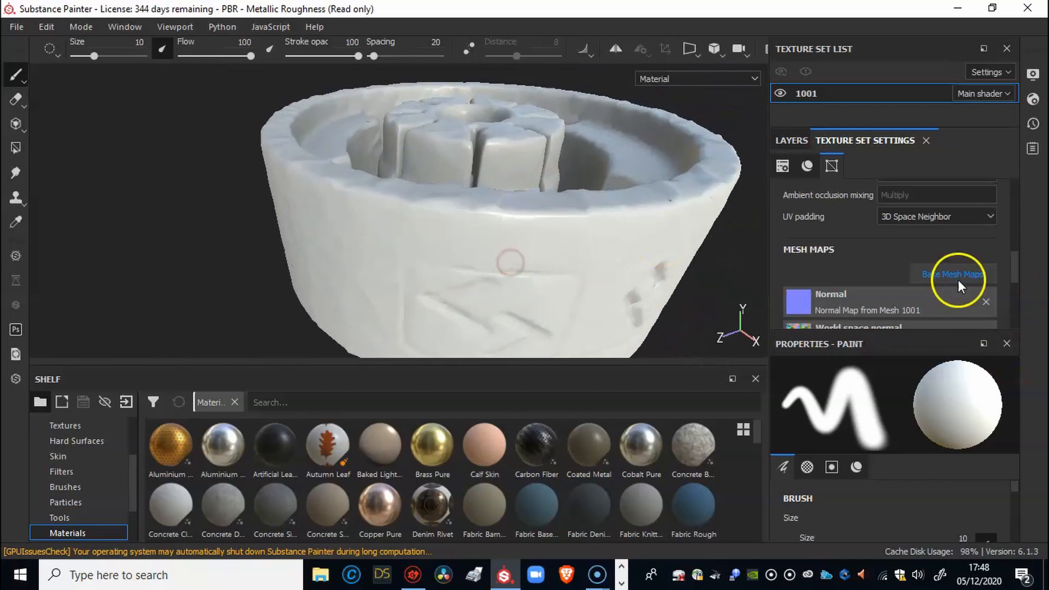
left_click(788, 144)
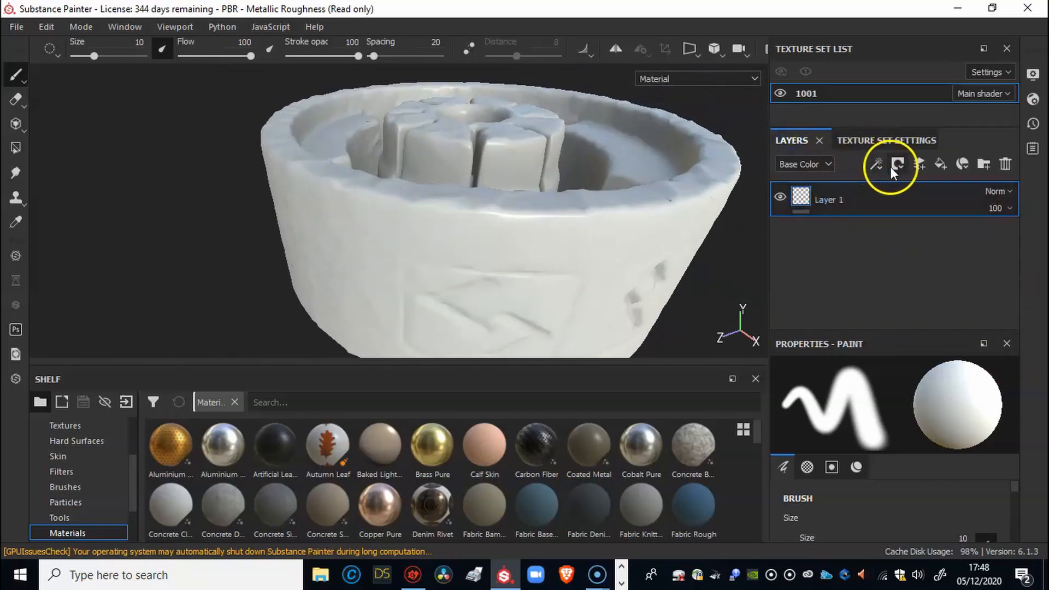
Add a new paint layer and load a grey concrete material with the bristly Artistic Brush at size 34.
left_click(920, 164)
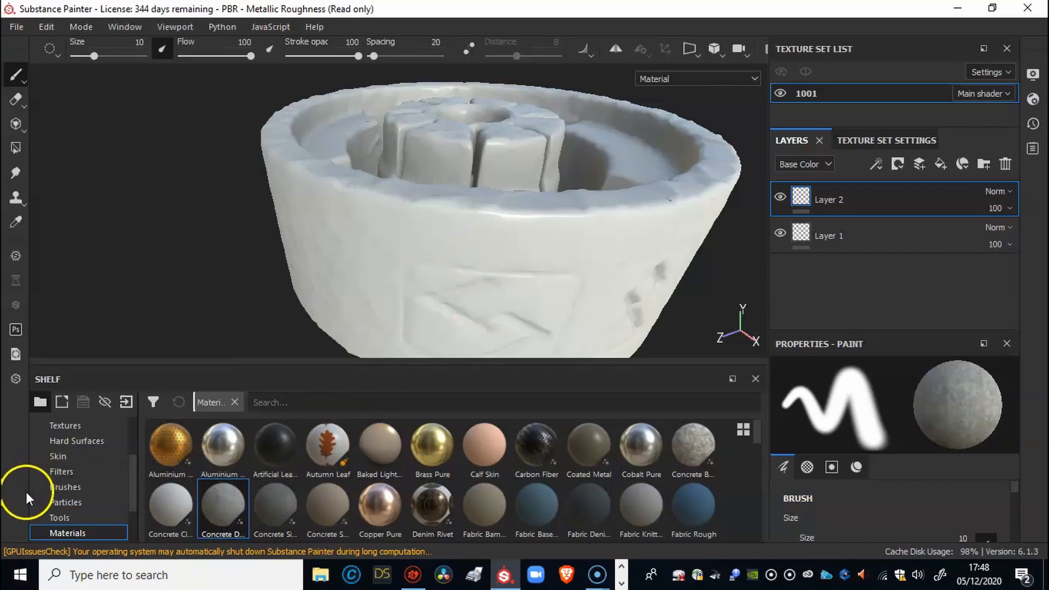
left_click(71, 485)
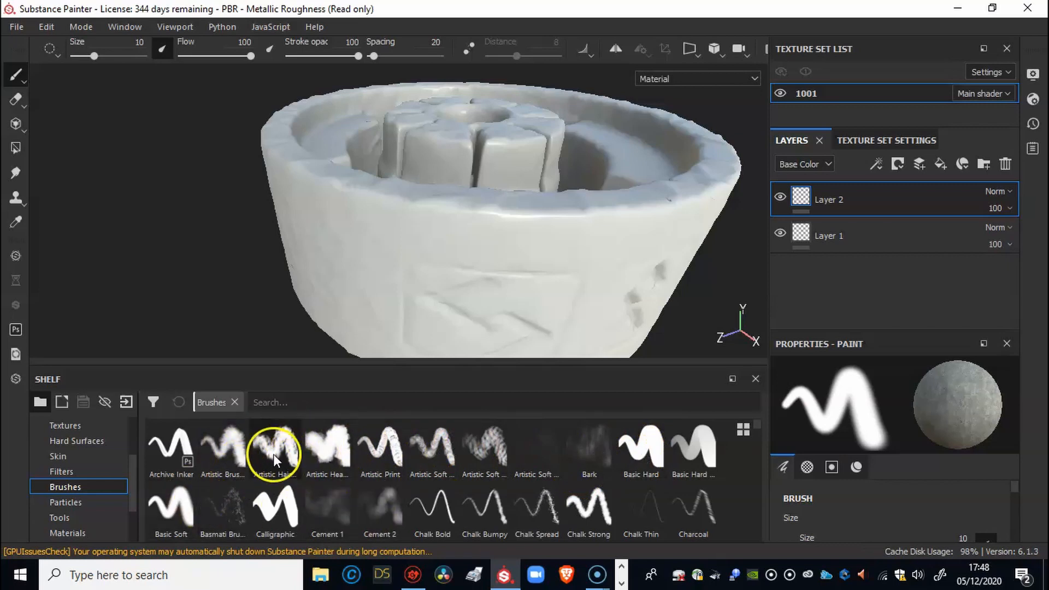
left_click(236, 451)
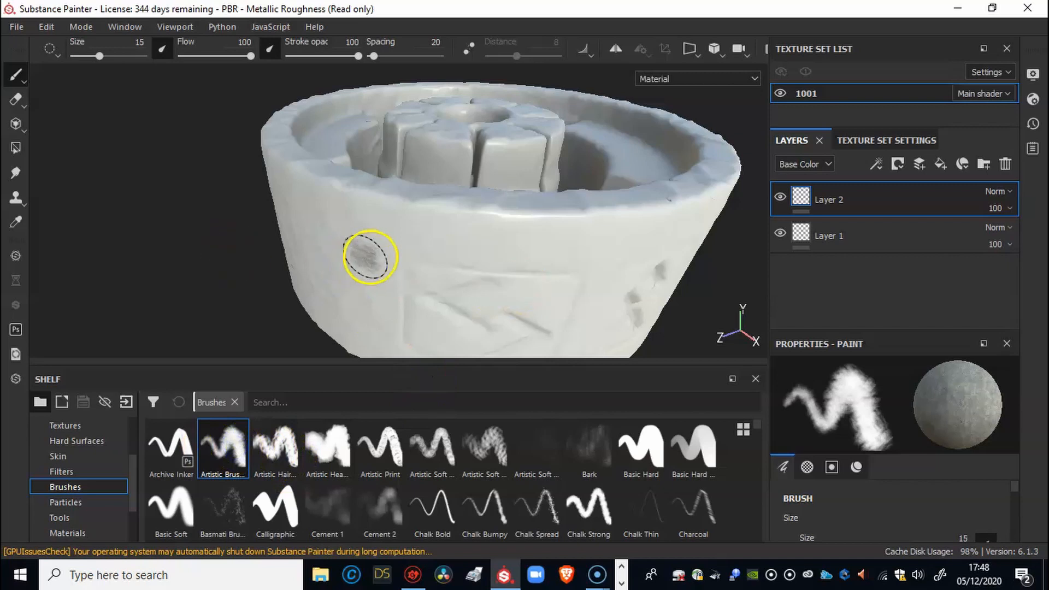
right_click(434, 257)
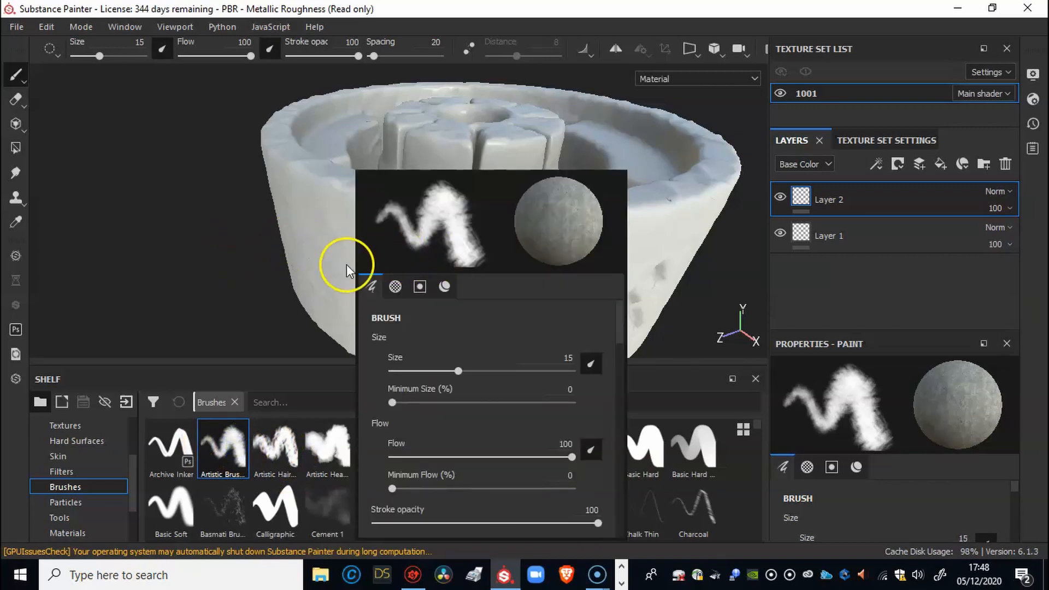
mouse_move(336, 261)
right_mouse_down("ctrl")
mouse_move(440, 268)
mouse_move(98, 204)
right_mouse_up("ctrl")
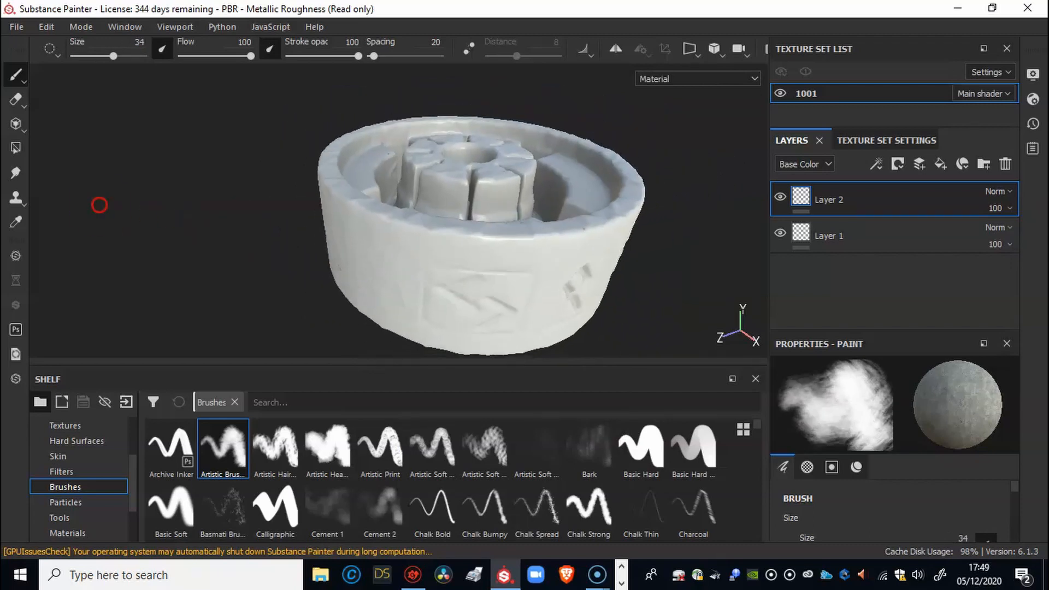
Enlarge the brush to about 94.73 and paint concrete over the rune-carved front of the well's outer wall.
left_click_drag(342, 237, 357, 237, "alt")
mouse_move(460, 259)
left_mouse_down()
mouse_move(424, 273)
mouse_move(374, 251)
mouse_move(368, 274)
mouse_move(426, 291)
mouse_move(386, 302)
mouse_move(328, 286)
mouse_move(470, 295)
mouse_move(506, 236)
mouse_move(451, 219)
mouse_move(437, 237)
left_mouse_up()
right_click_drag(439, 239, 578, 253, "ctrl")
mouse_move(460, 239)
left_mouse_down()
mouse_move(515, 246)
mouse_move(543, 268)
mouse_move(421, 269)
left_mouse_up()
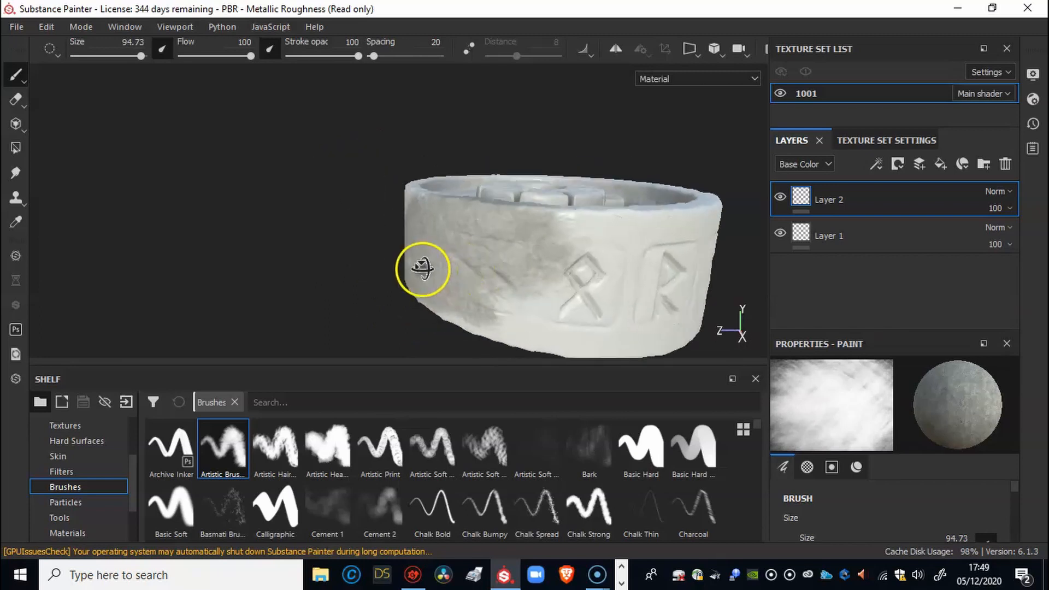
middle_click_drag(421, 270, 384, 237, "alt")
mouse_move(384, 237)
left_mouse_down()
mouse_move(405, 253)
mouse_move(378, 255)
mouse_move(409, 178)
mouse_move(526, 255)
mouse_move(625, 255)
left_mouse_up()
middle_click_drag(626, 255, 387, 260, "alt")
mouse_move(348, 257)
left_mouse_down()
mouse_move(302, 251)
mouse_move(293, 228)
mouse_move(218, 208)
mouse_move(335, 225)
left_mouse_up()
Continue the concrete coat around the remaining sides and back of the outer wall.
mouse_move(408, 224)
left_mouse_down("alt")
mouse_move(450, 265)
mouse_move(457, 297)
mouse_move(601, 224)
left_mouse_up("alt")
middle_click_drag(601, 224, 363, 293, "alt")
left_click_drag(363, 293, 284, 301)
mouse_move(284, 300)
left_mouse_down("alt")
mouse_move(402, 241)
mouse_move(503, 225)
left_mouse_up("alt")
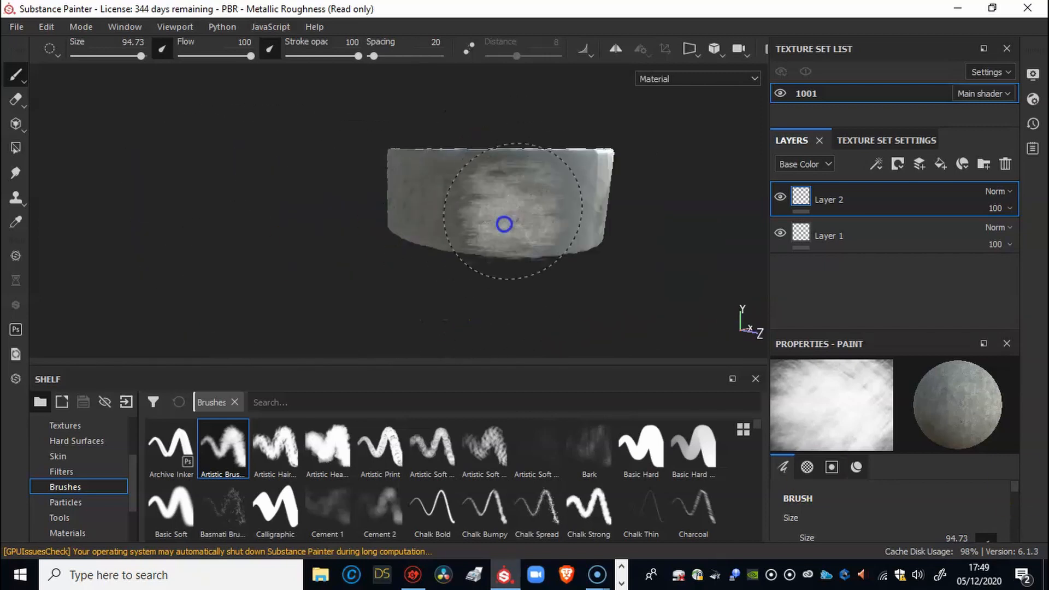
middle_click_drag(503, 225, 434, 281, "alt")
left_click_drag(433, 281, 499, 208)
mouse_move(495, 312)
left_mouse_down("alt")
mouse_move(491, 271)
mouse_move(495, 295)
left_mouse_up("alt")
right_click_drag(496, 295, 878, 318, "alt")
right_click_drag(239, 267, 355, 267, "alt")
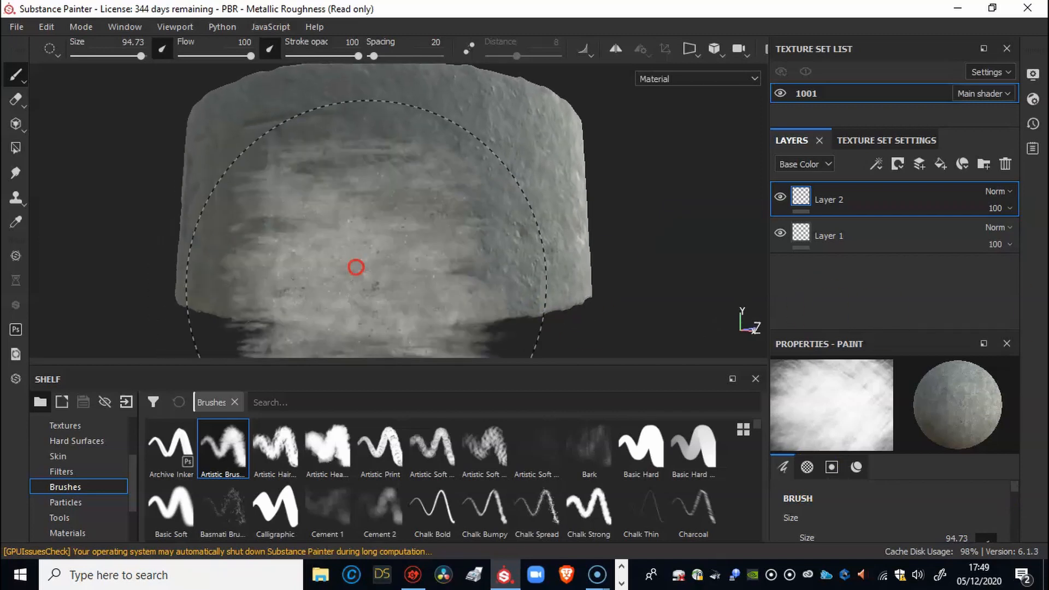
left_click_drag(356, 267, 393, 251, "alt")
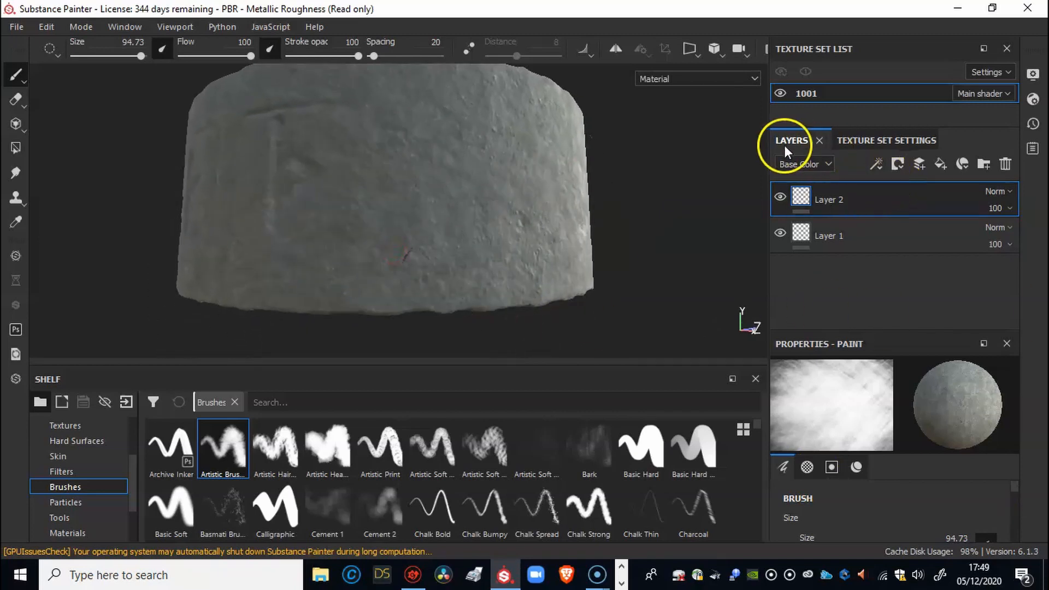
Remove the ambient occlusion map from the mesh maps of texture set 1001.
left_click(879, 140)
scroll(923, 281, "down", 1)
scroll(896, 290, "down", 3)
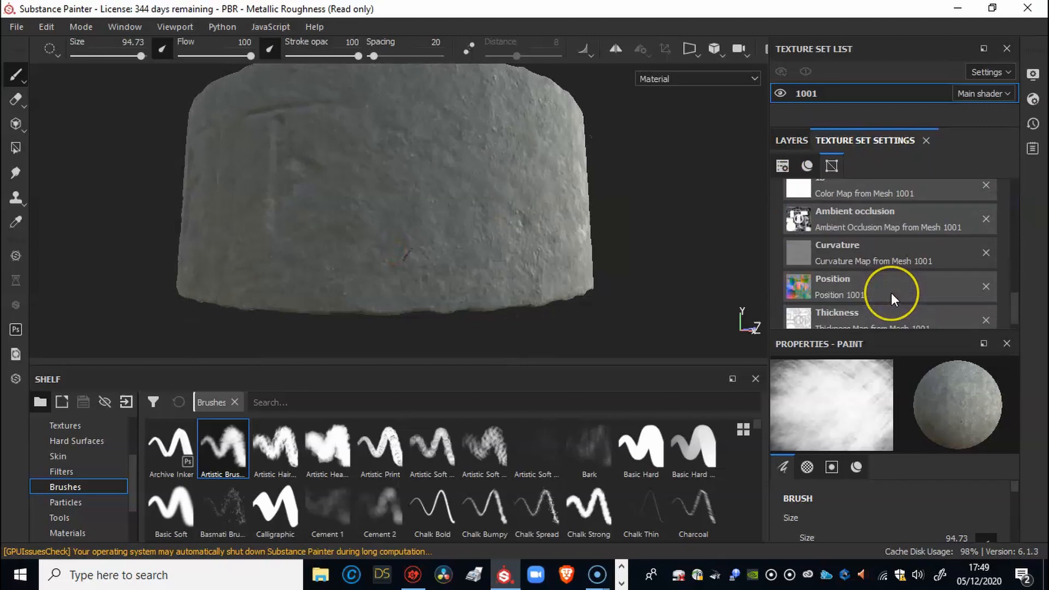
scroll(886, 267, "up", 3)
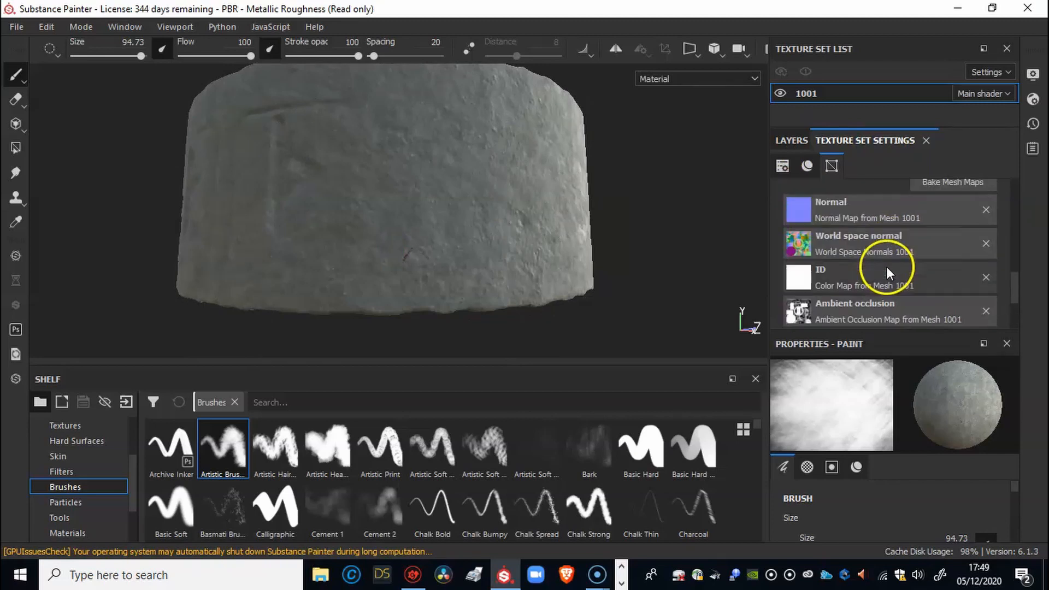
left_click(985, 314)
Paint concrete over the well's rim and recessed interior from above.
left_click_drag(443, 206, 436, 197, "alt")
right_click_drag(451, 197, 197, 157, "alt")
mouse_move(251, 174)
left_mouse_down("alt")
mouse_move(332, 192)
mouse_move(522, 189)
left_mouse_up("alt")
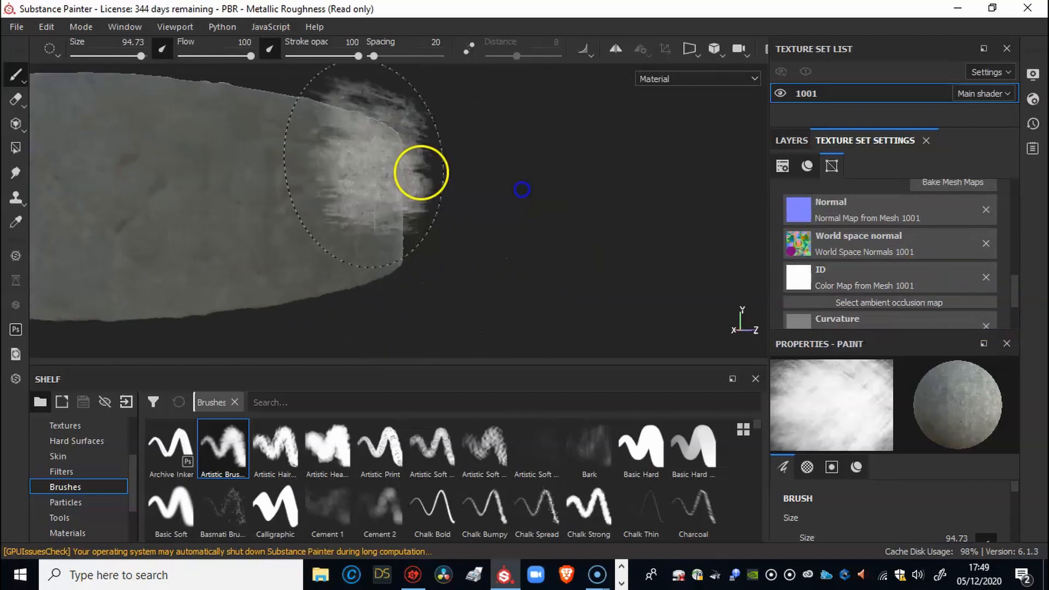
middle_click_drag(372, 167, 609, 178, "alt")
left_click_drag(441, 185, 492, 253, "alt")
middle_click_drag(469, 133, 528, 218, "alt")
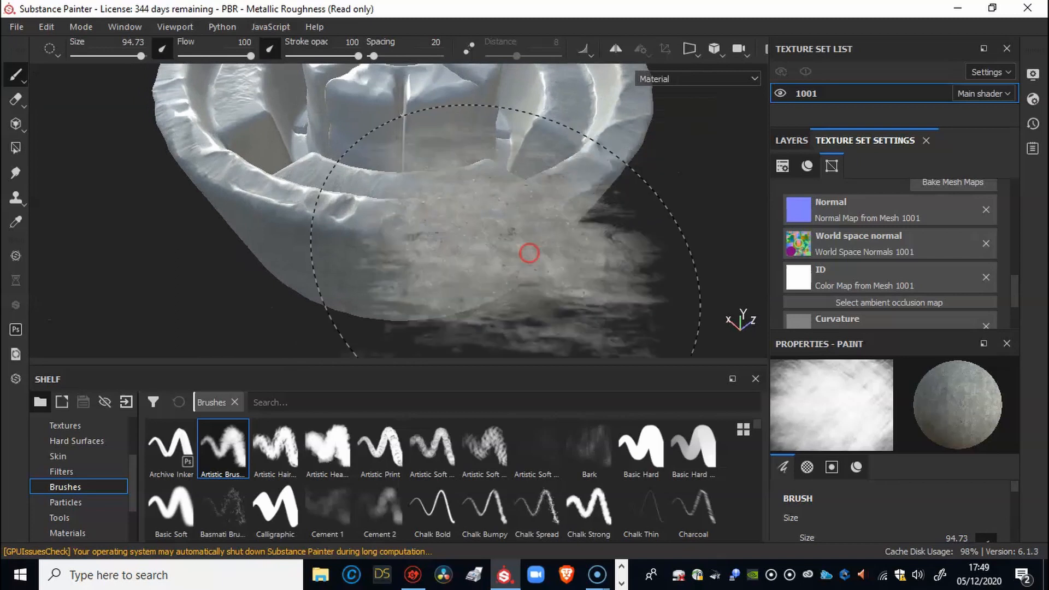
right_click_drag(448, 213, 159, 152, "alt")
right_click_drag(476, 152, 318, 155, "alt")
left_click_drag(363, 139, 367, 179, "alt")
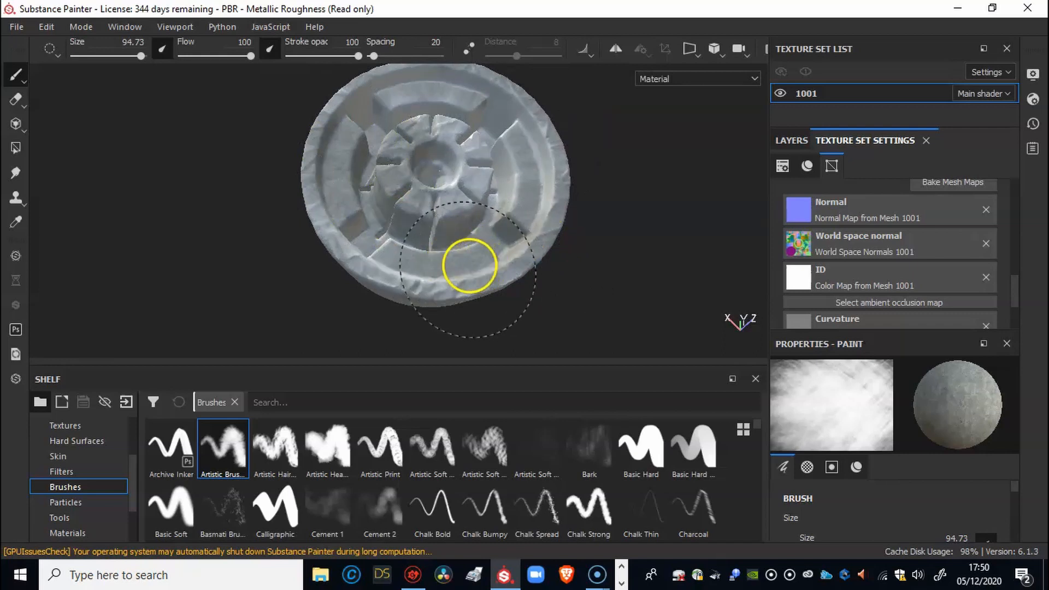
Coat the recesses around the central hub and the well's underside with concrete.
mouse_move(383, 263)
left_mouse_down()
mouse_move(468, 177)
mouse_move(363, 129)
mouse_move(517, 112)
left_mouse_up()
middle_click_drag(517, 112, 522, 181, "alt")
left_click_drag(422, 181, 392, 260, "alt")
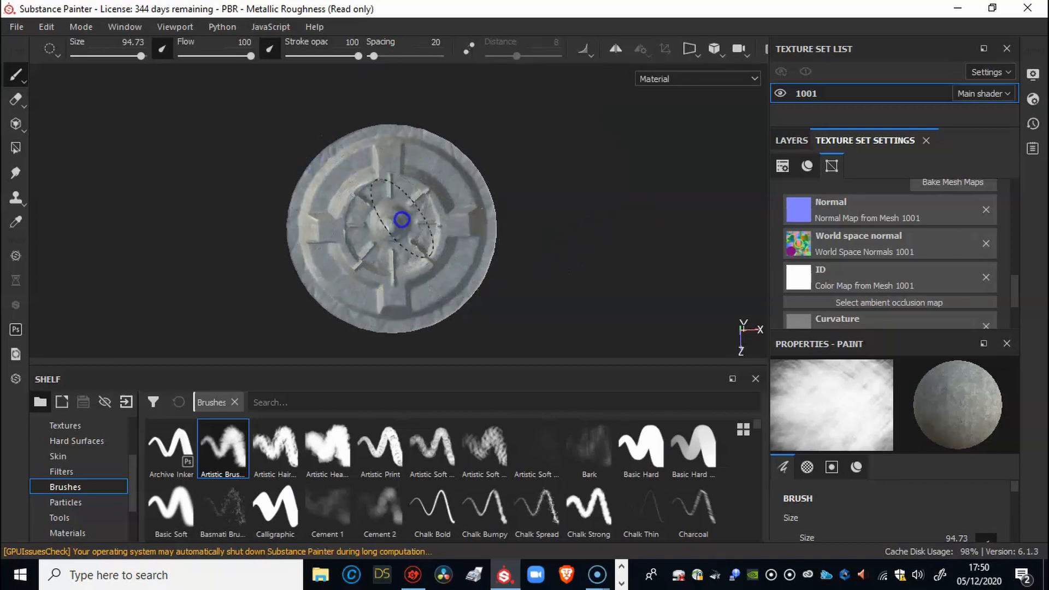
mouse_move(383, 235)
left_mouse_down("alt")
mouse_move(442, 251)
mouse_move(451, 205)
mouse_move(437, 117)
mouse_move(376, 242)
left_mouse_up("alt")
mouse_move(519, 276)
left_mouse_down()
mouse_move(529, 279)
mouse_move(382, 314)
left_mouse_up()
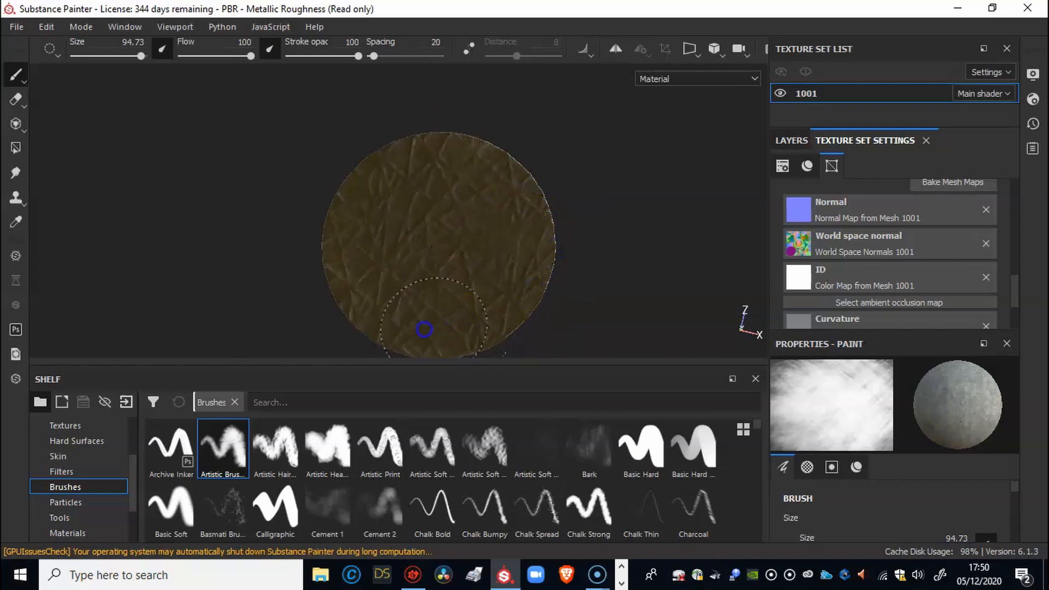
Reduce the brush size to about 40.96 and go over the outer wall all round to cover gaps in the concrete.
mouse_move(425, 178)
left_mouse_down("alt")
mouse_move(355, 100)
mouse_move(468, 358)
mouse_move(565, 203)
mouse_move(431, 240)
mouse_move(480, 227)
mouse_move(345, 211)
left_mouse_up("alt")
mouse_move(344, 211)
right_mouse_down("ctrl")
mouse_move(351, 222)
mouse_move(339, 215)
right_mouse_up("ctrl")
left_click_drag(182, 244, 530, 224, "alt")
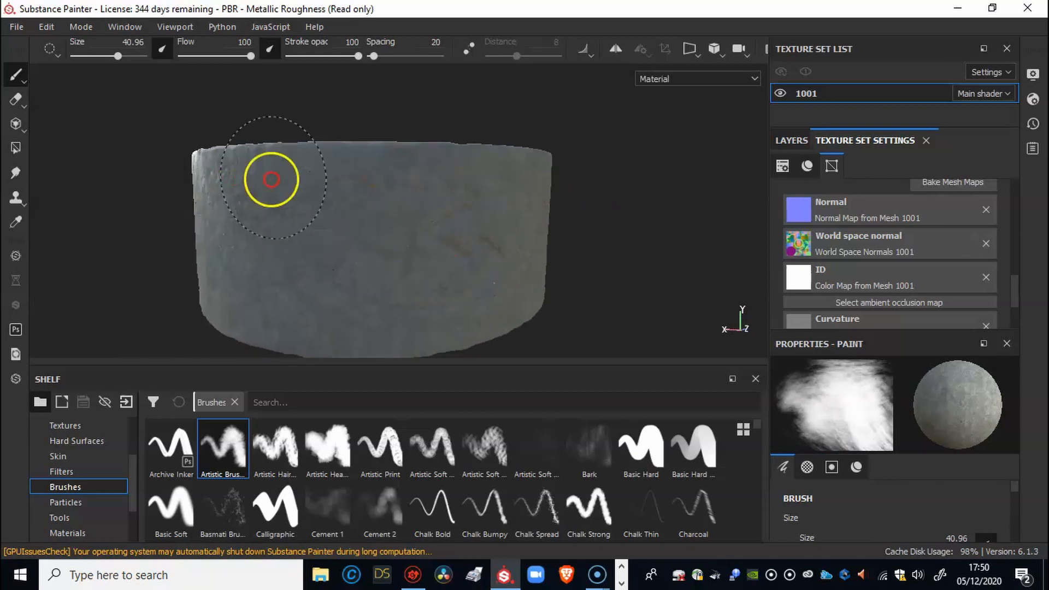
left_click_drag(271, 178, 414, 244, "alt")
left_click_drag(14, 227, 470, 238, "alt")
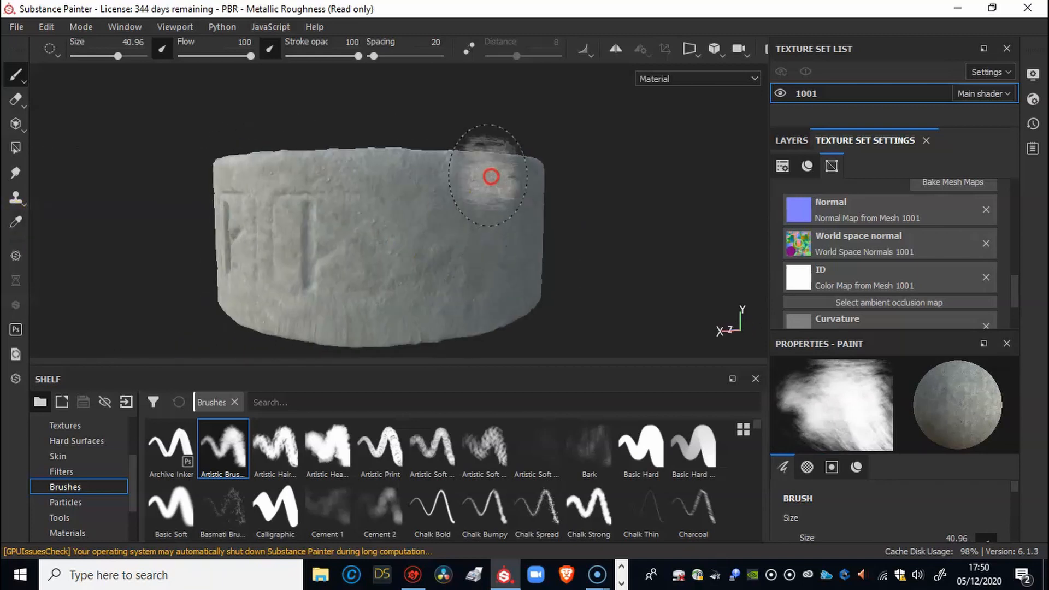
left_click_drag(296, 247, 561, 265, "ctrl+alt")
mouse_move(351, 277)
left_mouse_down("alt")
mouse_move(363, 255)
mouse_move(529, 267)
left_mouse_up("alt")
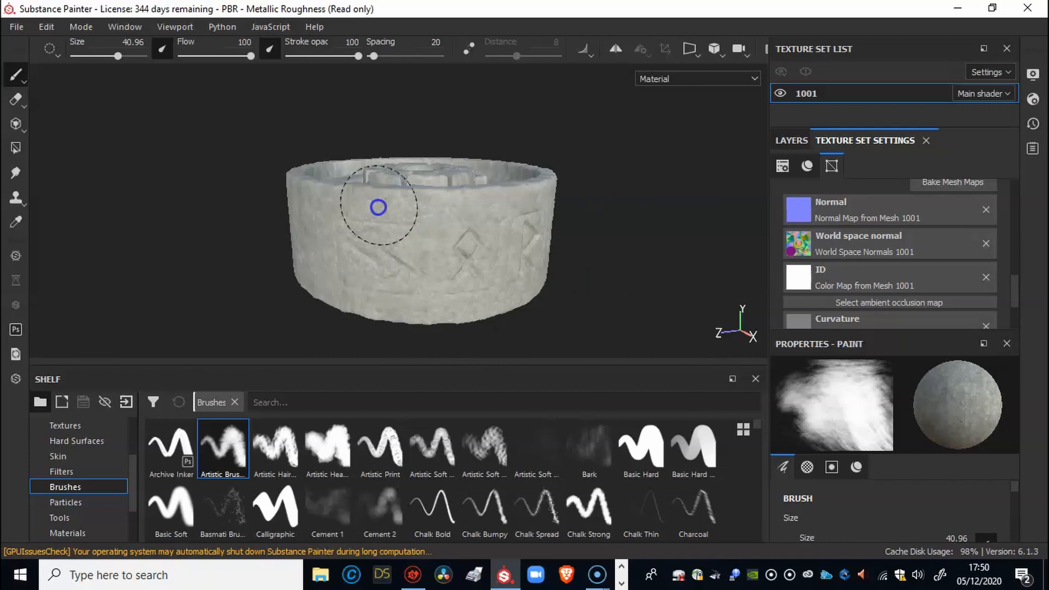
left_click_drag(328, 220, 431, 240, "alt")
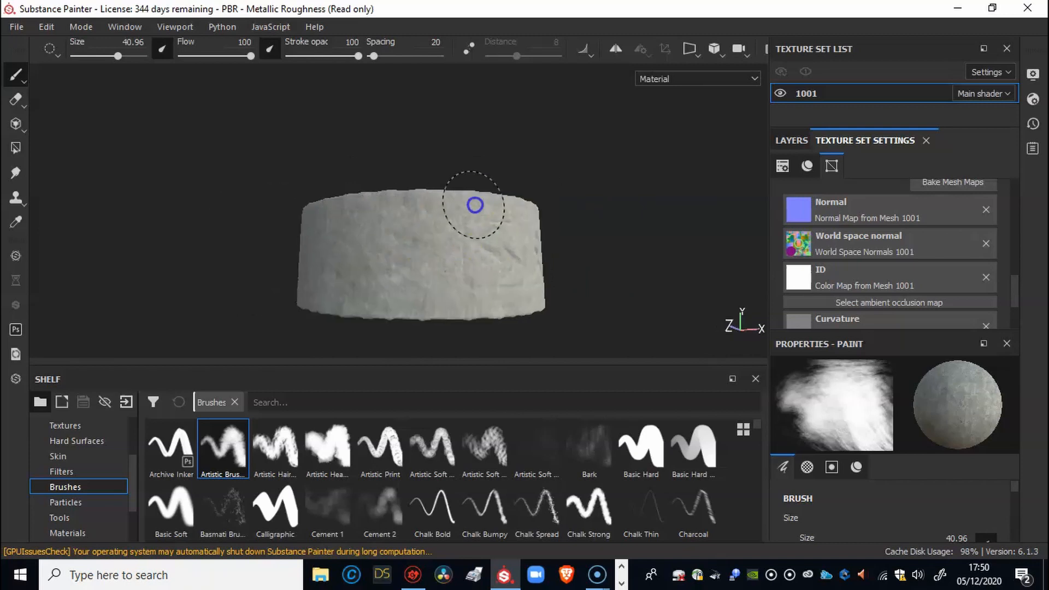
mouse_move(289, 217)
left_mouse_down("alt")
mouse_move(180, 199)
mouse_move(543, 269)
left_mouse_up("alt")
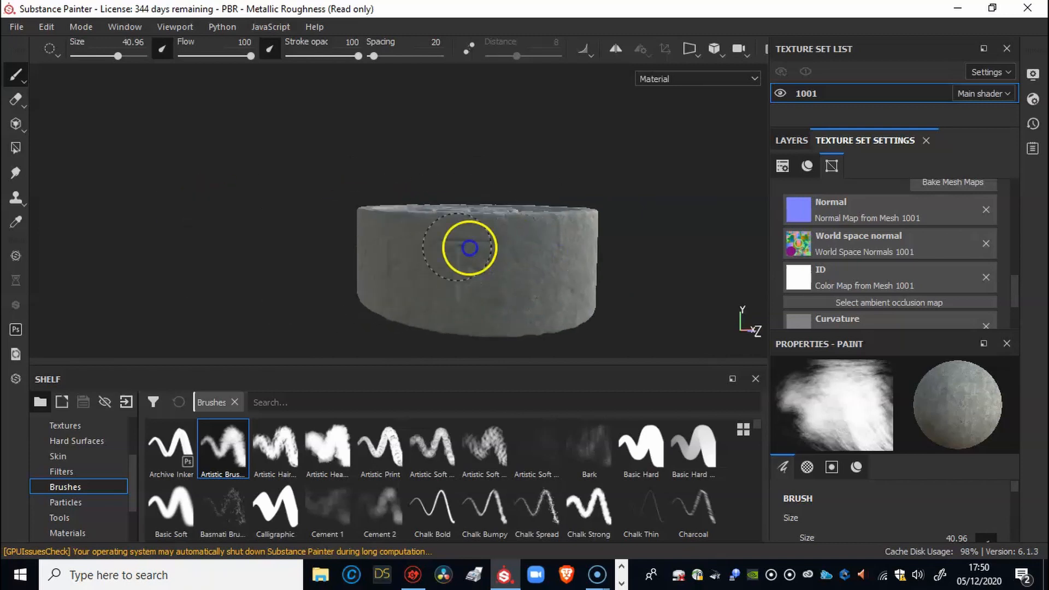
left_click_drag(429, 283, 412, 267, "alt")
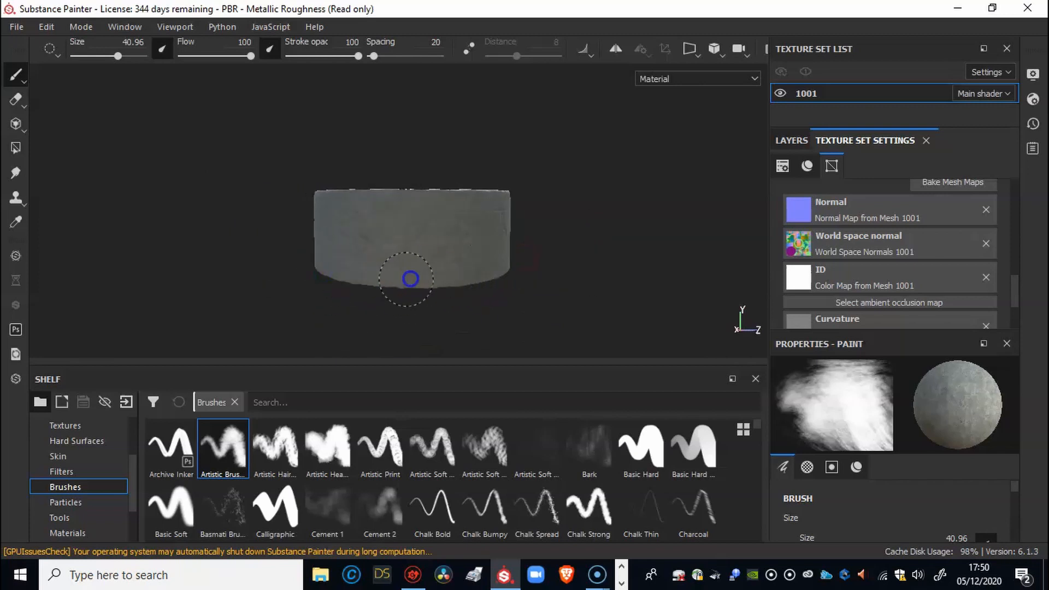
Go over the rim, ring recesses and central hub from several angles to cover missed spots with concrete.
left_click_drag(211, 250, 461, 260, "alt")
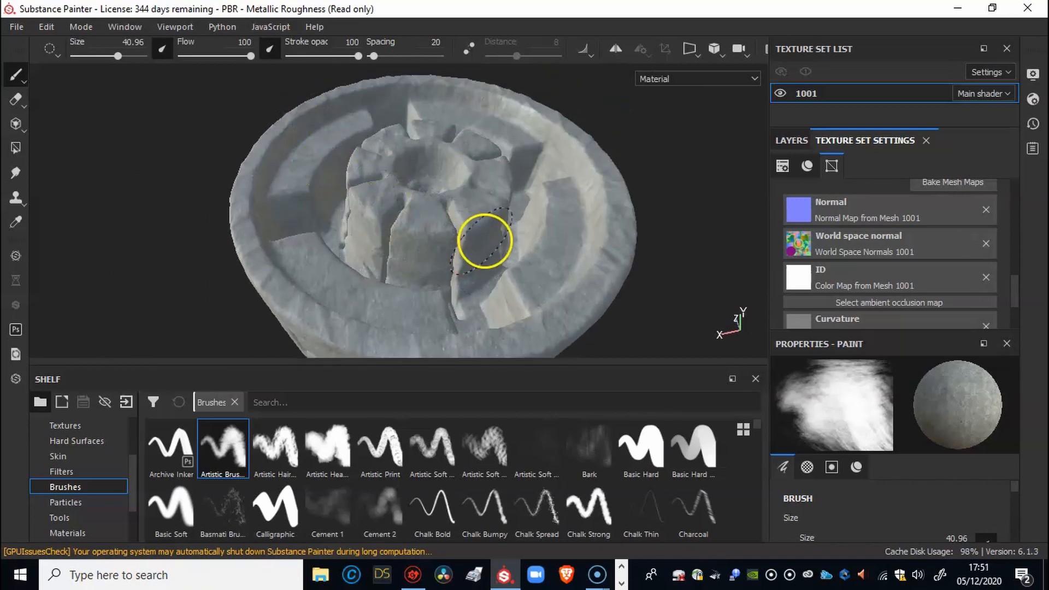
left_click_drag(388, 268, 284, 236, "alt")
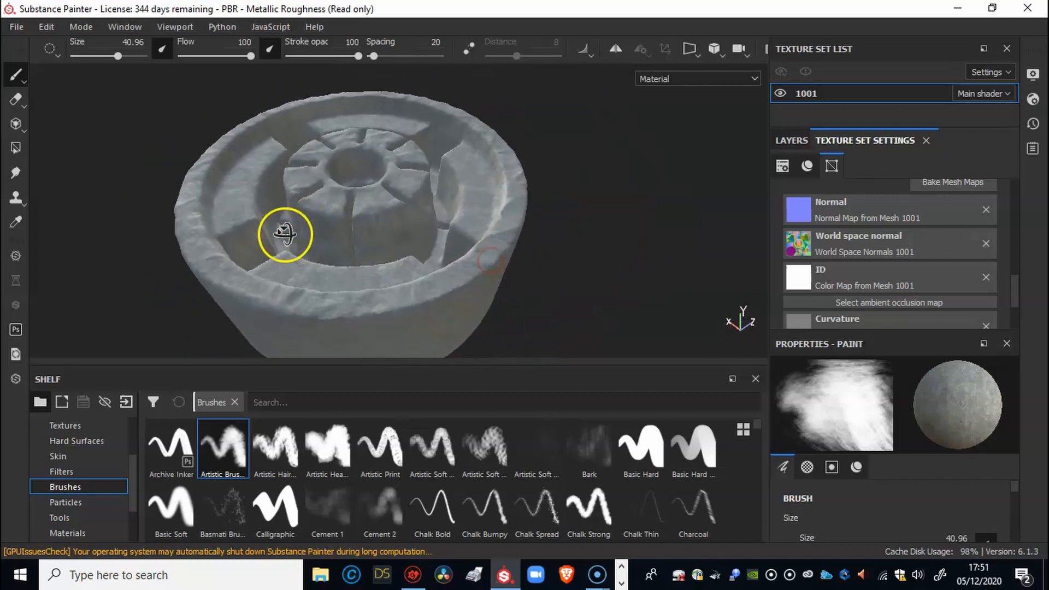
left_click_drag(462, 236, 409, 249, "alt")
left_click_drag(497, 218, 295, 248, "alt")
left_click_drag(367, 248, 535, 168, "alt")
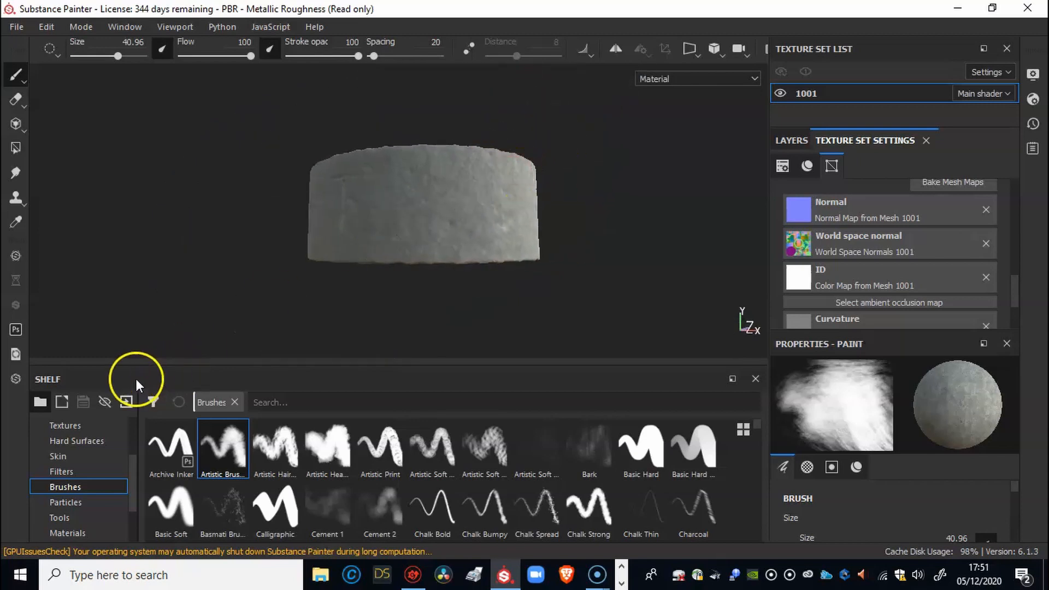
Load the dark Fabric Denim material and lower the stroke opacity to 10.
left_click(90, 533)
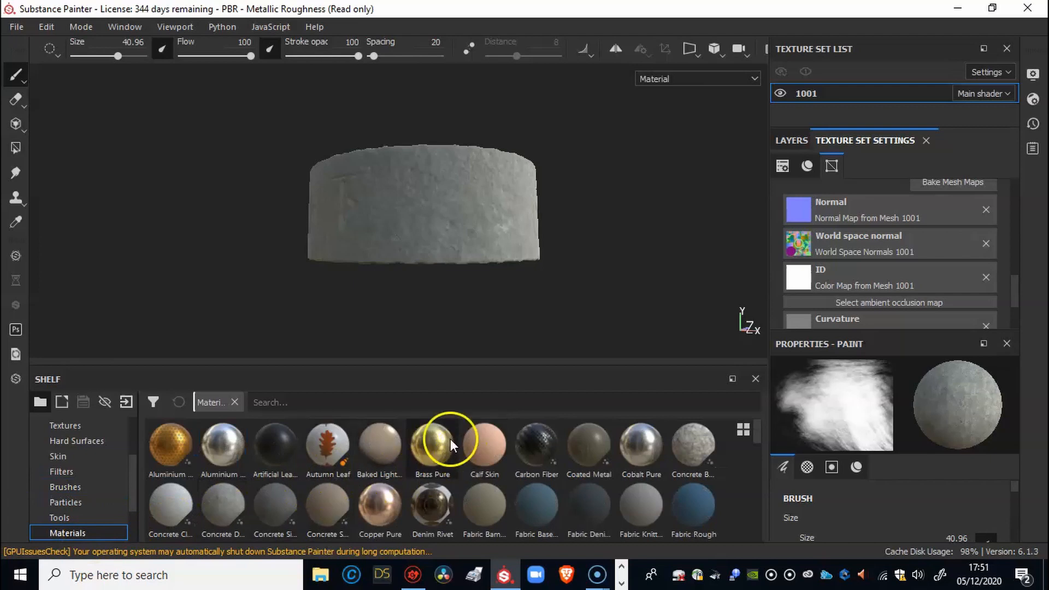
left_click(588, 503)
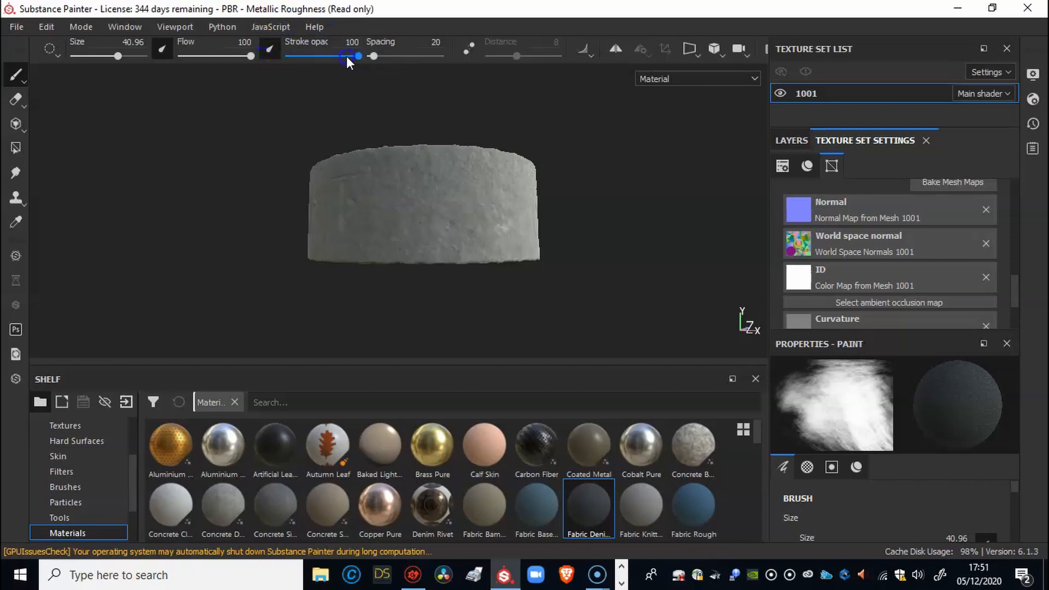
left_click_drag(349, 56, 295, 57)
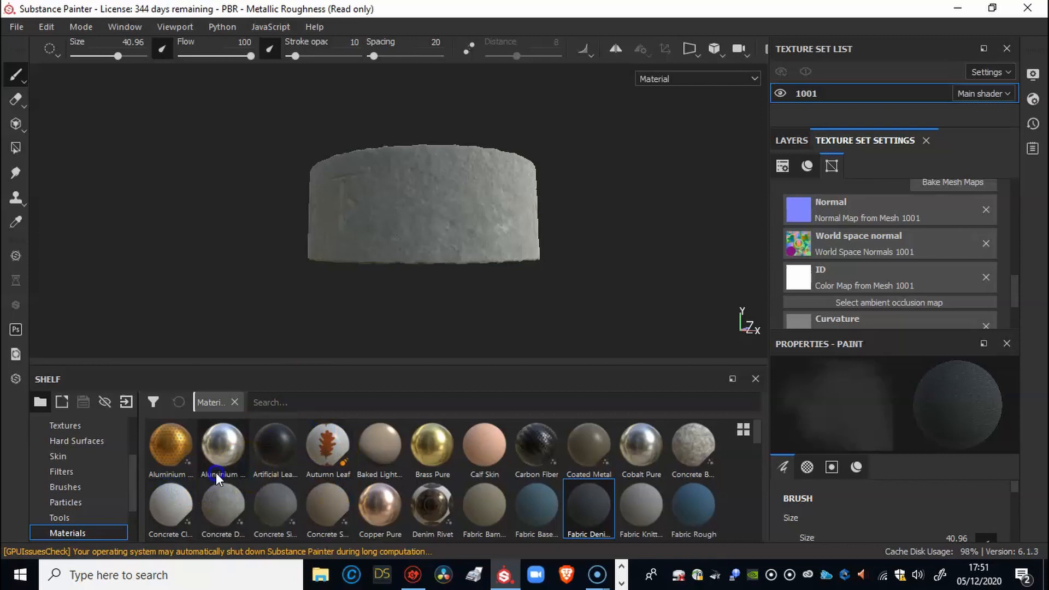
Switch to the Basic Soft brush with stroke opacity 11 and a size of about 27.07 for the outer wall.
left_click(64, 487)
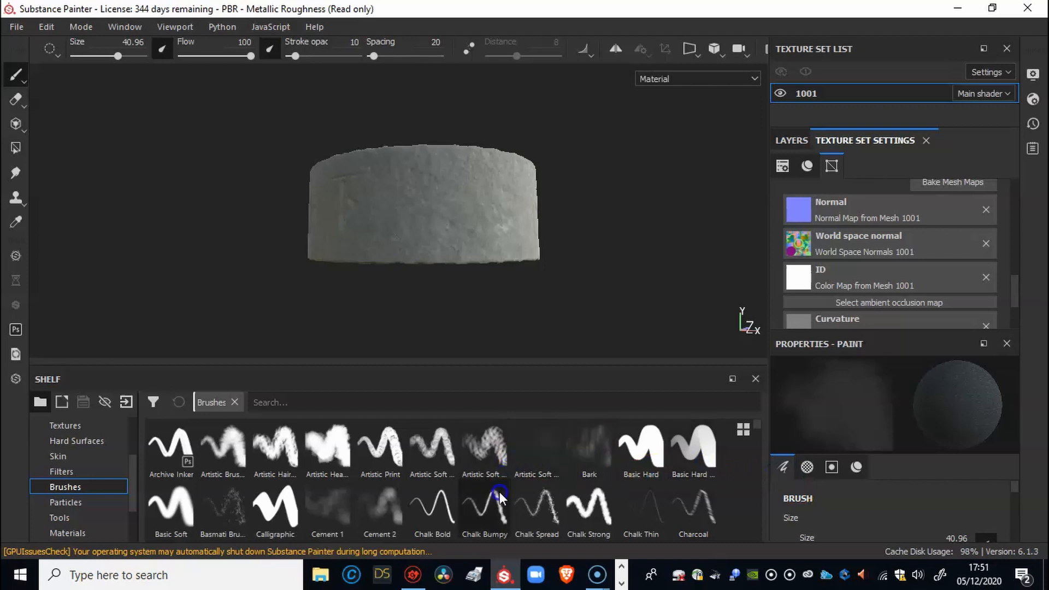
scroll(256, 524, "down", 2)
scroll(256, 522, "up", 2)
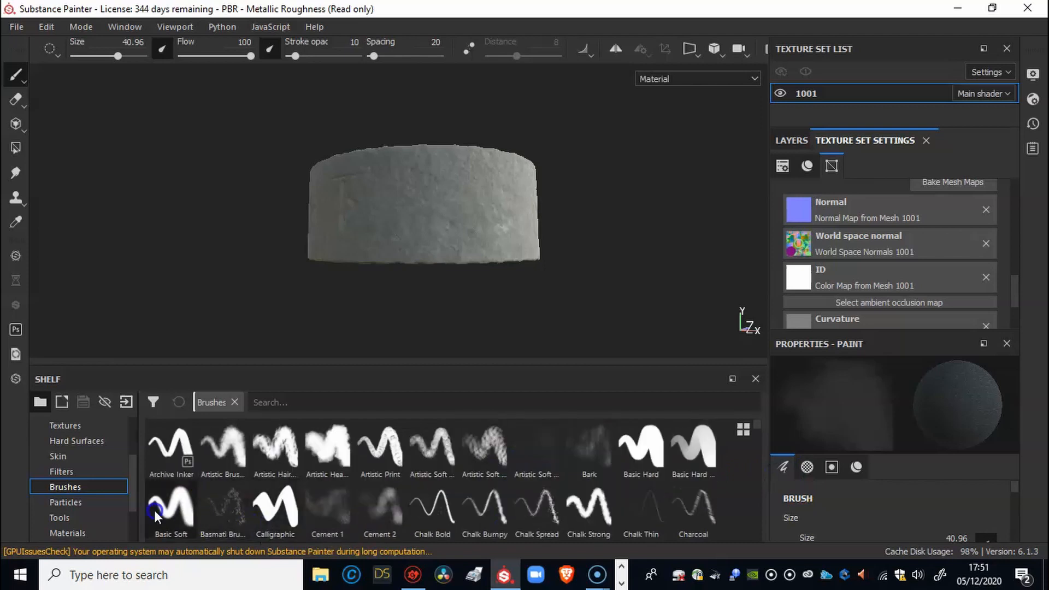
left_click(254, 403)
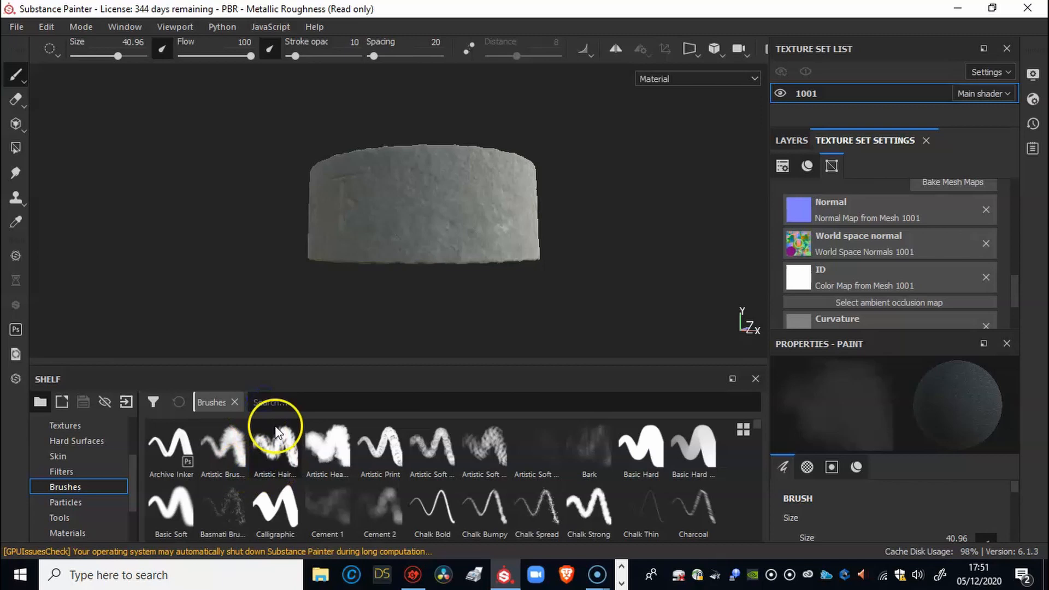
left_click(176, 512)
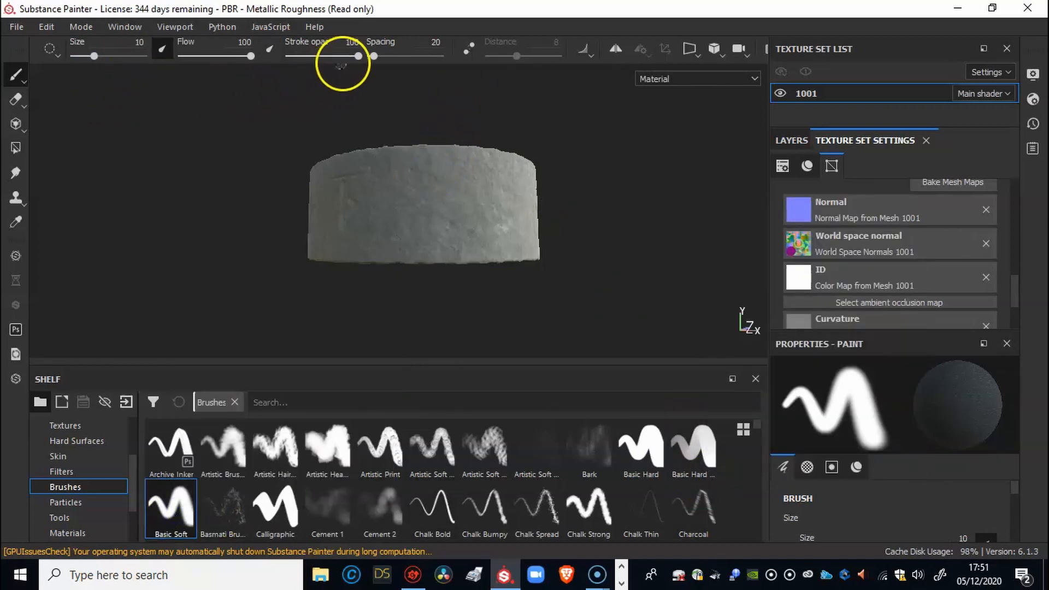
left_click_drag(358, 55, 297, 53)
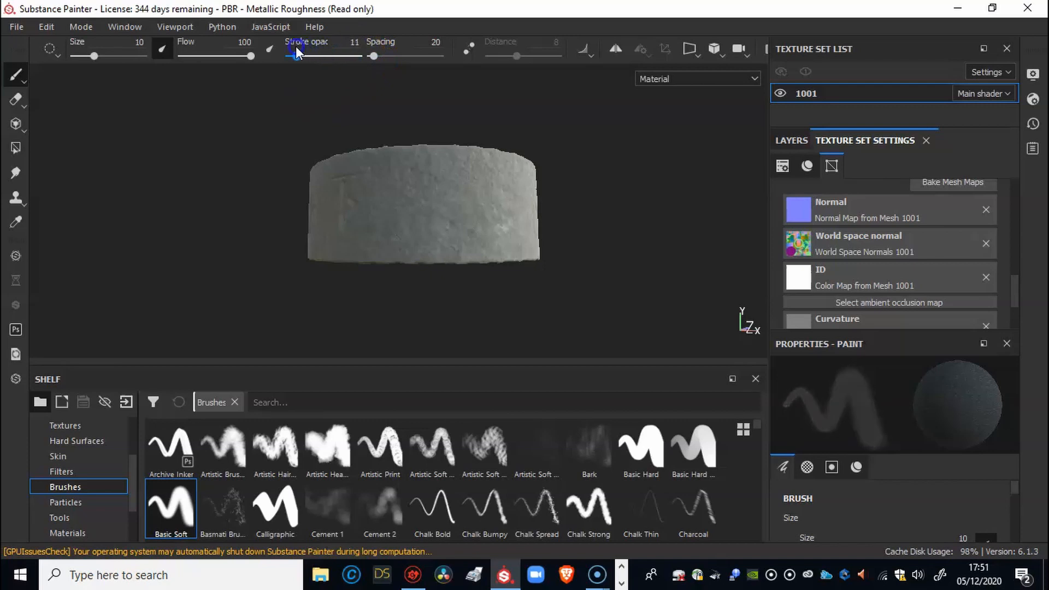
right_click_drag(389, 286, 436, 285, "alt")
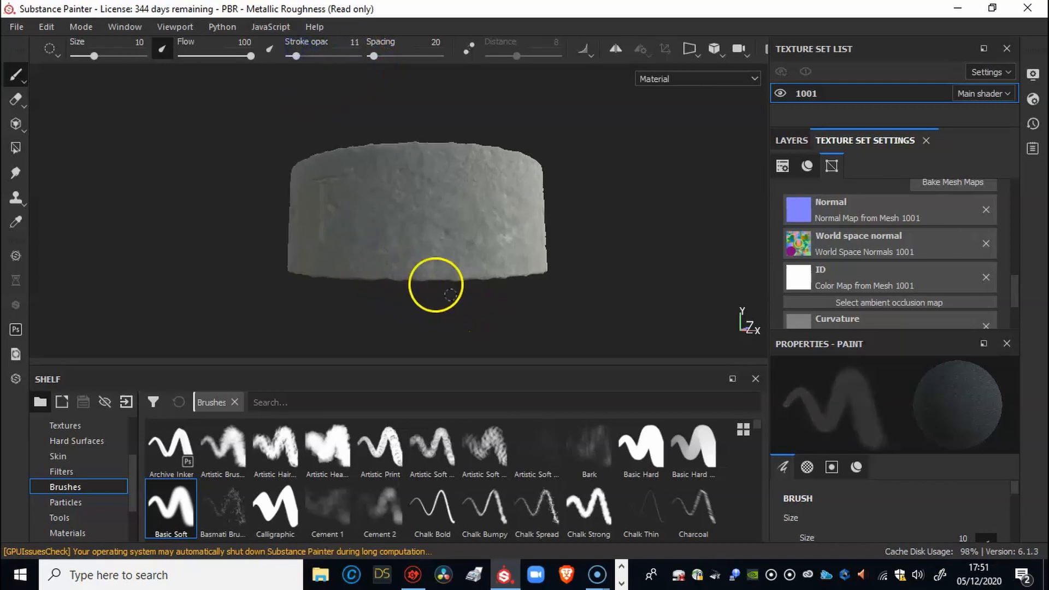
middle_click_drag(435, 286, 473, 263, "alt")
right_click_drag(473, 263, 497, 254, "ctrl")
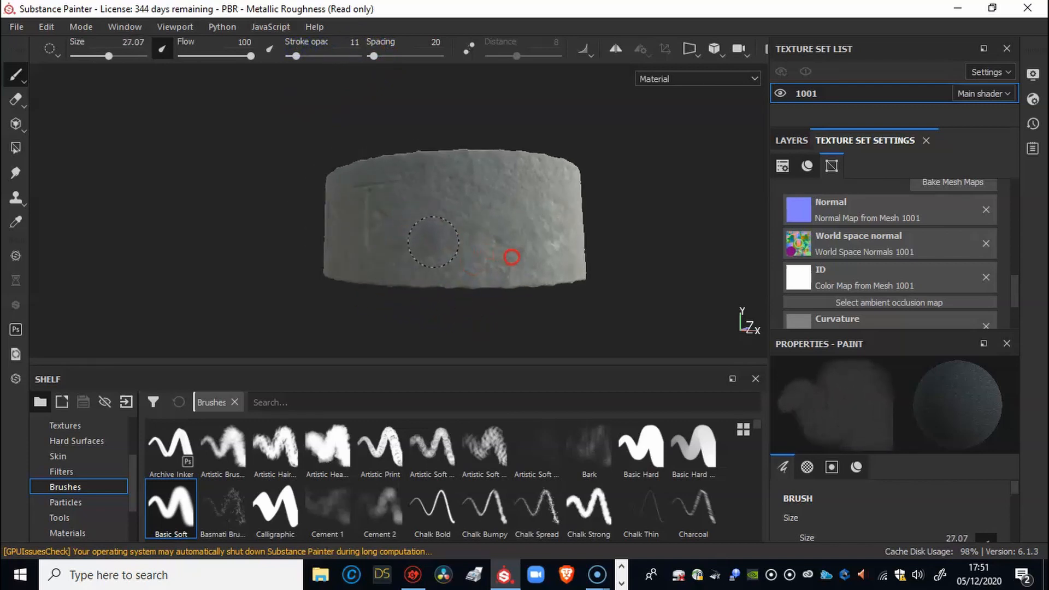
Raise the stroke opacity to 27 and darken the upper band of the outer wall all round with the dark denim material.
left_click_drag(479, 234, 660, 268, "alt")
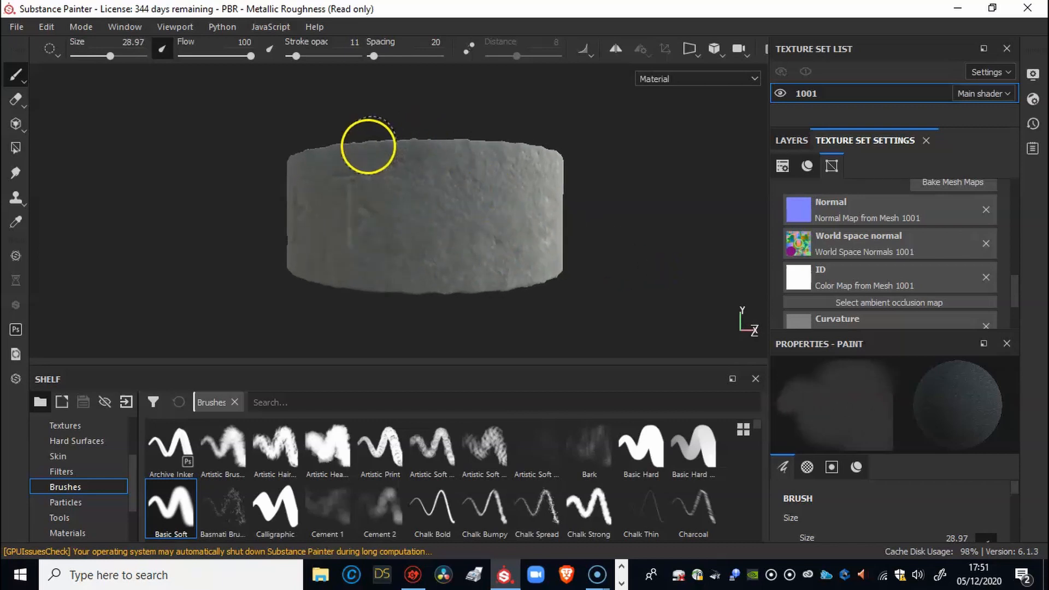
mouse_move(346, 153)
left_mouse_down("alt")
mouse_move(391, 187)
mouse_move(471, 222)
mouse_move(382, 181)
left_mouse_up("alt")
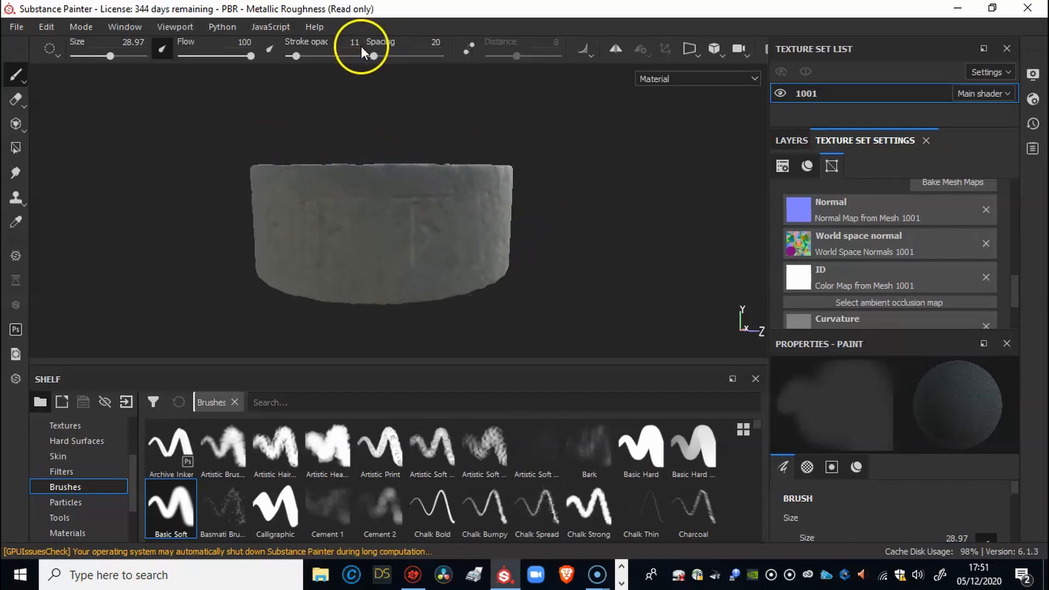
left_click_drag(303, 55, 307, 54)
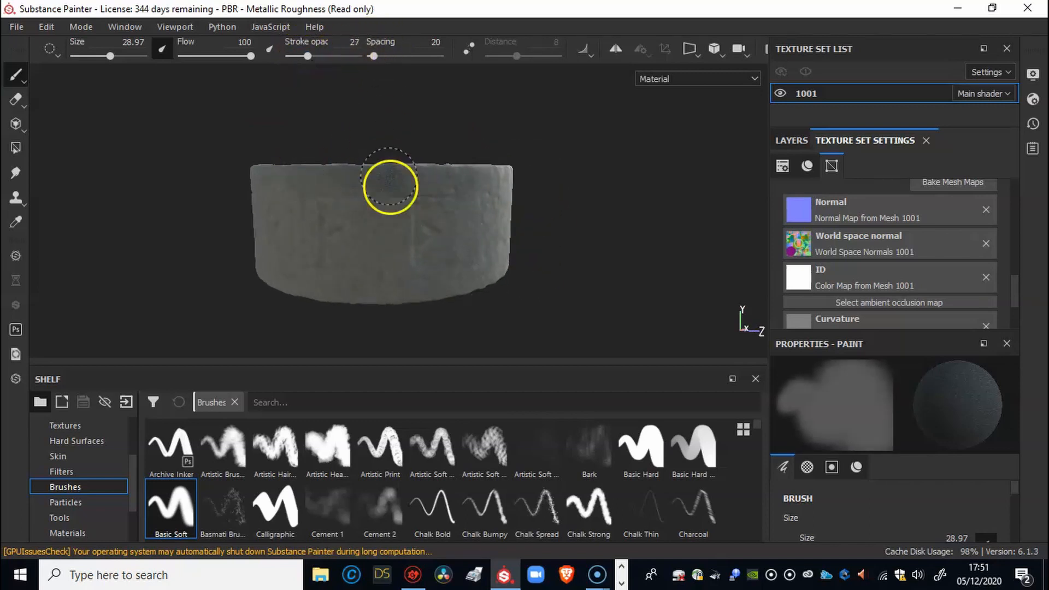
mouse_move(15, 188)
right_mouse_down("alt")
mouse_move(236, 185)
mouse_move(303, 160)
right_mouse_up("alt")
left_click_drag(191, 212, 339, 213, "alt")
right_click_drag(501, 285, 262, 240, "alt")
mouse_move(262, 241)
left_mouse_down("alt")
mouse_move(355, 201)
mouse_move(384, 216)
mouse_move(242, 207)
mouse_move(352, 210)
left_mouse_up("alt")
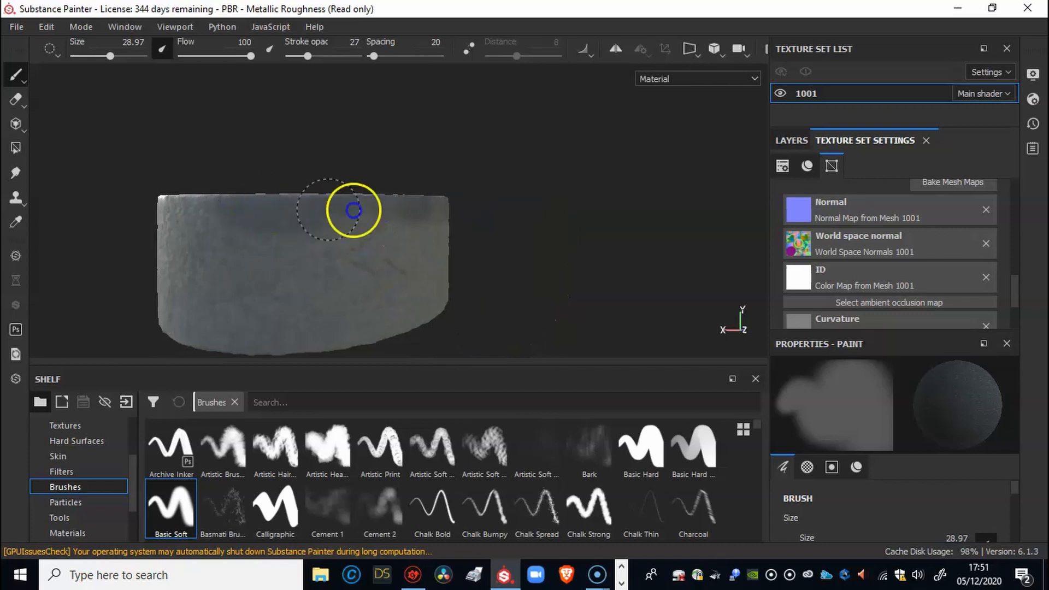
left_click_drag(183, 206, 580, 256, "alt")
mouse_move(480, 218)
left_mouse_down()
mouse_move(414, 228)
mouse_move(473, 234)
mouse_move(328, 243)
left_mouse_up()
Set the brush size to about 55.68 and darken the lower band of the outer wall all round.
mouse_move(328, 243)
right_mouse_down("alt")
mouse_move(377, 271)
mouse_move(331, 249)
right_mouse_up("alt")
right_click_drag(330, 249, 330, 284, "ctrl")
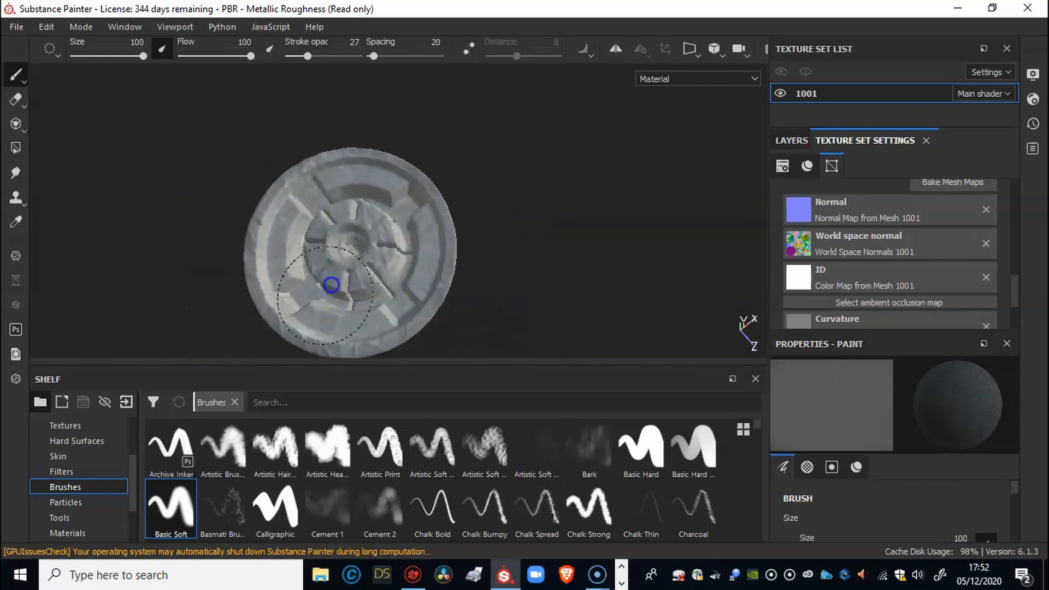
left_click_drag(354, 195, 361, 298, "alt")
mouse_move(377, 155)
left_mouse_down("alt")
mouse_move(282, 140)
mouse_move(377, 215)
left_mouse_up("alt")
right_click_drag(377, 216, 397, 229, "alt")
left_click_drag(396, 228, 429, 277, "alt")
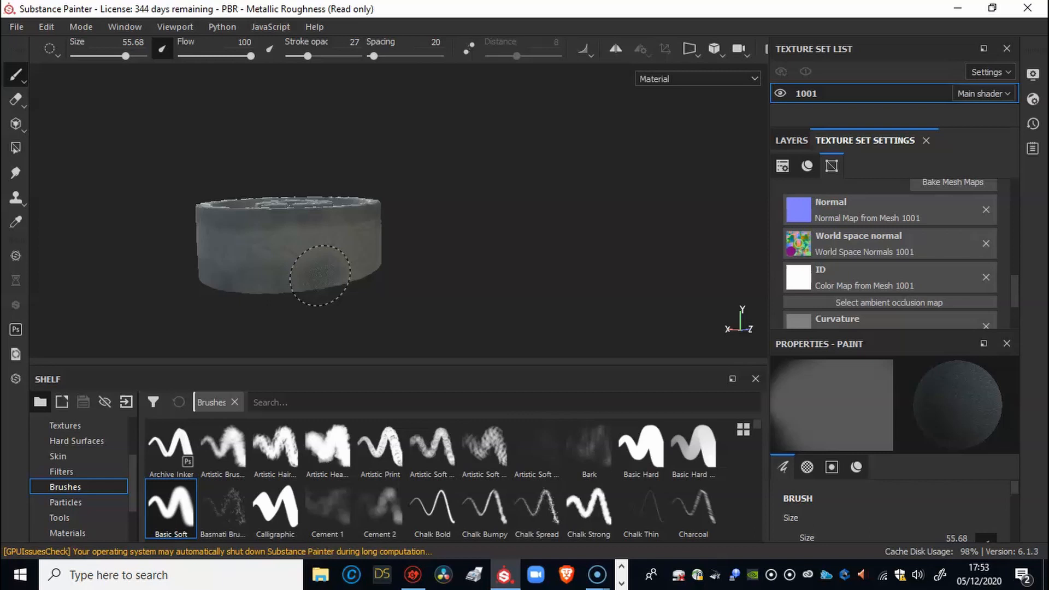
mouse_move(321, 275)
left_mouse_down("alt")
mouse_move(372, 255)
mouse_move(398, 307)
mouse_move(433, 306)
left_mouse_up("alt")
left_click_drag(377, 297, 640, 338, "alt")
mouse_move(515, 333)
left_mouse_down()
mouse_move(502, 344)
mouse_move(497, 272)
left_mouse_up()
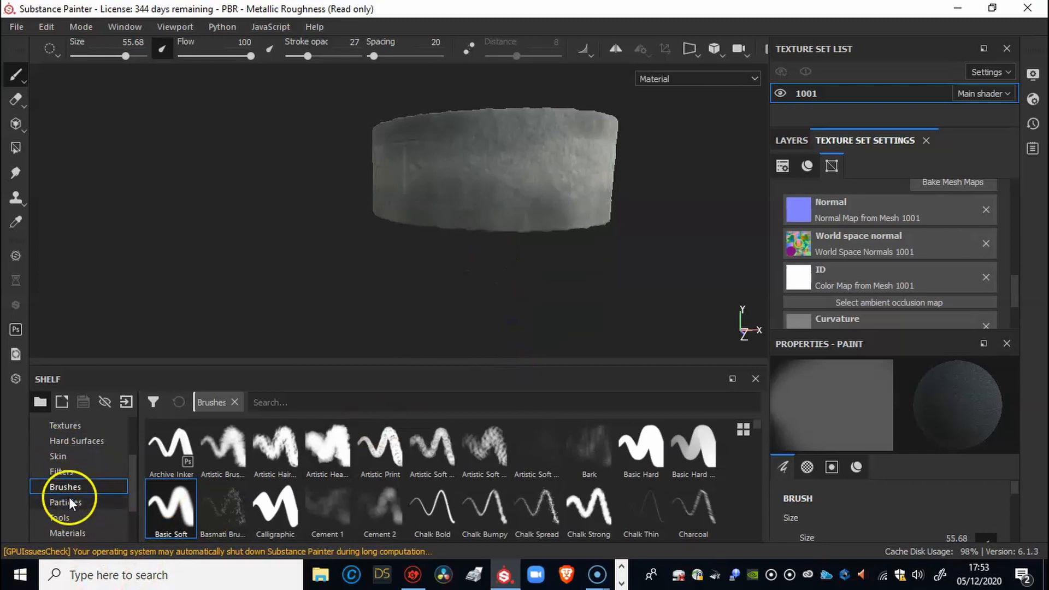
Switch to the Eraser with the Dots brush at a size of about 34.14 for the outer wall.
left_click(16, 99)
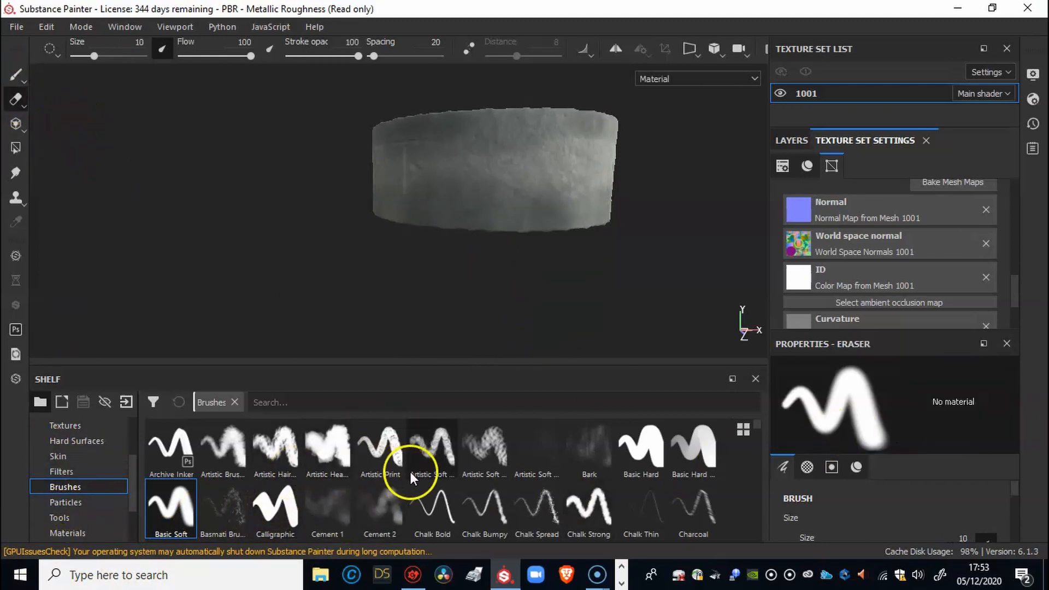
scroll(582, 481, "down", 5)
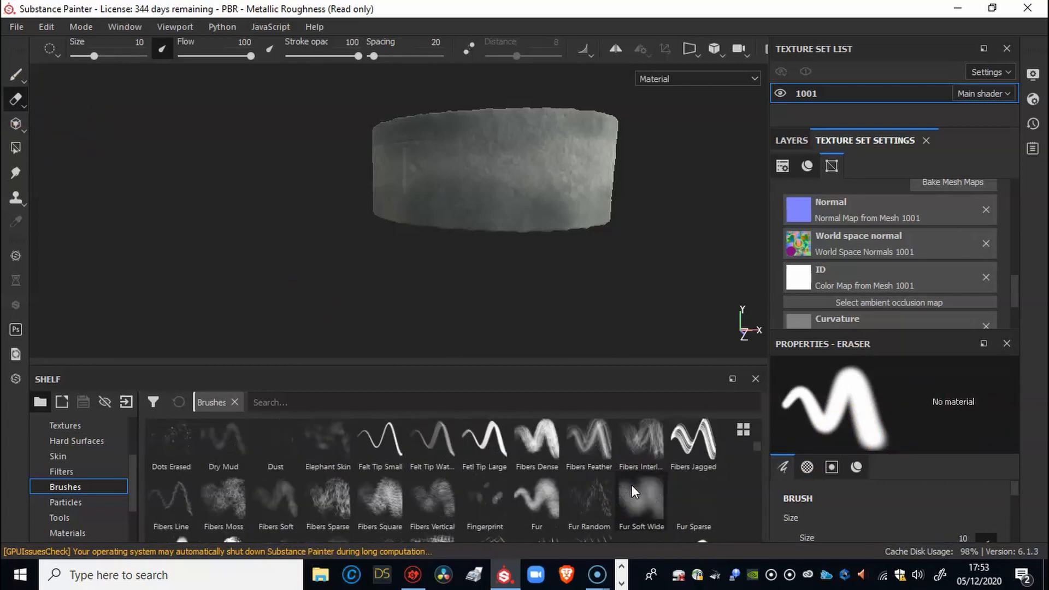
scroll(632, 484, "up", 3)
left_click(690, 506)
right_click_drag(508, 211, 962, 194, "alt")
middle_click_drag(613, 172, 608, 312, "alt")
left_click_drag(563, 290, 651, 306, "alt")
scroll(381, 205, "down", 2)
right_click_drag(386, 203, 386, 206, "ctrl")
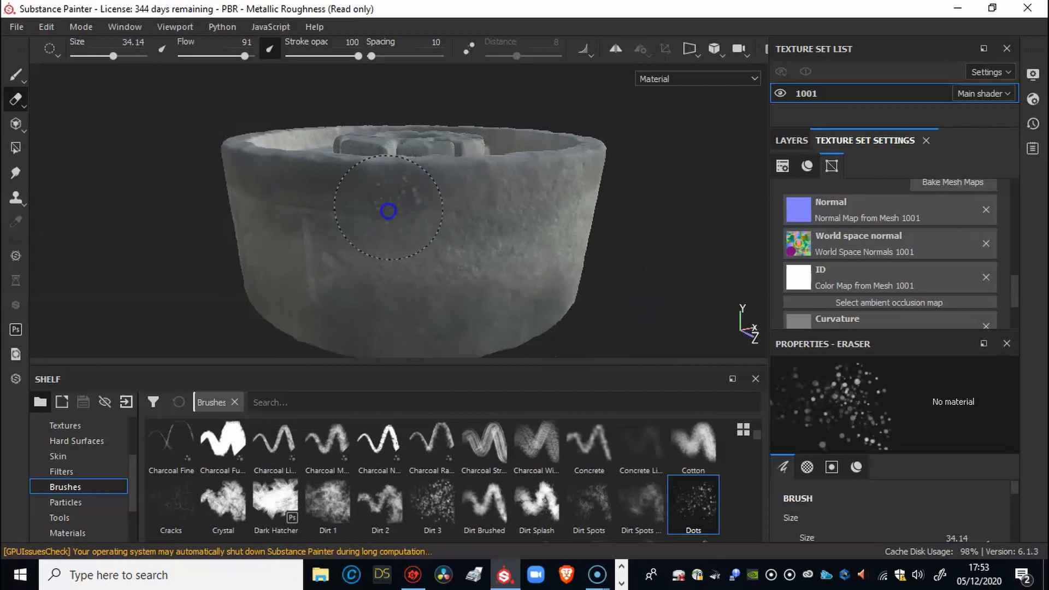
Undo the trial speckle strokes made at full opacity below the rim and lower the eraser's stroke opacity to 42.
mouse_move(329, 212)
left_mouse_down()
mouse_move(548, 201)
mouse_move(314, 166)
mouse_move(416, 206)
mouse_move(517, 166)
mouse_move(536, 207)
mouse_move(451, 213)
mouse_move(385, 188)
left_mouse_up()
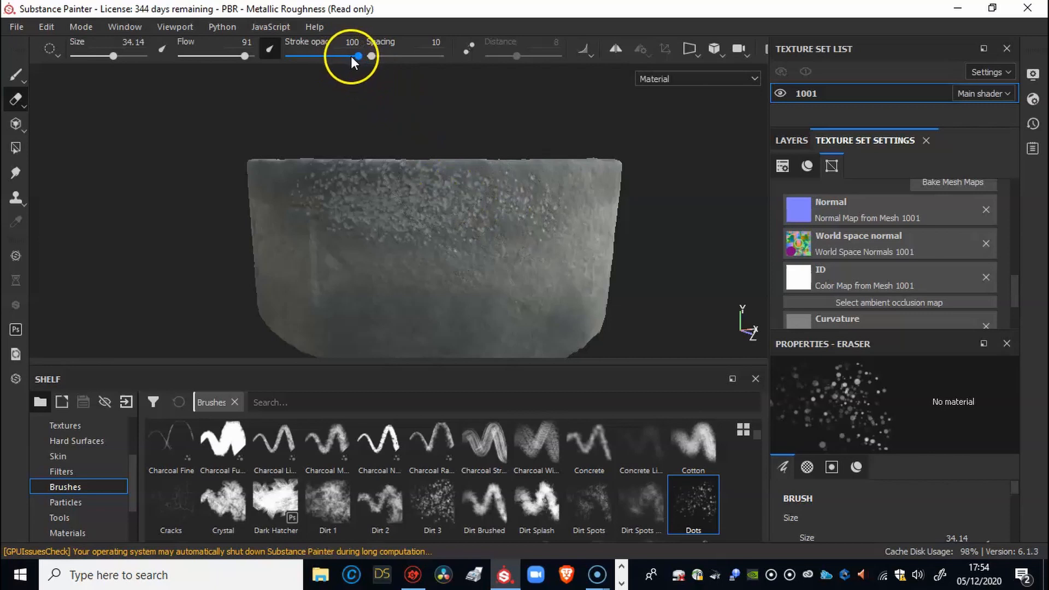
left_click_drag(320, 49, 316, 49)
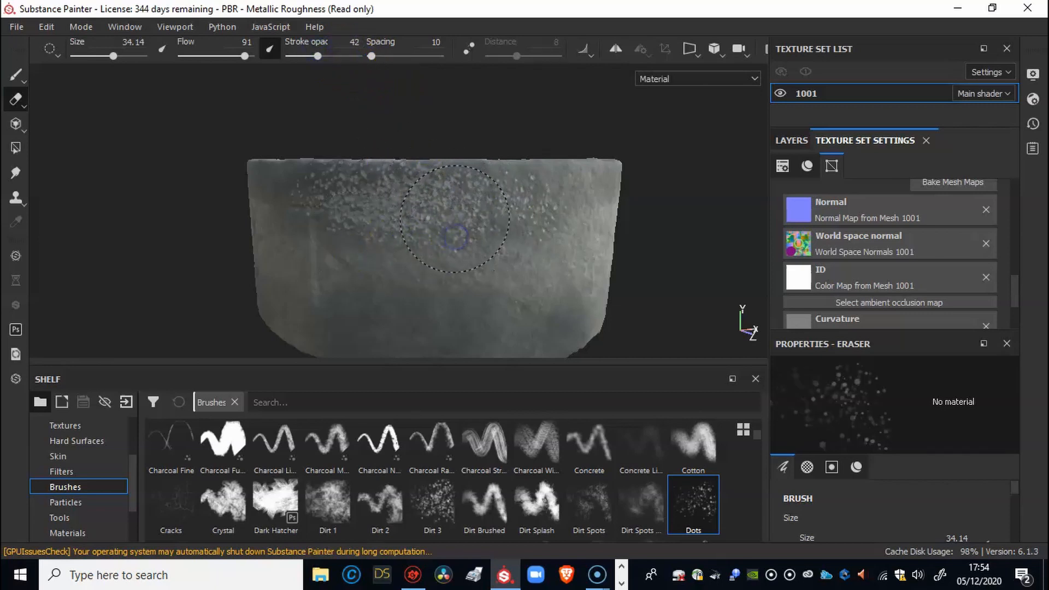
key("ctrl")
left_click(421, 210)
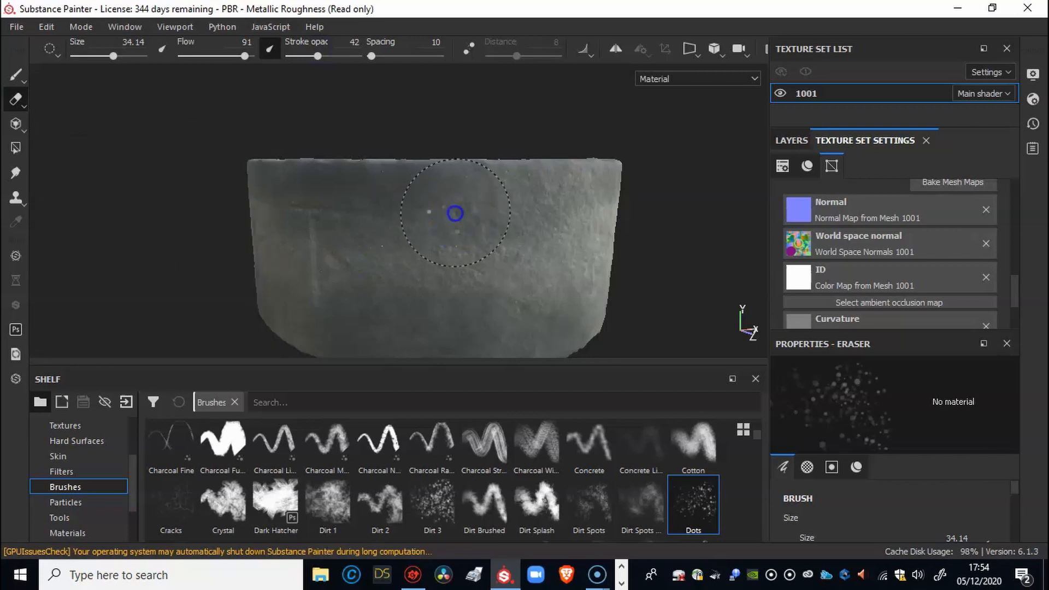
Erase speckles into the dark coat around the upper wall and compare the wall with Layer 2 hidden and shown.
left_click_drag(245, 229, 435, 193, "alt")
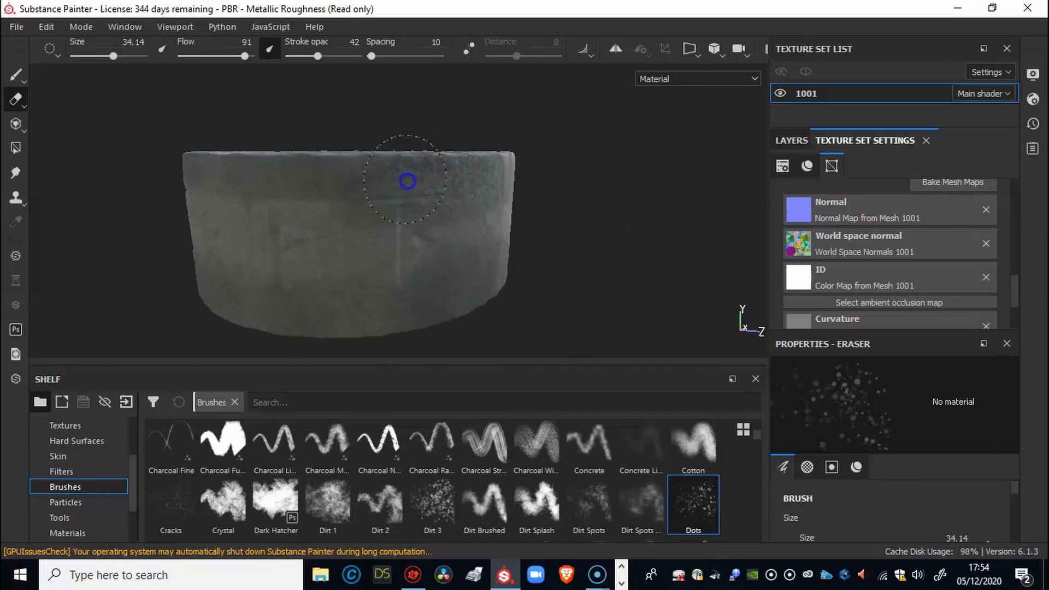
left_click_drag(228, 213, 604, 236, "alt")
left_click_drag(266, 253, 517, 265, "alt")
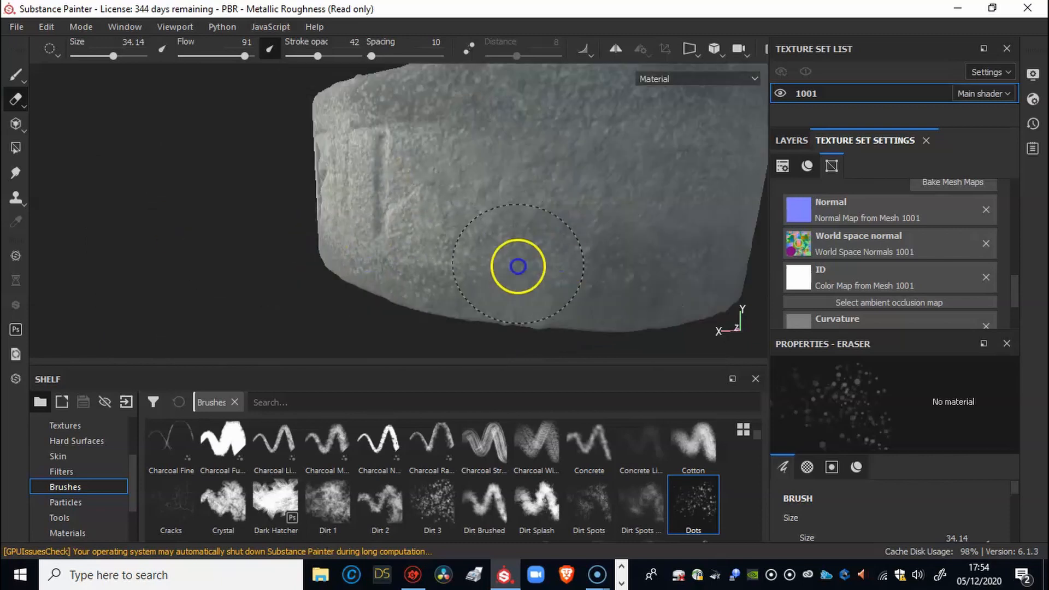
left_click(791, 140)
mouse_move(485, 272)
right_mouse_down("alt")
mouse_move(377, 258)
mouse_move(543, 246)
mouse_move(493, 255)
right_mouse_up("alt")
left_click(781, 197)
left_click(780, 198)
Erase dot speckles through the dark band along the lower part of the outer wall from several sides.
left_click_drag(503, 250, 455, 279, "alt")
right_click_drag(406, 237, 555, 258, "alt")
left_click_drag(330, 295, 316, 258, "alt")
right_click_drag(316, 257, 543, 260, "alt")
left_click_drag(503, 267, 267, 267, "alt")
right_click_drag(267, 267, 502, 263, "alt")
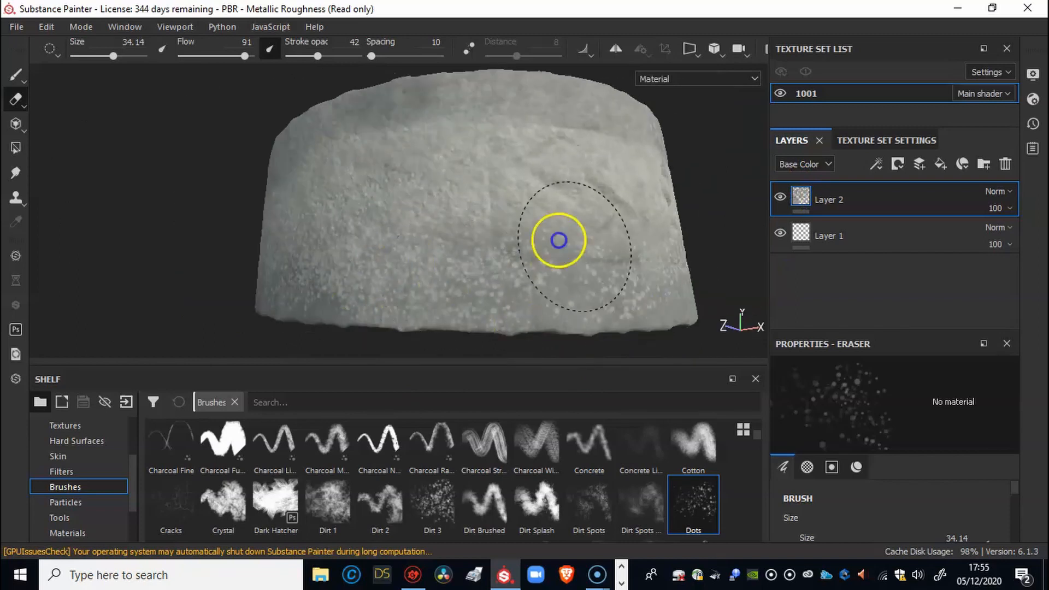
left_click_drag(557, 238, 388, 216, "alt")
right_click_drag(389, 216, 609, 251, "alt")
left_click_drag(608, 251, 450, 295, "alt")
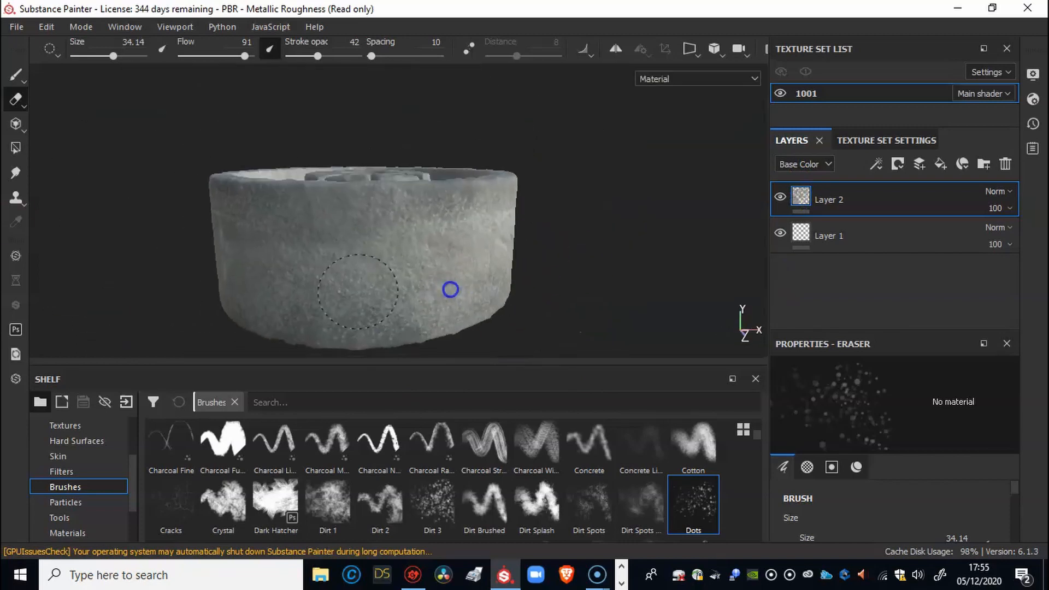
Continue the speckled erasing around the remaining sides of the outer wall, including the bottom edge beneath the zigzag rune.
left_click_drag(289, 281, 44, 306, "alt")
middle_click_drag(44, 306, 318, 267, "alt")
left_click_drag(319, 267, 197, 295, "alt")
right_click_drag(197, 295, 473, 284, "alt")
middle_click_drag(473, 284, 197, 283, "alt")
right_click_drag(198, 283, 220, 222, "alt")
right_click_drag(575, 238, 218, 229, "alt")
right_click_drag(412, 224, 287, 213, "alt")
mouse_move(288, 213)
left_mouse_down("alt")
mouse_move(417, 222)
mouse_move(325, 196)
mouse_move(426, 206)
mouse_move(311, 249)
mouse_move(275, 245)
left_mouse_up("alt")
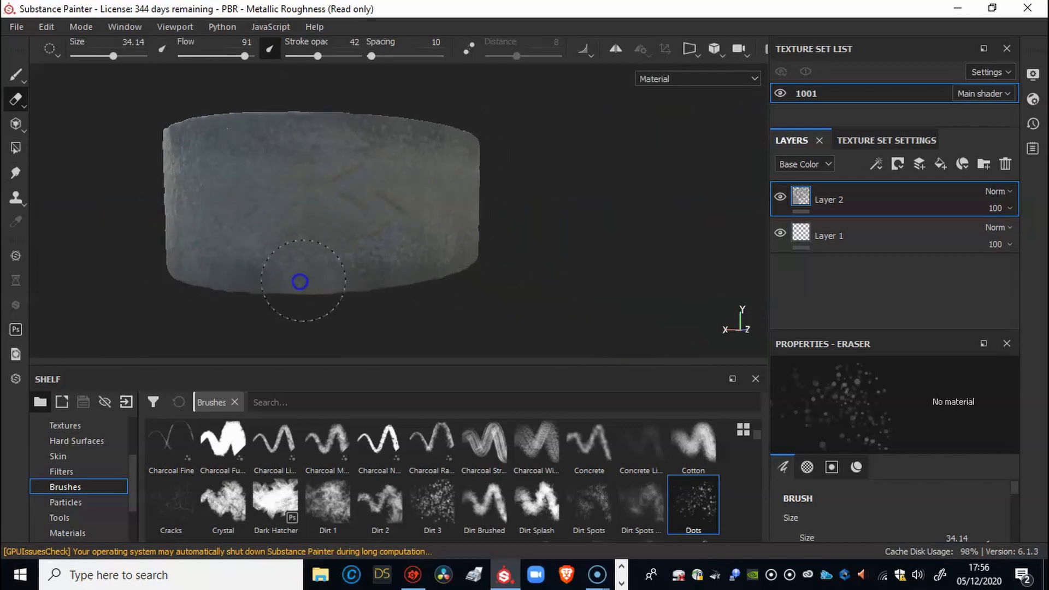
left_click_drag(388, 284, 204, 274)
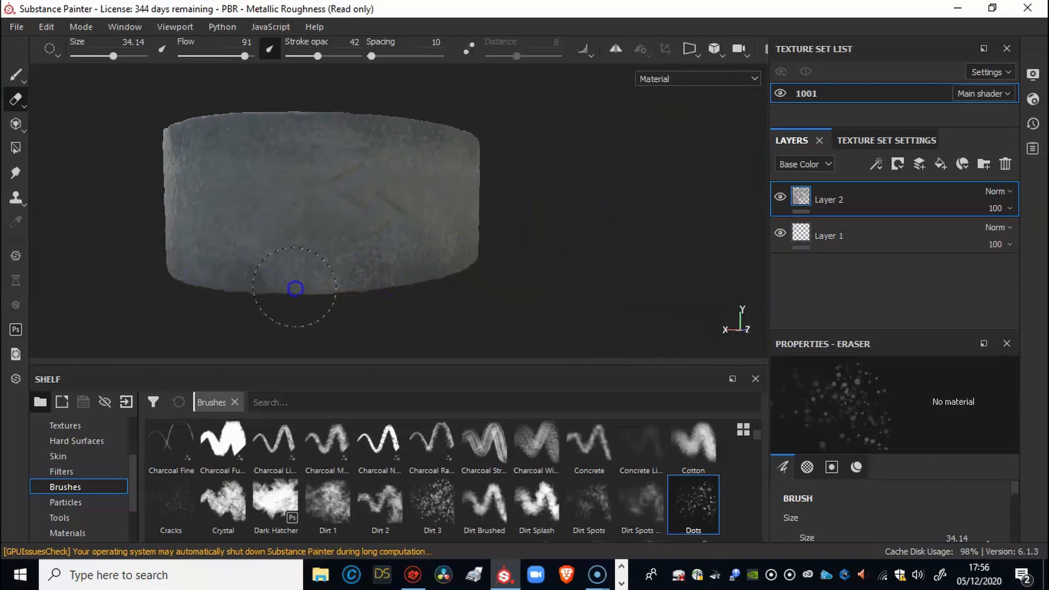
mouse_move(321, 253)
left_mouse_down("alt")
mouse_move(297, 245)
mouse_move(326, 239)
mouse_move(157, 266)
left_mouse_up("alt")
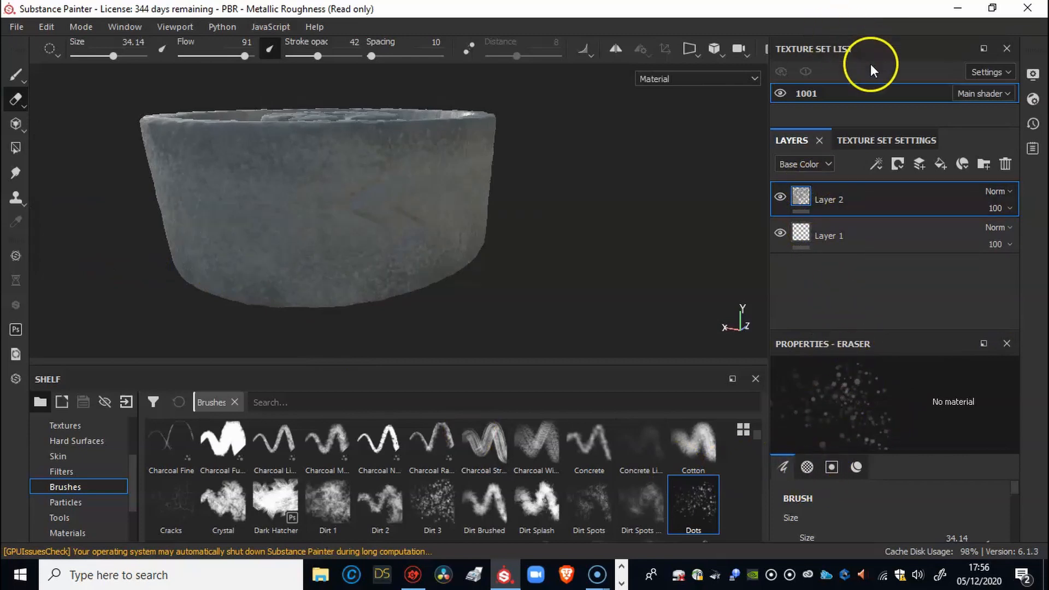
Add a new paint layer named "Grime for lettering" and rename Layer 2 to "Grime for shape".
left_click(924, 163)
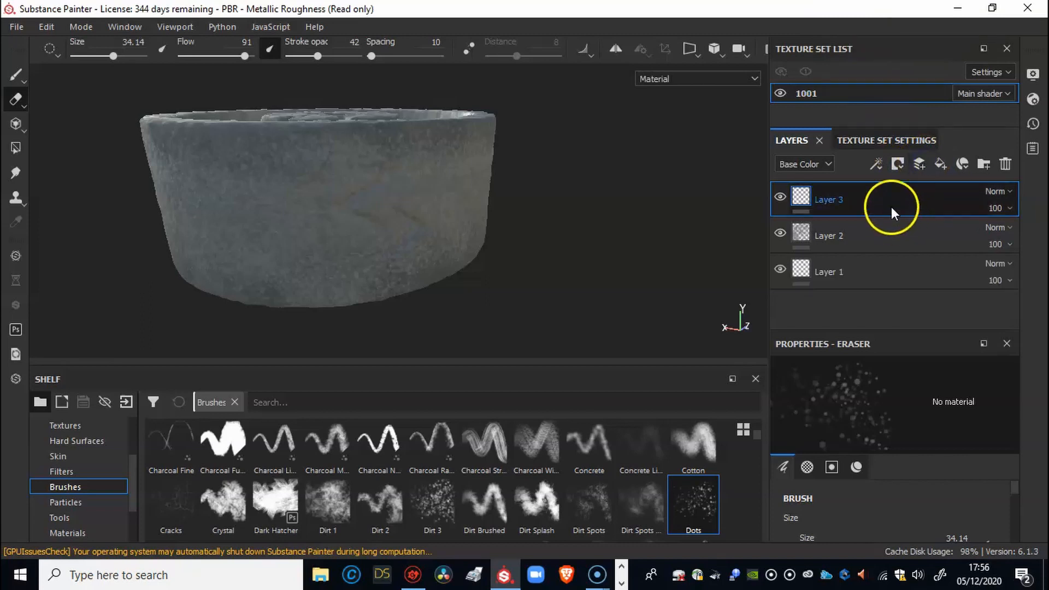
double_click(842, 234)
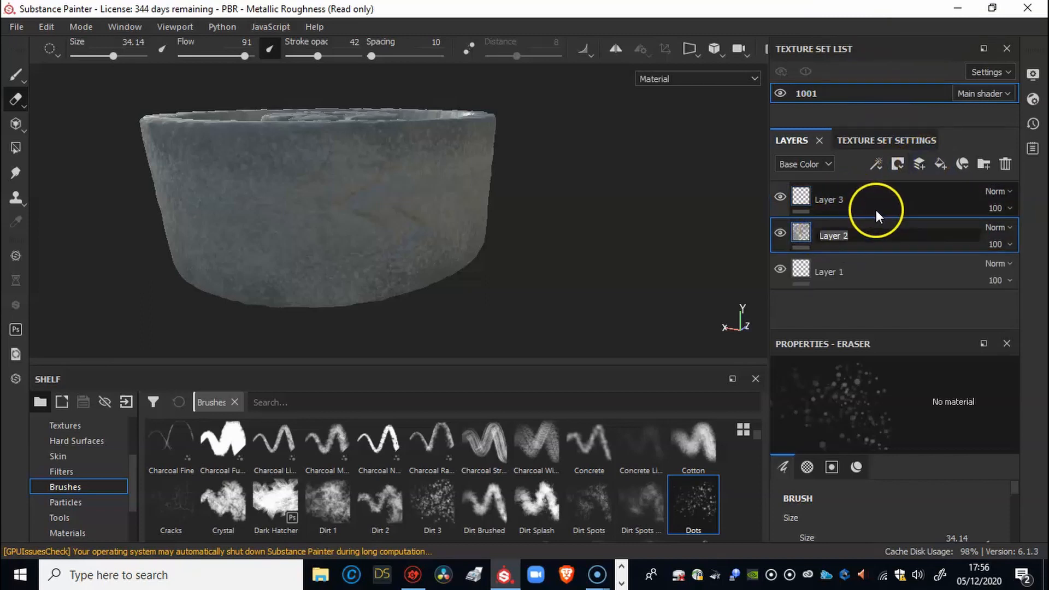
type("Gr")
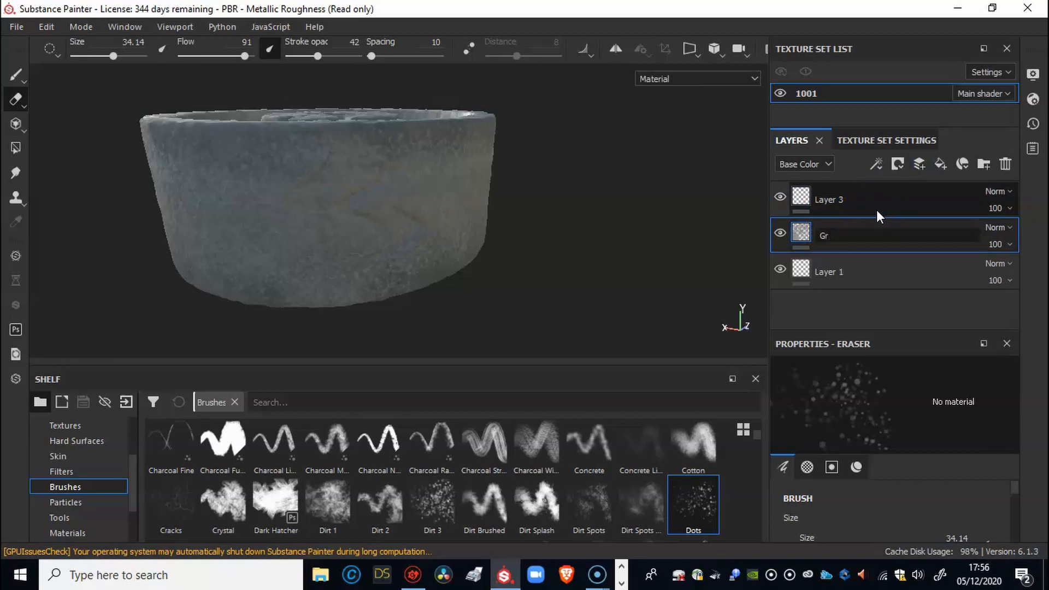
type("ime")
key("Return")
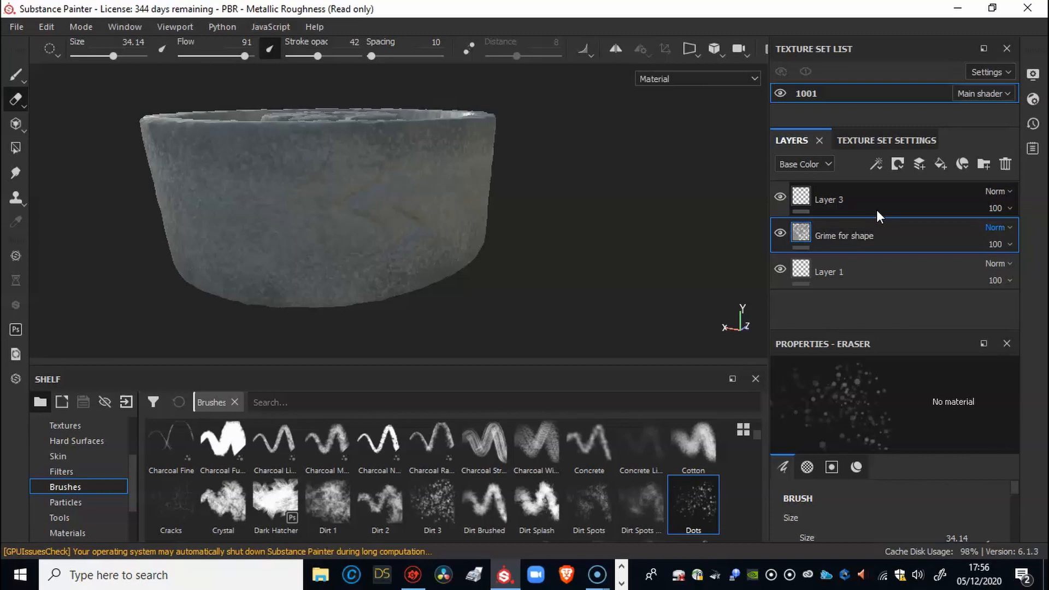
double_click(841, 198)
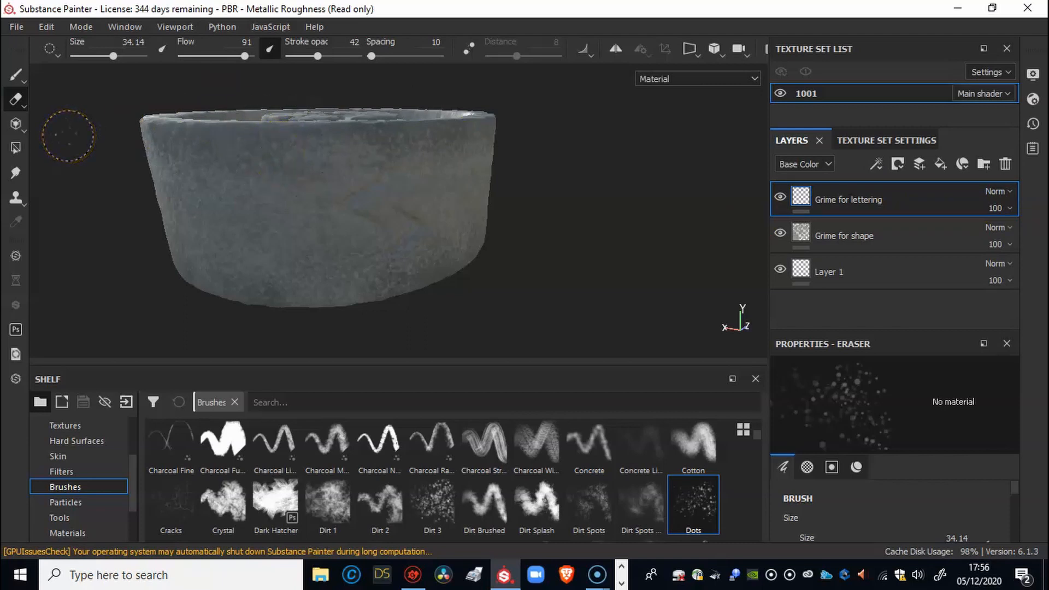
key("alt")
left_click_drag(435, 264, 490, 293, "alt")
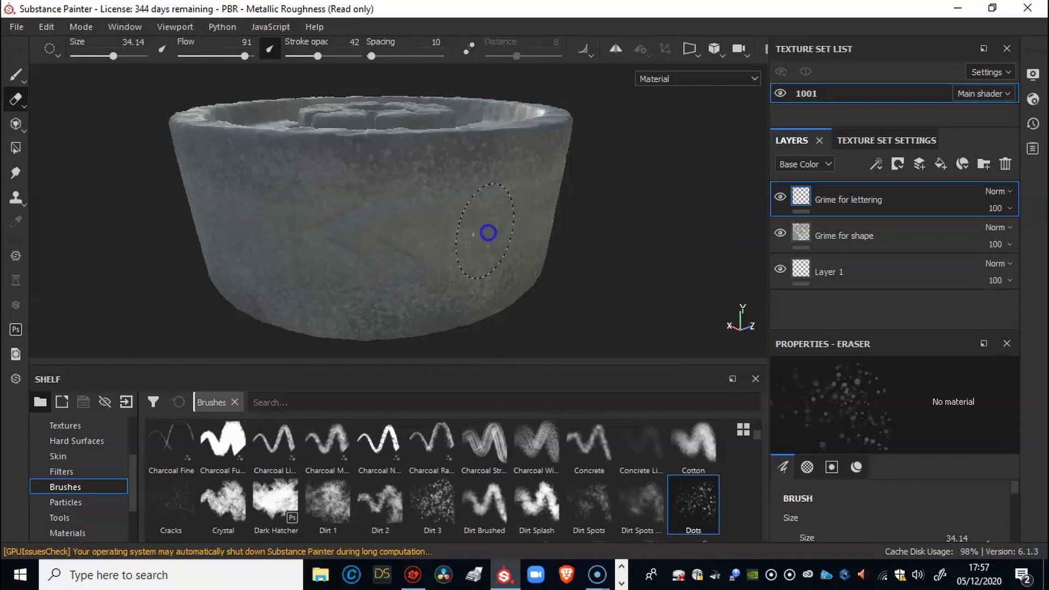
right_click_drag(620, 287, 558, 240, "alt")
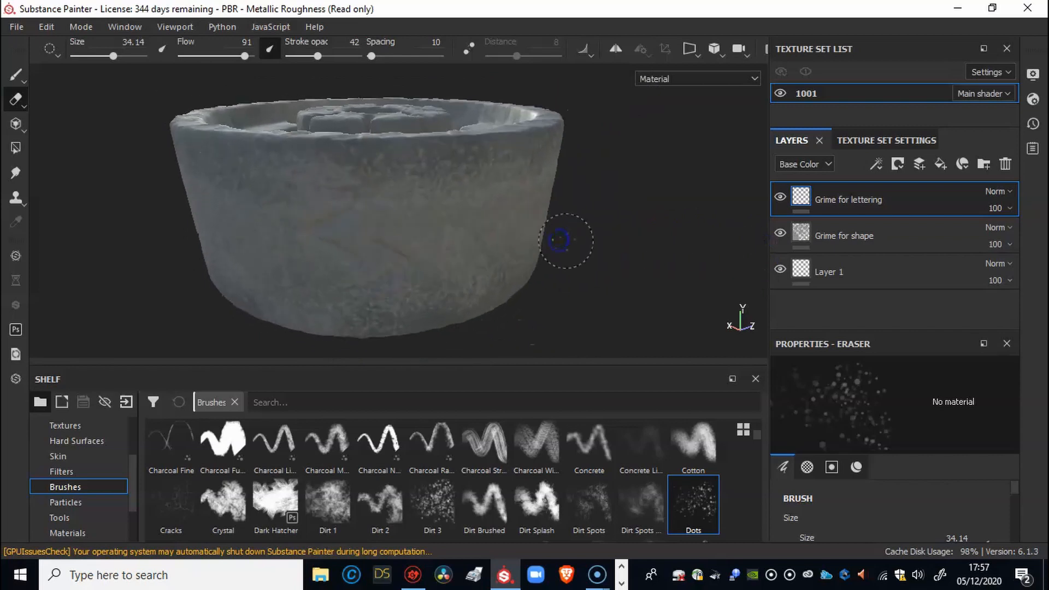
left_click_drag(363, 246, 366, 239, "alt")
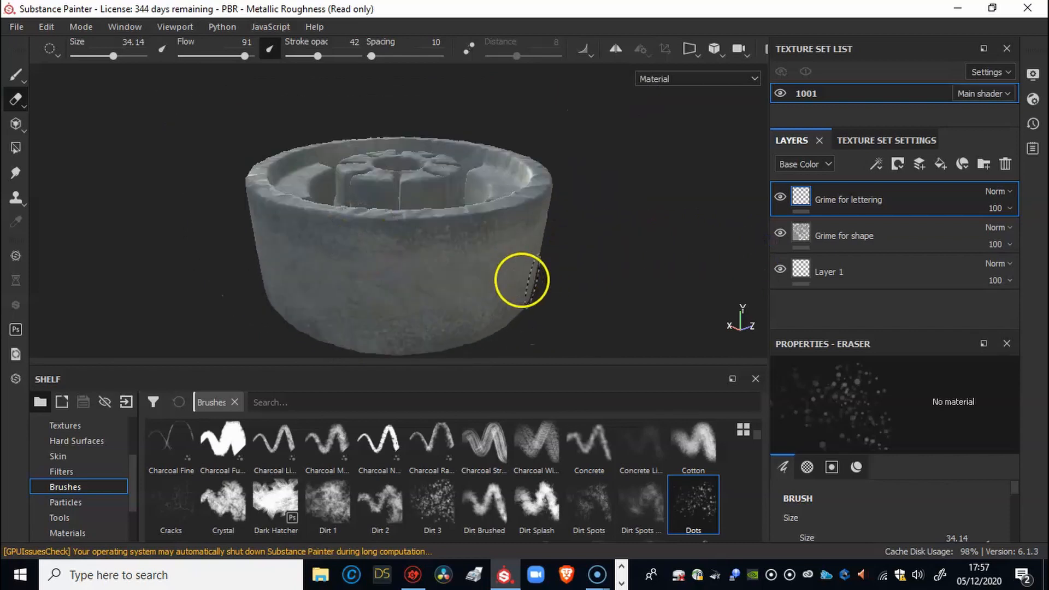
mouse_move(583, 280)
left_mouse_down("alt")
mouse_move(568, 206)
mouse_move(576, 277)
left_mouse_up("alt")
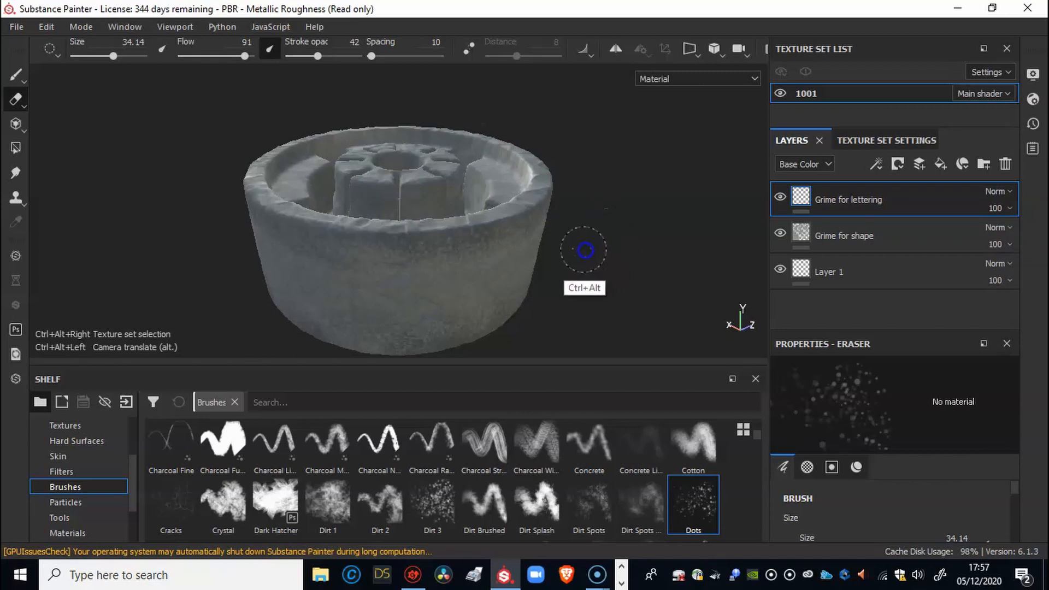
mouse_move(565, 251)
left_mouse_down("ctrl+alt")
mouse_move(564, 237)
mouse_move(601, 192)
mouse_move(627, 220)
mouse_move(637, 277)
mouse_move(571, 296)
mouse_move(563, 216)
mouse_move(618, 218)
mouse_move(612, 253)
mouse_move(602, 248)
mouse_move(616, 284)
mouse_move(583, 253)
mouse_move(572, 270)
mouse_move(637, 270)
mouse_move(622, 262)
left_mouse_up("ctrl+alt")
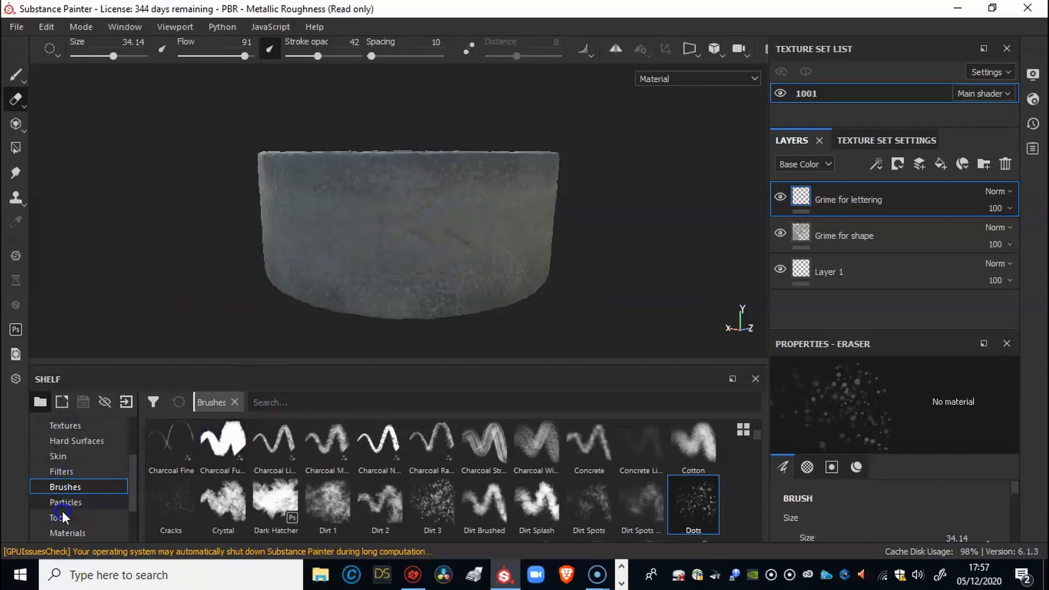
Paint dark grime into the upper arm of the zigzag rune with a small brush of about size 6.65.
left_click(65, 530)
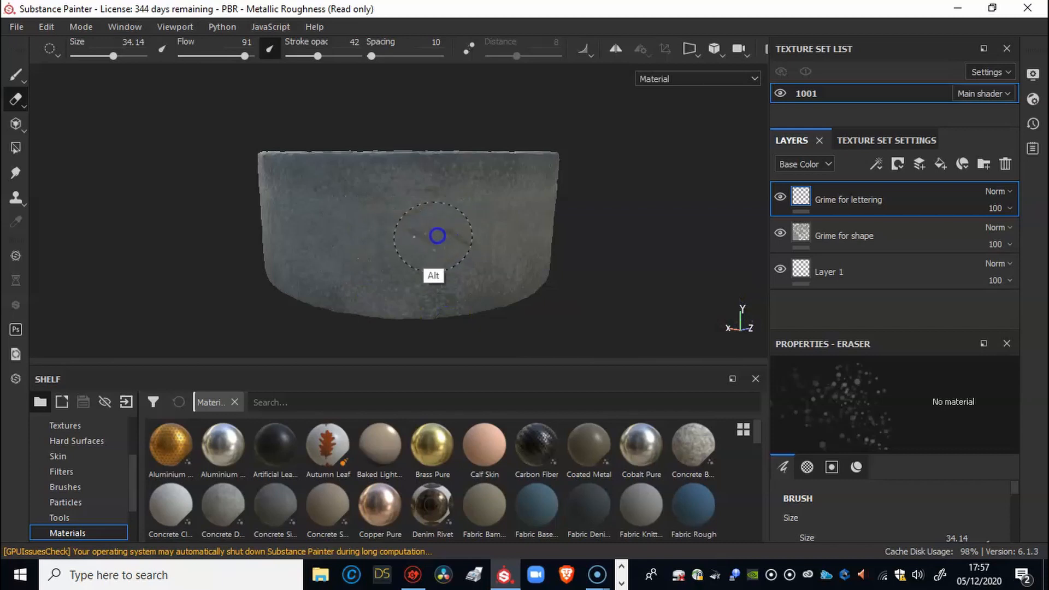
right_click_drag(438, 238, 316, 242, "ctrl")
right_click_drag(403, 248, 506, 198, "alt")
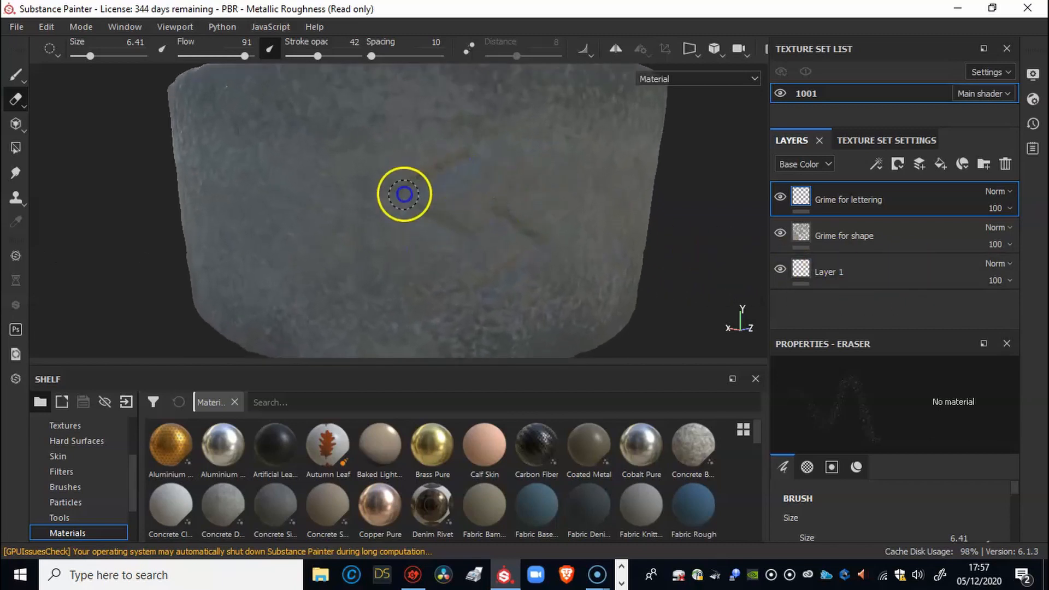
left_click(247, 230)
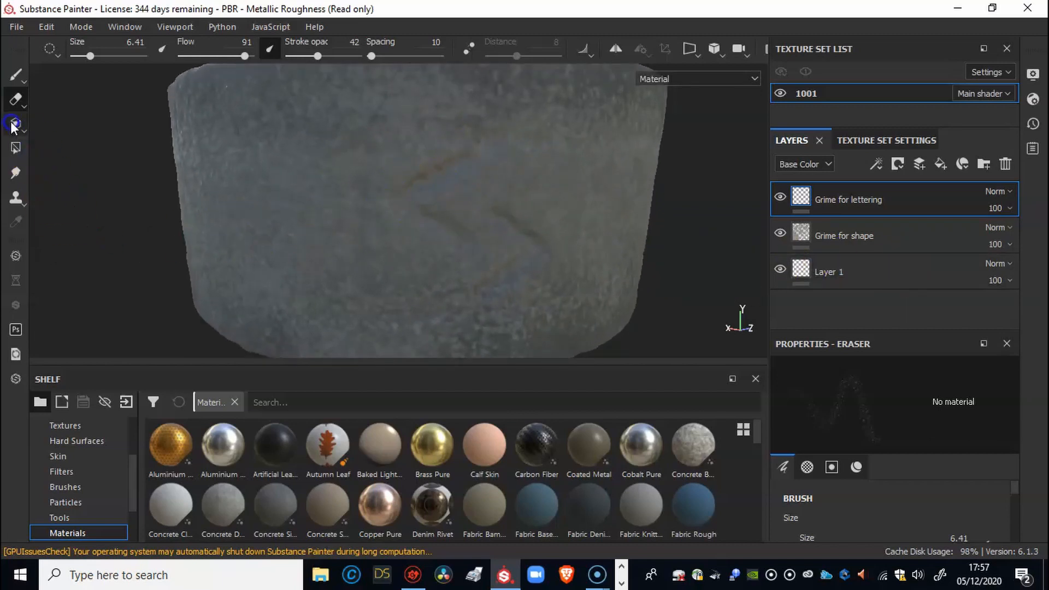
left_click(16, 78)
mouse_move(409, 218)
right_mouse_down("alt")
mouse_move(421, 218)
mouse_move(394, 216)
mouse_move(437, 214)
mouse_move(229, 199)
right_mouse_up("alt")
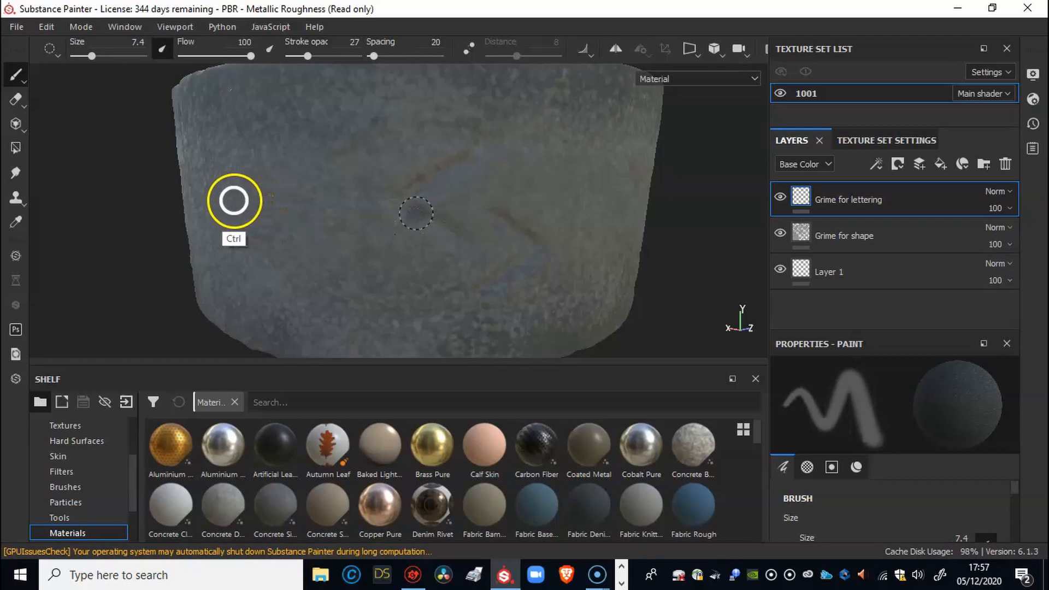
left_click_drag(401, 198, 458, 165)
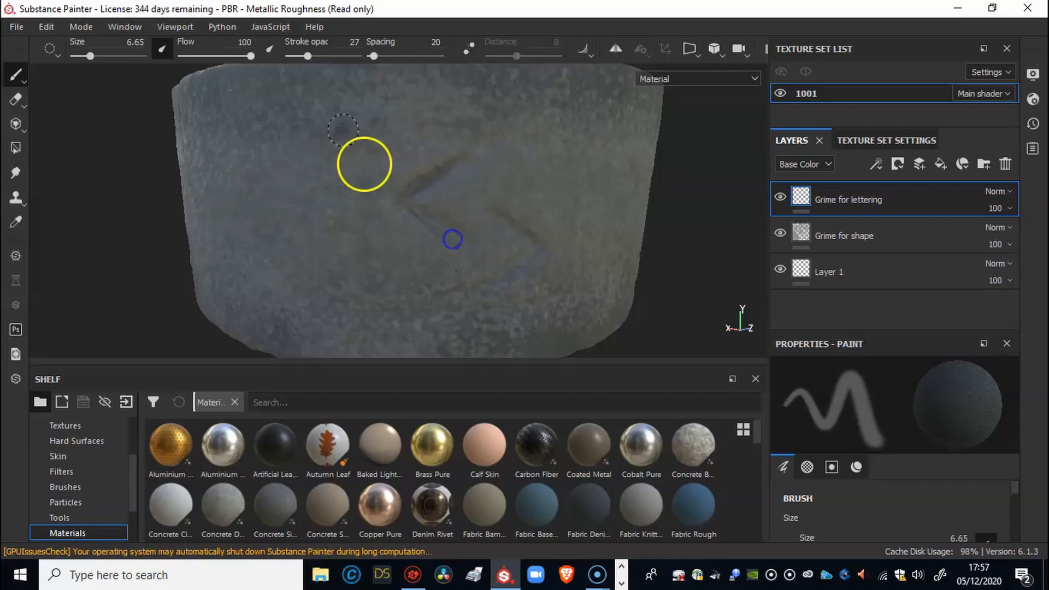
Lower the brush's stroke opacity to 14 and paint grime along the remaining strokes of the zigzag rune.
left_click_drag(310, 56, 298, 57)
left_click_drag(433, 228, 455, 242)
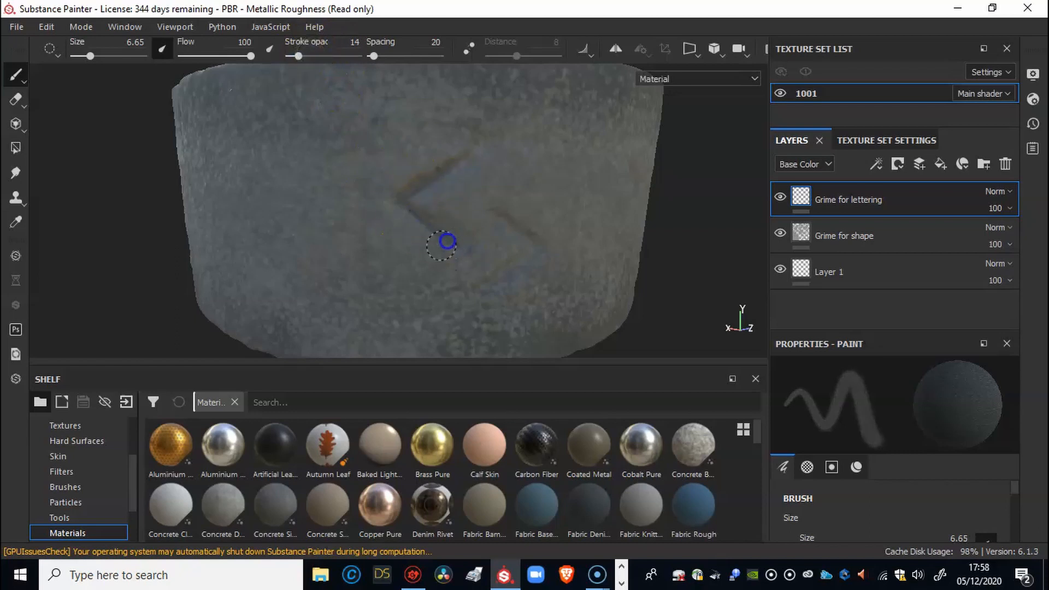
left_click_drag(480, 284, 451, 250, "alt")
left_click_drag(533, 250, 501, 264, "alt")
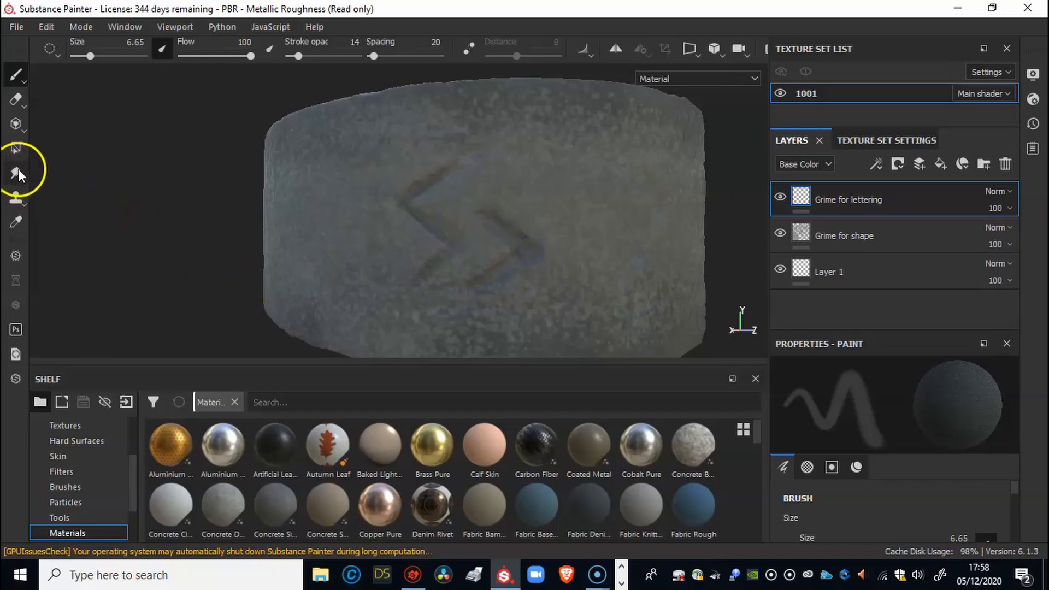
Erase small dot speckles into the fresh grime around the zigzag rune using the size 6.41 eraser.
left_click(17, 99)
left_click(421, 284)
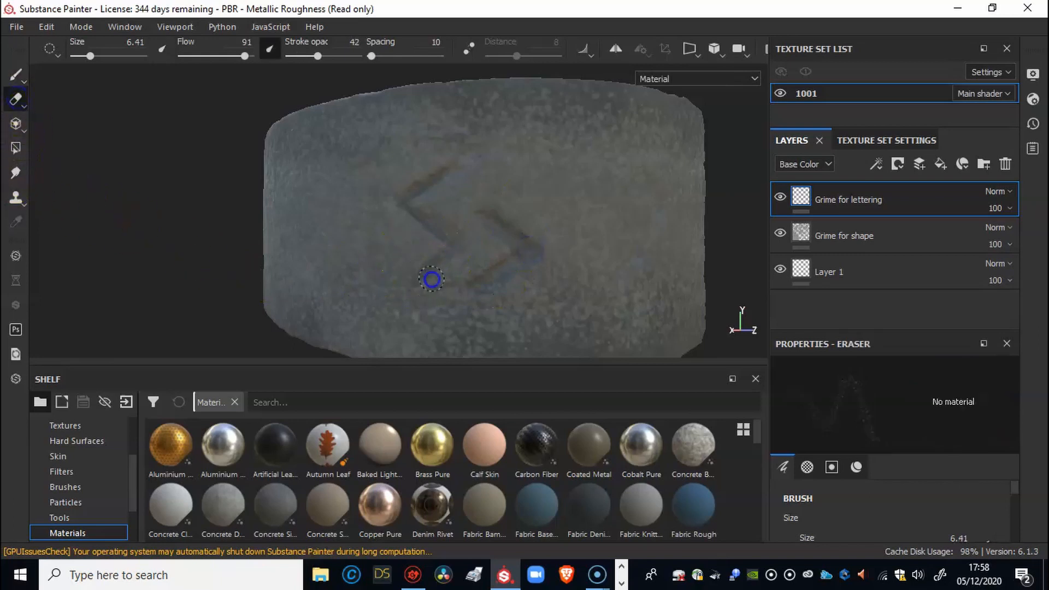
left_click_drag(572, 227, 641, 245, "alt")
right_click_drag(641, 245, 638, 248, "alt")
left_click_drag(568, 229, 432, 219, "ctrl+alt")
Paint dark grime into the carved strokes of the other runes around the outer wall.
key("1")
left_click_drag(451, 254, 424, 295, "alt")
left_click_drag(406, 191, 442, 179, "alt")
left_click_drag(401, 212, 415, 256, "alt")
left_click_drag(397, 188, 16, 222, "alt")
right_click_drag(712, 190, 609, 190, "shift")
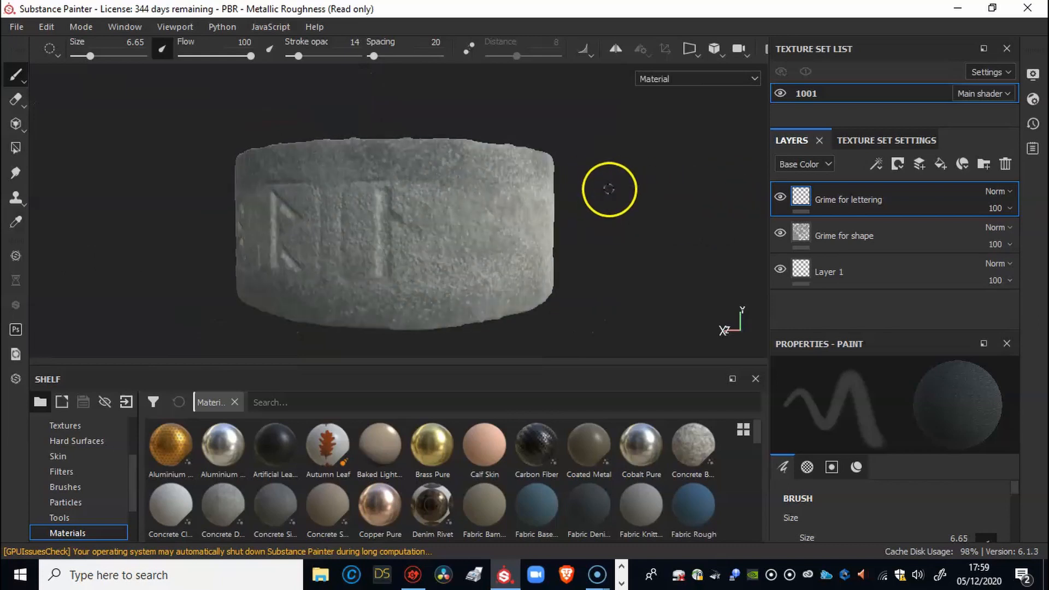
left_click_drag(378, 220, 386, 241, "alt")
left_click_drag(292, 192, 326, 195, "alt")
mouse_move(254, 185)
left_mouse_down()
mouse_move(255, 272)
mouse_move(360, 250)
left_mouse_up()
Raise the brush's stroke opacity to 19 and darken the carved grooves of the R-shaped and T-shaped runes.
left_click(297, 57)
left_click_drag(296, 57, 301, 57)
left_click_drag(214, 189, 260, 192, "alt")
left_click_drag(372, 235, 284, 241, "alt")
left_click_drag(440, 260, 339, 263, "ctrl+alt")
right_click_drag(317, 219, 361, 206, "alt")
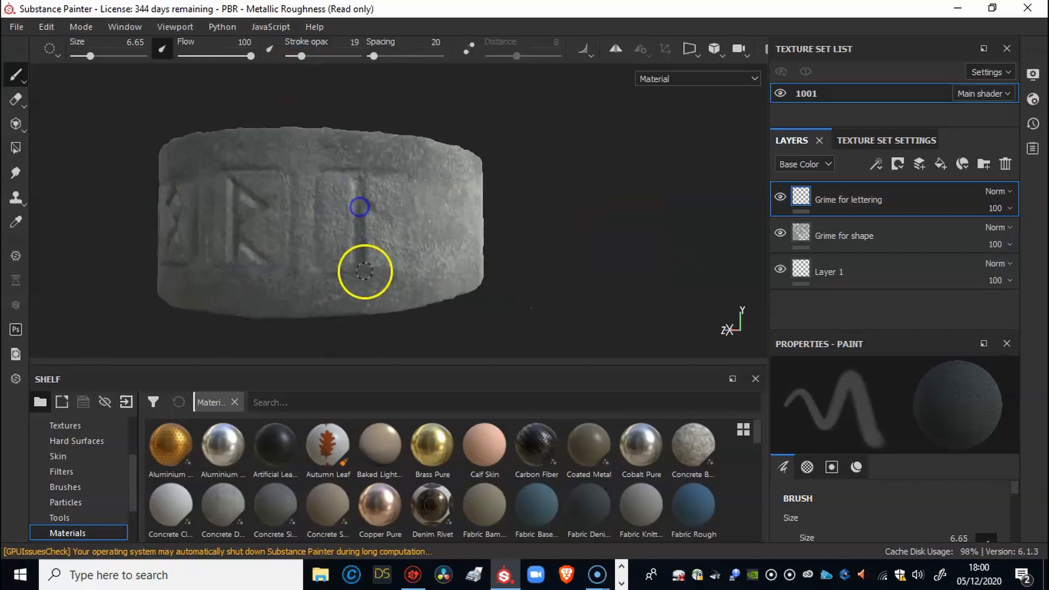
Erase speckles through the lettering grime around the well, using the eraser at size 12.35 and stroke opacity 65.
left_click(15, 100)
left_click_drag(367, 166, 323, 290, "alt")
left_click_drag(124, 283, 348, 226, "alt")
key("f")
left_click_drag(651, 237, 475, 235, "ctrl+alt")
left_click_drag(389, 166, 529, 251, "alt")
mouse_move(694, 237)
left_mouse_down("ctrl+alt")
mouse_move(420, 265)
mouse_move(386, 199)
mouse_move(475, 218)
left_mouse_up("ctrl+alt")
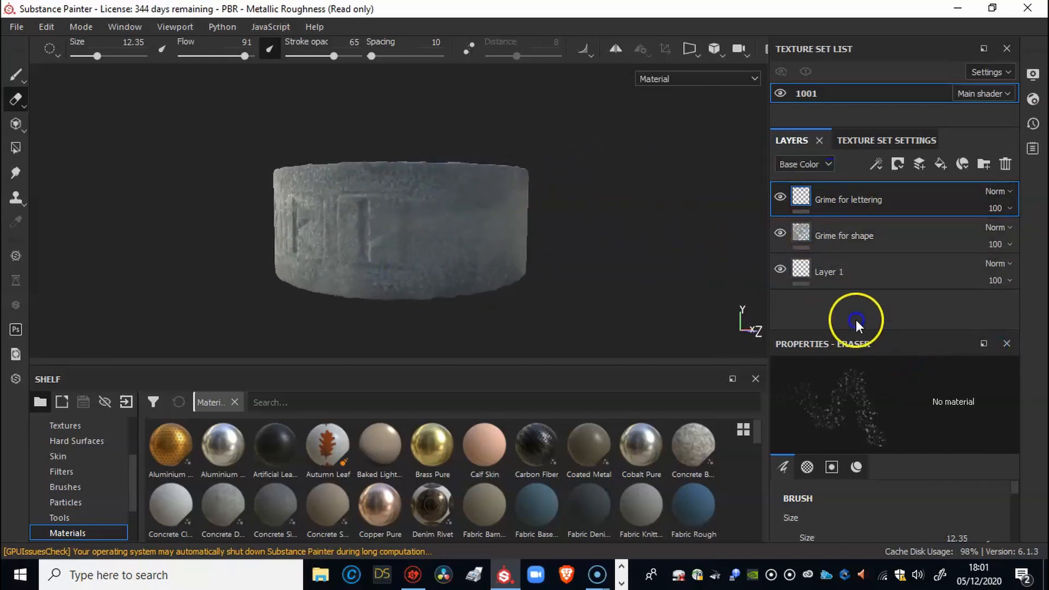
Add a new paint layer named "Lichen" above the grime layers.
left_click(920, 165)
double_click(832, 199)
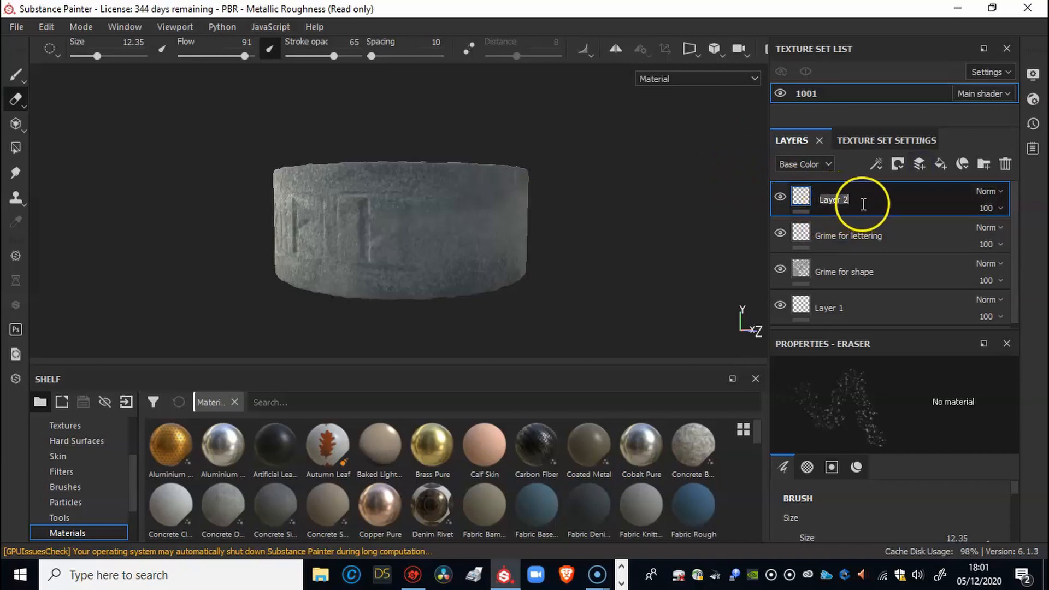
type("Lichen")
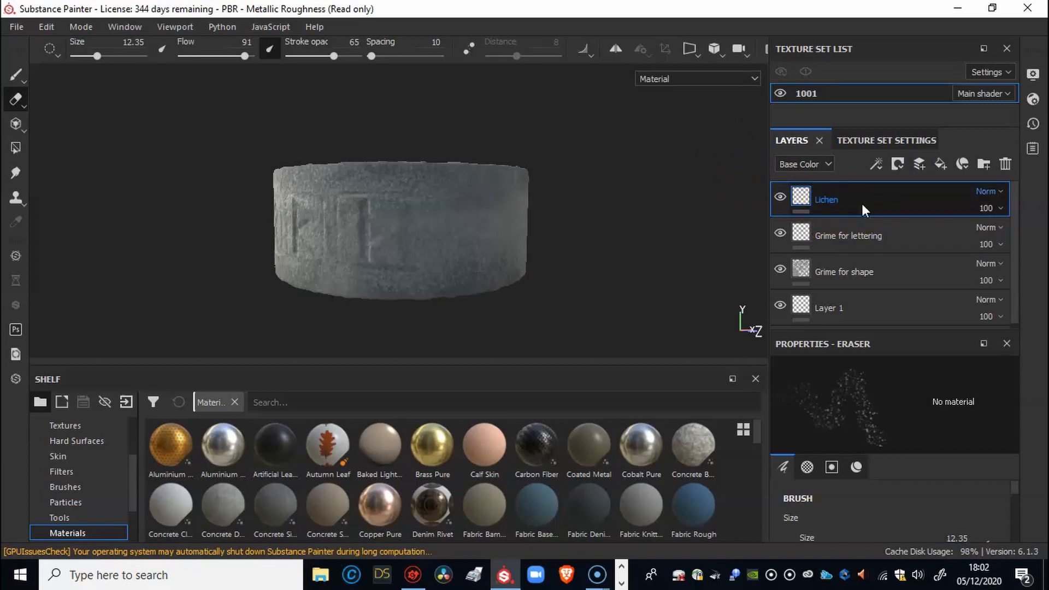
left_click(411, 335)
Search the materials for "lichen" and load the yellow lichen material onto the paint brush.
left_click(319, 402)
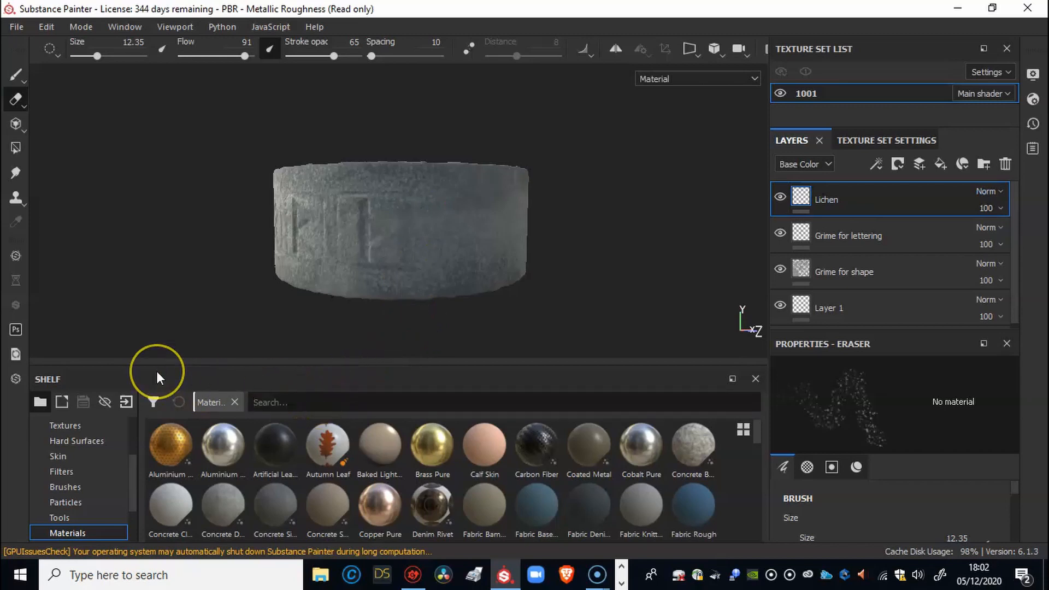
type("lic")
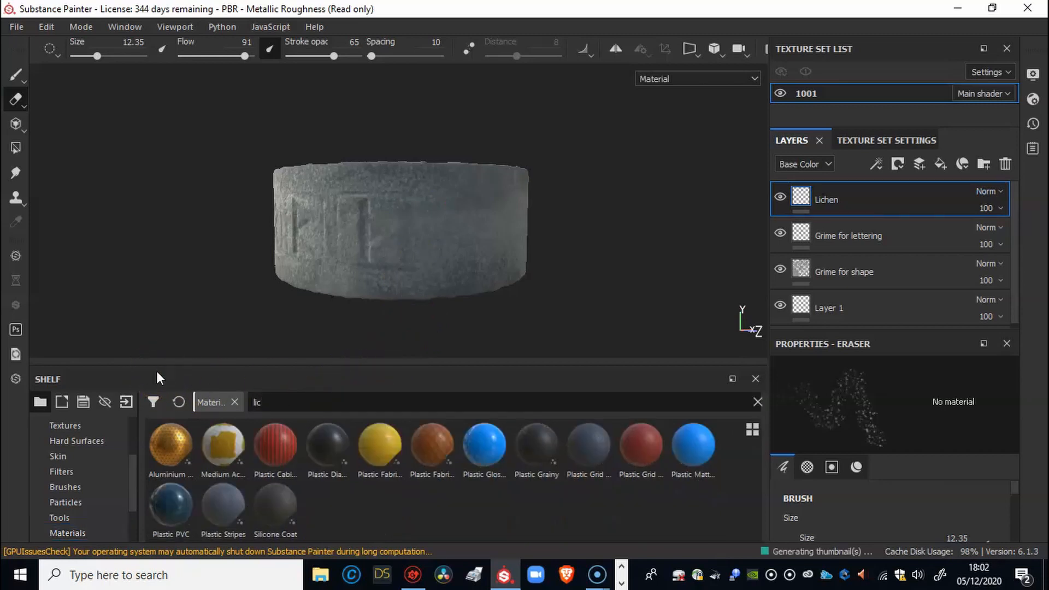
type("hen")
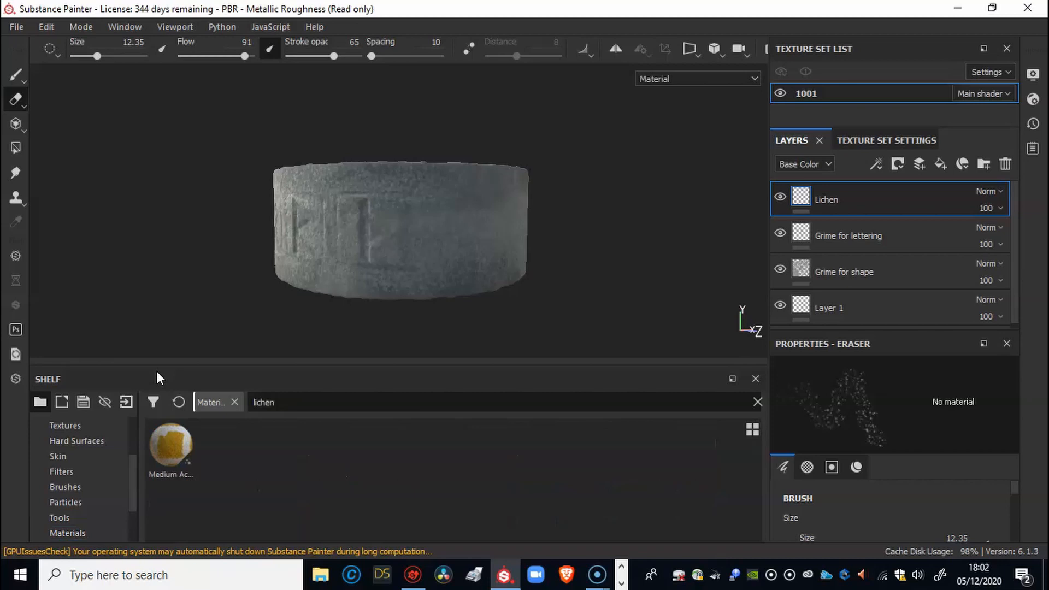
left_click(172, 445)
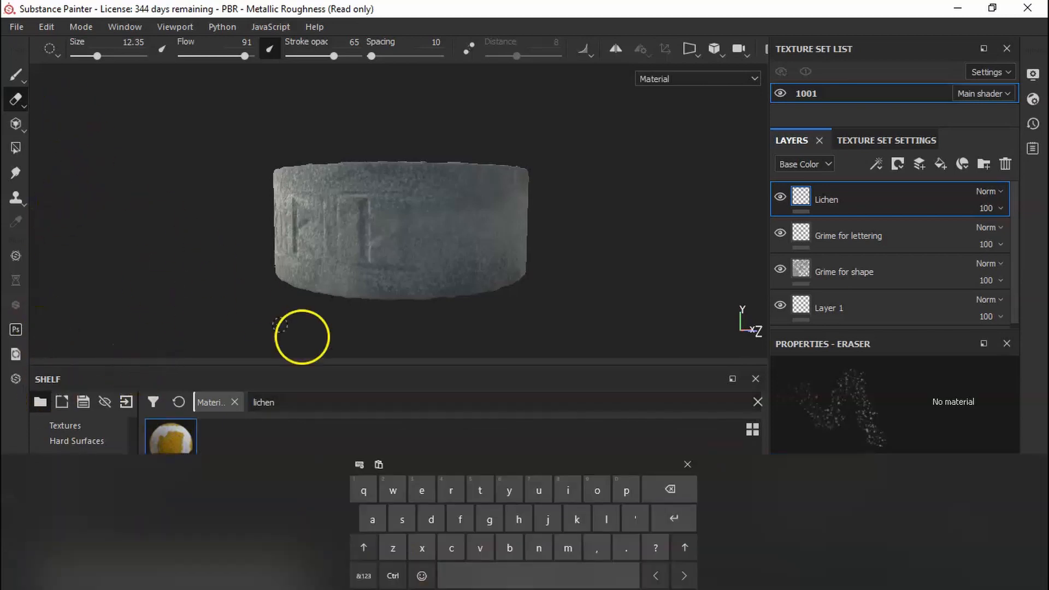
left_click(685, 452)
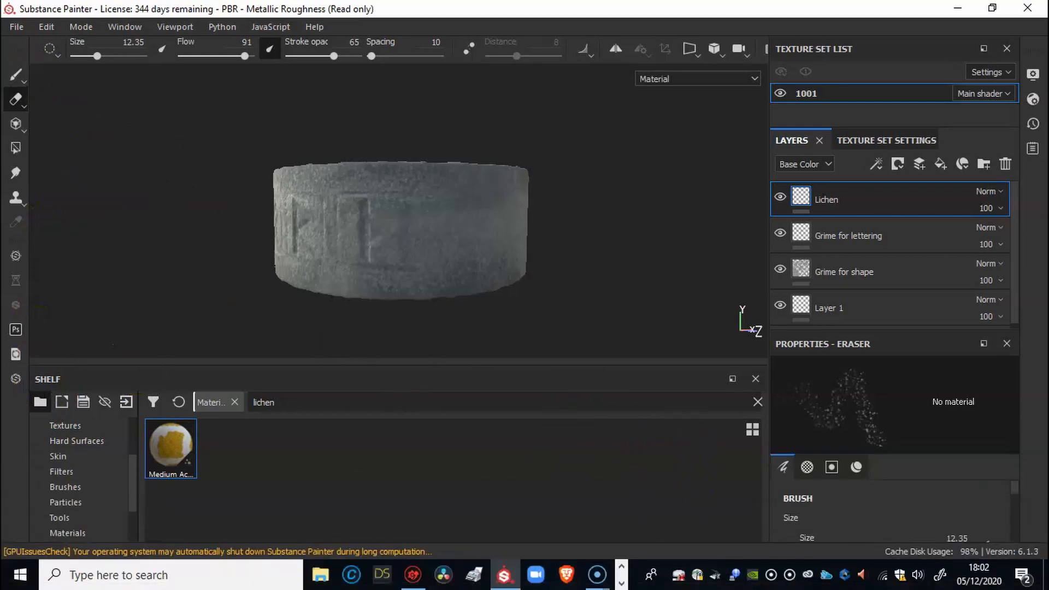
left_click(13, 76)
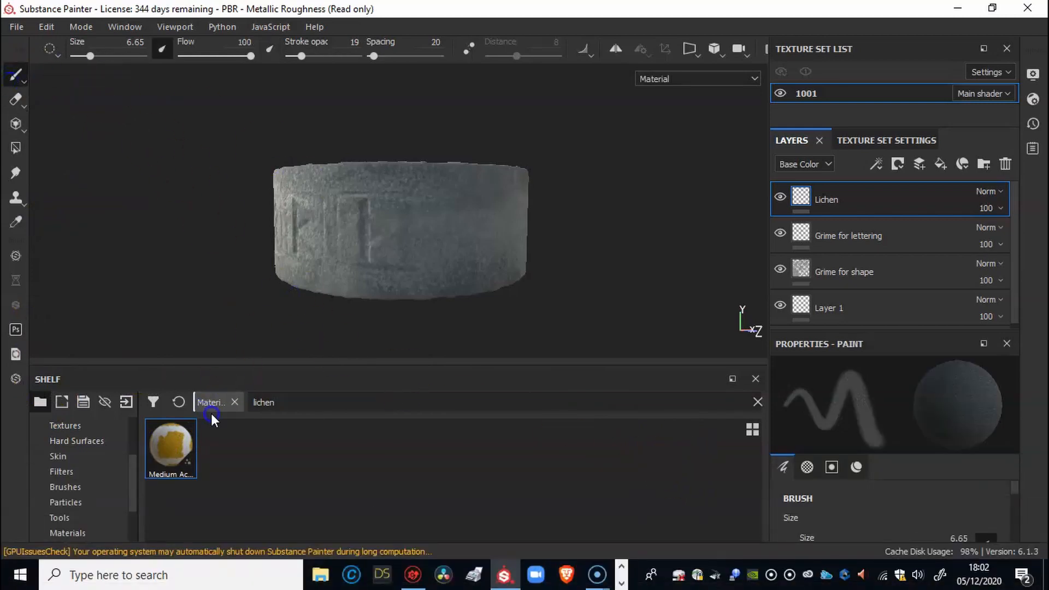
left_click(168, 437)
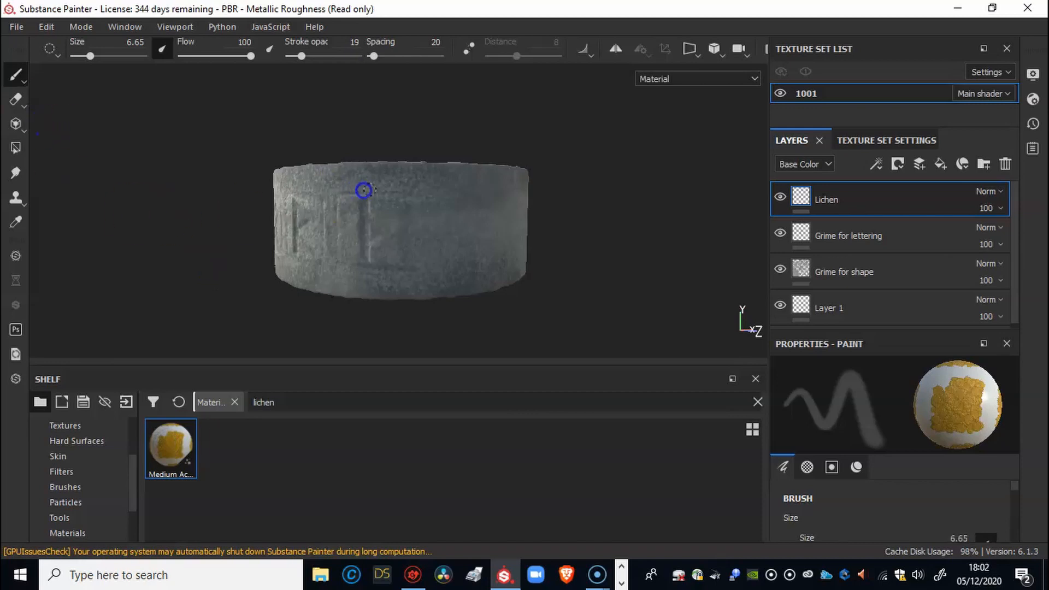
Enlarge the brush to 20.61 and paint a patch of lichen along the upper edge of the outer wall.
right_click_drag(355, 190, 744, 213, "alt")
left_click(445, 171)
right_click_drag(425, 173, 513, 164, "ctrl")
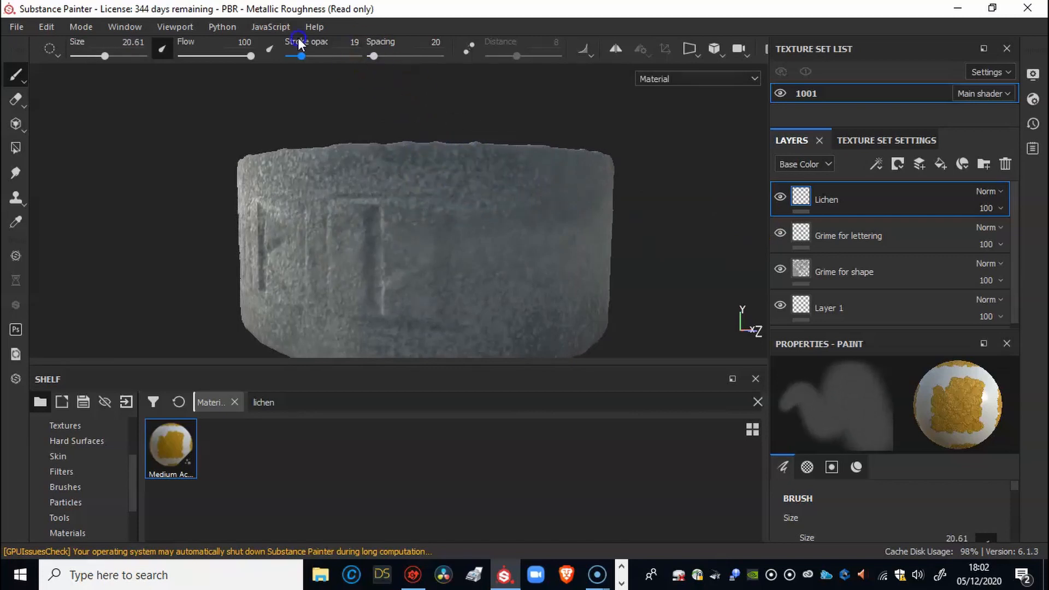
mouse_move(395, 143)
left_mouse_down()
mouse_move(515, 152)
mouse_move(426, 172)
left_mouse_up()
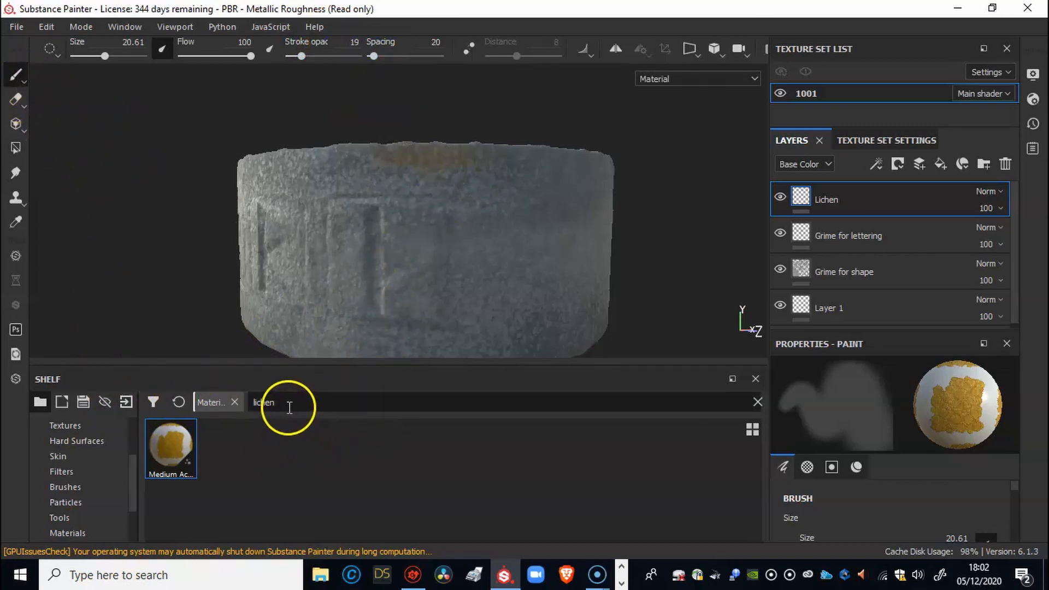
Choose the Dots brush and spread speckled lichen along the upper rim of the outer wall.
left_click(64, 486)
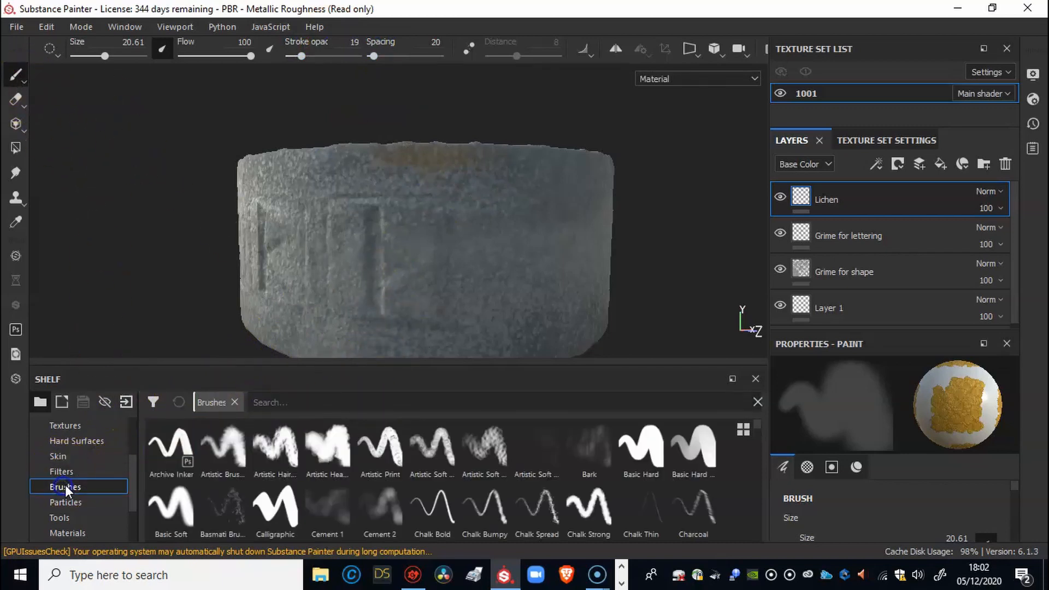
scroll(757, 421, "down", 3)
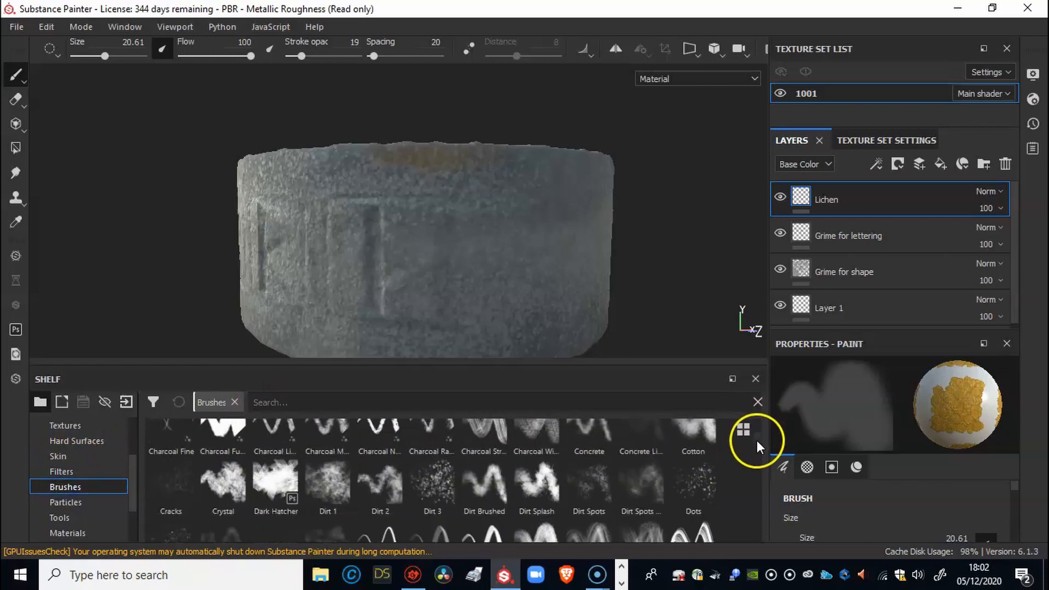
left_click(700, 457)
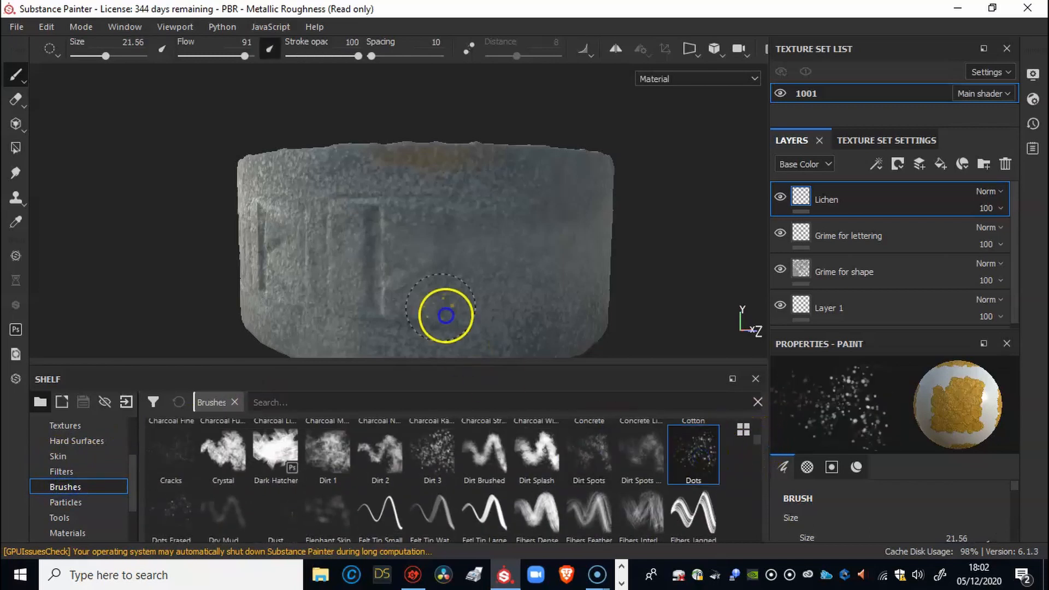
left_click_drag(439, 152, 403, 147)
left_click_drag(457, 177, 490, 158)
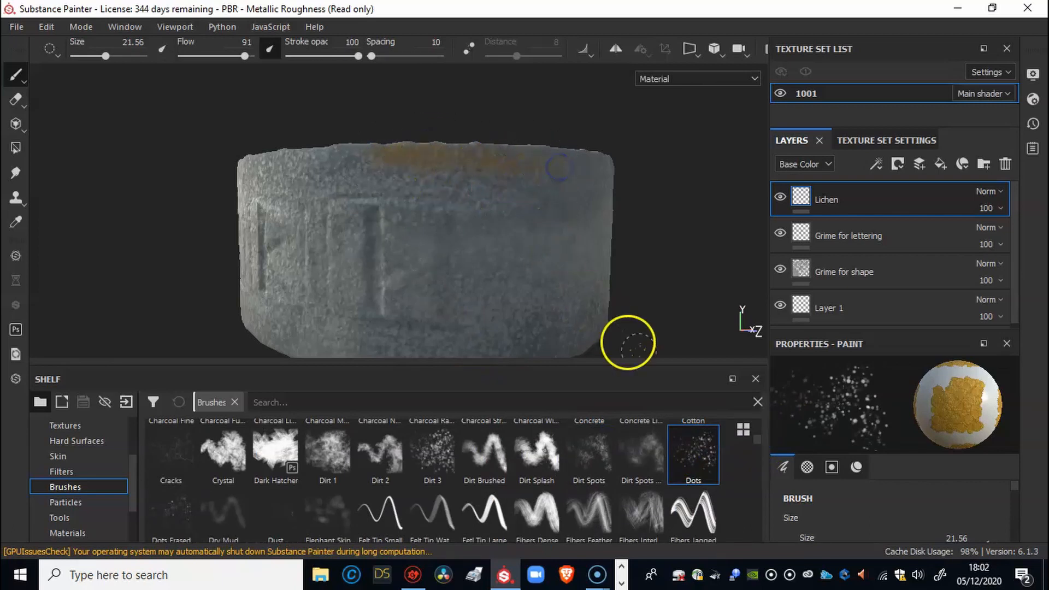
left_click_drag(311, 180, 395, 194, "alt")
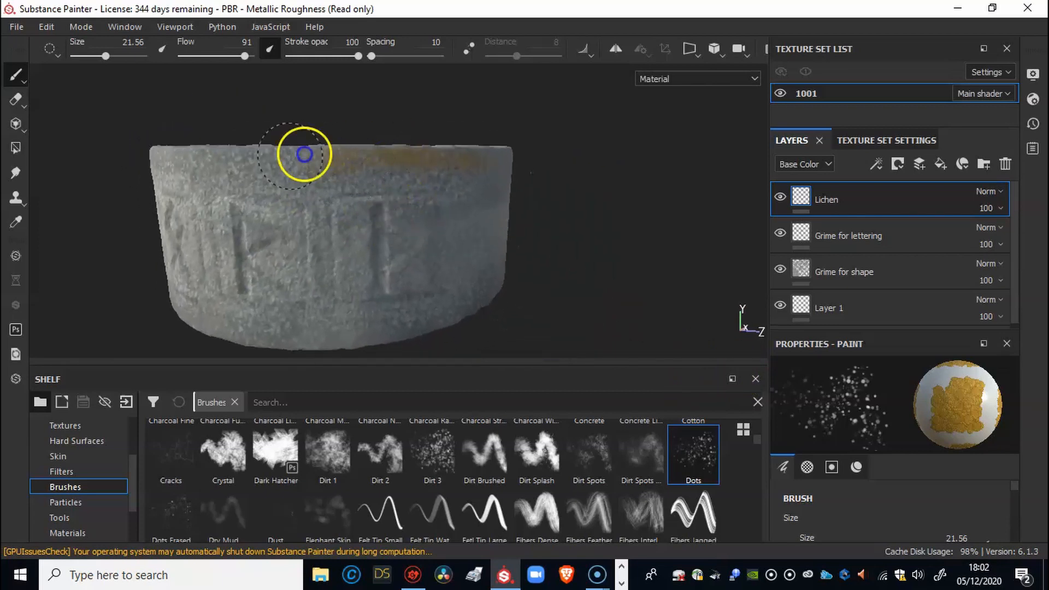
left_click_drag(288, 152, 489, 191, "alt")
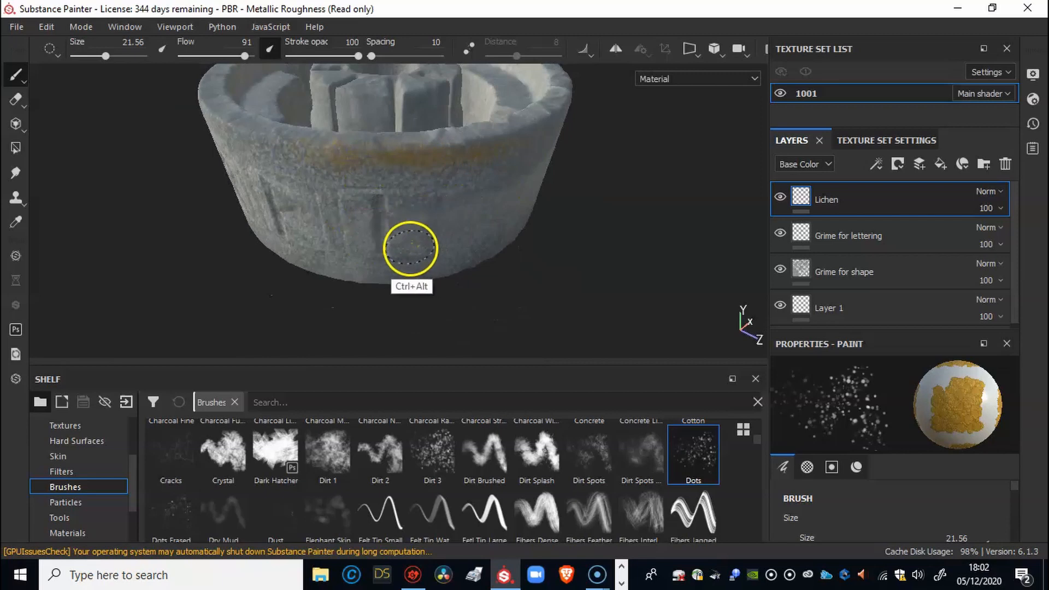
Paint lichen speckles over the carved top and around the wall's rim and base, using brush sizes 86.49 and 48.71.
left_click_drag(382, 238, 351, 192, "alt")
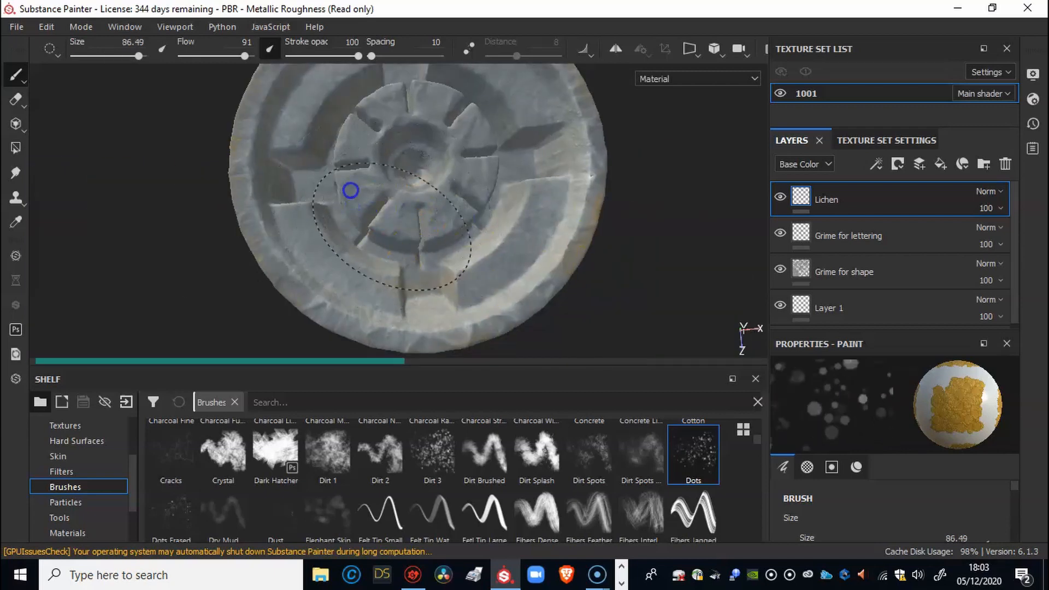
left_click_drag(504, 192, 375, 183, "alt")
left_click_drag(270, 190, 417, 295, "alt")
right_click_drag(417, 295, 376, 295, "ctrl")
mouse_move(377, 295)
left_mouse_down("alt")
mouse_move(439, 245)
mouse_move(562, 246)
mouse_move(522, 257)
mouse_move(541, 310)
mouse_move(494, 277)
mouse_move(656, 298)
left_mouse_up("alt")
left_click_drag(655, 298, 611, 273, "ctrl+alt")
left_click_drag(611, 273, 560, 293, "ctrl+alt")
mouse_move(560, 292)
left_mouse_down("ctrl+alt")
mouse_move(473, 286)
mouse_move(485, 285)
left_mouse_up("ctrl+alt")
left_click_drag(544, 300, 497, 293, "alt")
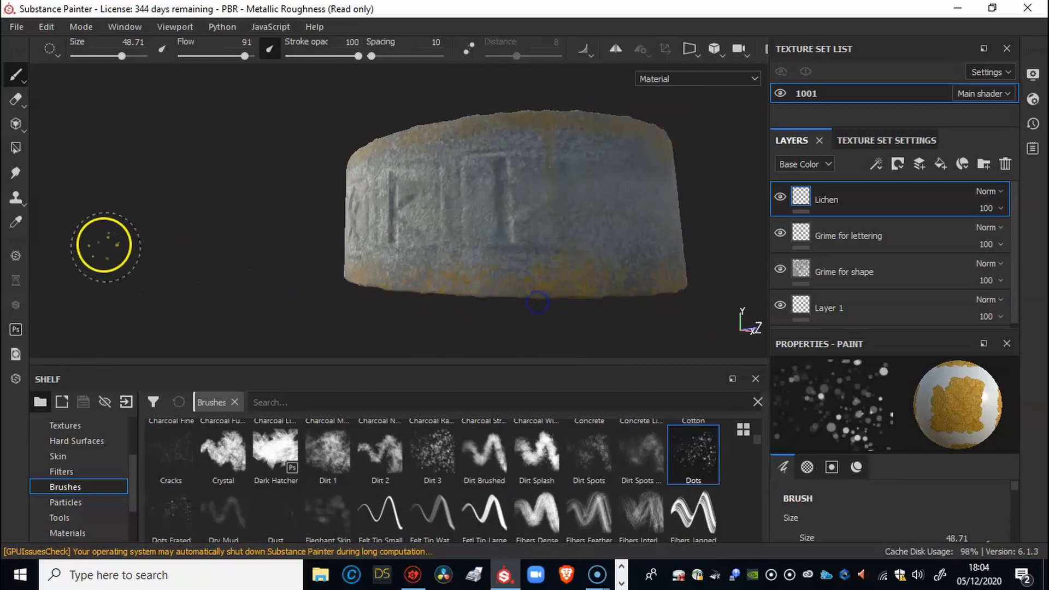
Erase speckles into the lichen along the wall's edges with a size 28.68 eraser, raising its stroke opacity to 92.
left_click(17, 103)
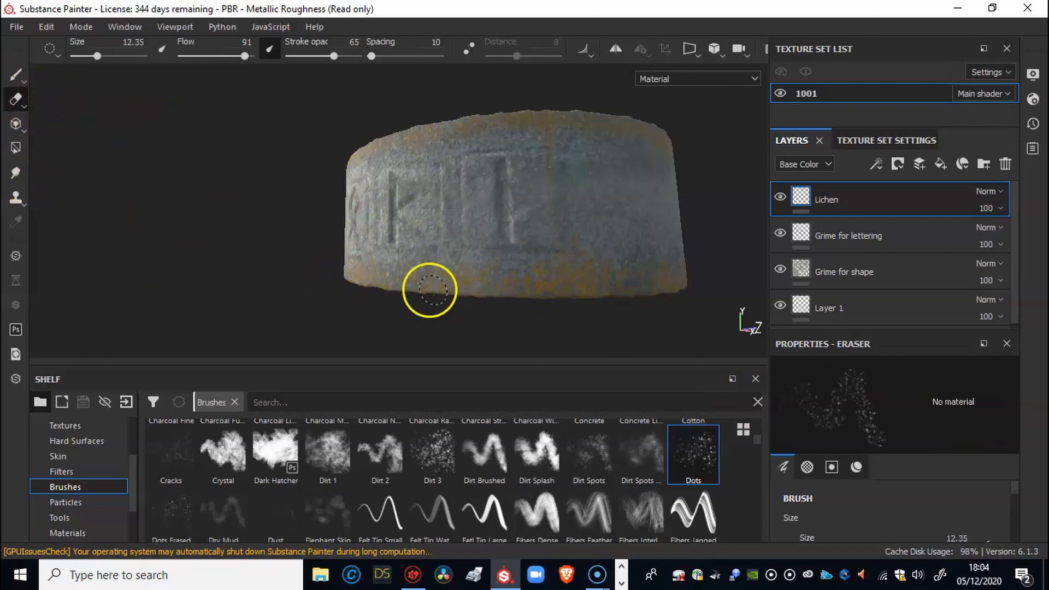
mouse_move(463, 262)
right_mouse_down("alt")
mouse_move(569, 277)
mouse_move(556, 254)
right_mouse_up("alt")
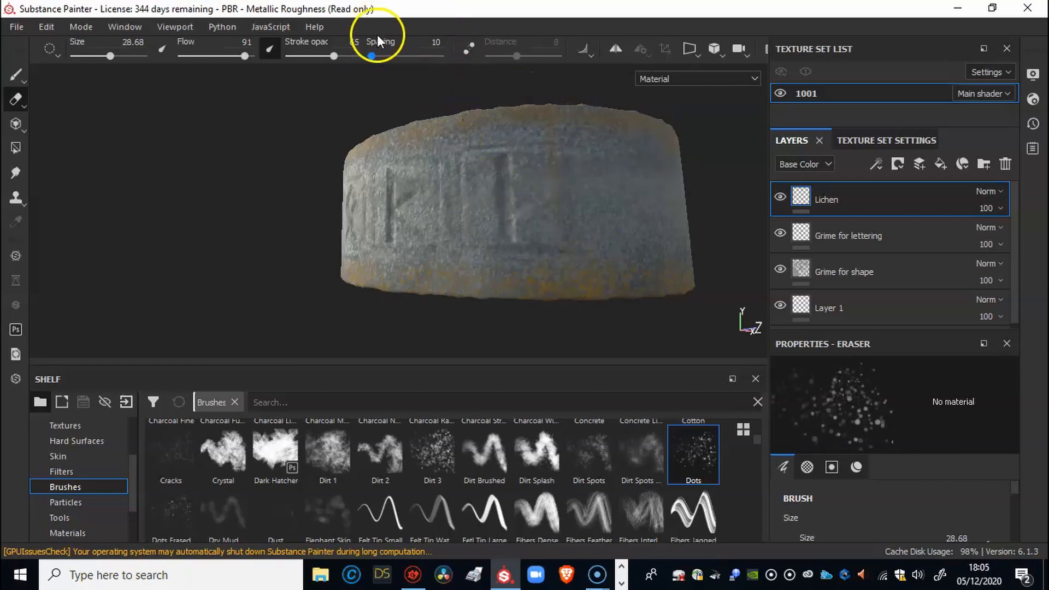
left_click_drag(332, 56, 353, 56)
mouse_move(602, 262)
left_mouse_down("alt")
mouse_move(382, 262)
mouse_move(430, 97)
left_mouse_up("alt")
left_click_drag(377, 231, 653, 239, "alt")
right_click_drag(653, 239, 398, 271, "alt")
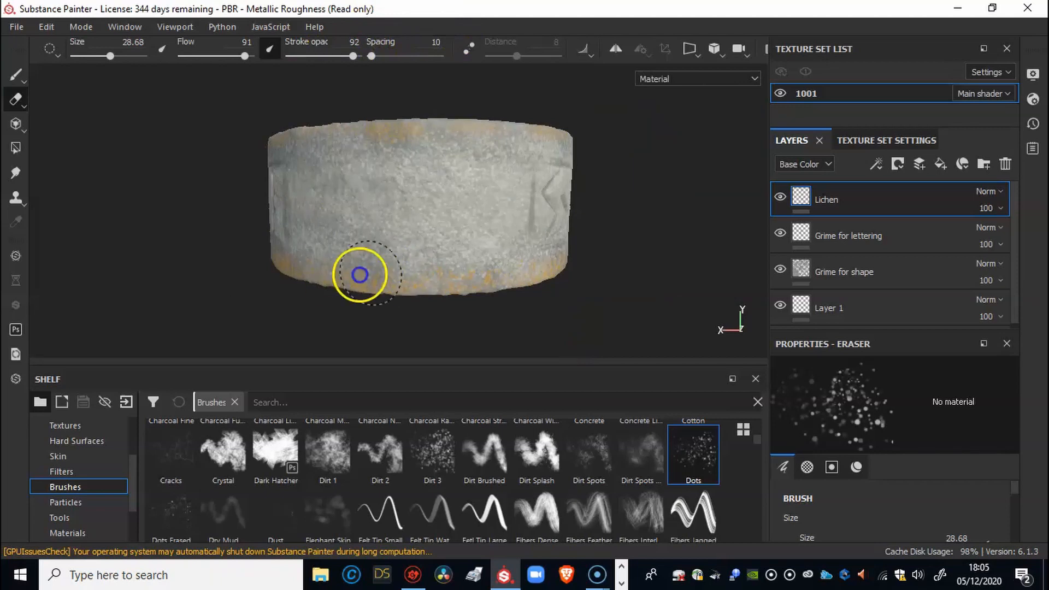
Continue thinning the lichen with the Dots eraser around the remaining sides, the rim and the carved top.
left_click_drag(336, 145, 451, 262, "alt")
mouse_move(218, 233)
left_mouse_down("alt")
mouse_move(328, 222)
mouse_move(225, 232)
mouse_move(368, 248)
mouse_move(324, 268)
mouse_move(392, 263)
left_mouse_up("alt")
mouse_move(326, 228)
left_mouse_down("alt")
mouse_move(478, 234)
mouse_move(375, 257)
mouse_move(419, 259)
mouse_move(416, 239)
left_mouse_up("alt")
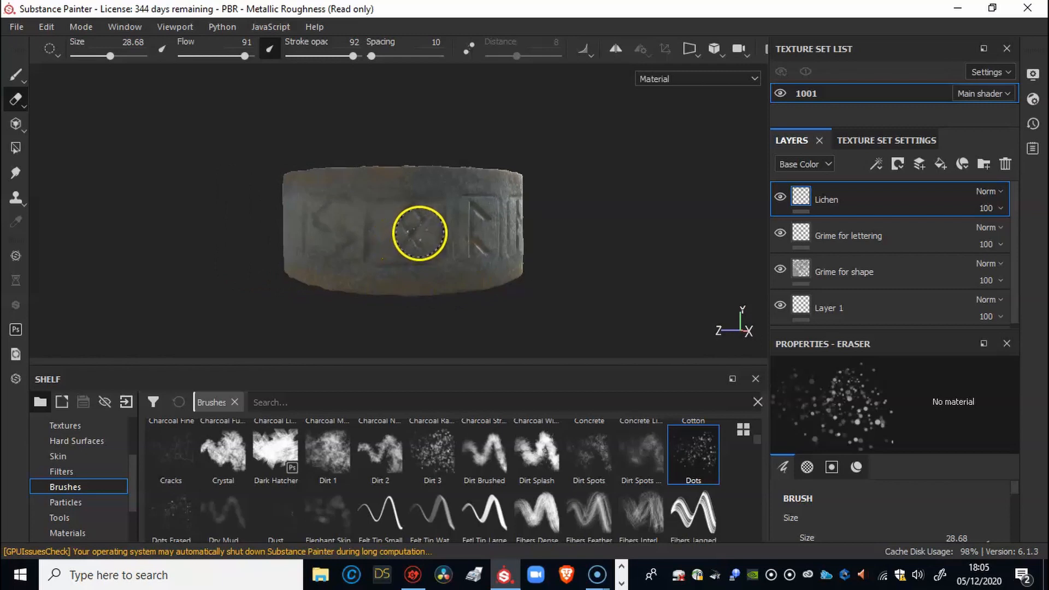
mouse_move(524, 198)
left_mouse_down("alt")
mouse_move(428, 251)
mouse_move(511, 187)
left_mouse_up("alt")
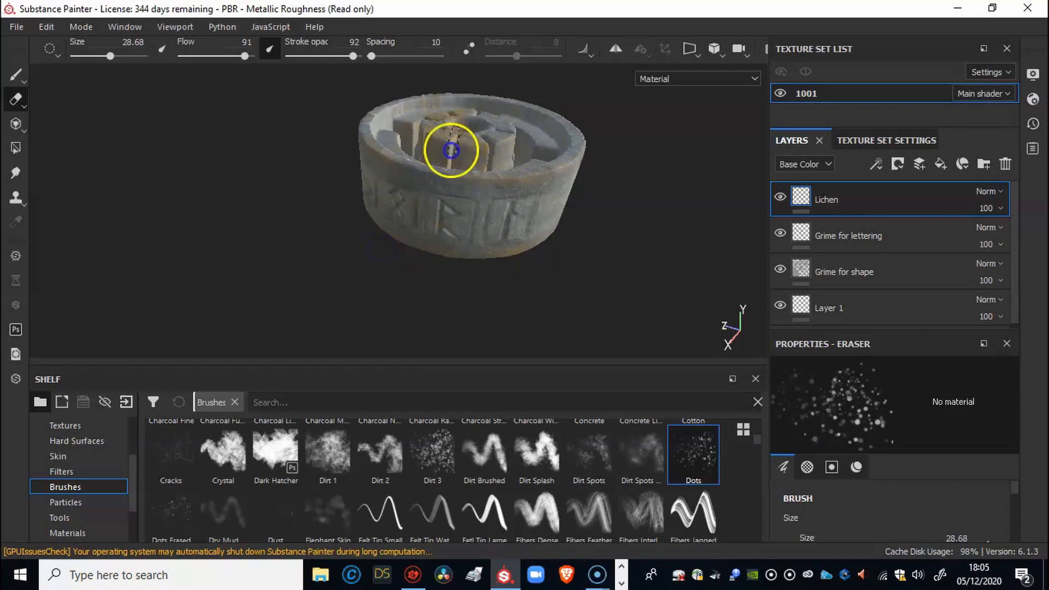
Add an Emissive channel to the 1001 texture set.
mouse_move(473, 160)
left_mouse_down("alt")
mouse_move(421, 180)
mouse_move(644, 222)
mouse_move(474, 255)
mouse_move(475, 237)
mouse_move(493, 244)
left_mouse_up("alt")
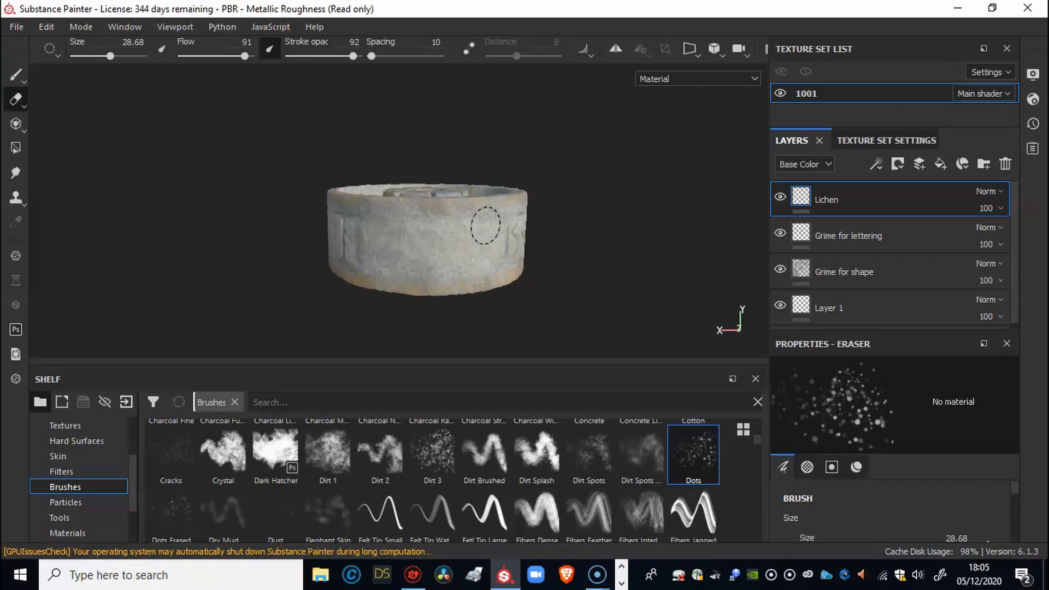
mouse_move(515, 235)
left_mouse_down("alt")
mouse_move(552, 274)
mouse_move(464, 264)
mouse_move(463, 275)
left_mouse_up("alt")
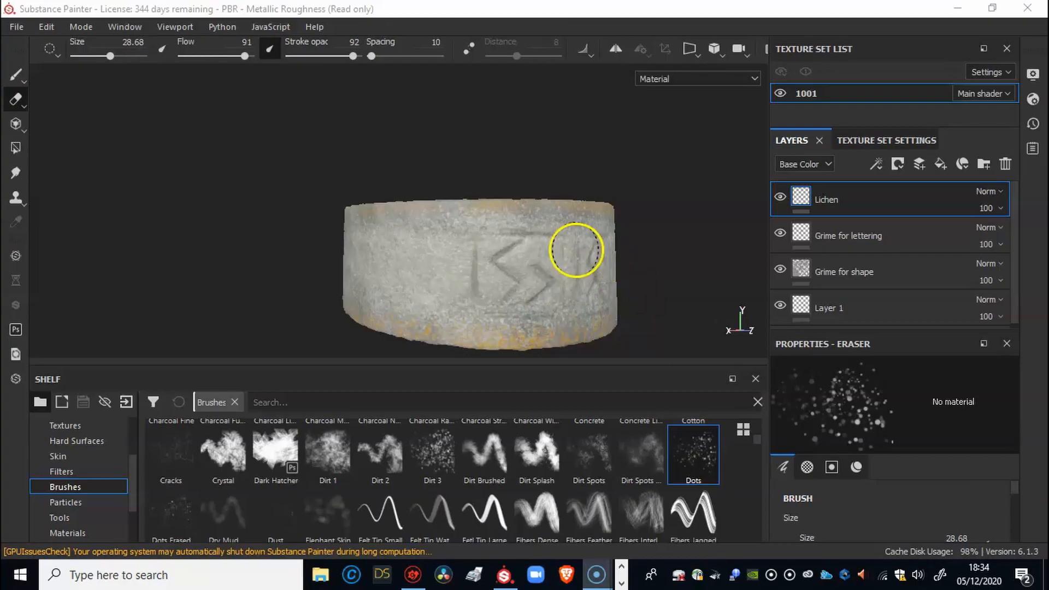
mouse_move(640, 241)
left_mouse_down("alt")
mouse_move(499, 276)
mouse_move(524, 262)
mouse_move(530, 206)
mouse_move(503, 222)
mouse_move(546, 260)
mouse_move(541, 209)
mouse_move(530, 246)
mouse_move(539, 258)
mouse_move(527, 246)
left_mouse_up("alt")
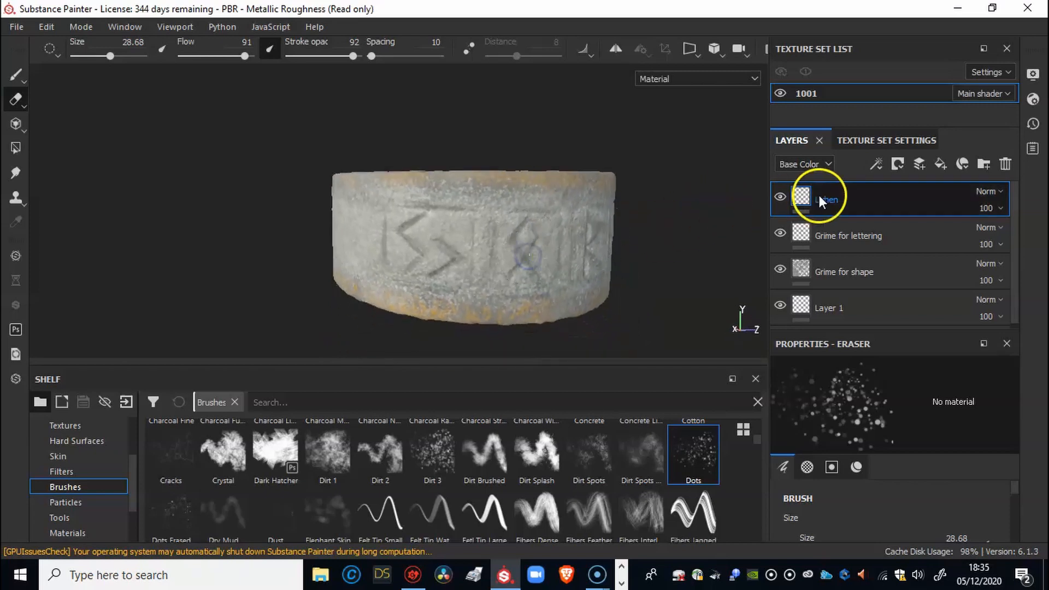
left_click(907, 141)
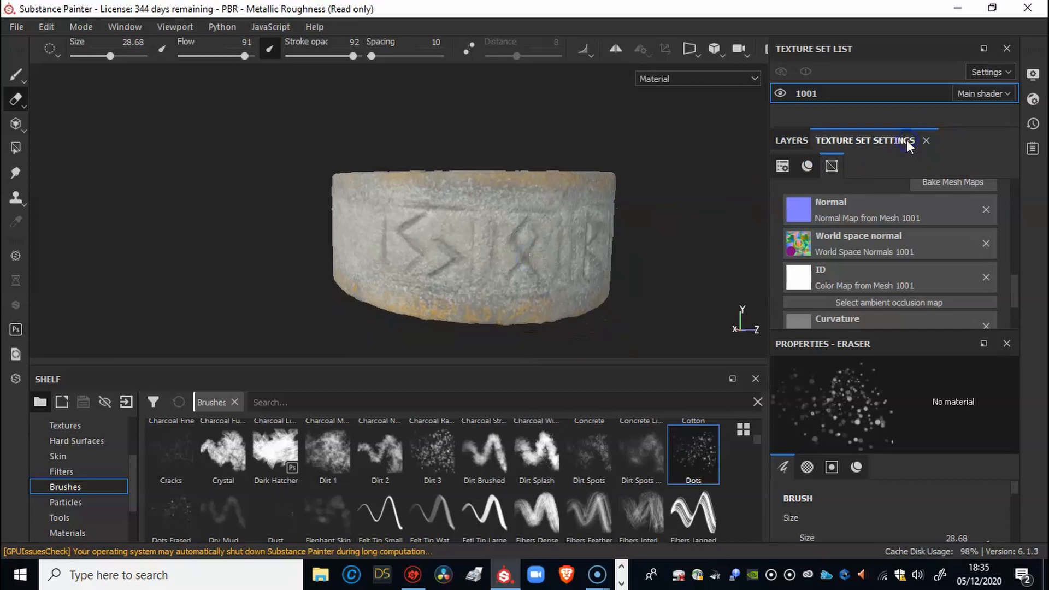
scroll(958, 201, "up", 8)
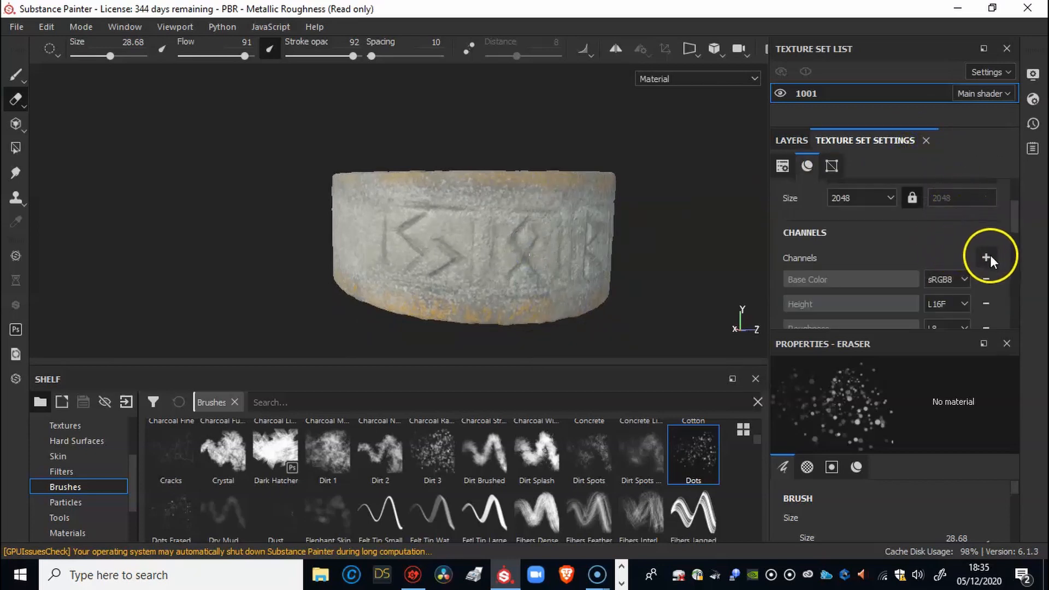
left_click(986, 257)
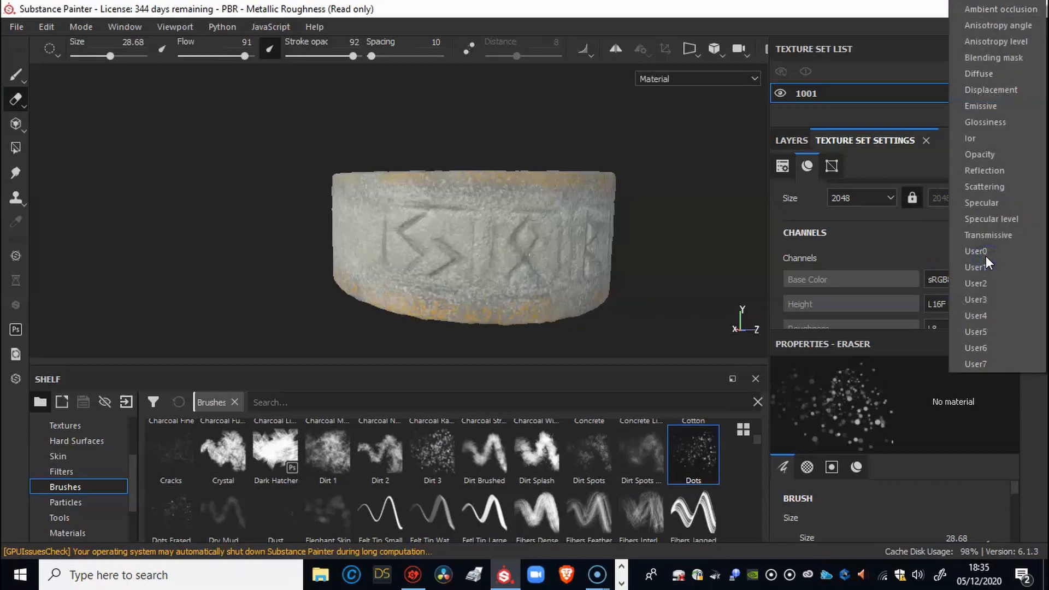
left_click(982, 105)
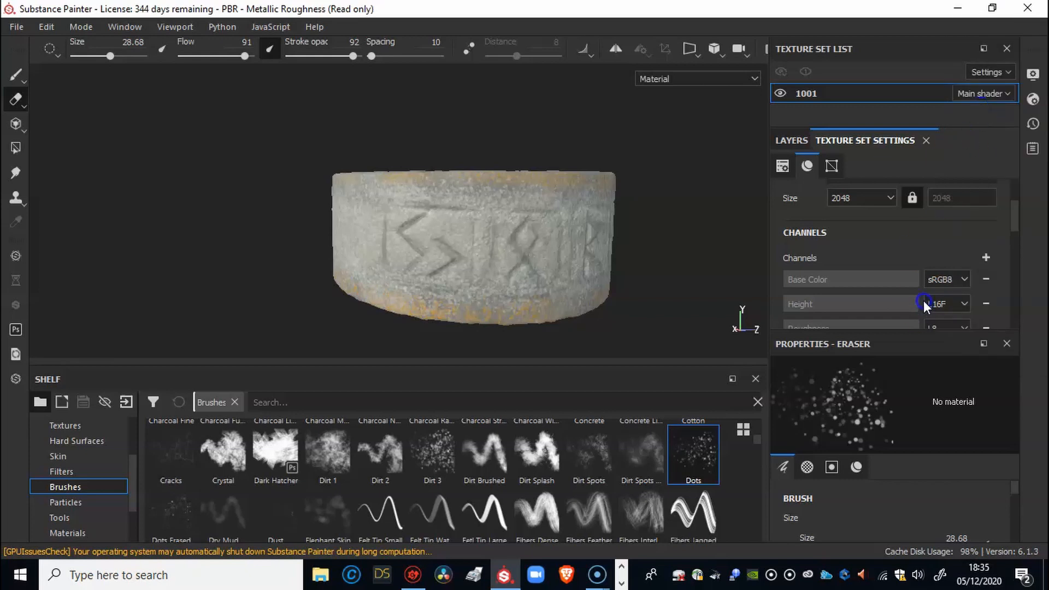
Review the texture set's channel list, mesh maps and general properties.
scroll(931, 247, "down", 8)
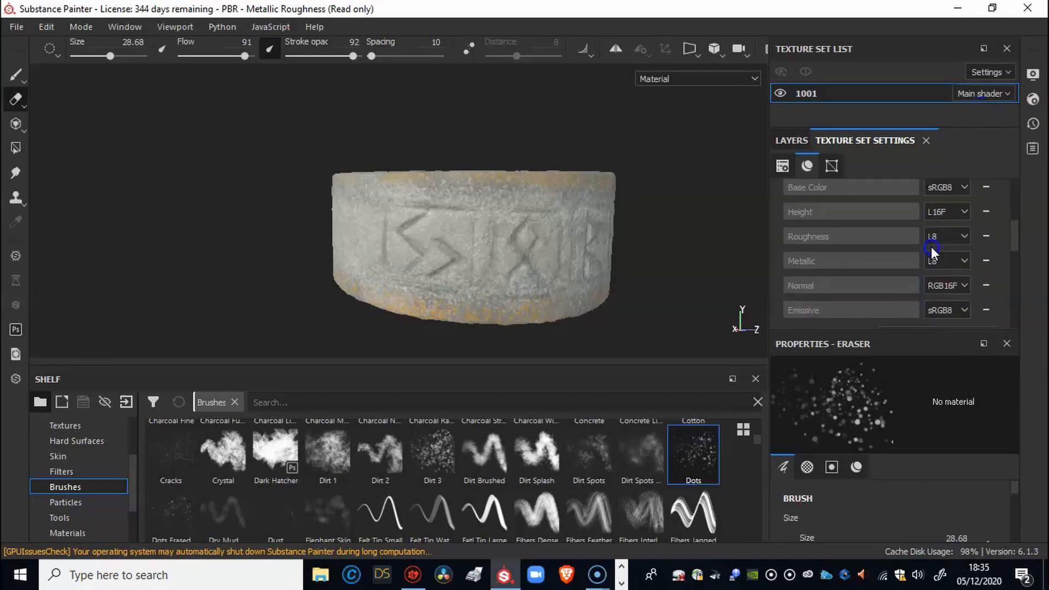
scroll(931, 247, "down", 3)
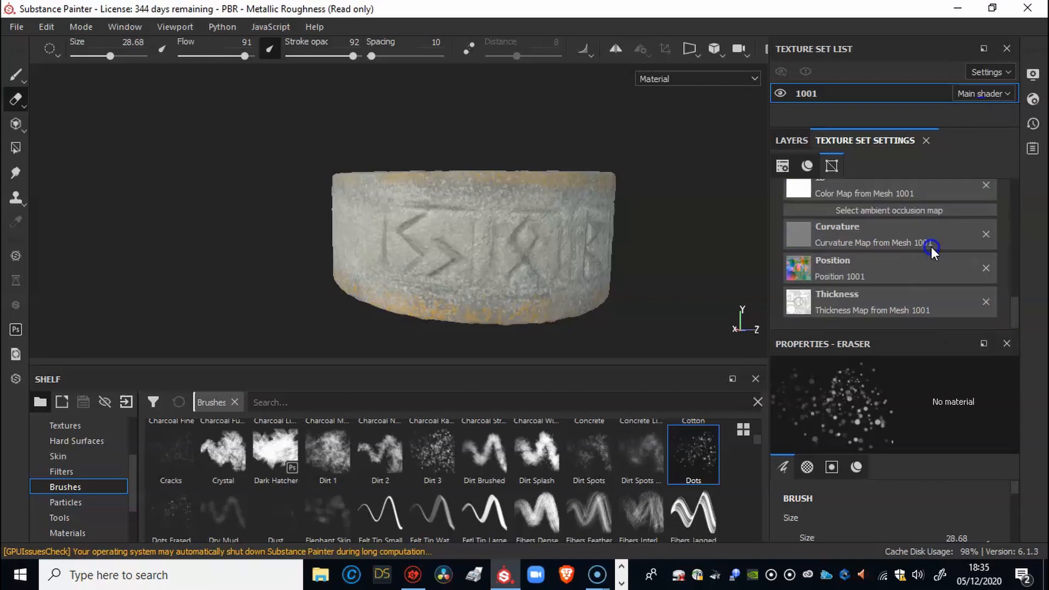
scroll(891, 247, "up", 6)
scroll(896, 253, "up", 6)
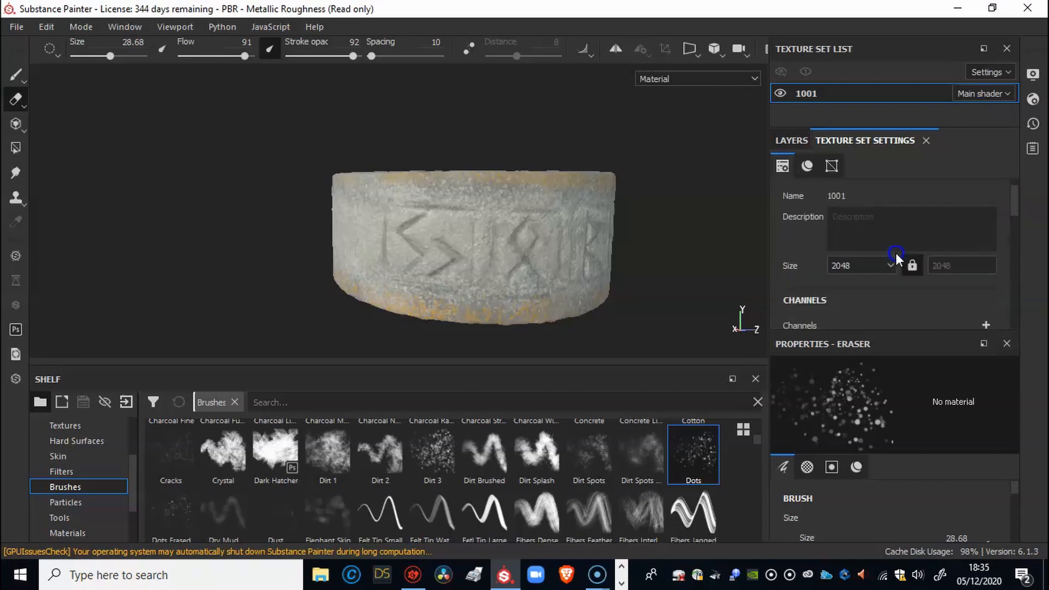
scroll(896, 252, "down", 1)
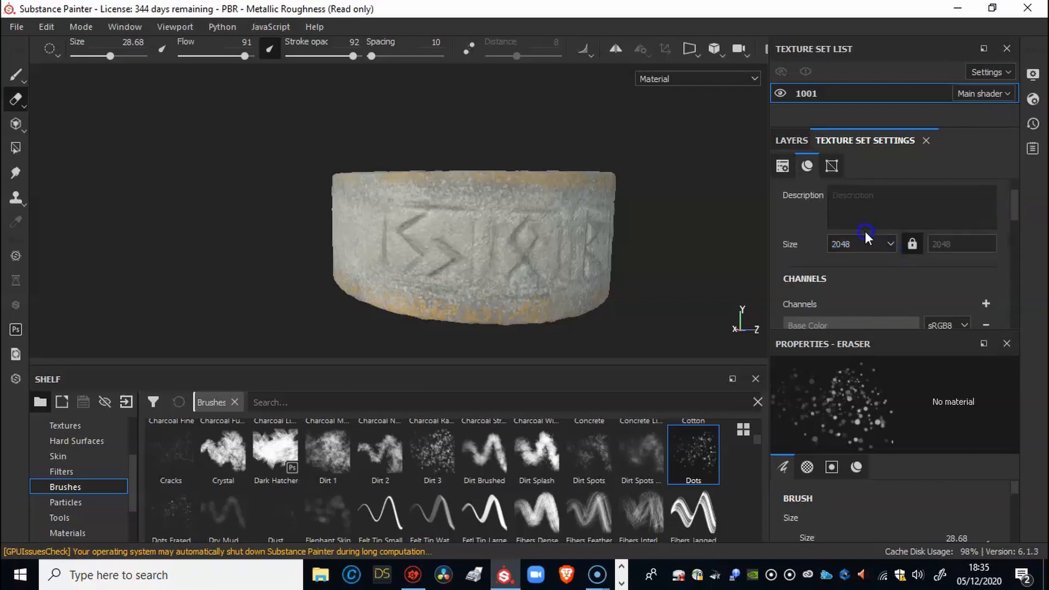
scroll(864, 231, "up", 1)
scroll(842, 213, "down", 3)
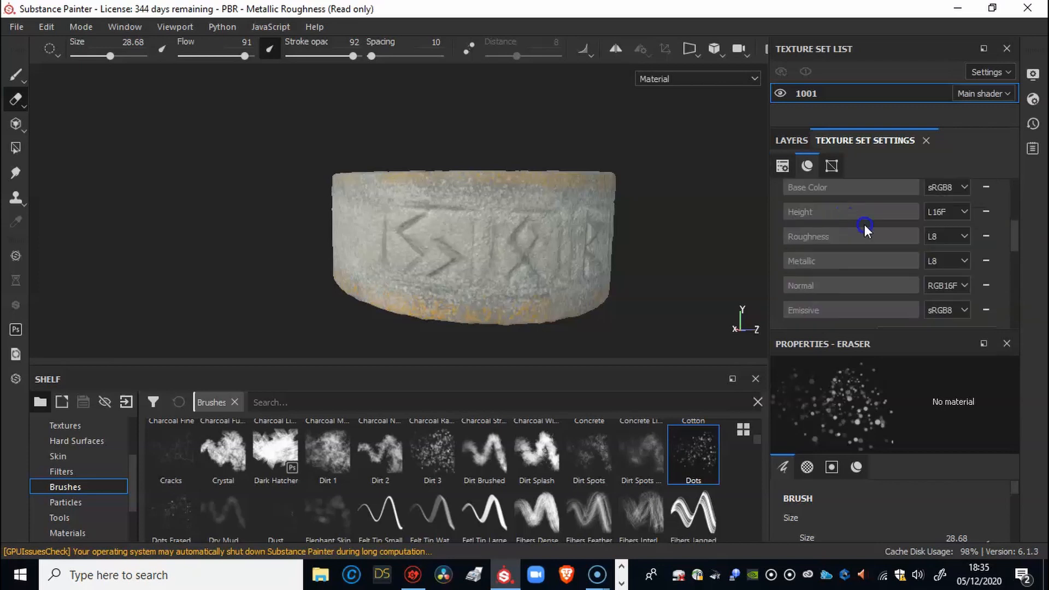
scroll(896, 240, "down", 4)
scroll(903, 244, "down", 5)
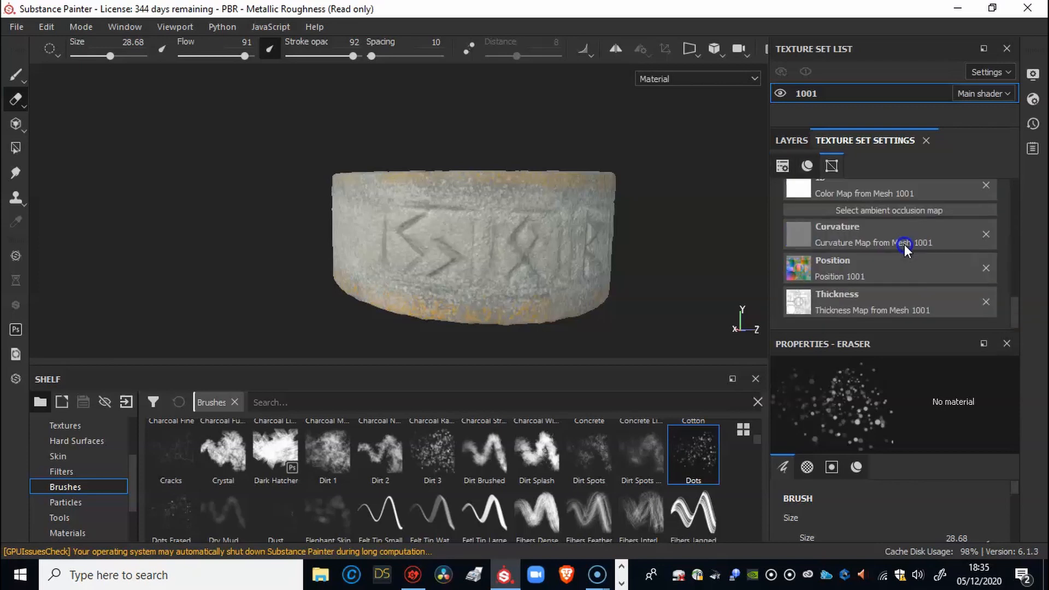
scroll(904, 245, "up", 2)
scroll(903, 244, "down", 2)
scroll(983, 241, "up", 1)
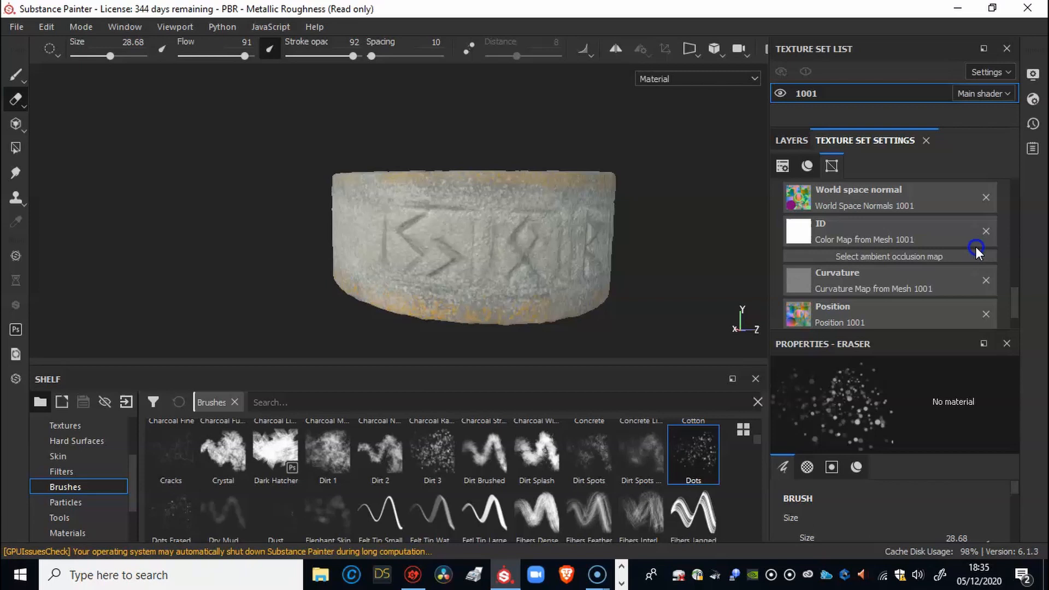
scroll(976, 247, "up", 4)
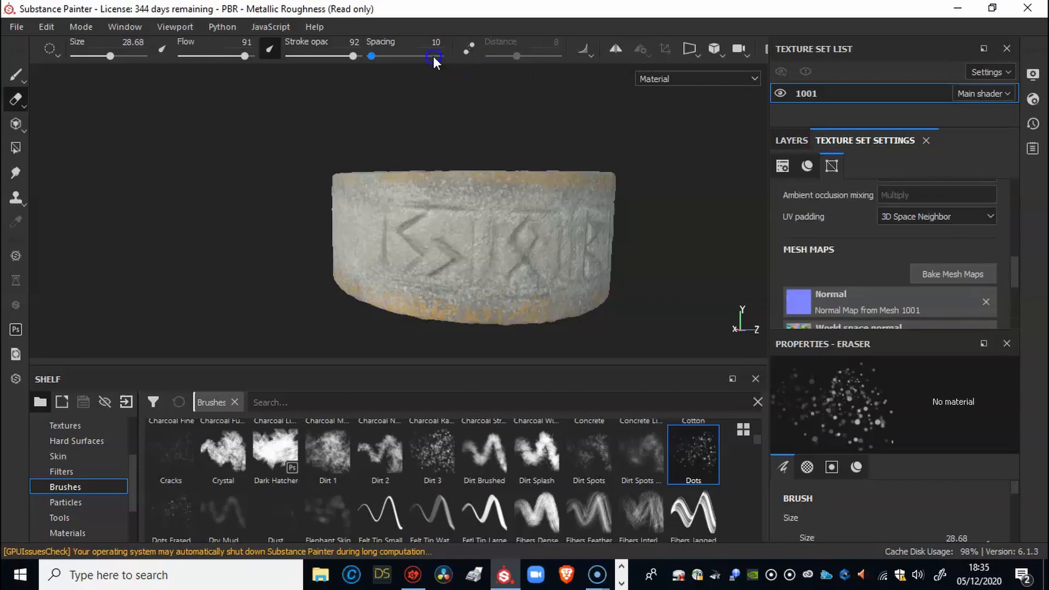
scroll(853, 217, "up", 3)
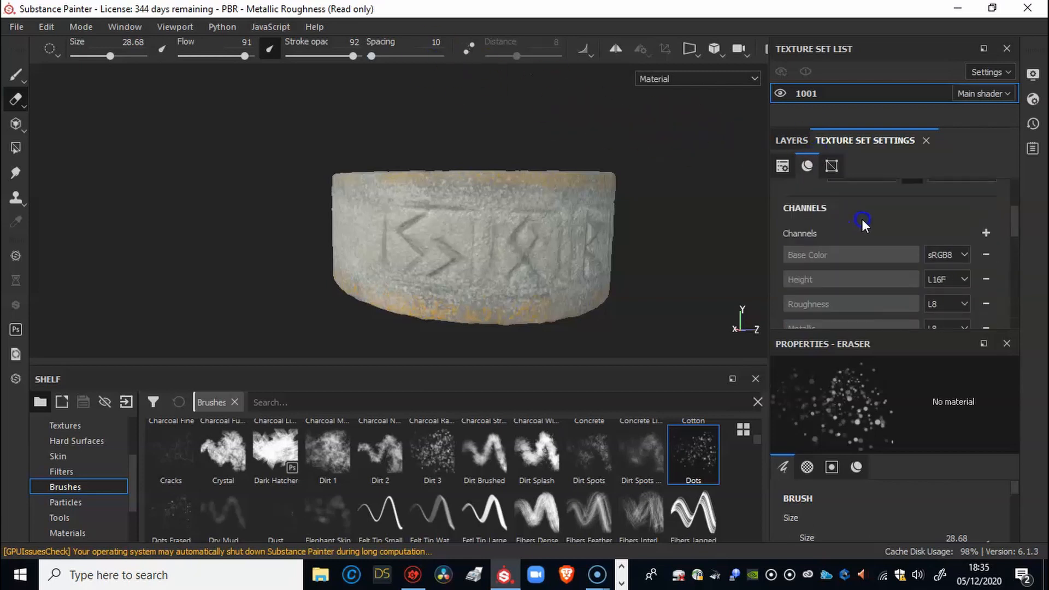
scroll(863, 219, "down", 1)
scroll(884, 231, "up", 4)
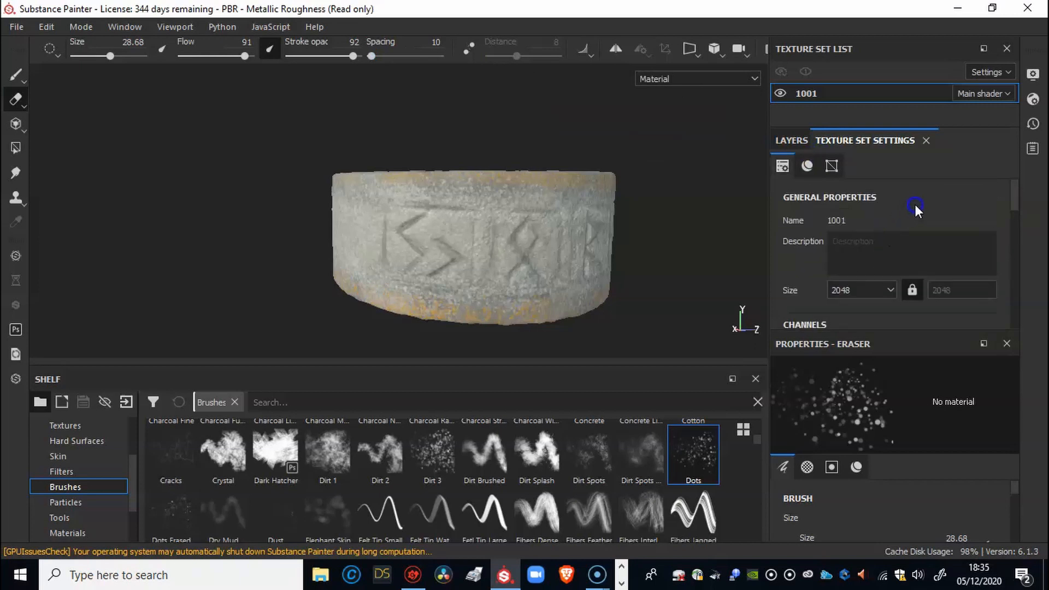
Add a fill layer above Lichen and disable its color, height, rough, metal and nrm channels, keeping only emissive.
left_click(795, 141)
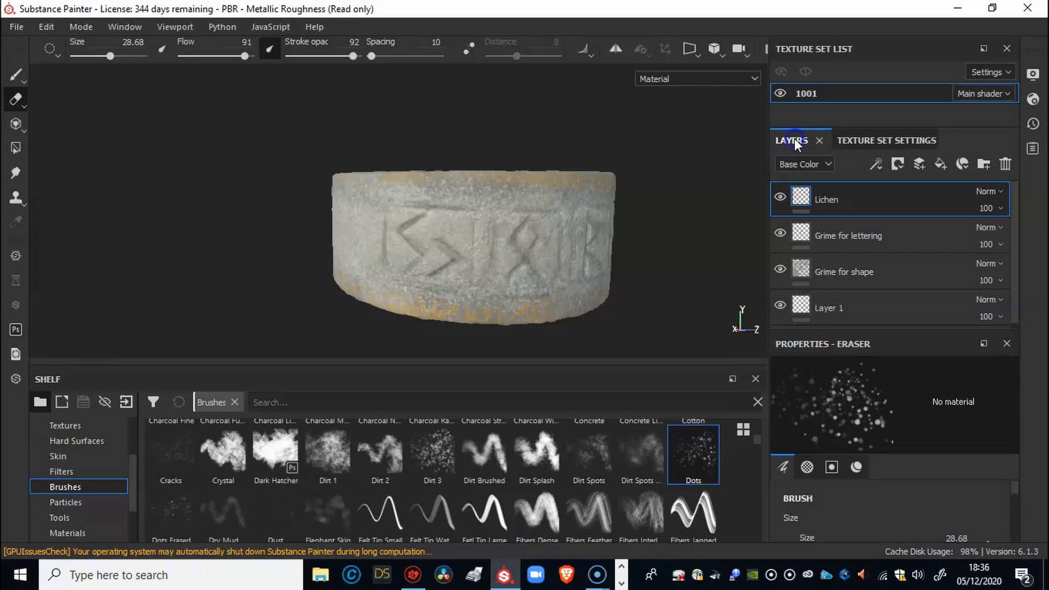
left_click(936, 162)
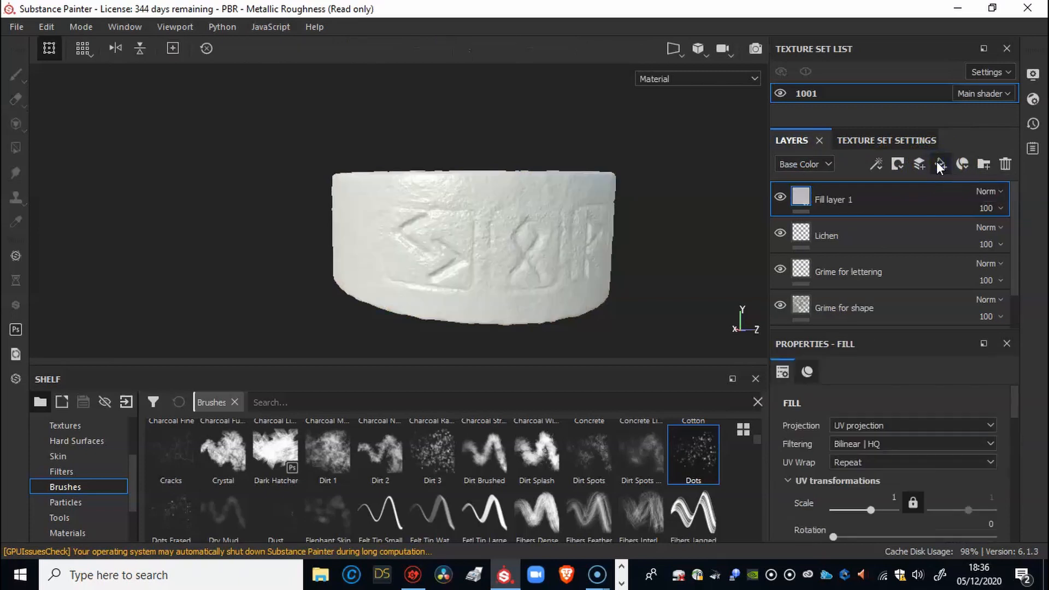
left_click(959, 190)
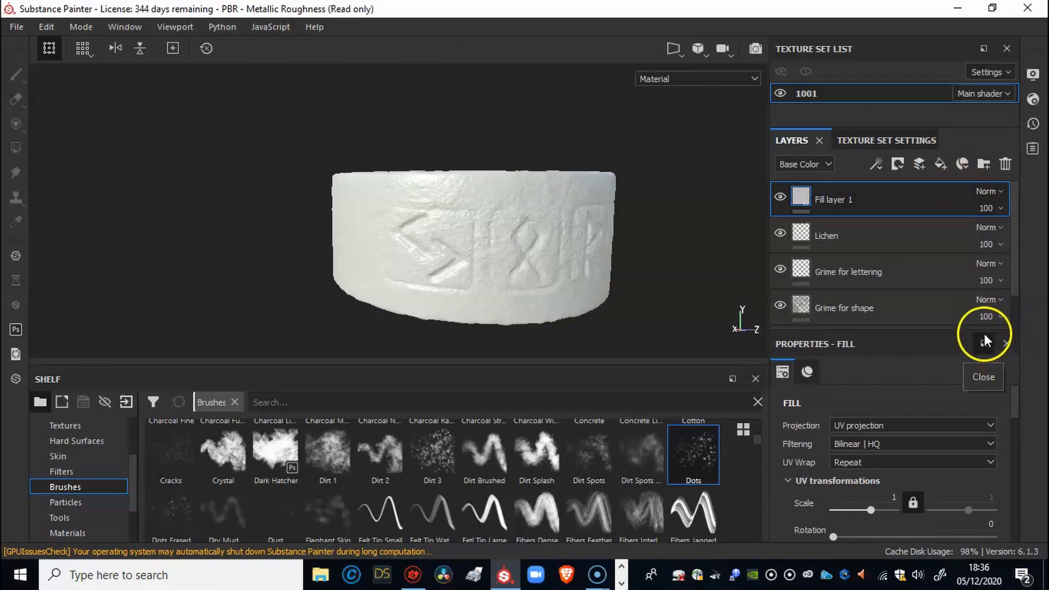
scroll(945, 307, "down", 2)
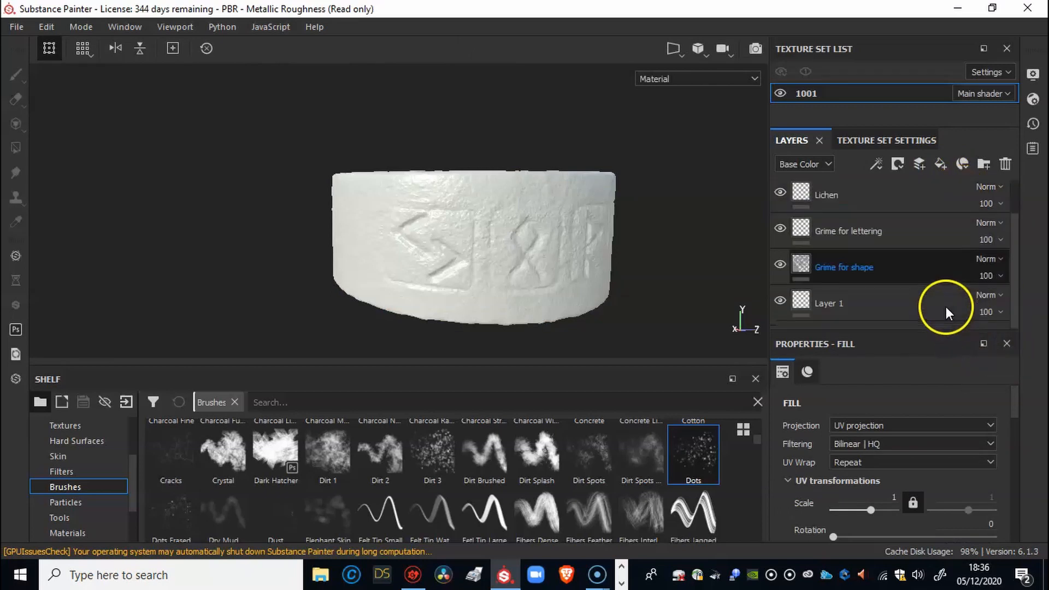
scroll(942, 407, "down", 10)
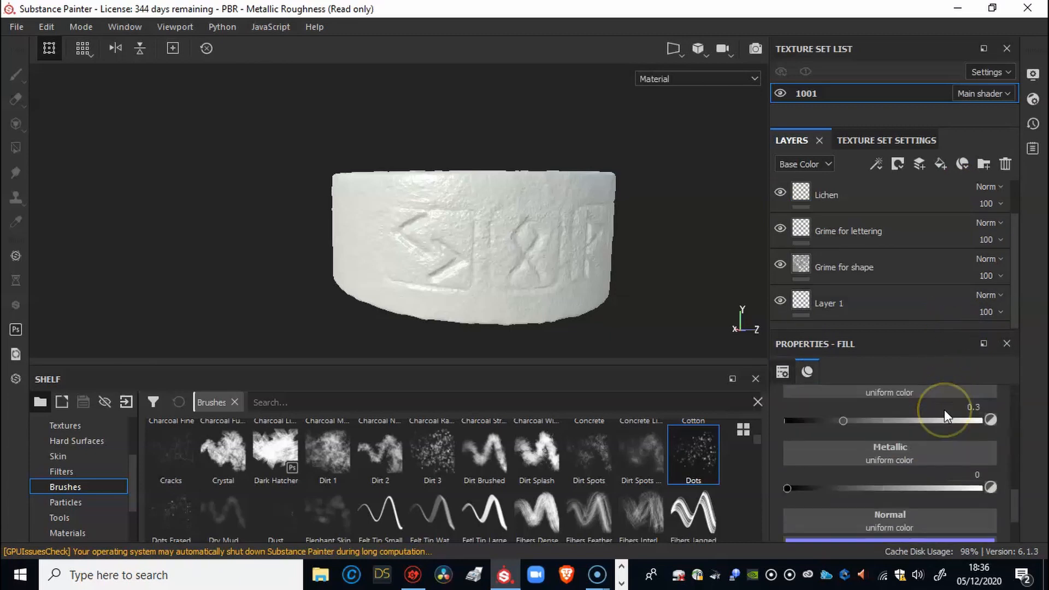
scroll(944, 410, "up", 5)
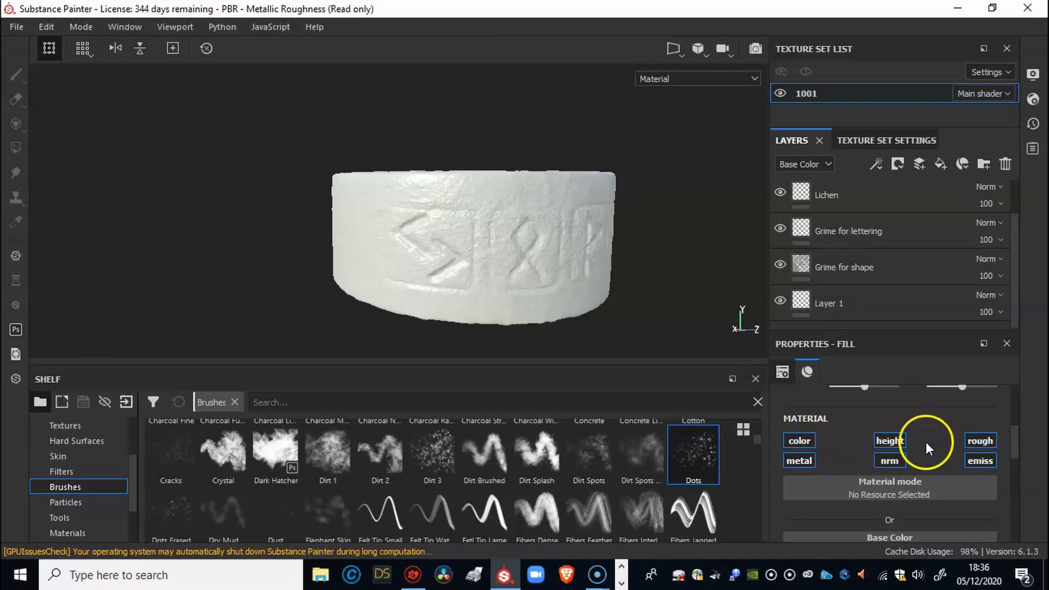
left_click(899, 442)
left_click(806, 440)
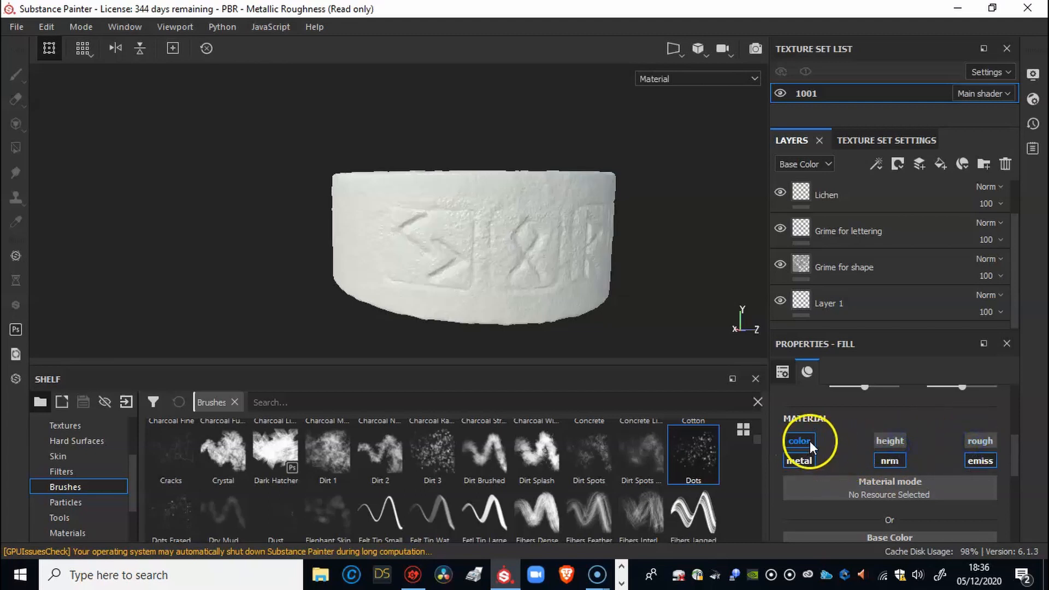
left_click(810, 460)
left_click(886, 461)
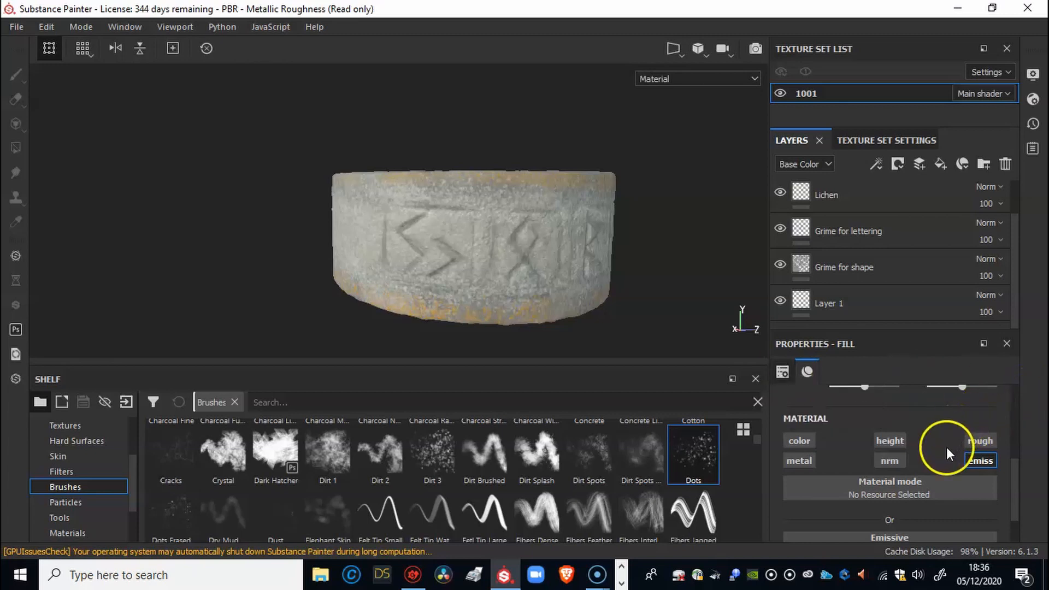
Set the fill layer's emissive colour to turquoise, about R 0.095, G 0.639, B 0.610.
scroll(942, 444, "down", 2)
left_click(901, 516)
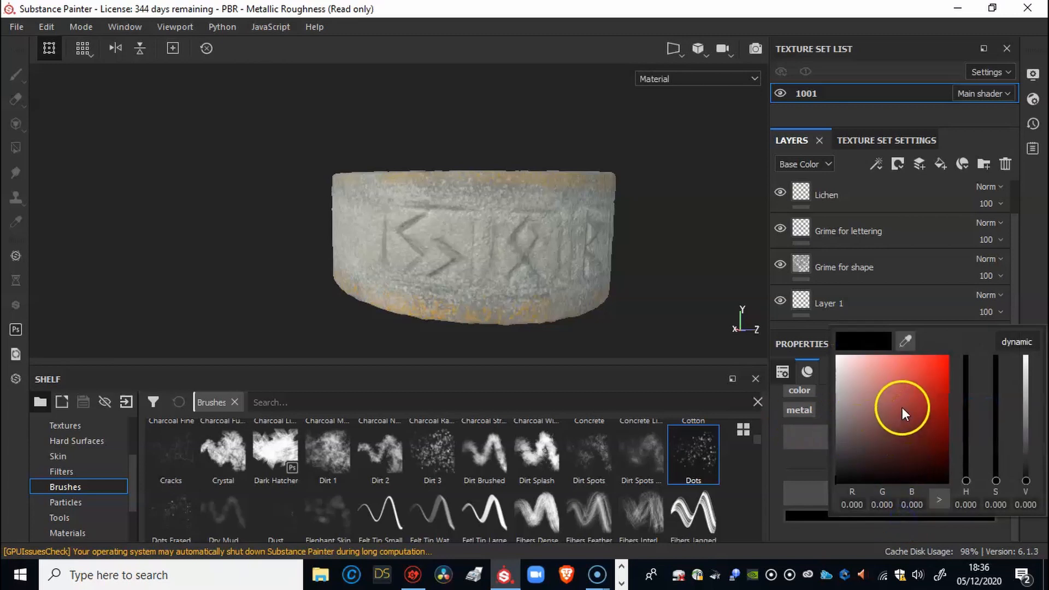
left_click_drag(968, 480, 904, 392)
left_click(969, 428)
left_click_drag(970, 426, 966, 421)
left_click_drag(900, 386, 900, 378)
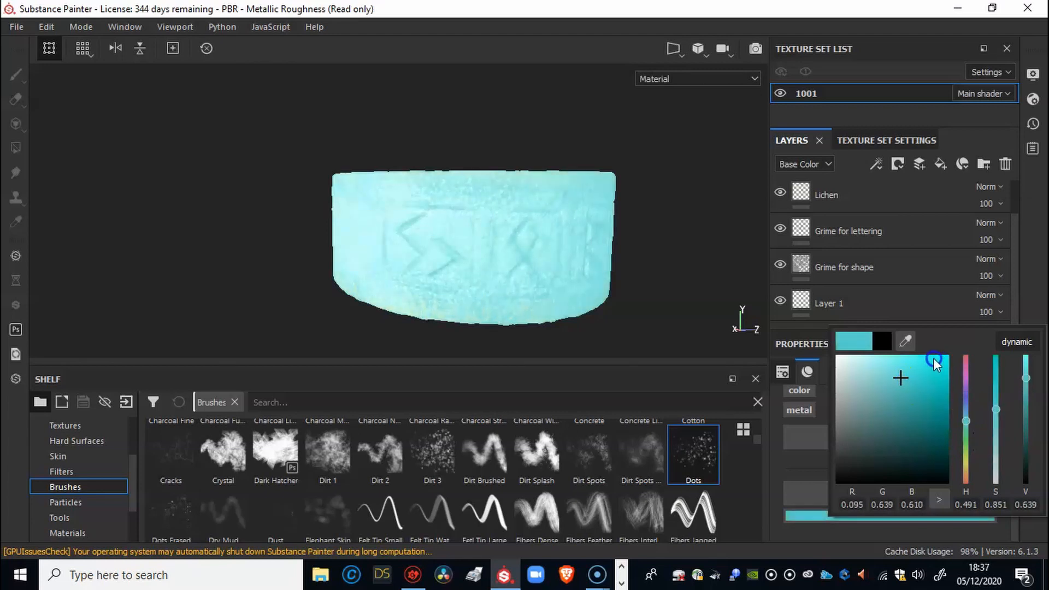
left_click(806, 460)
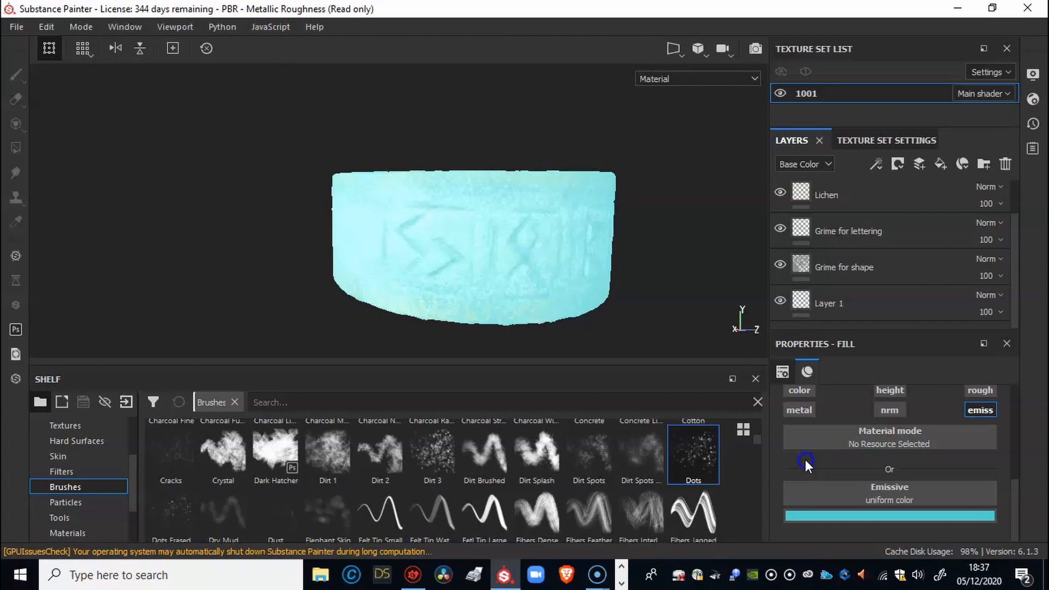
left_click(846, 453)
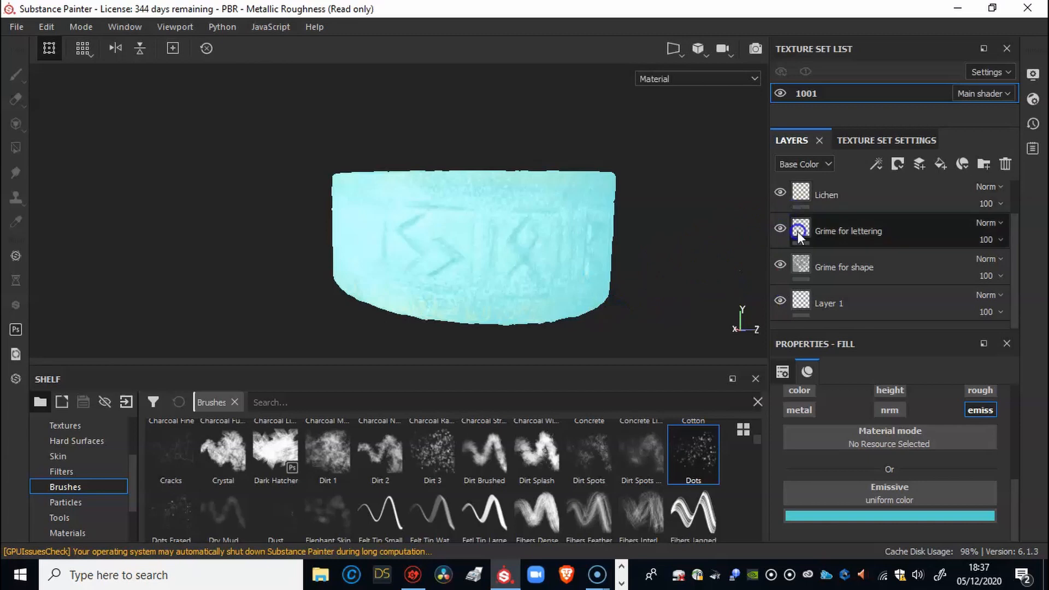
Add a black mask to the emissive fill layer and choose the Dots brush for painting it.
left_click(899, 163)
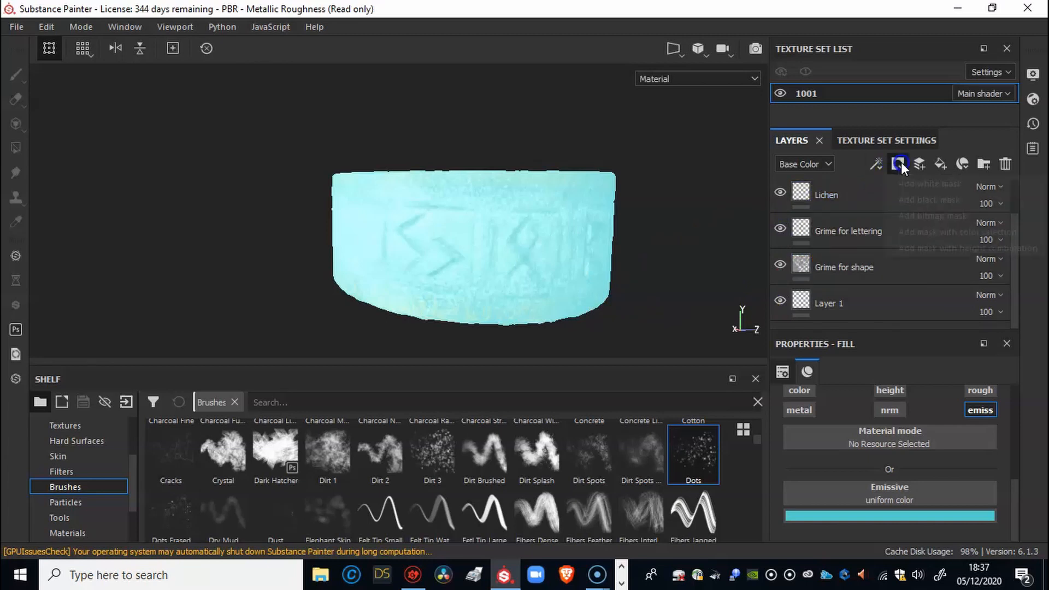
left_click(906, 199)
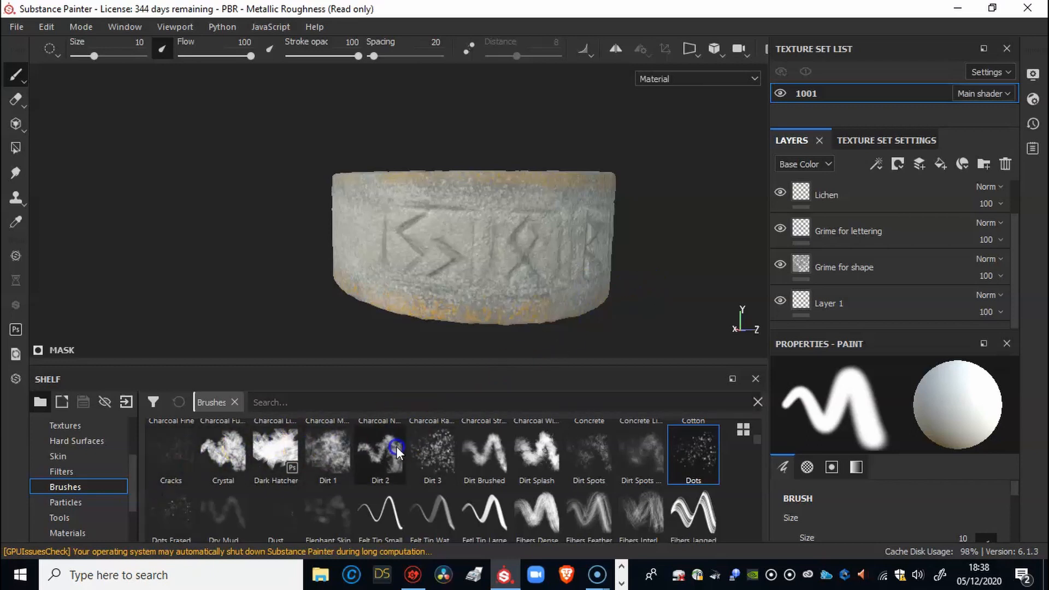
left_click(692, 452)
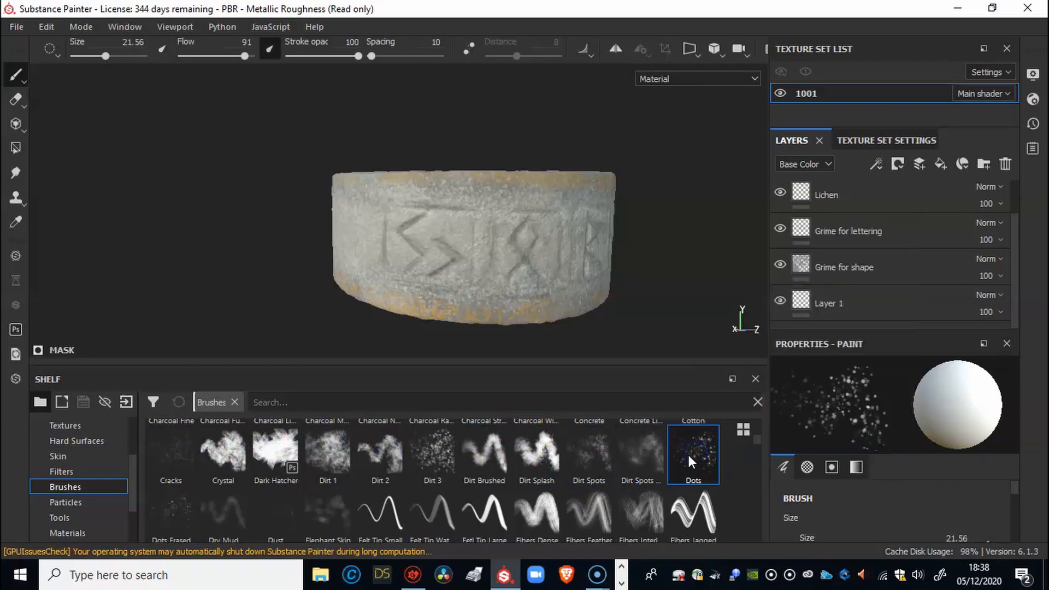
mouse_move(328, 466)
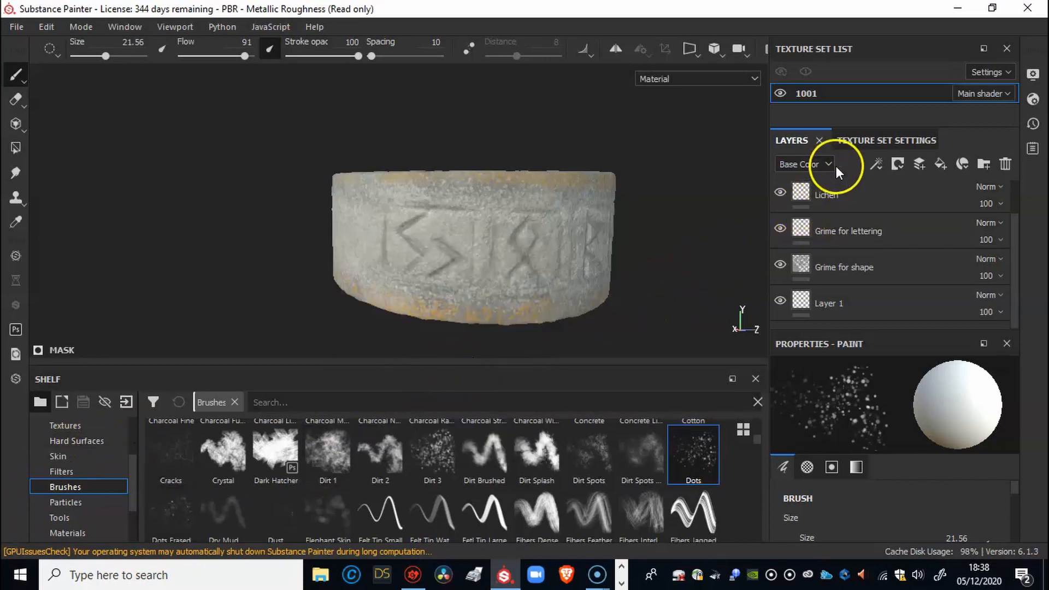
left_click(978, 95)
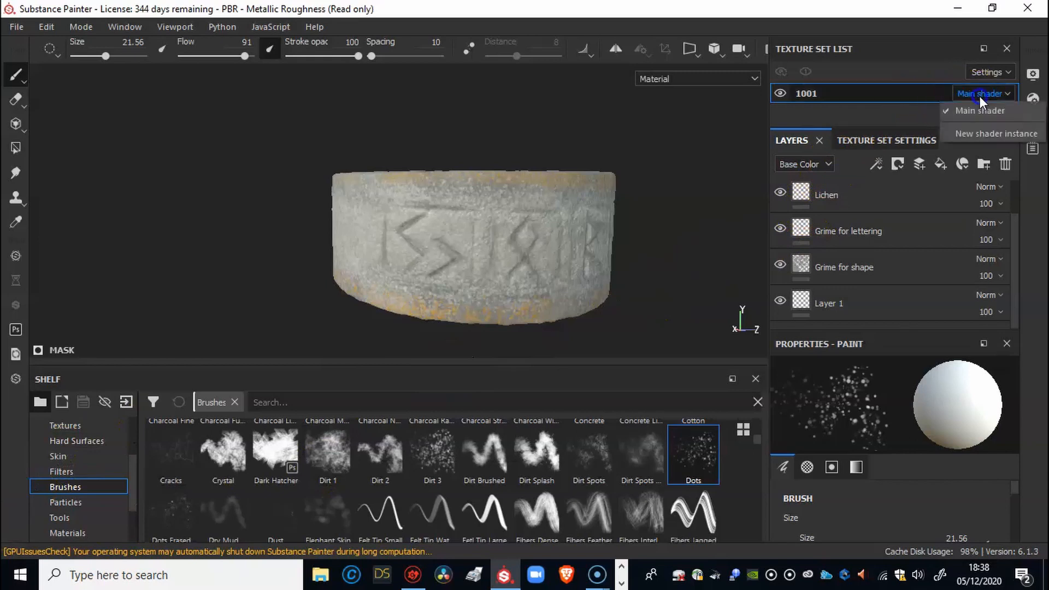
left_click(979, 96)
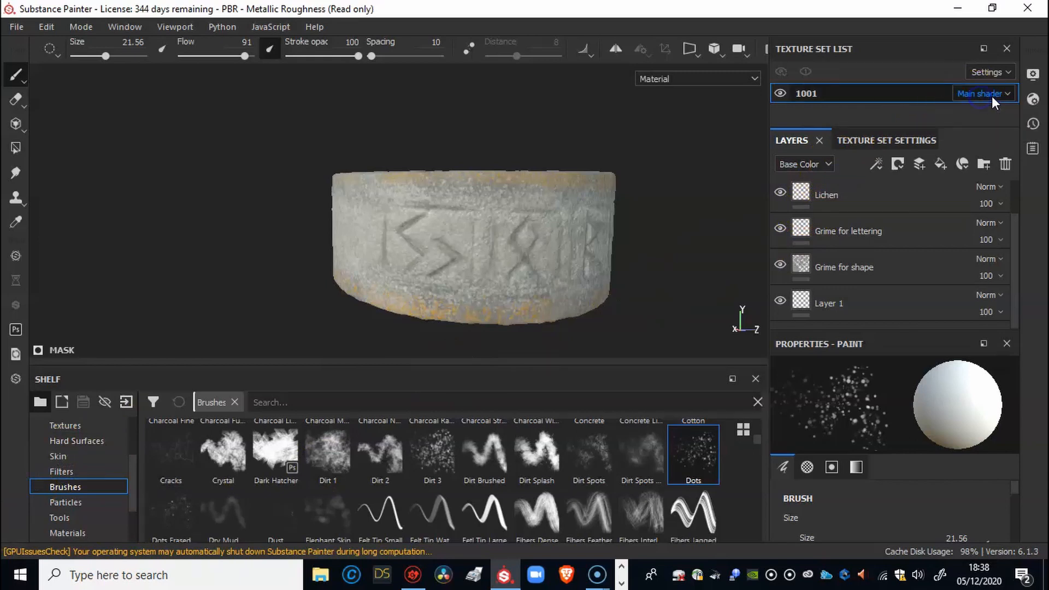
Open the main shader's settings and set Emissive Intensity to 16.56.
left_click(1032, 101)
left_click(971, 249)
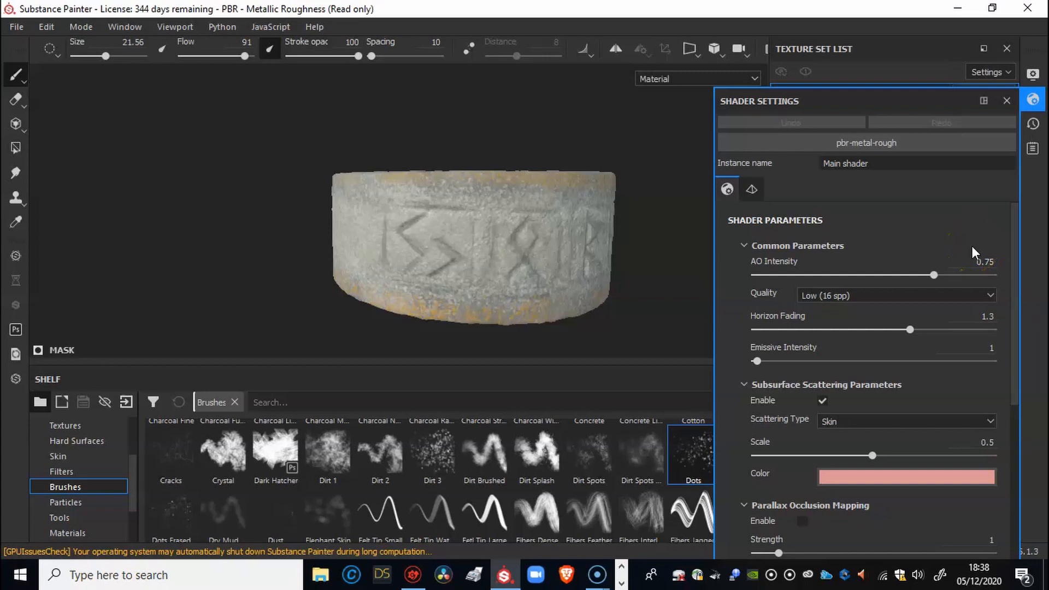
left_click(937, 276)
left_click(751, 356)
left_click_drag(759, 359, 793, 366)
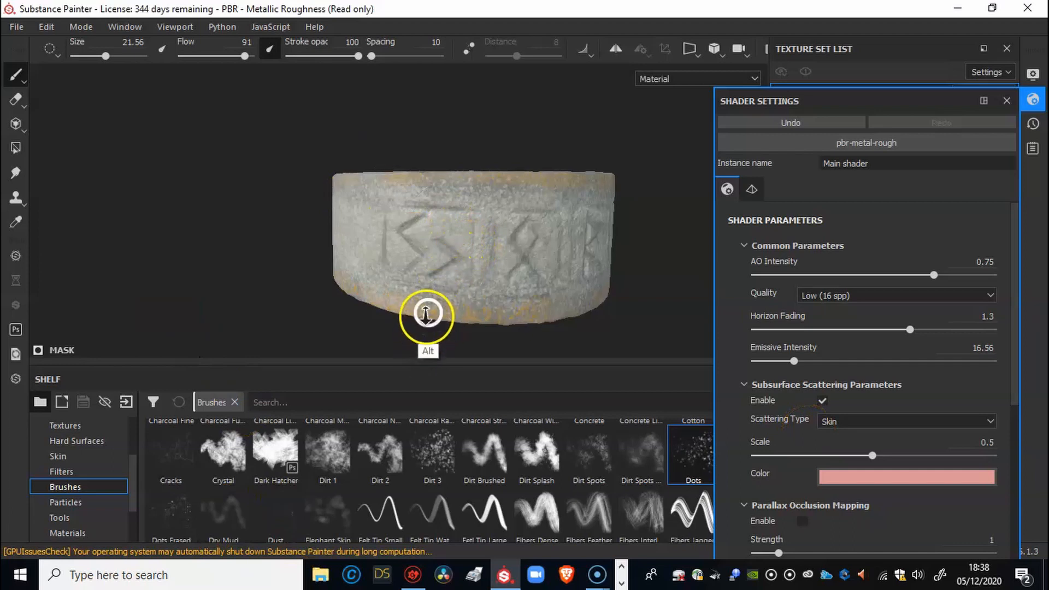
Reduce the brush size to 4.26 and paint the emissive mask along the chevron-shaped rune strokes on the well's wall.
left_click_drag(426, 312, 554, 277, "alt")
right_click_drag(554, 276, 878, 260, "alt")
right_click_drag(475, 274, 541, 257, "alt")
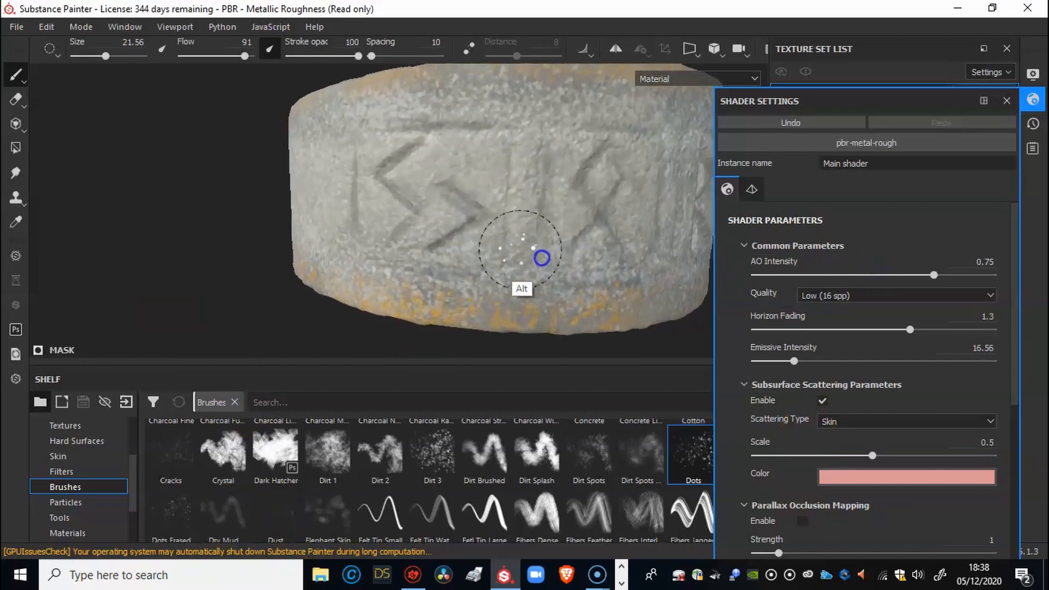
left_click_drag(448, 211, 368, 260, "ctrl+alt")
left_click_drag(432, 261, 472, 260, "alt")
right_click_drag(407, 256, 346, 259, "ctrl")
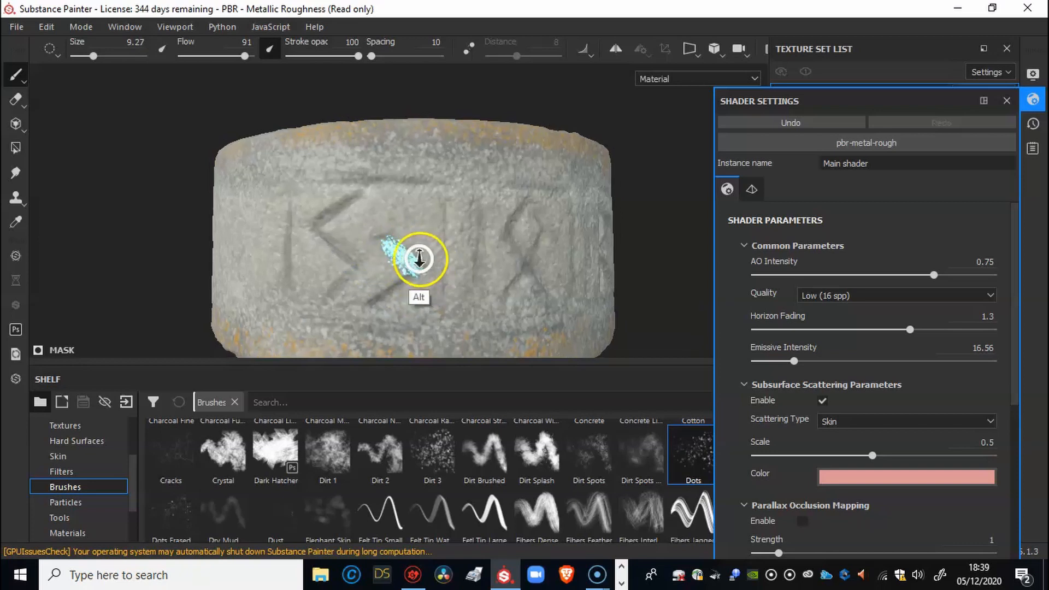
right_click_drag(412, 257, 376, 256, "ctrl")
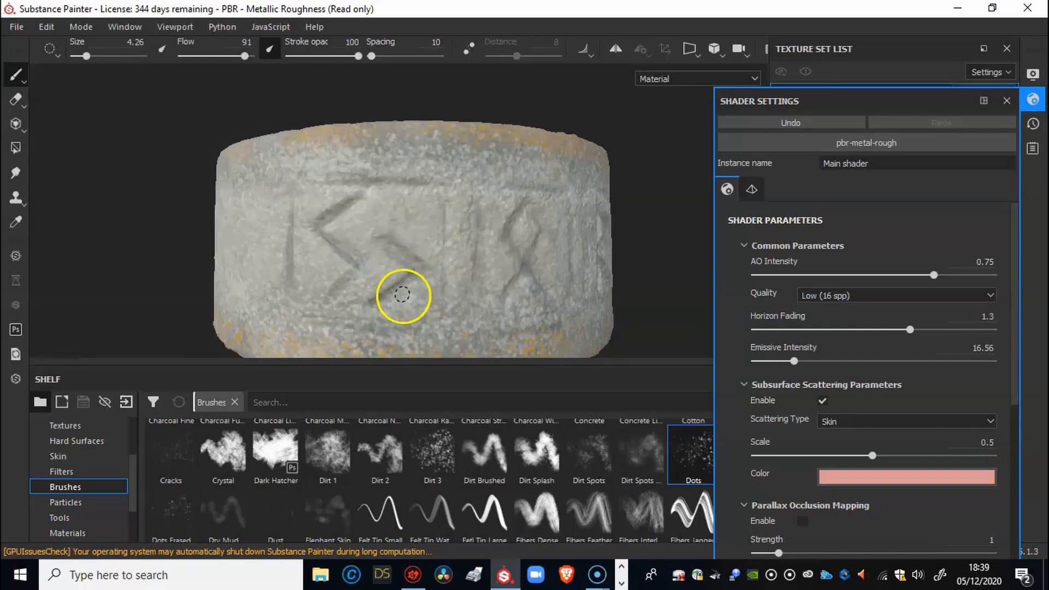
left_click_drag(382, 302, 424, 267)
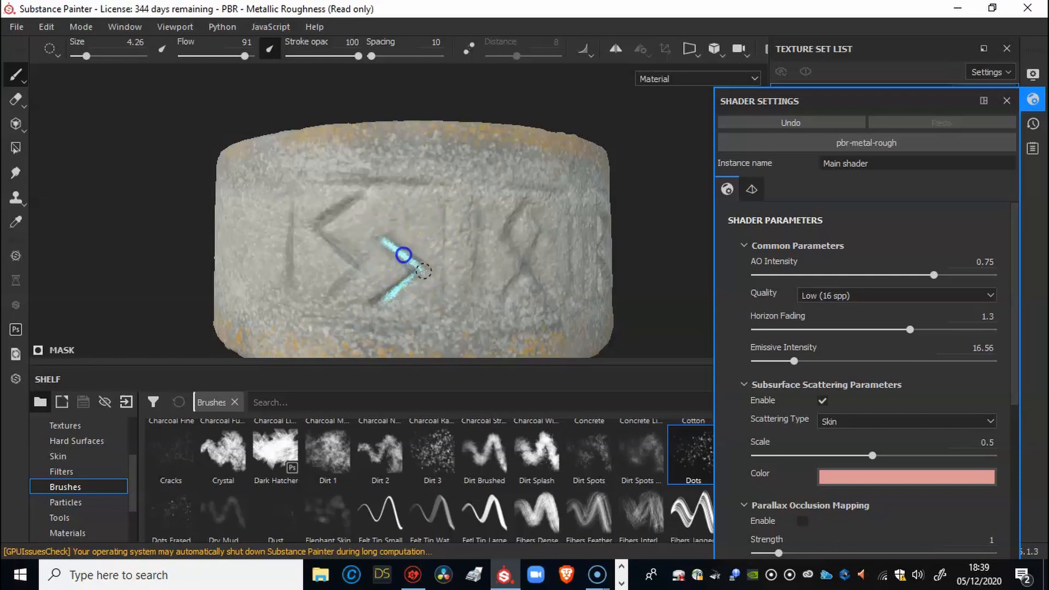
Raise the shader's Emissive Intensity to 76.95 and check the painted rune's glow from other angles.
mouse_move(435, 269)
left_mouse_down("alt")
mouse_move(475, 240)
mouse_move(392, 260)
mouse_move(450, 239)
left_mouse_up("alt")
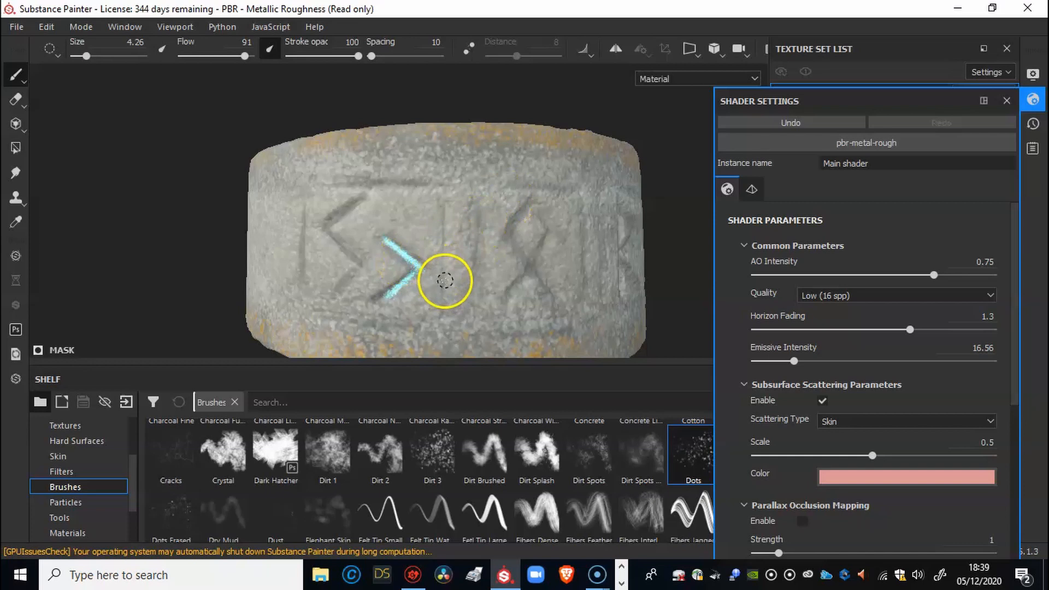
left_click_drag(441, 244, 486, 263, "alt")
left_click(831, 420)
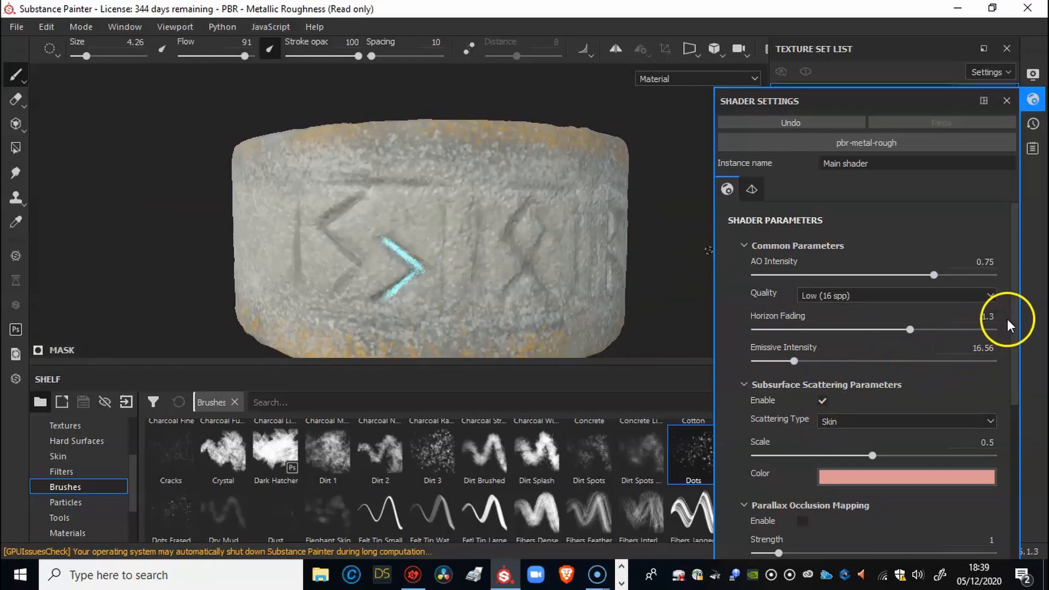
mouse_move(1012, 320)
left_mouse_down()
mouse_move(1033, 480)
mouse_move(1014, 318)
left_mouse_up()
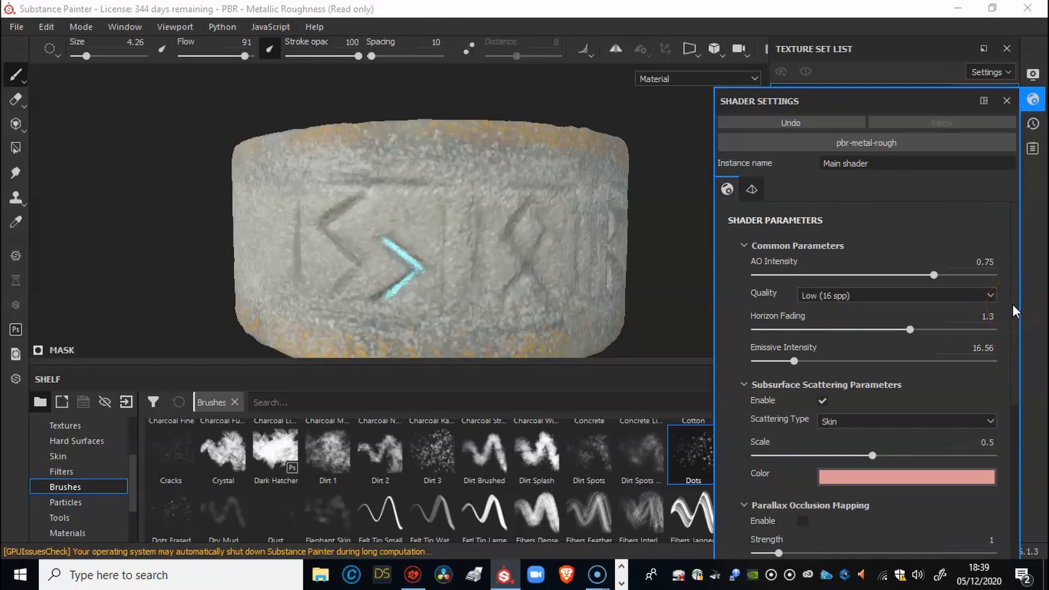
left_click_drag(1011, 307, 1045, 300)
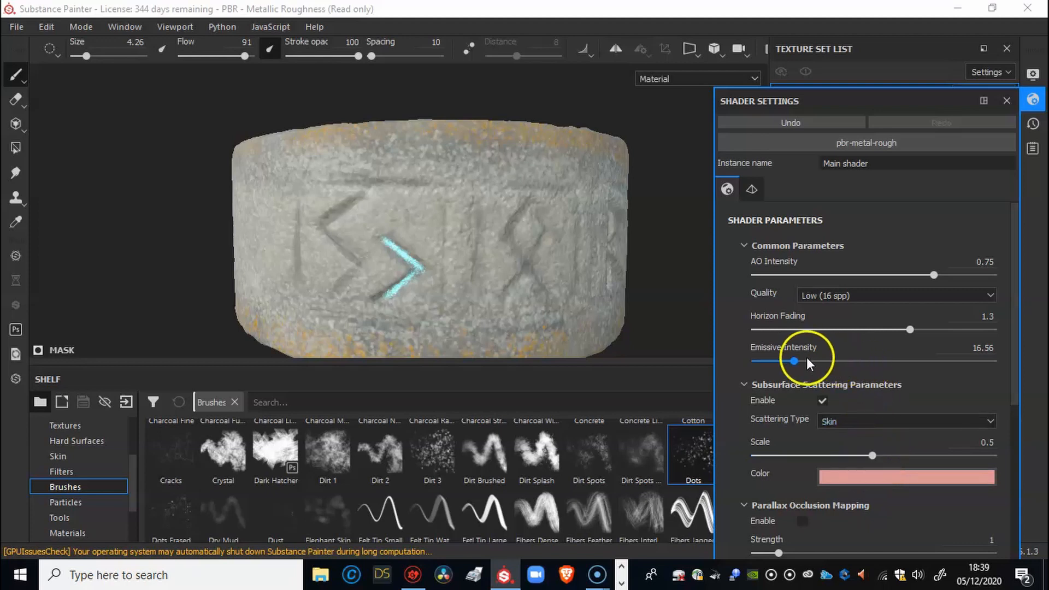
left_click_drag(795, 361, 938, 361)
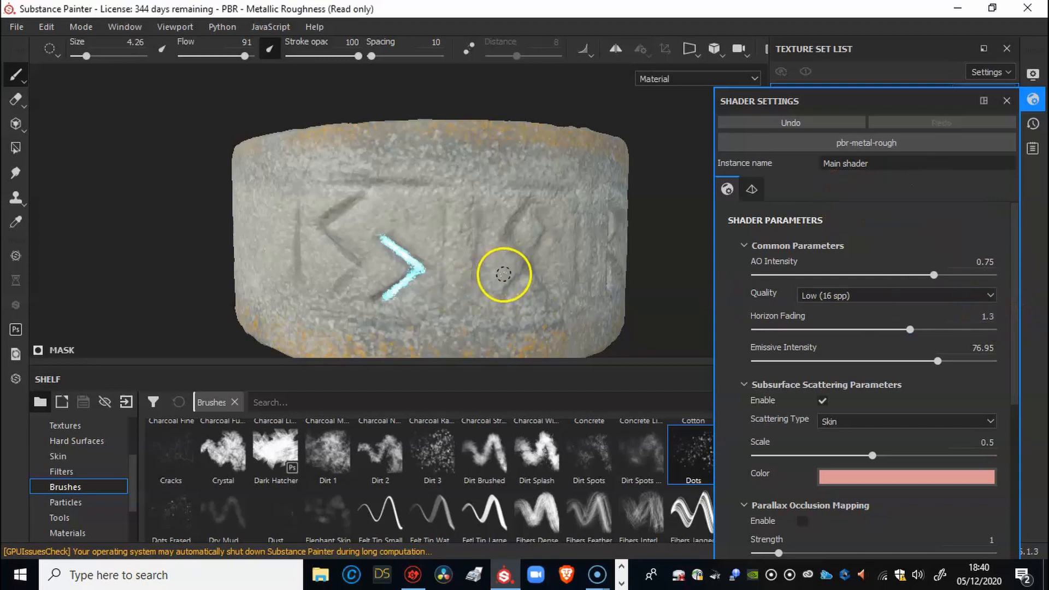
key("alt")
left_click_drag(506, 269, 418, 295, "alt")
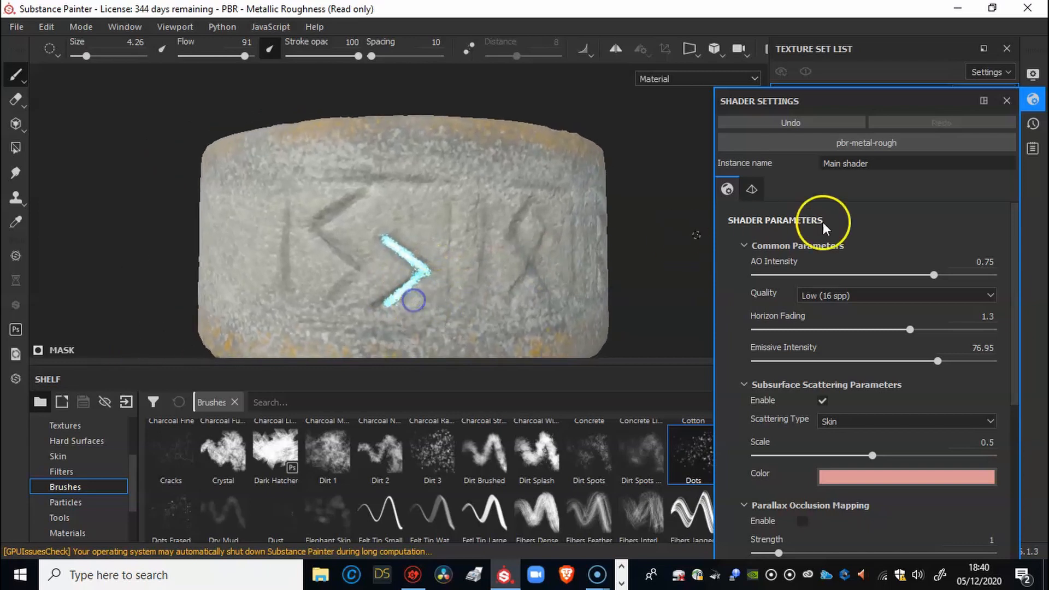
left_click(850, 165)
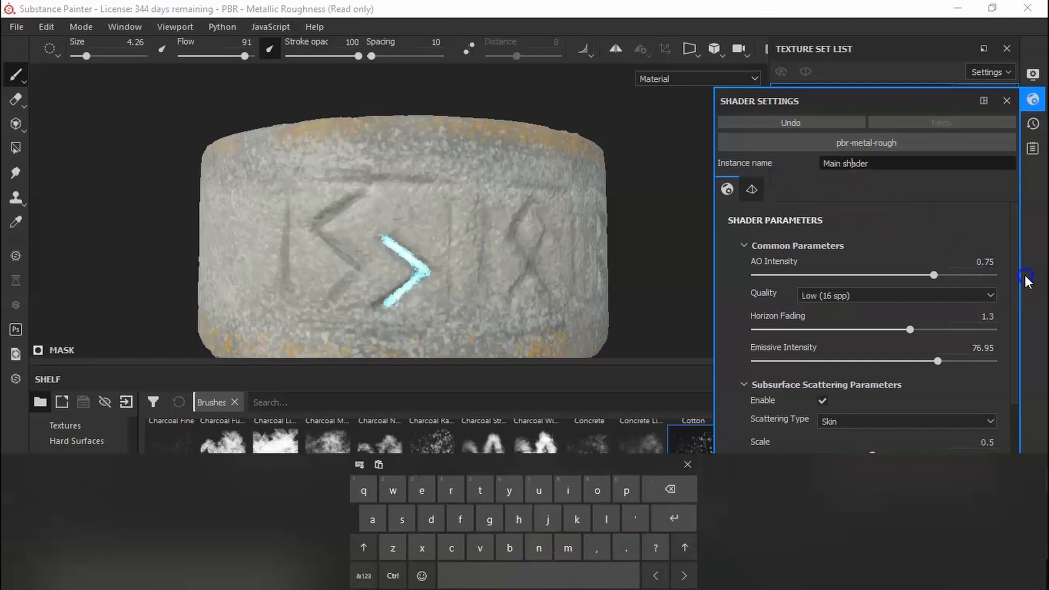
left_click(687, 464)
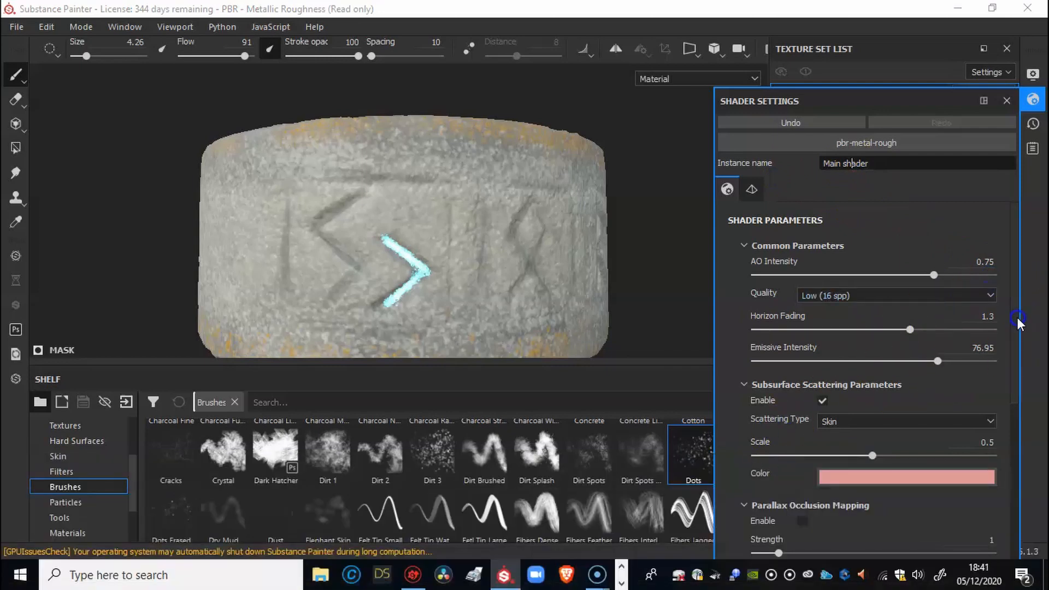
left_click(1011, 336)
left_click_drag(1009, 325, 991, 224)
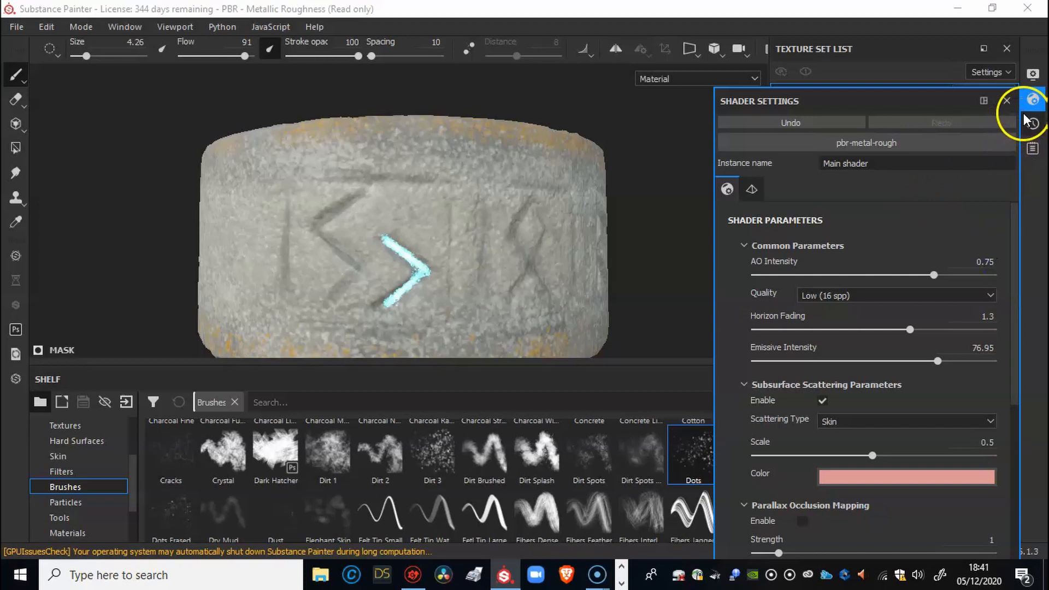
left_click(1029, 97)
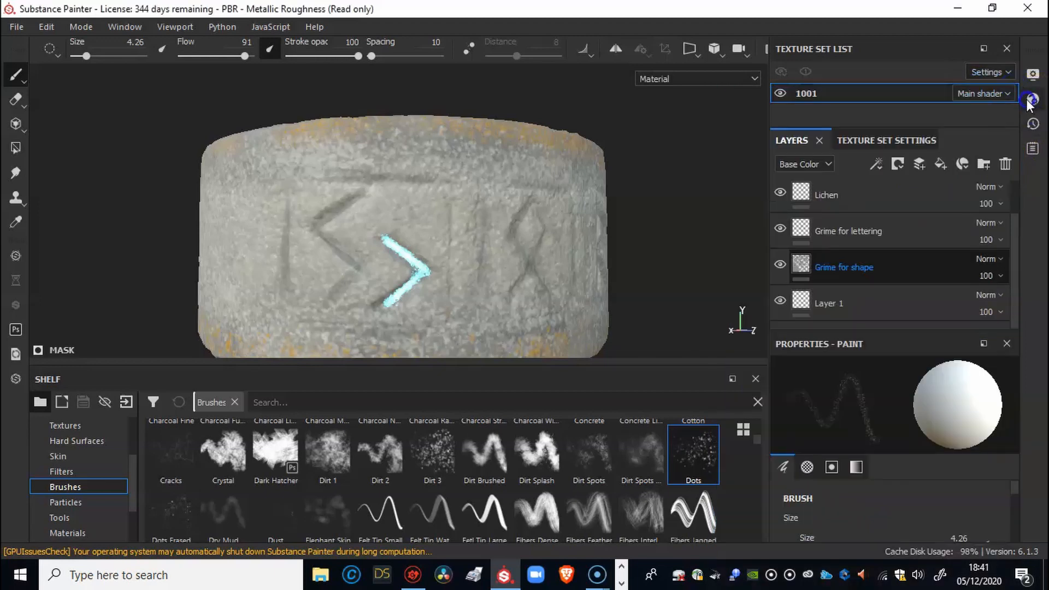
left_click(1030, 99)
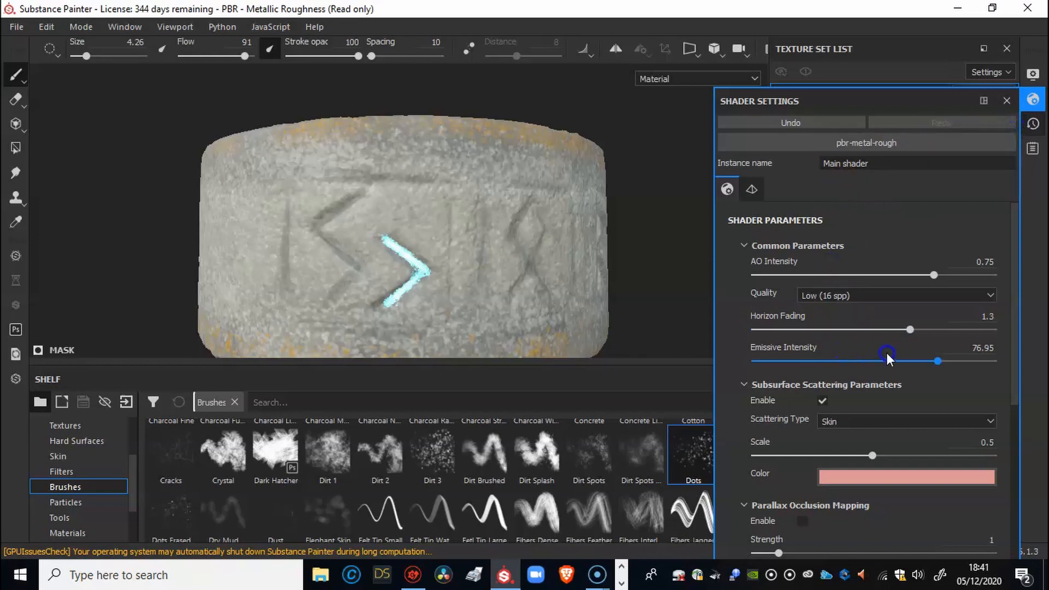
Set the shader's Horizon Fading to 1.17 and Emissive Intensity to 37.66.
mouse_move(893, 336)
left_mouse_down()
mouse_move(903, 335)
mouse_move(821, 335)
mouse_move(894, 330)
left_mouse_up()
left_click_drag(937, 362, 843, 361)
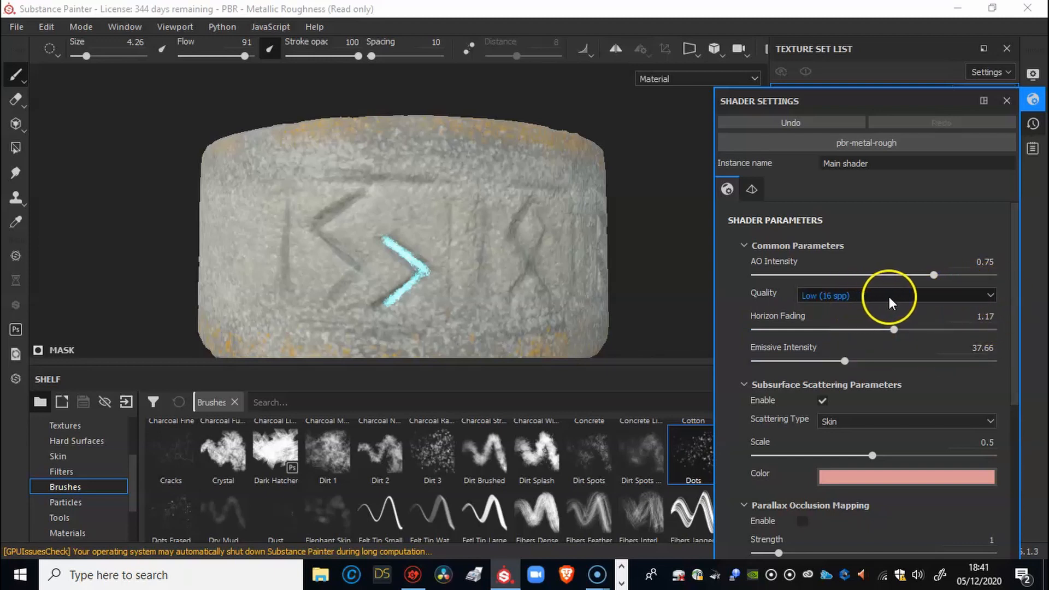
Examine the remaining parameters of the main shader and the rune's glow on the mesh.
left_click_drag(1014, 267, 1015, 341)
left_click_drag(1015, 347, 1001, 271)
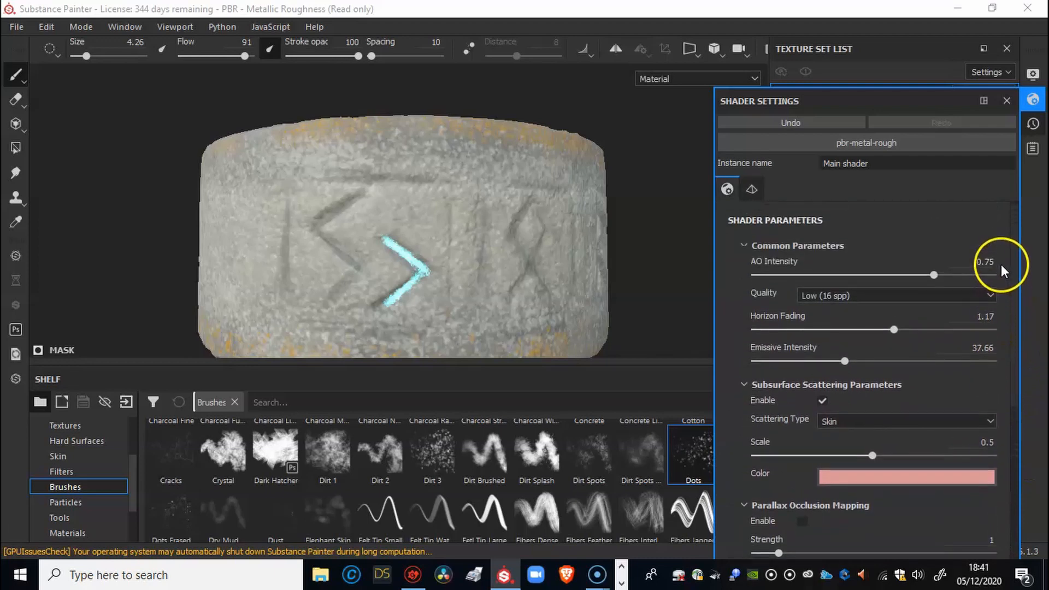
left_click(752, 189)
left_click(734, 189)
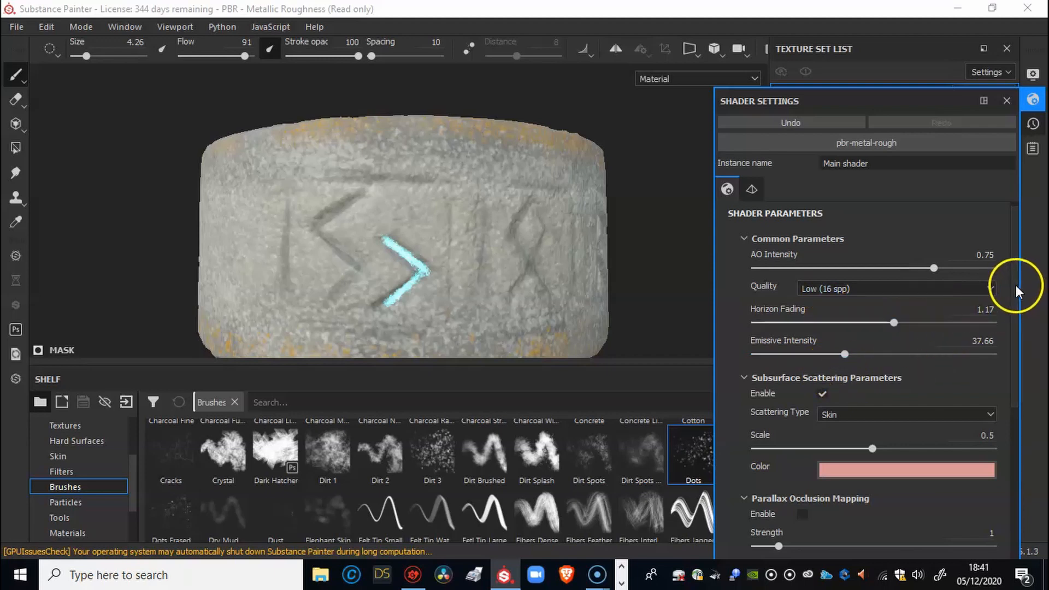
left_click_drag(1013, 261, 1006, 225)
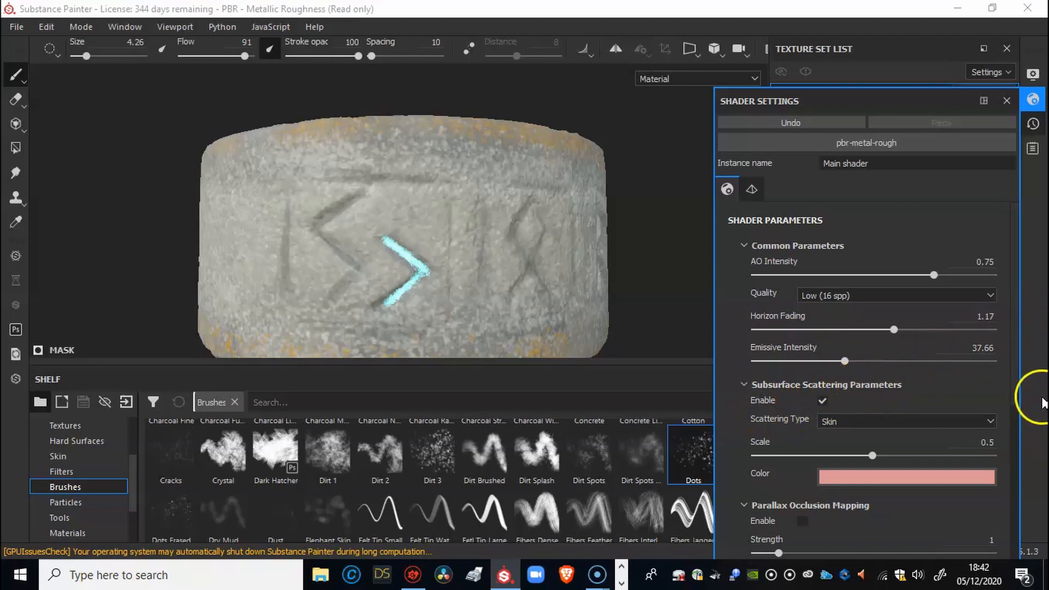
left_click_drag(1014, 381, 1024, 330)
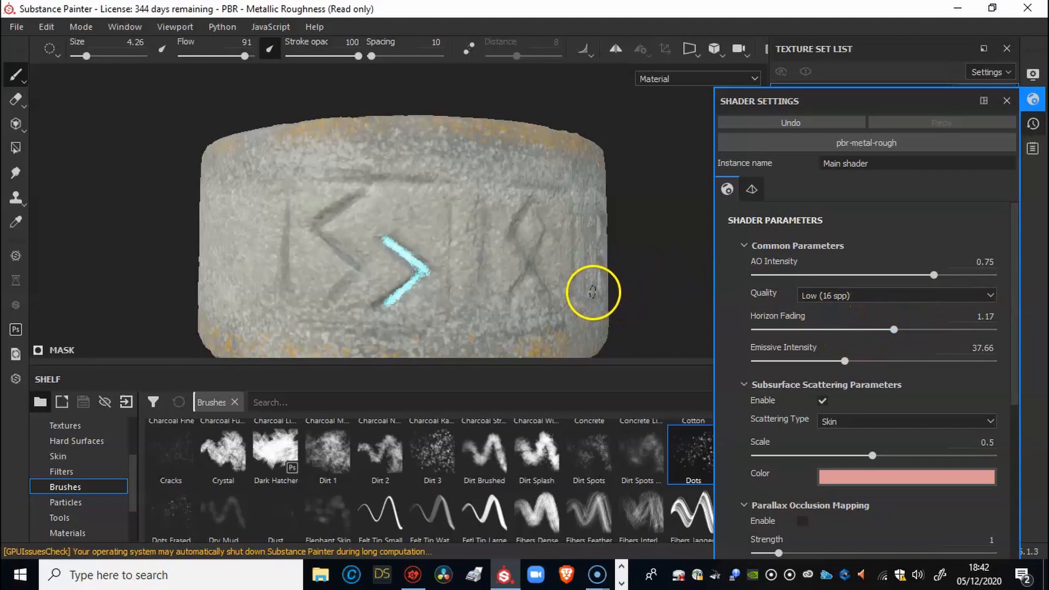
left_click_drag(464, 253, 439, 257, "alt")
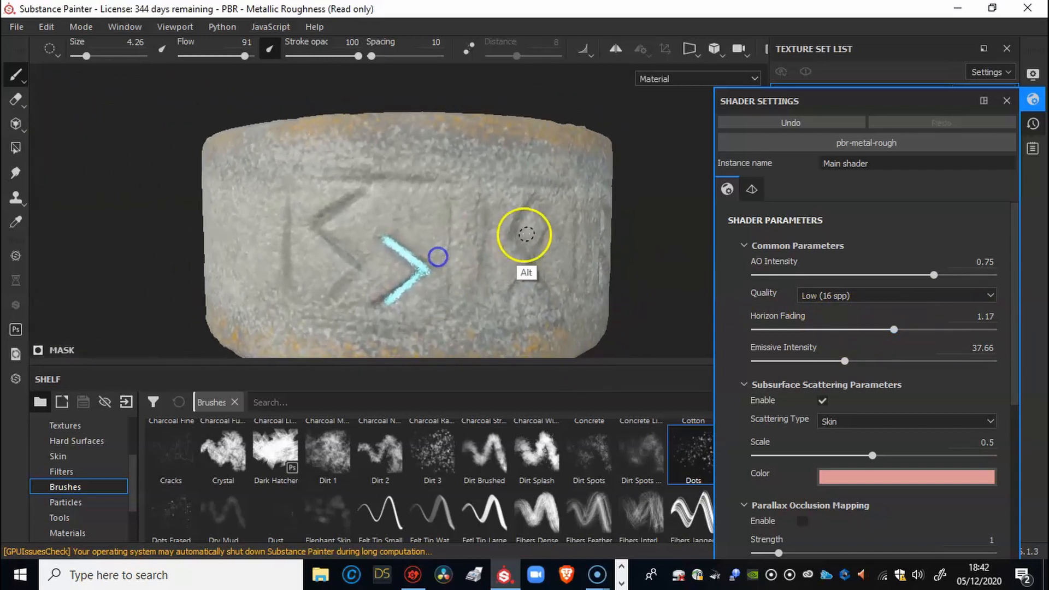
Activate post effects in the camera display settings and enable Glare with a luminance of 1.26.
left_click(1032, 75)
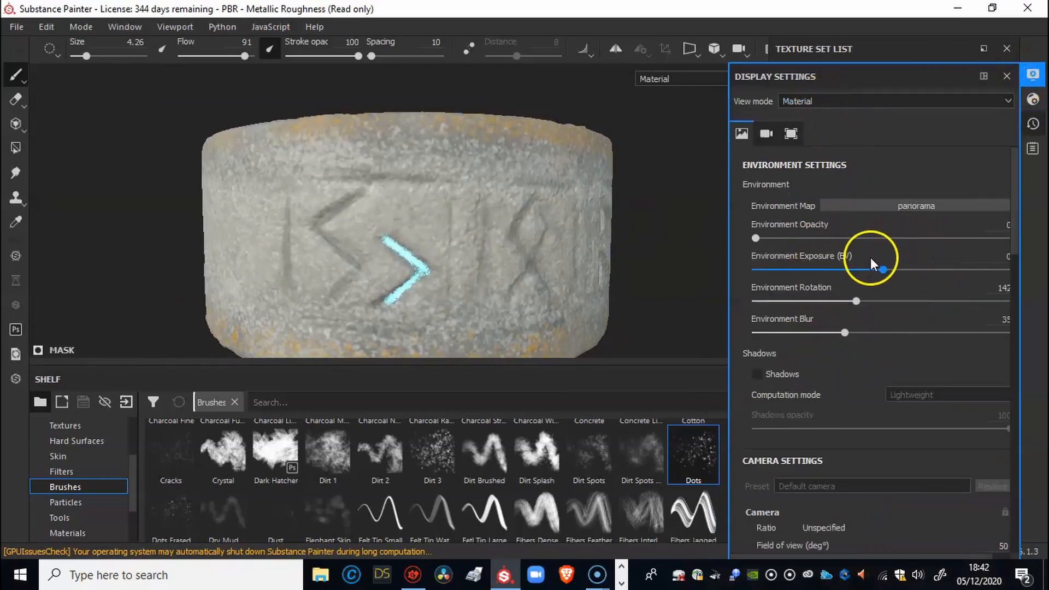
scroll(1014, 224, "down", 5)
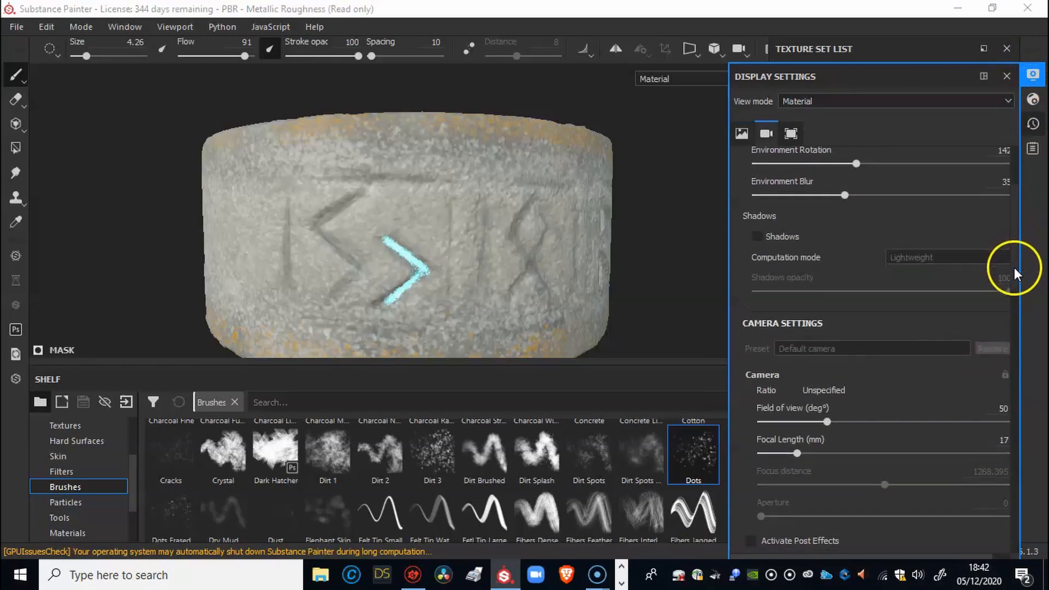
scroll(1011, 290, "down", 4)
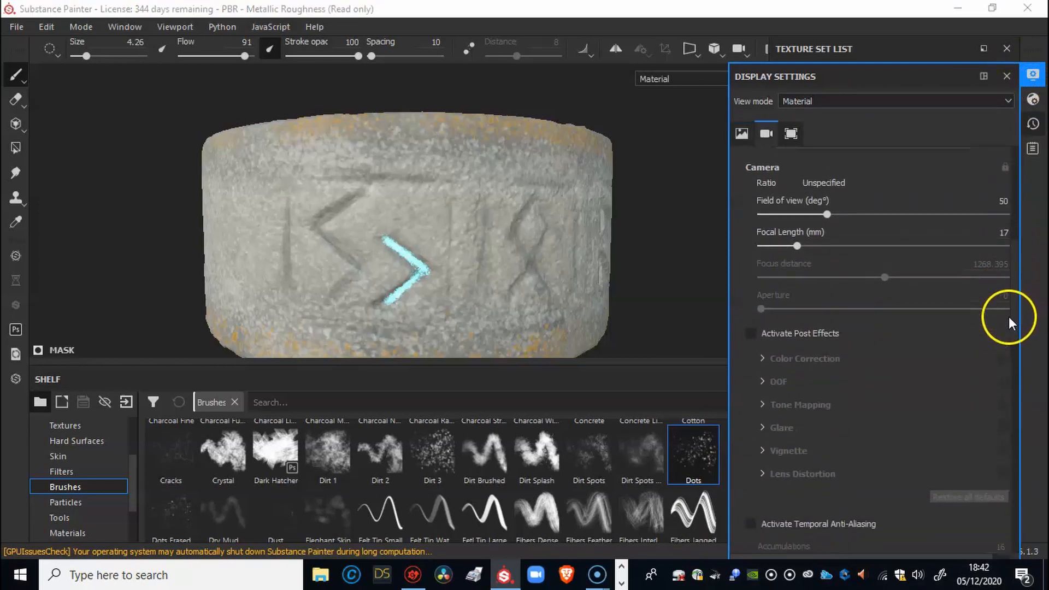
scroll(1006, 335, "down", 1)
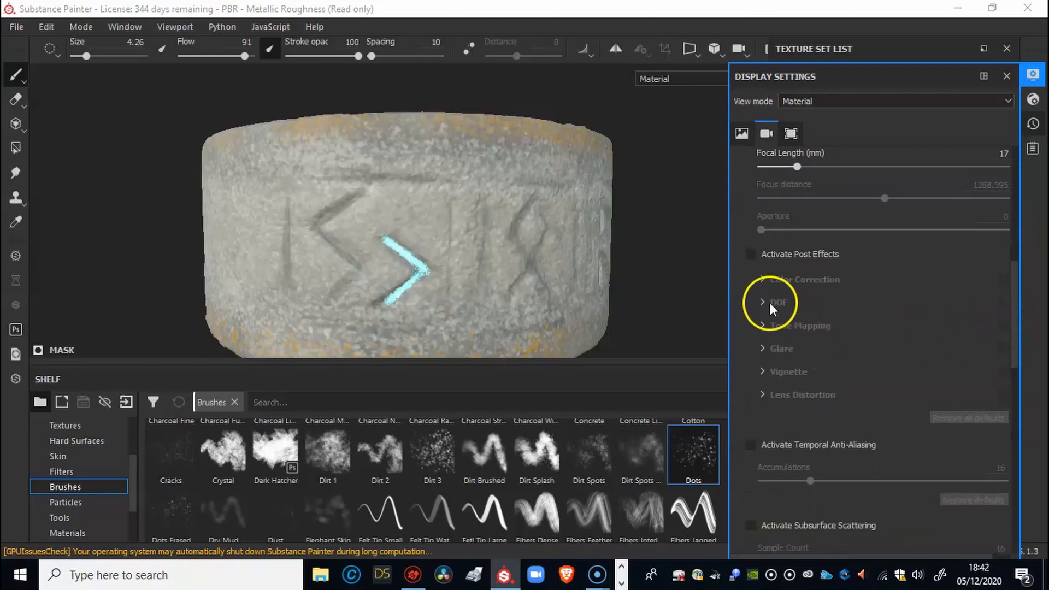
left_click(752, 254)
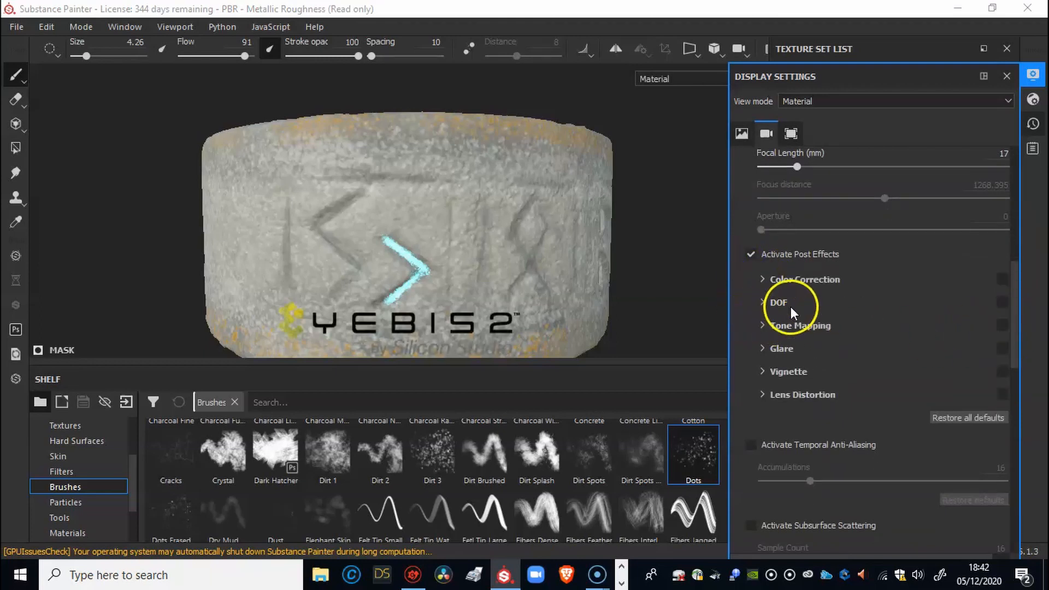
left_click(763, 350)
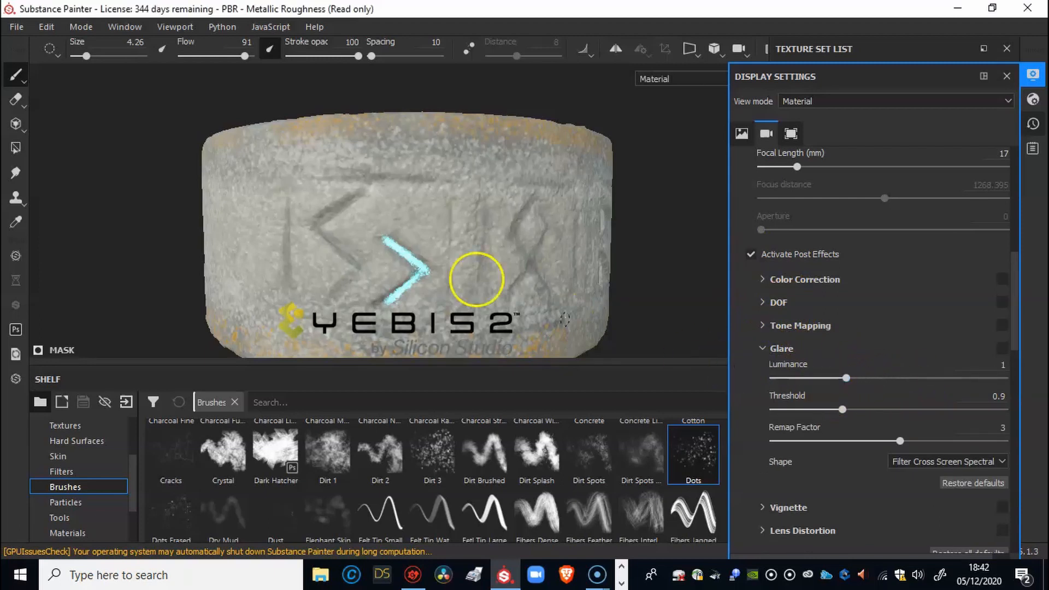
left_click_drag(494, 244, 571, 233, "alt")
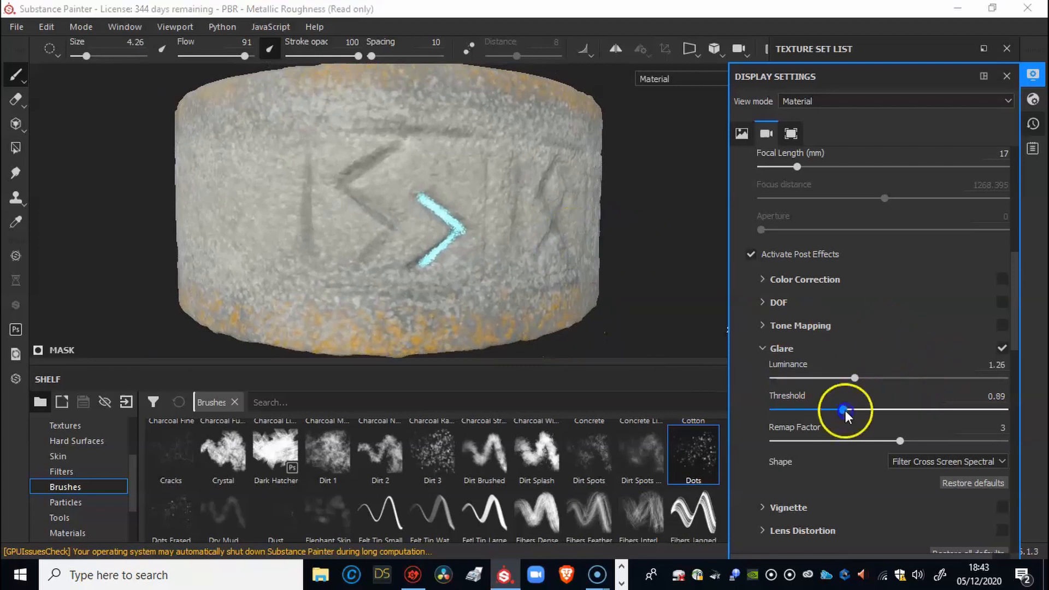
Set the Glare threshold to 0.14 and the remap factor to 1.75.
left_click_drag(845, 415, 970, 407)
left_click_drag(873, 414, 791, 424)
left_click_drag(568, 274, 592, 260, "alt")
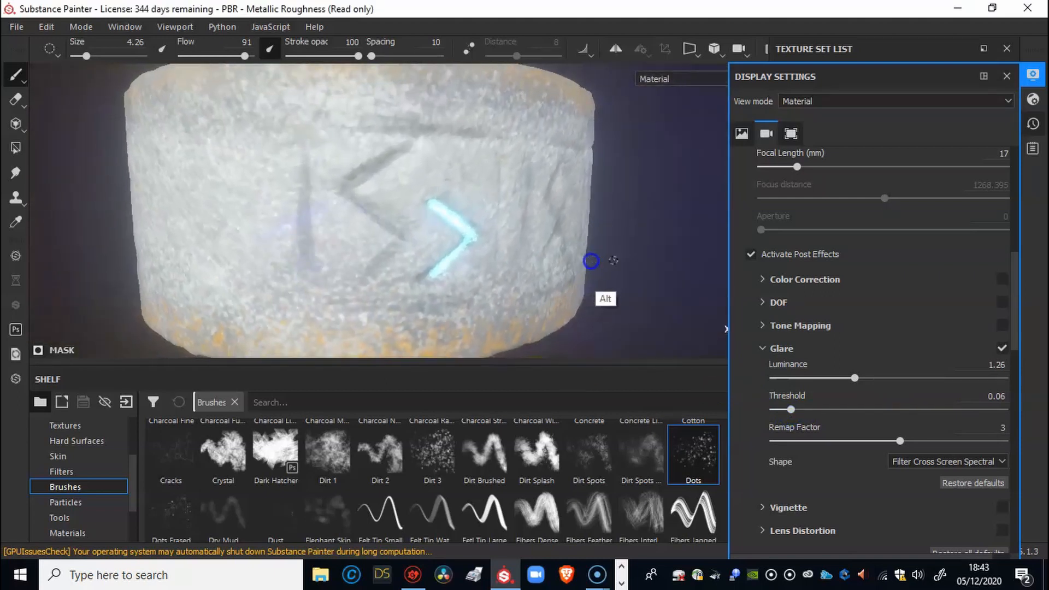
left_click_drag(898, 437, 870, 440)
mouse_move(819, 409)
left_mouse_down()
mouse_move(846, 410)
mouse_move(801, 409)
left_mouse_up()
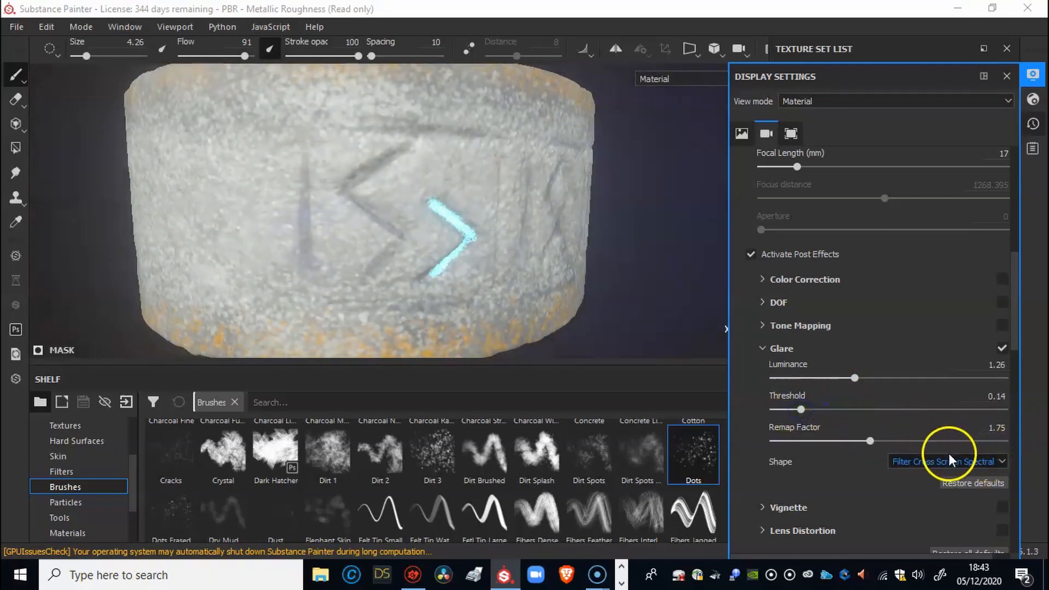
Try the Standard glare shape, and set the shape to Bloom.
left_click(978, 463)
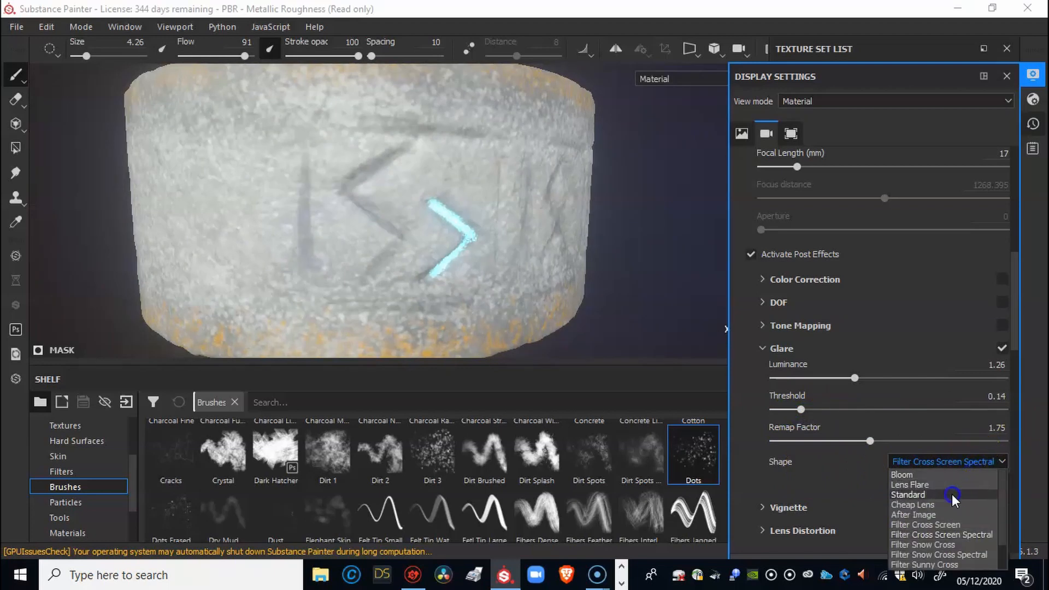
left_click(925, 495)
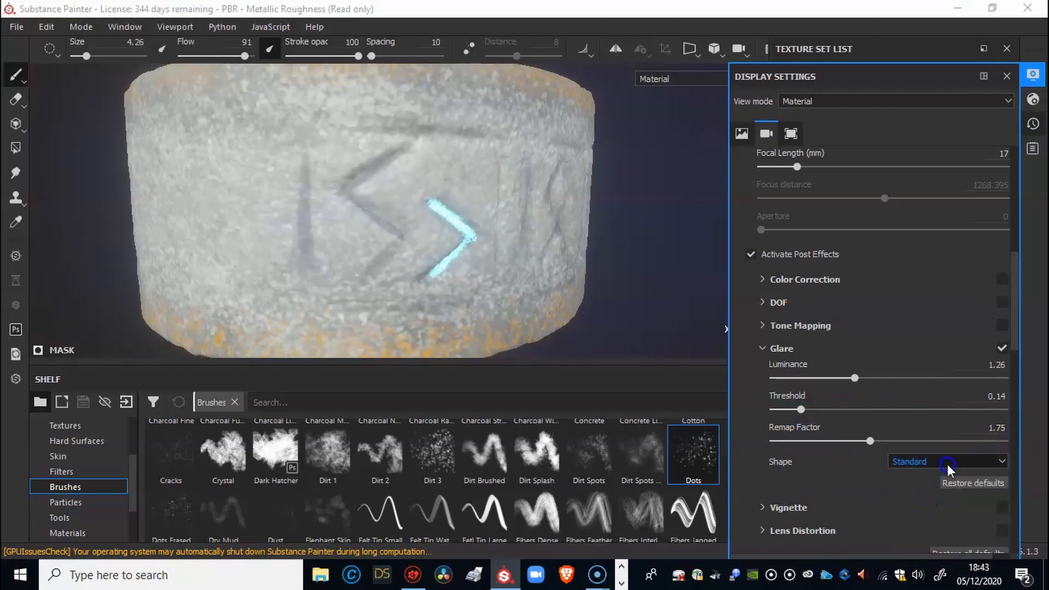
left_click(945, 463)
scroll(945, 470, "up", 1)
left_click(919, 474)
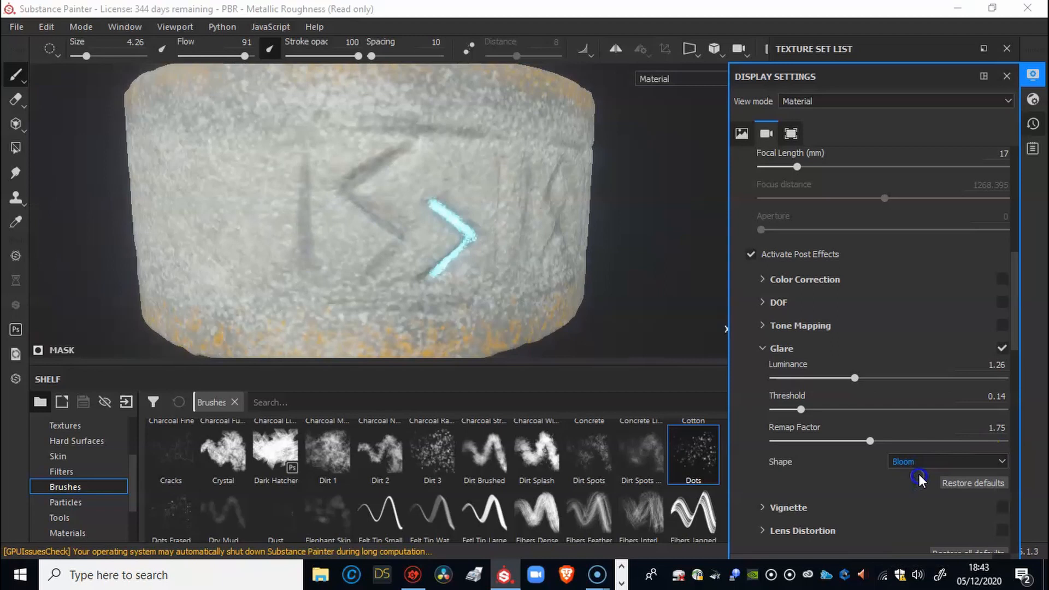
Set the Glare shape to Filter Cross Screen Spectral, with a threshold of 0.17 and a remap factor of 10.
left_click(946, 463)
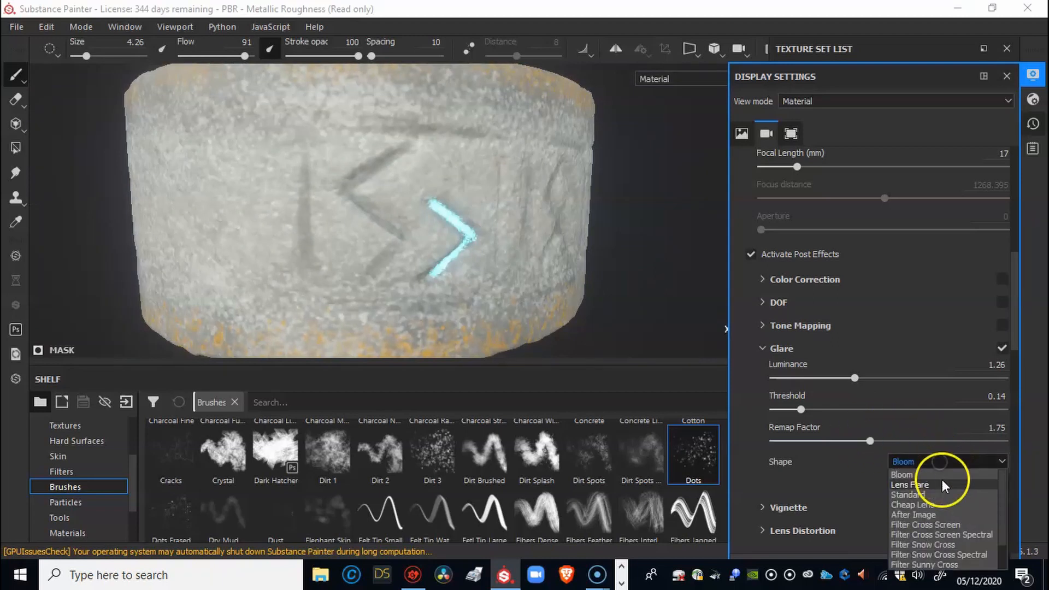
left_click(959, 533)
left_click_drag(526, 304, 363, 269, "alt")
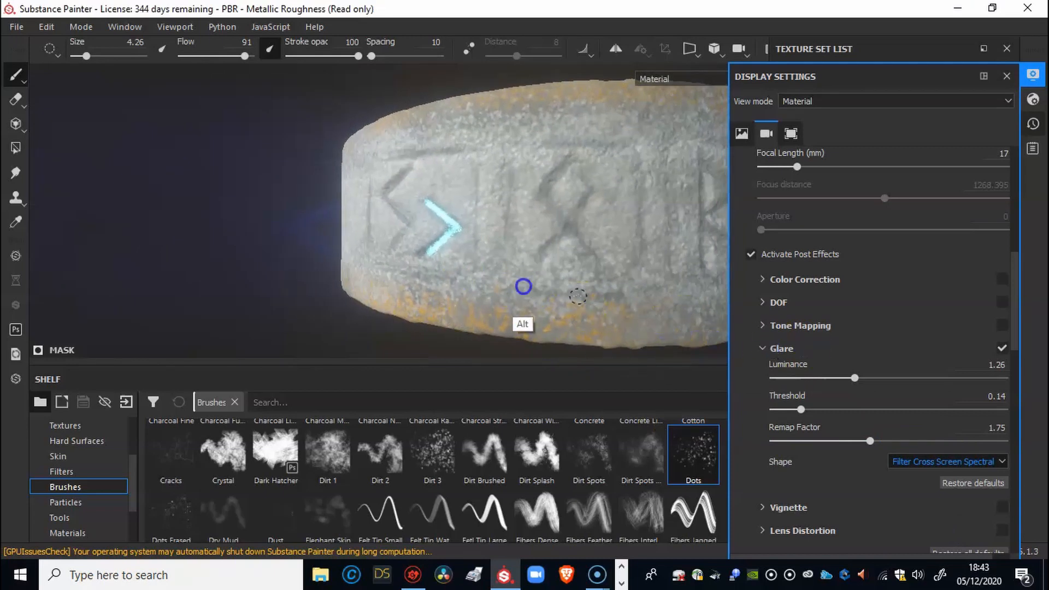
mouse_move(804, 410)
left_mouse_down()
mouse_move(830, 408)
mouse_move(780, 409)
mouse_move(816, 410)
left_mouse_up()
left_click_drag(867, 439, 1014, 448)
left_click_drag(540, 278, 557, 262, "alt")
left_click(1033, 99)
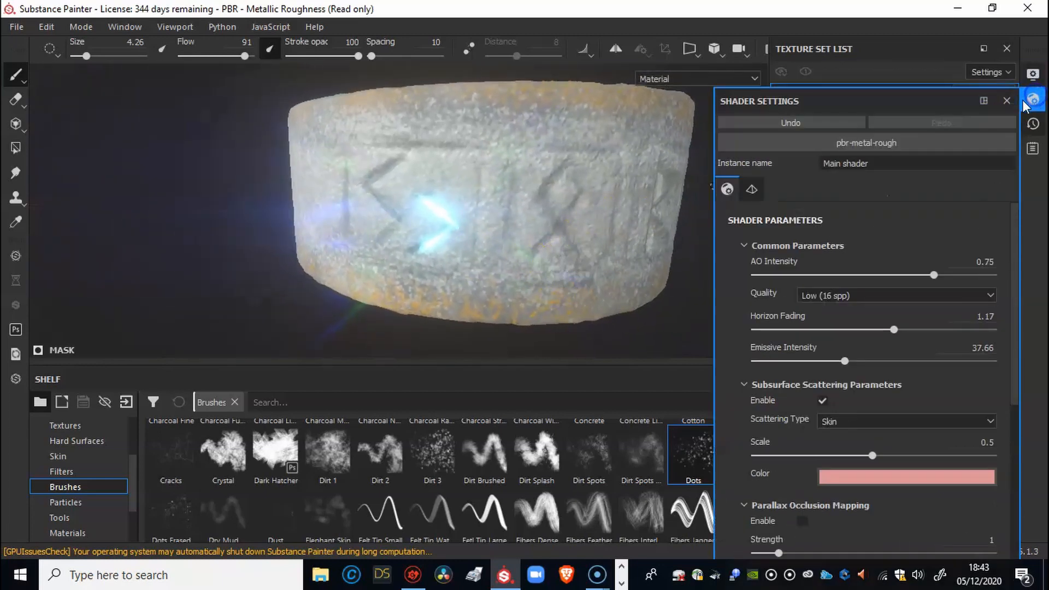
left_click(1032, 99)
left_click(1031, 77)
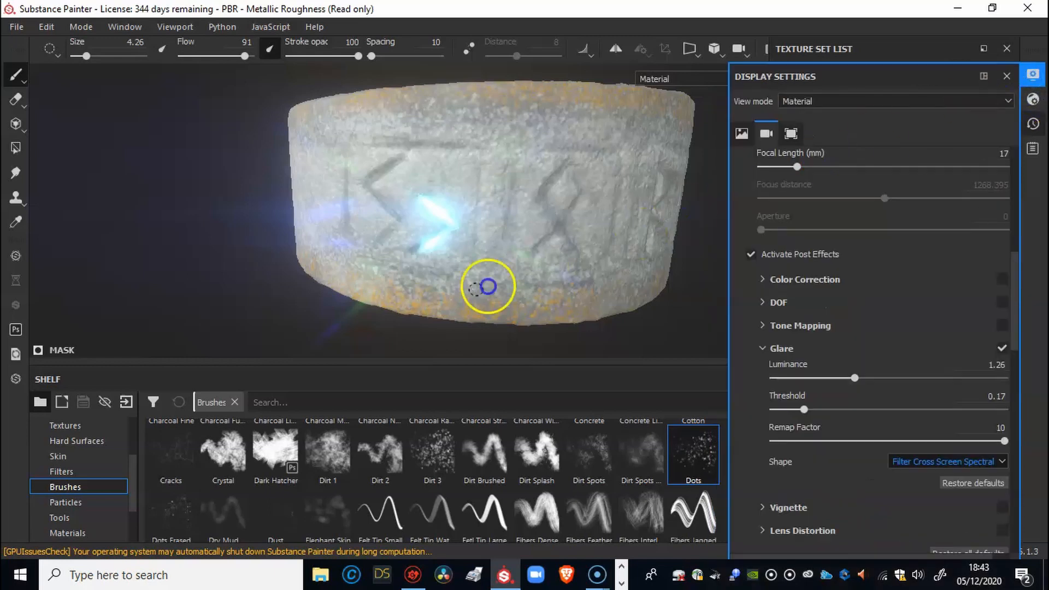
Paint glow into the upper-left chevron of the S-shaped rune, lowering the brush's stroke opacity to 45.
left_click(17, 79)
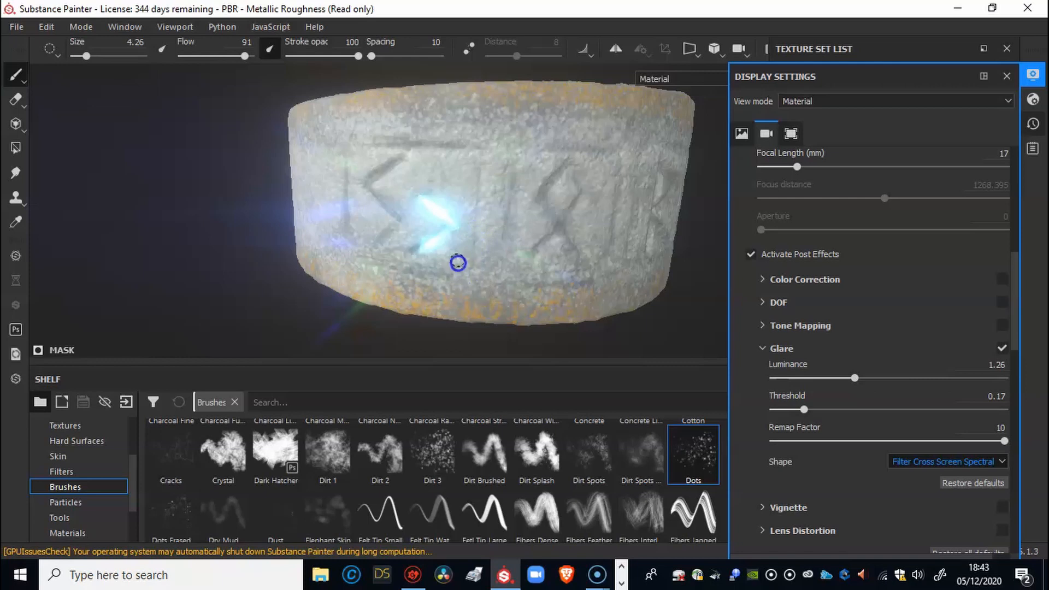
mouse_move(463, 253)
left_mouse_down("alt")
mouse_move(663, 234)
mouse_move(469, 230)
mouse_move(342, 164)
left_mouse_up("alt")
mouse_move(355, 129)
left_mouse_down()
mouse_move(362, 113)
mouse_move(353, 134)
left_mouse_up()
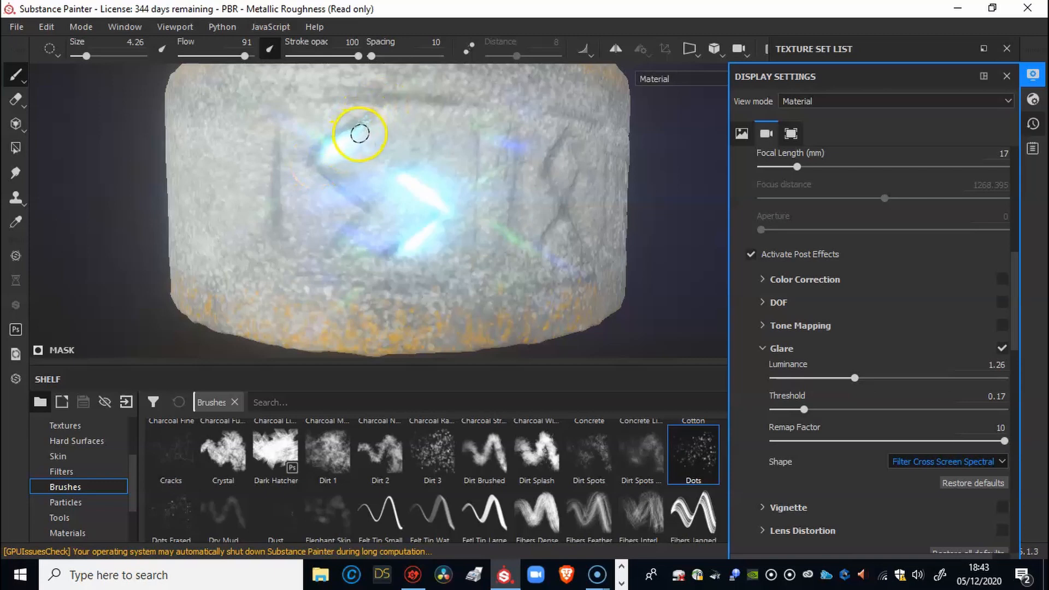
left_click_drag(356, 56, 320, 60)
left_click(365, 143)
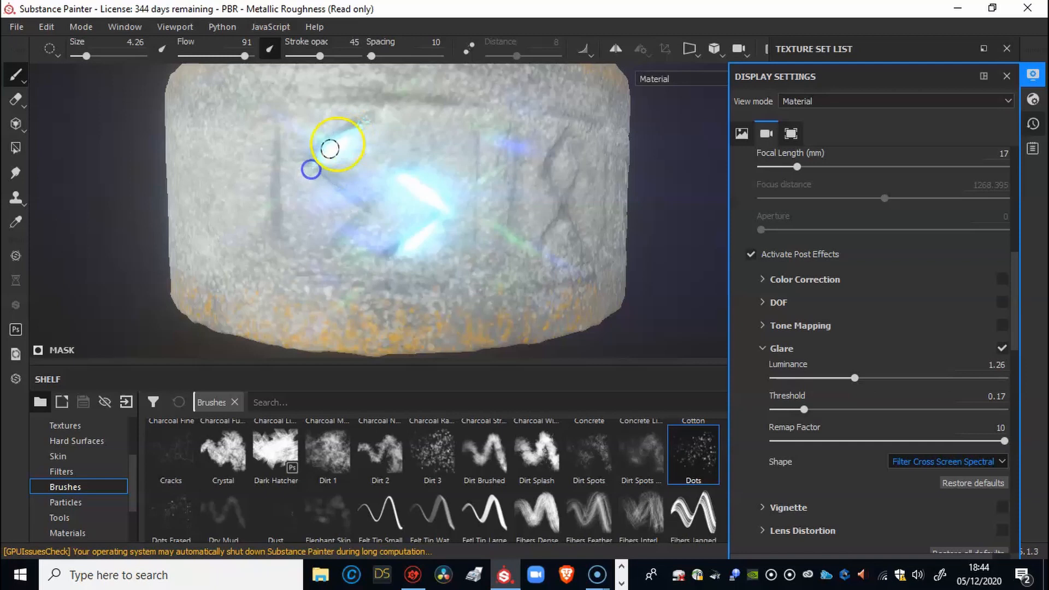
mouse_move(365, 199)
left_mouse_down()
mouse_move(368, 209)
mouse_move(368, 200)
mouse_move(417, 204)
left_mouse_up()
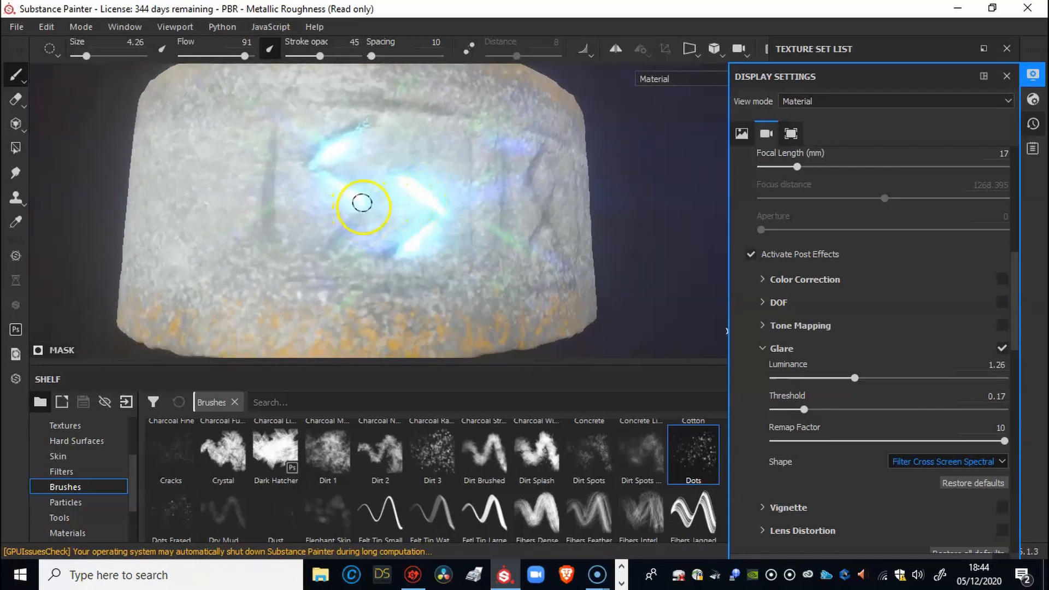
Reduce the stroke opacity to 37 and paint the remaining grooves of the S-shaped rune.
left_click_drag(320, 56, 318, 56)
left_click_drag(353, 232, 328, 258)
mouse_move(374, 208)
left_mouse_down()
mouse_move(340, 245)
mouse_move(352, 234)
left_mouse_up()
left_click_drag(410, 175, 412, 195, "alt")
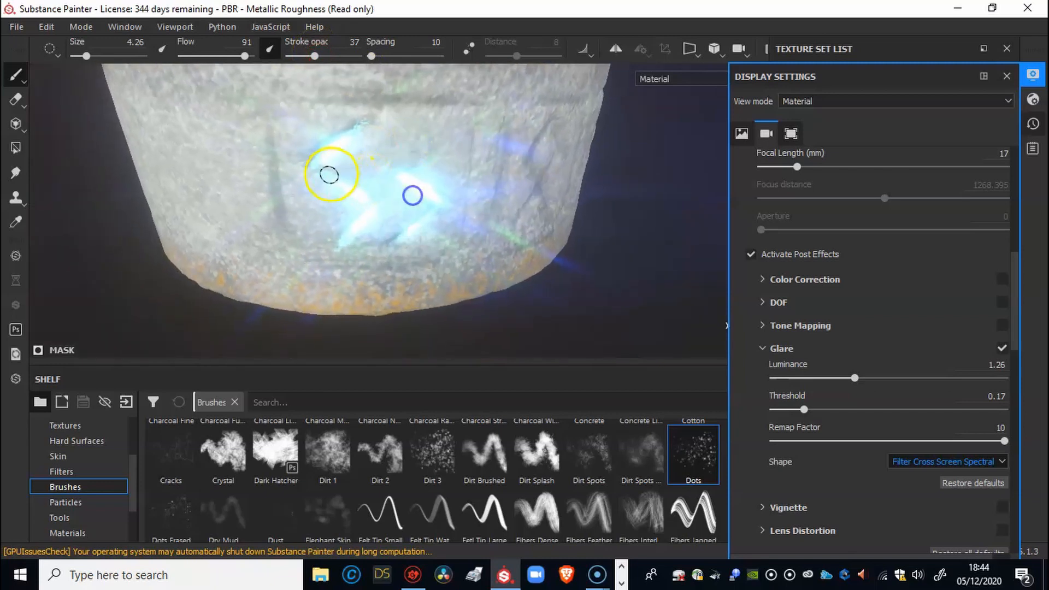
left_click(316, 169)
Paint glow along the grooves of the diamond-topped rune, reducing the brush size to 3.04.
mouse_move(547, 180)
left_mouse_down("alt")
mouse_move(464, 175)
mouse_move(457, 162)
left_mouse_up("alt")
left_click_drag(550, 131, 529, 161)
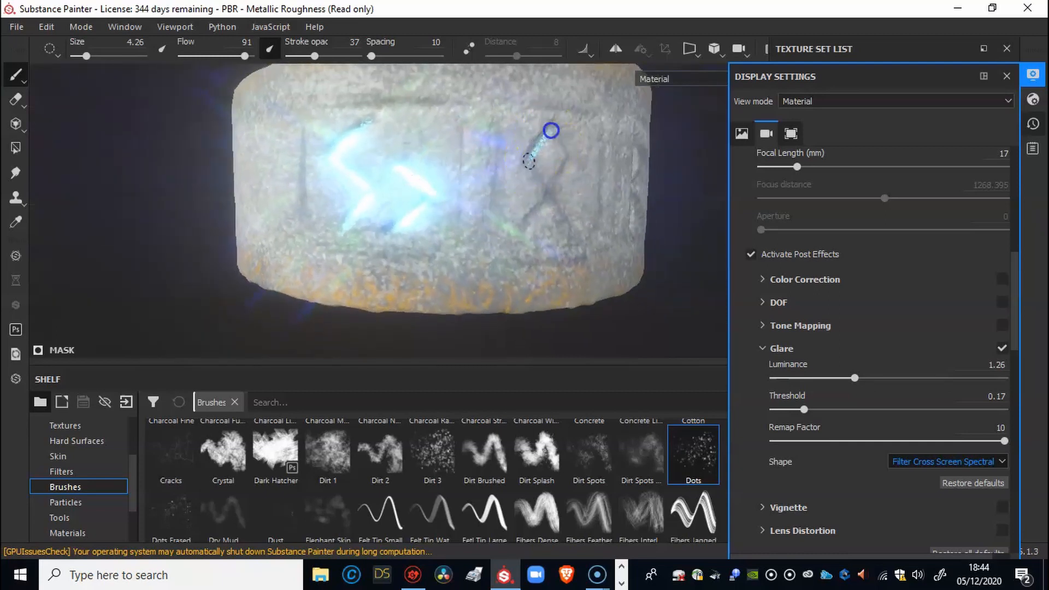
mouse_move(609, 183)
left_mouse_down("alt")
mouse_move(553, 195)
mouse_move(604, 199)
mouse_move(499, 243)
mouse_move(411, 195)
mouse_move(423, 207)
mouse_move(419, 133)
left_mouse_up("alt")
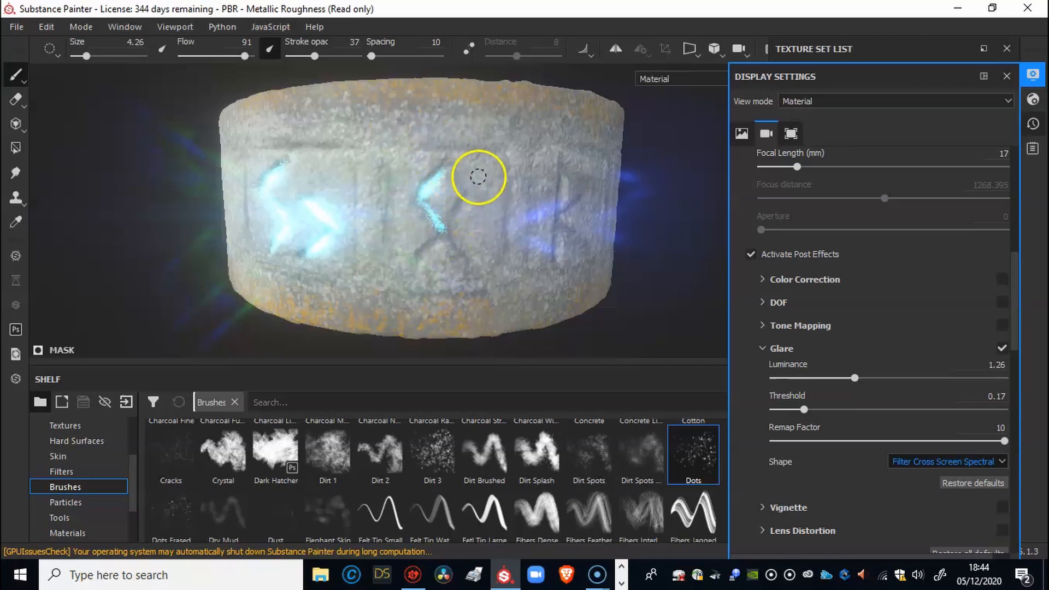
right_click_drag(482, 187, 470, 190, "ctrl")
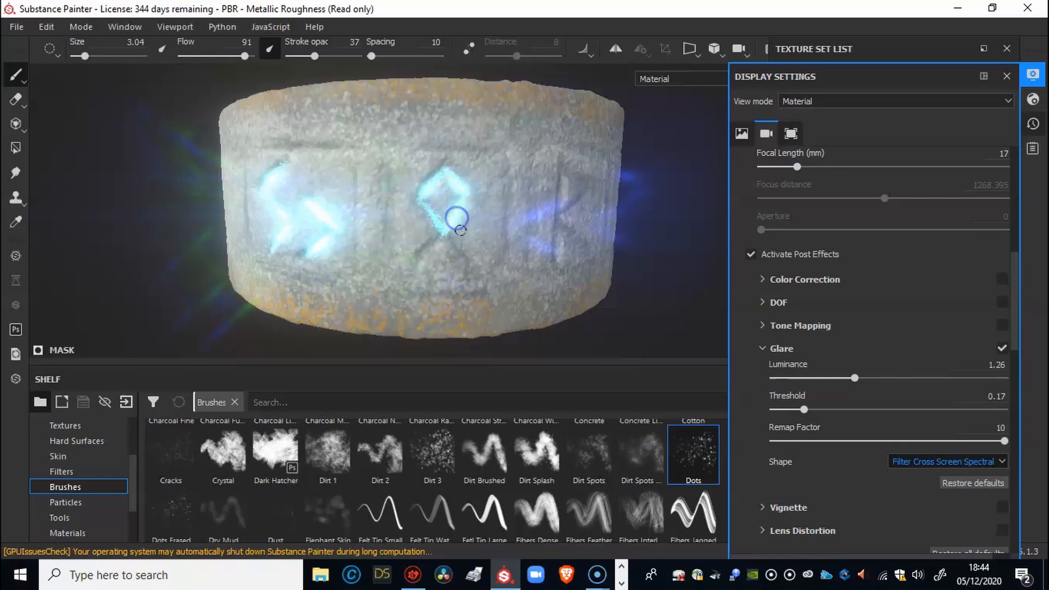
left_click_drag(459, 234, 435, 230, "alt")
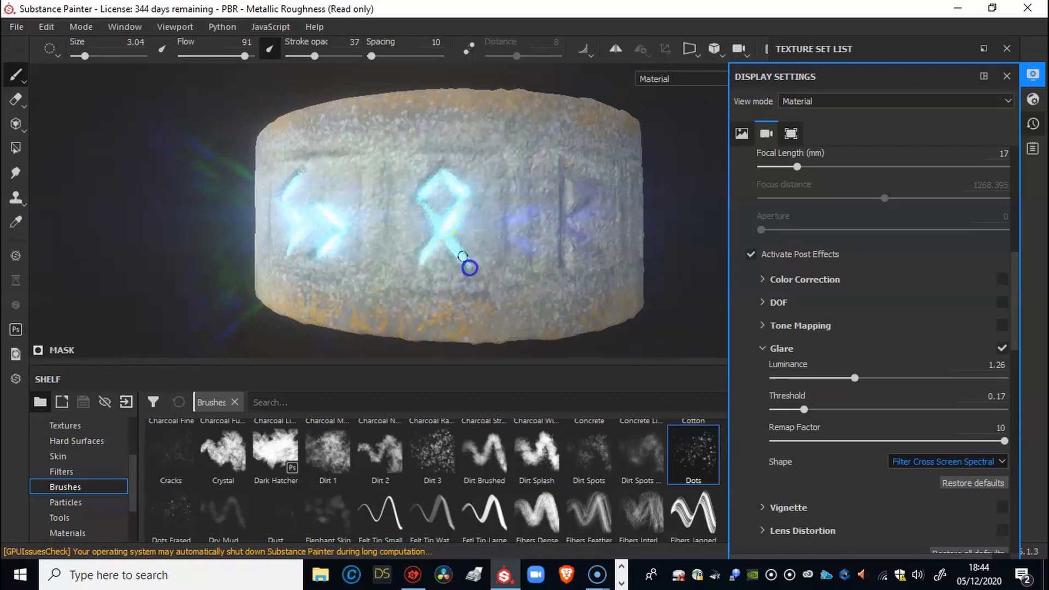
Reduce the brush size to 2.14 and paint the R-shaped rune with straight strokes along its grooves.
mouse_move(482, 229)
left_mouse_down("alt")
mouse_move(412, 211)
mouse_move(398, 227)
mouse_move(568, 230)
mouse_move(494, 251)
mouse_move(529, 215)
mouse_move(510, 215)
mouse_move(575, 215)
mouse_move(436, 228)
left_mouse_up("alt")
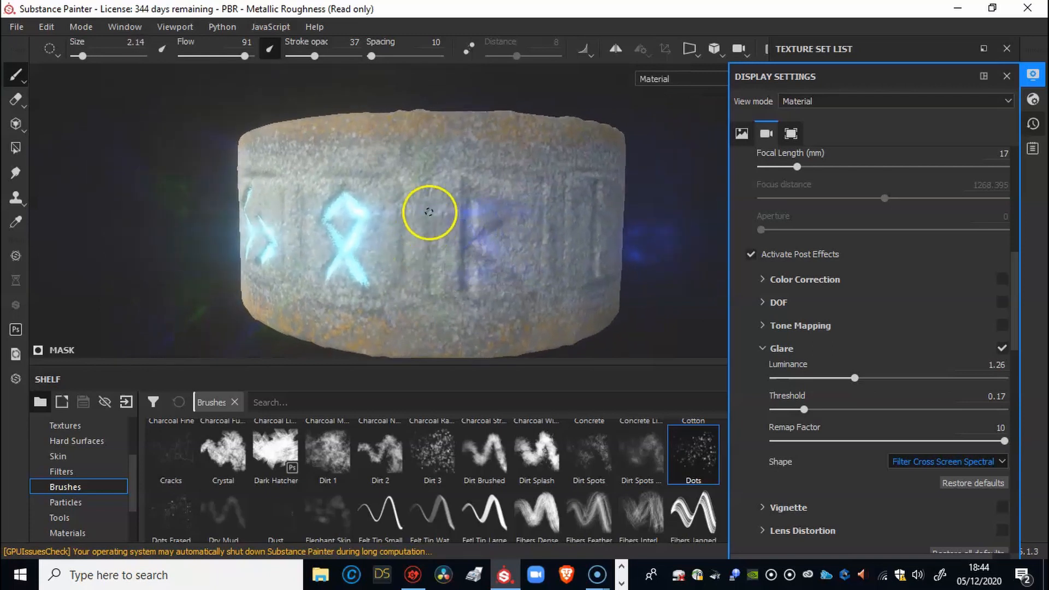
left_click_drag(481, 225, 464, 223, "alt")
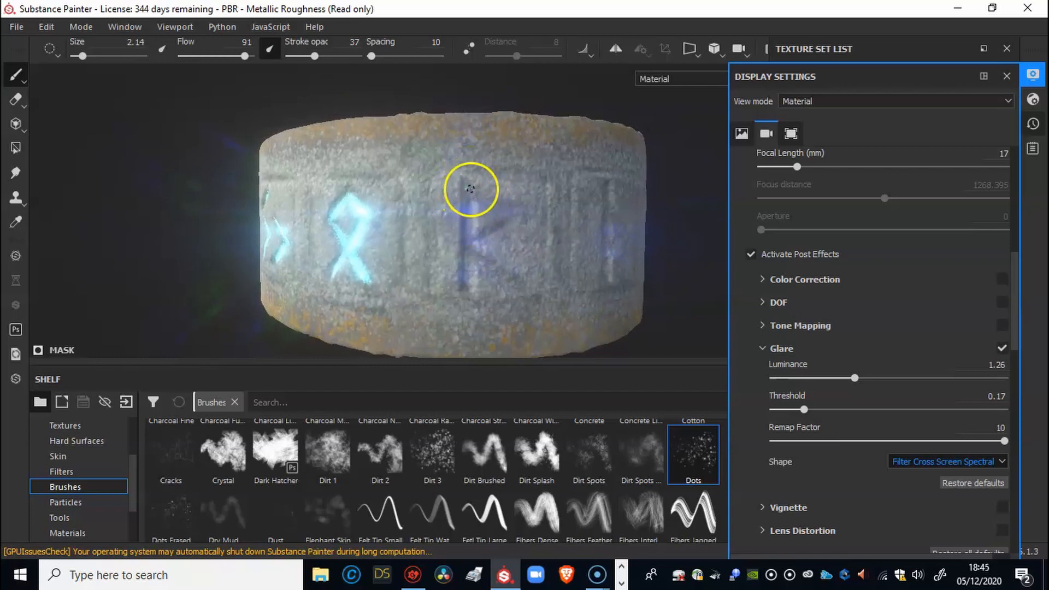
left_click(465, 291, "shift")
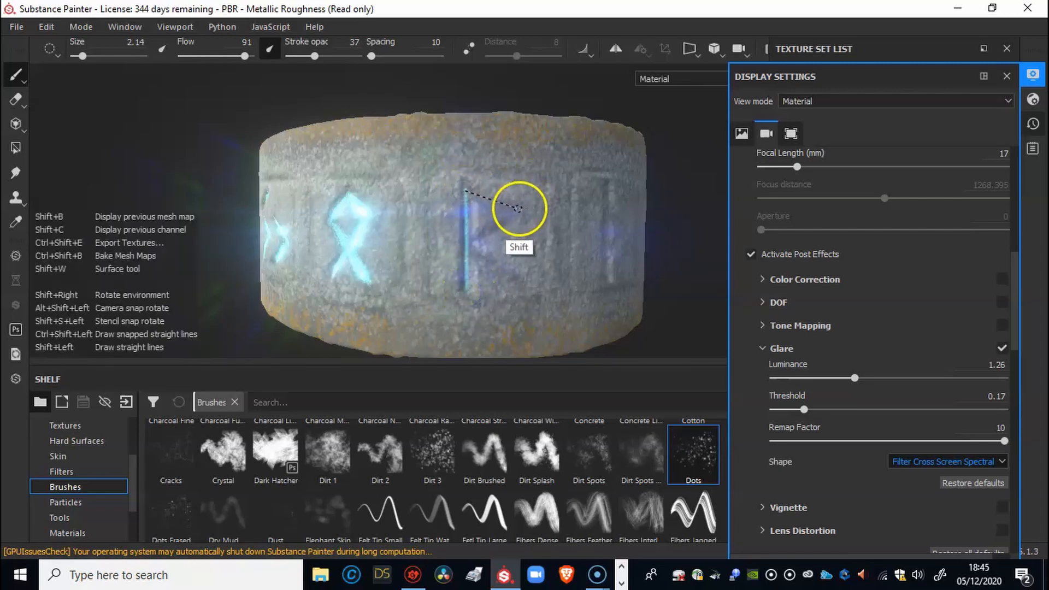
left_click(503, 216, "shift")
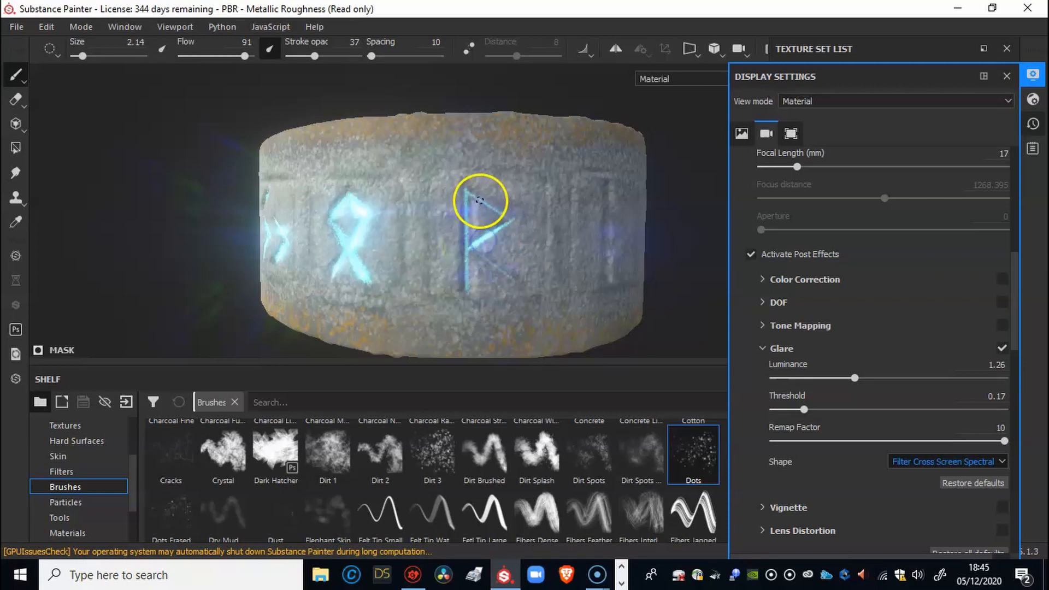
left_click_drag(488, 260, 512, 279)
Paint the straight border grooves around the diamond-topped and S-shaped runes, and erase excess glow from the S-shaped rune.
mouse_move(557, 275)
left_mouse_down("alt")
mouse_move(623, 274)
mouse_move(617, 257)
left_mouse_up("alt")
left_click_drag(300, 175, 378, 176)
left_click_drag(301, 316, 385, 317)
left_click_drag(405, 199, 405, 286)
mouse_move(284, 204)
left_mouse_down()
mouse_move(284, 269)
mouse_move(440, 215)
mouse_move(304, 169)
left_mouse_up()
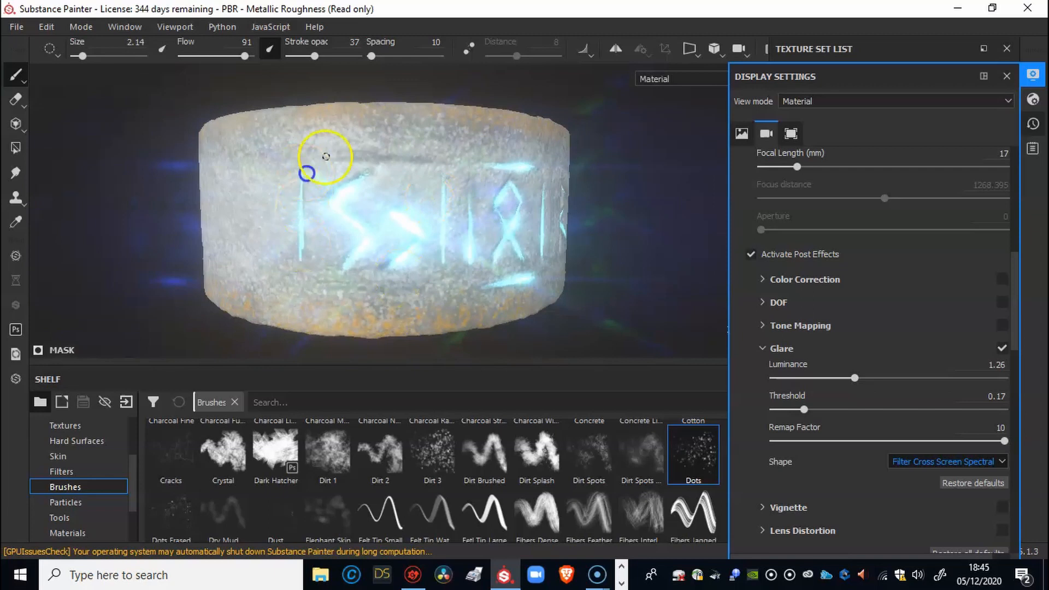
key("e")
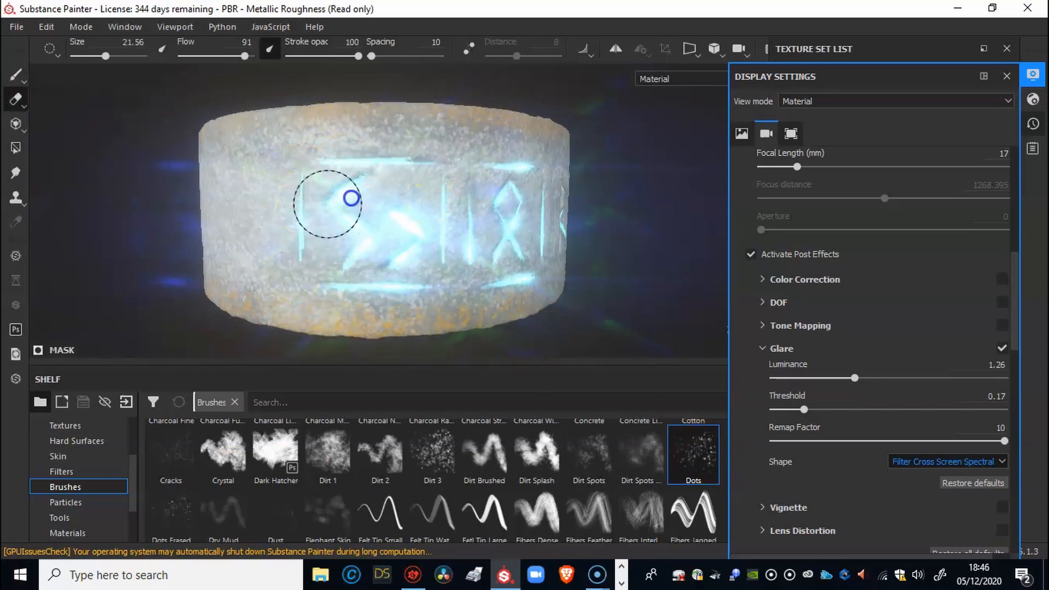
mouse_move(358, 235)
left_mouse_down("alt")
mouse_move(478, 267)
mouse_move(437, 270)
left_mouse_up("alt")
Paint glow into the border grooves around the R-shaped rune and the carved lines beside it.
key("1")
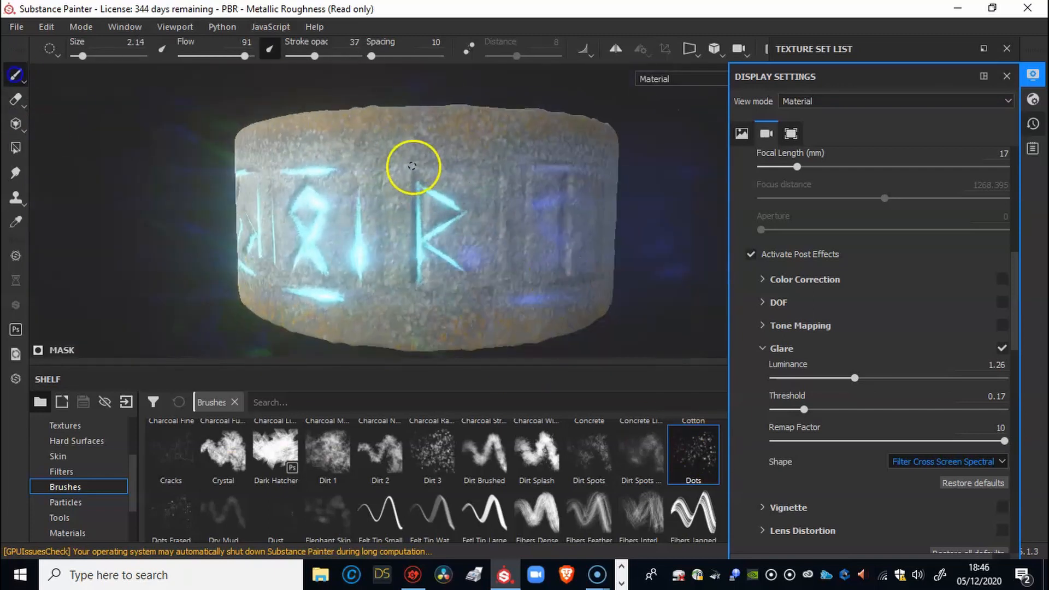
left_click_drag(408, 167, 466, 167)
left_click_drag(382, 180, 383, 280)
mouse_move(501, 276)
left_mouse_down()
mouse_move(501, 198)
mouse_move(543, 182)
mouse_move(377, 187)
left_mouse_up()
mouse_move(377, 187)
left_mouse_down()
mouse_move(417, 185)
mouse_move(452, 289)
left_mouse_up()
mouse_move(347, 194)
left_mouse_down()
mouse_move(346, 304)
mouse_move(434, 308)
left_mouse_up()
left_click_drag(396, 288, 397, 202)
Rotate the environment lighting and paint the borders and S-shaped rune of the next set of carvings.
left_click_drag(411, 254, 554, 272, "alt")
left_click_drag(403, 206, 402, 279)
right_click_drag(77, 220, 216, 233, "shift")
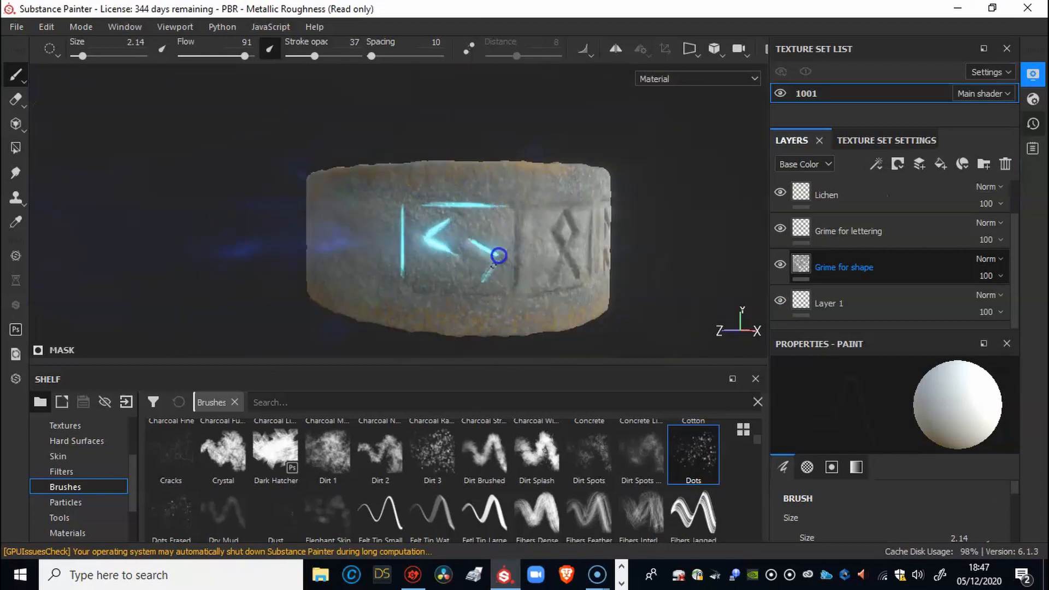
left_click_drag(510, 243, 515, 224, "alt")
Paint the remaining runes and border grooves around the well's side, and clean up the strokes with the eraser.
left_click_drag(607, 270, 501, 261, "alt")
left_click_drag(423, 252, 452, 206, "alt")
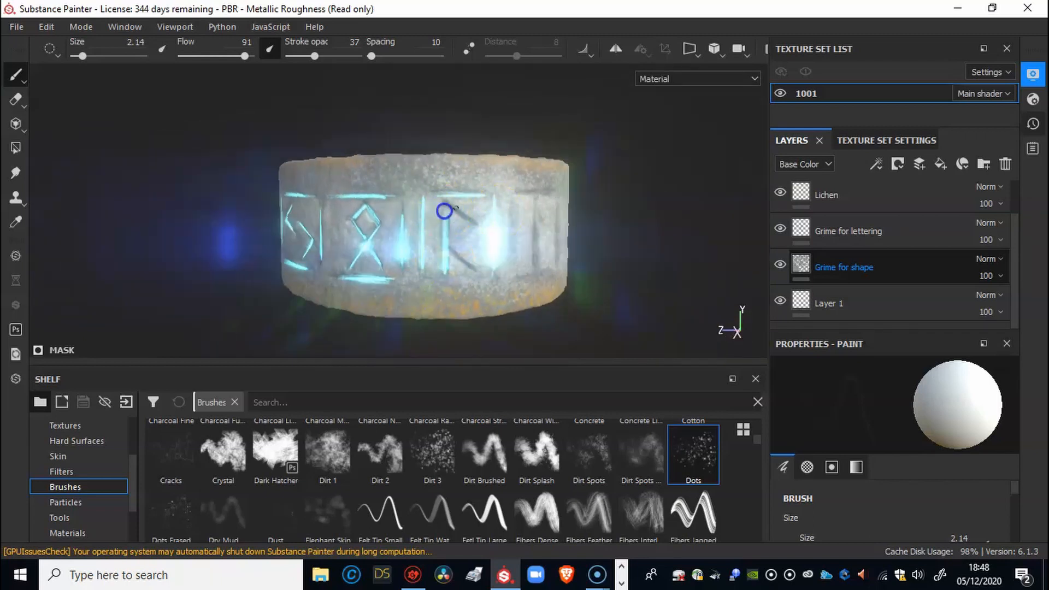
mouse_move(449, 252)
left_mouse_down("alt")
mouse_move(499, 208)
mouse_move(525, 205)
mouse_move(637, 328)
mouse_move(560, 269)
left_mouse_up("alt")
key("e")
mouse_move(468, 265)
left_mouse_down("alt")
mouse_move(284, 274)
mouse_move(557, 271)
mouse_move(548, 309)
mouse_move(613, 241)
mouse_move(445, 257)
left_mouse_up("alt")
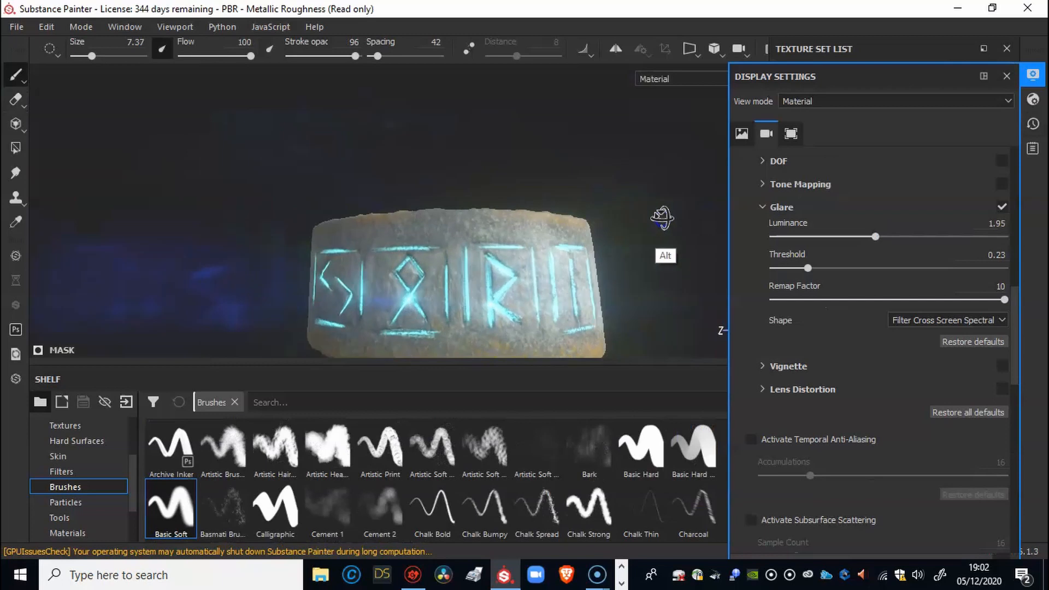
Choose the Kyle's brush with the curved chevron tip and set its size to 12.57 for the well's top face.
left_click_drag(662, 218, 547, 306, "alt")
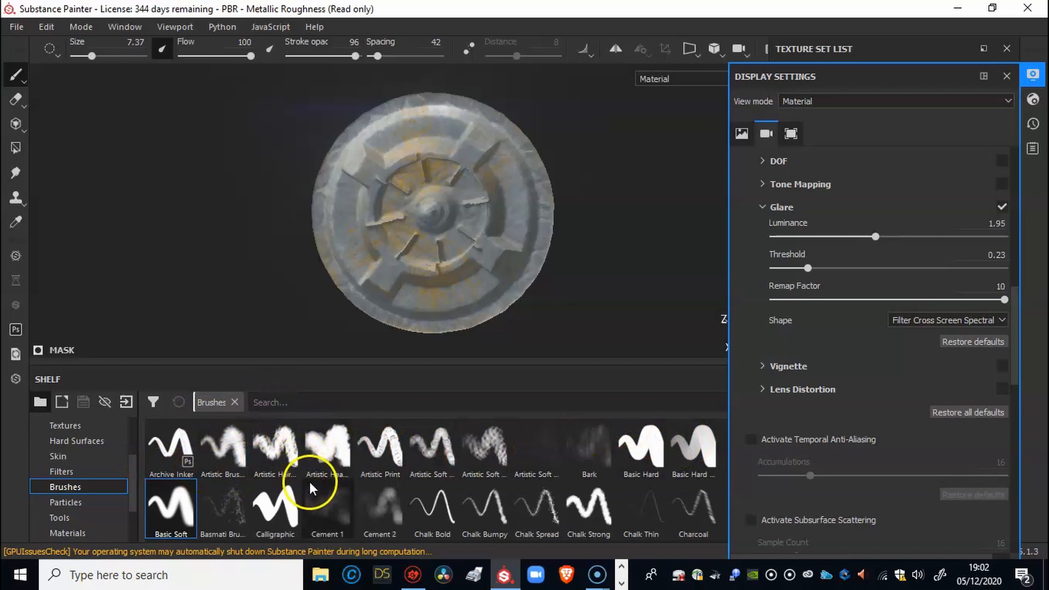
left_click(496, 488)
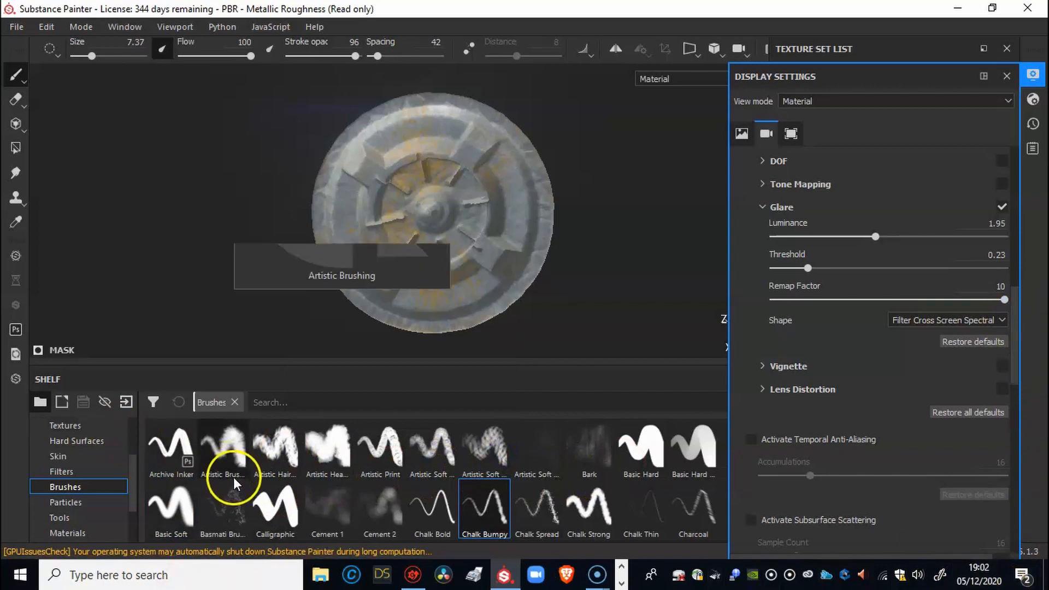
scroll(236, 477, "down", 5)
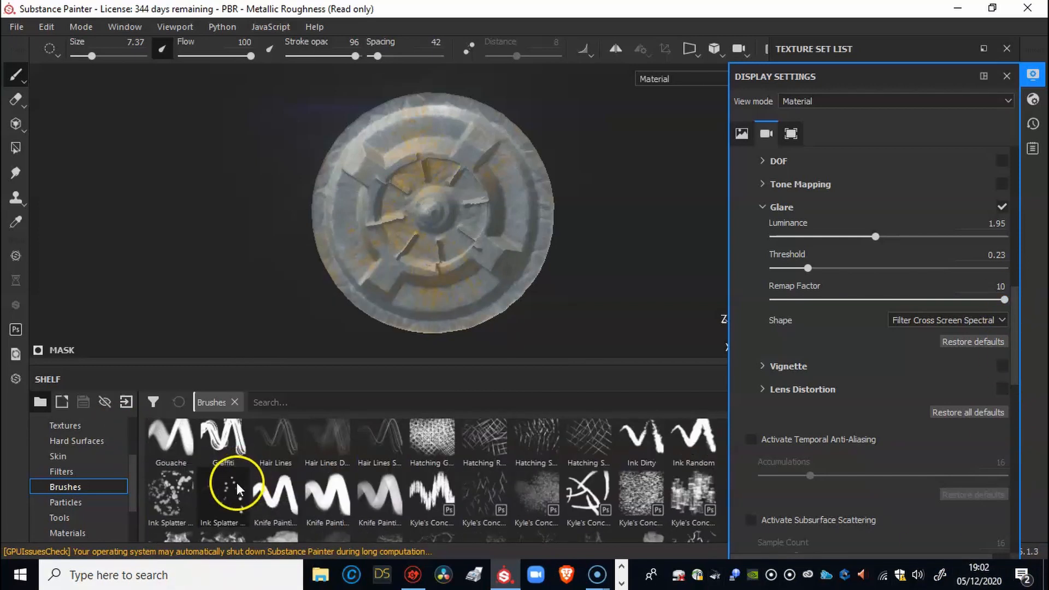
left_click(577, 479)
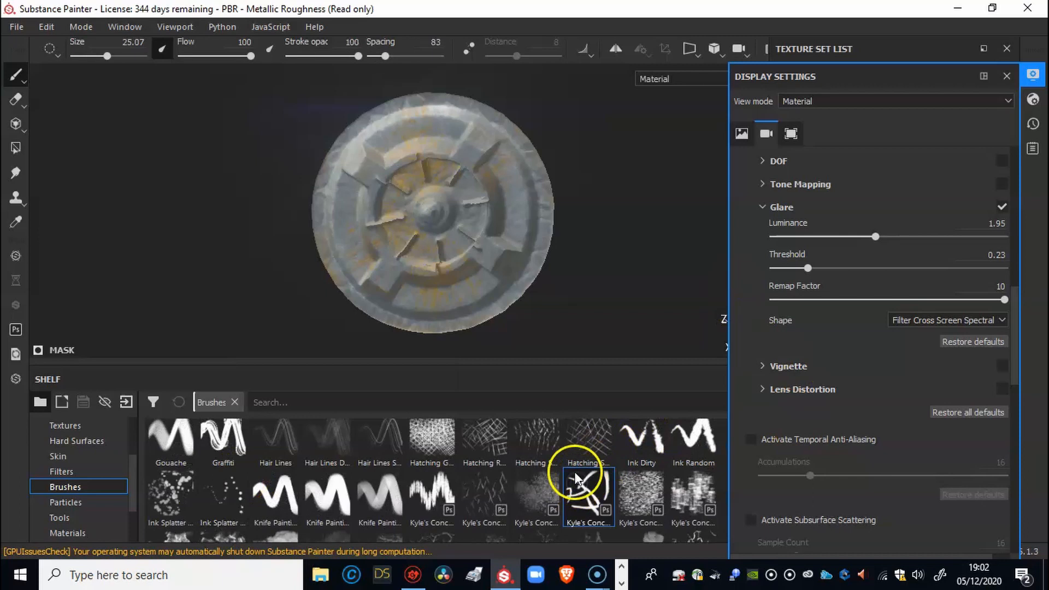
right_click_drag(417, 243, 623, 244, "alt")
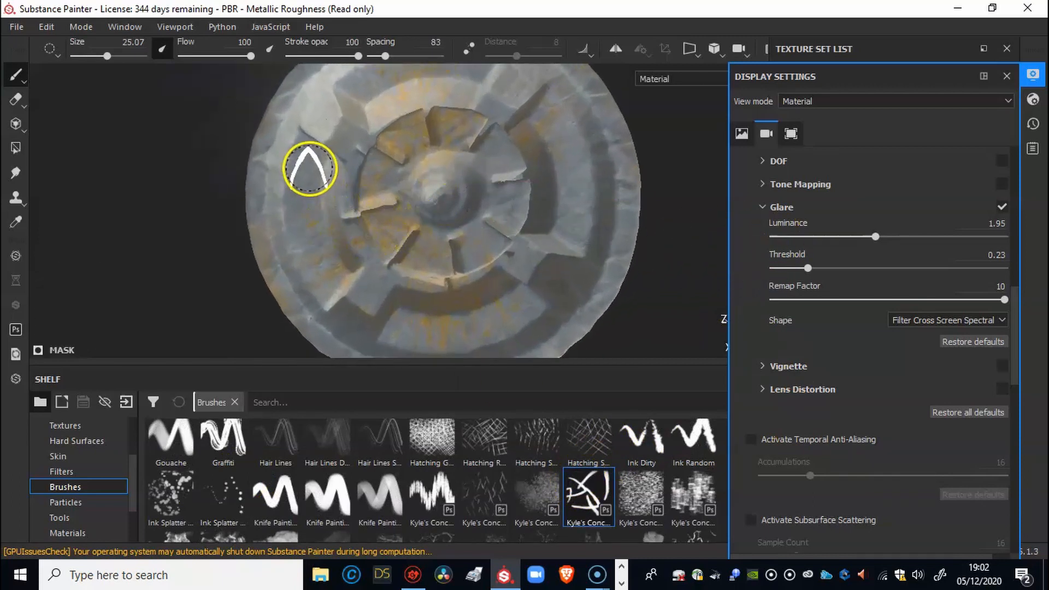
mouse_move(310, 174)
right_mouse_down("alt")
mouse_move(296, 176)
mouse_move(330, 166)
mouse_move(253, 172)
right_mouse_up("alt")
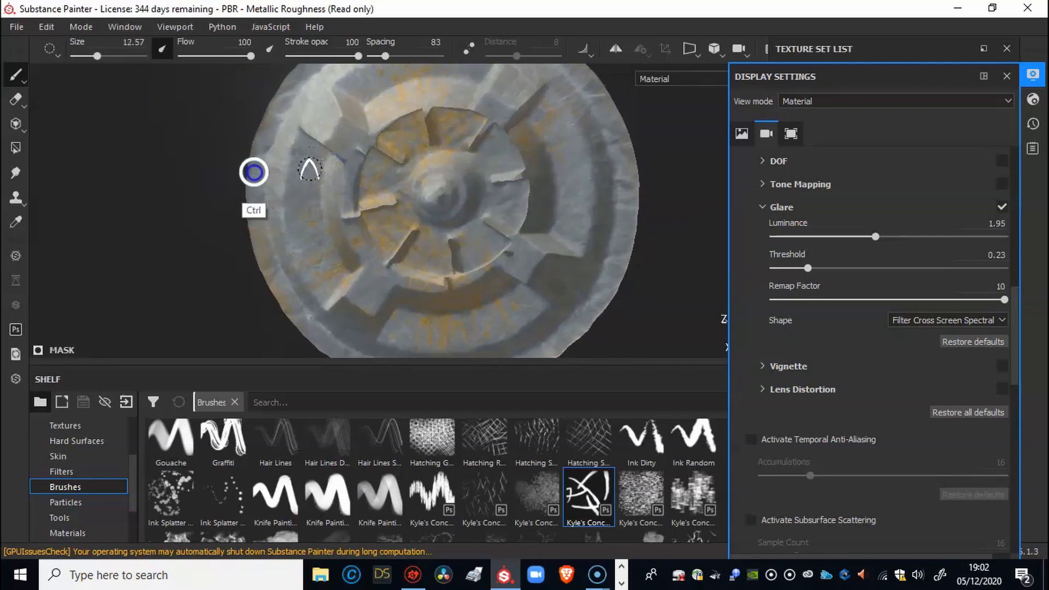
Paint glowing chevrons into three recessed arc segments of the top face, and reduce the Glare luminance to 0.05.
left_click_drag(309, 162, 301, 200)
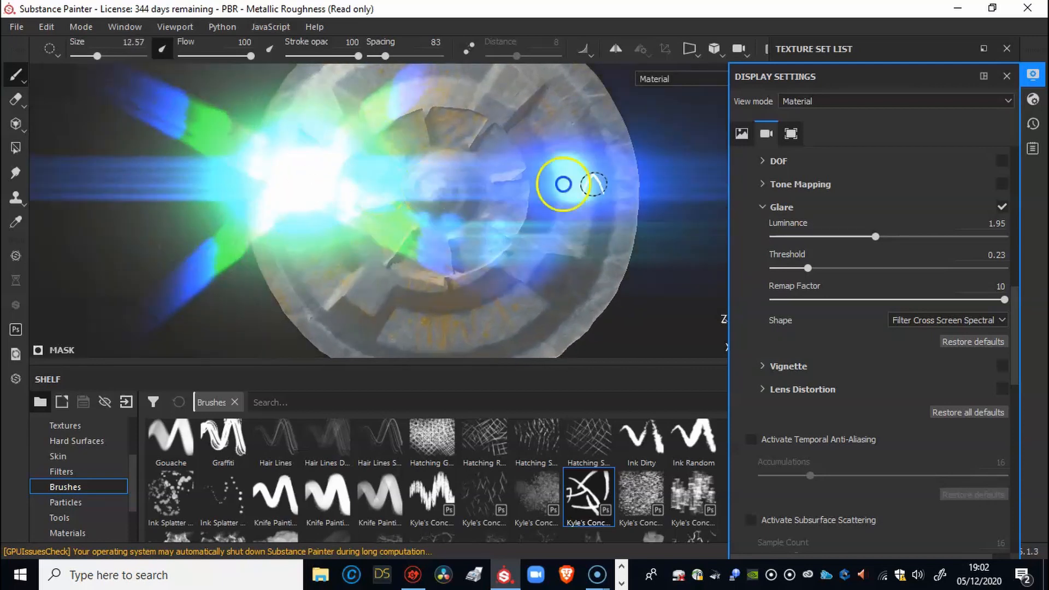
left_click_drag(874, 236, 789, 236)
mouse_move(301, 188)
left_mouse_down()
mouse_move(300, 236)
mouse_move(319, 280)
left_mouse_up()
left_click_drag(409, 334, 516, 316)
mouse_move(576, 228)
left_mouse_down()
mouse_move(575, 159)
mouse_move(555, 114)
left_mouse_up()
Paint glowing chevrons into the remaining recessed arc segment and try a glow spot on the central boss.
left_click_drag(462, 123, 520, 122, "alt")
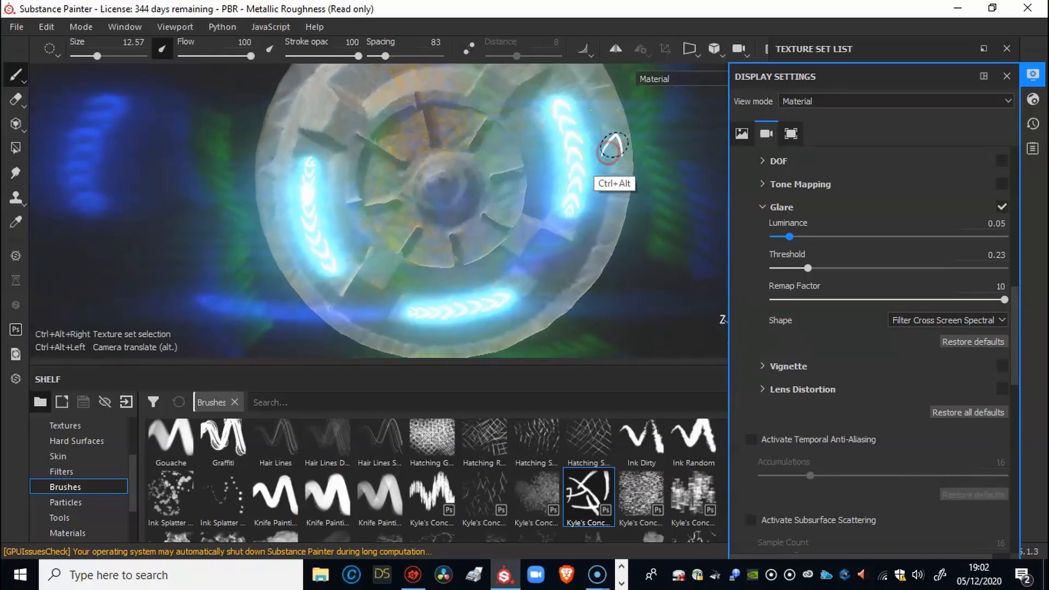
left_click_drag(640, 139, 681, 201, "ctrl+alt")
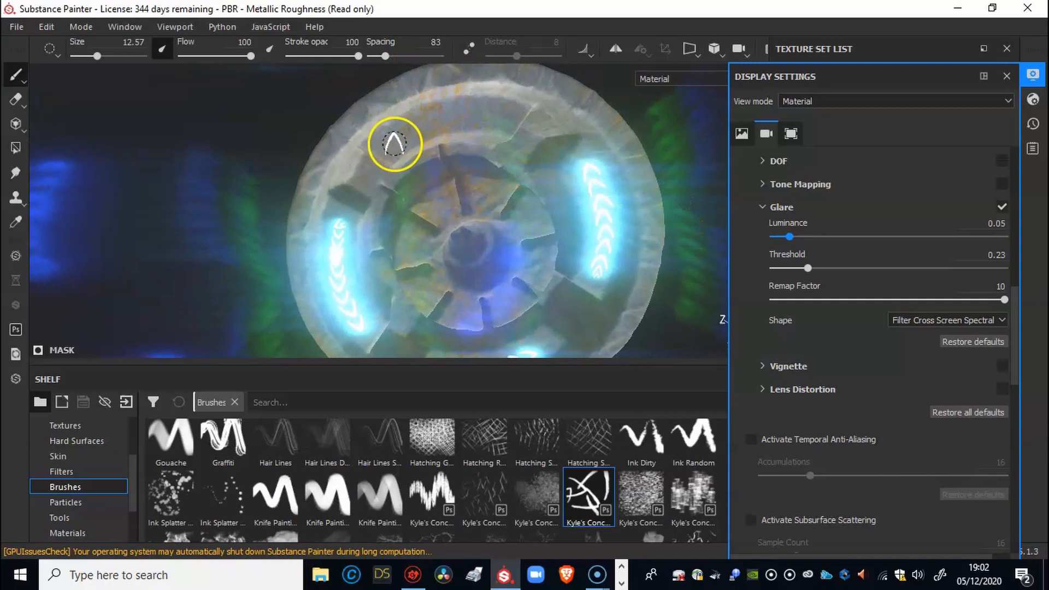
mouse_move(498, 110)
left_mouse_down("alt")
mouse_move(537, 209)
mouse_move(569, 136)
mouse_move(660, 148)
mouse_move(552, 140)
mouse_move(568, 143)
mouse_move(550, 216)
mouse_move(461, 251)
left_mouse_up("alt")
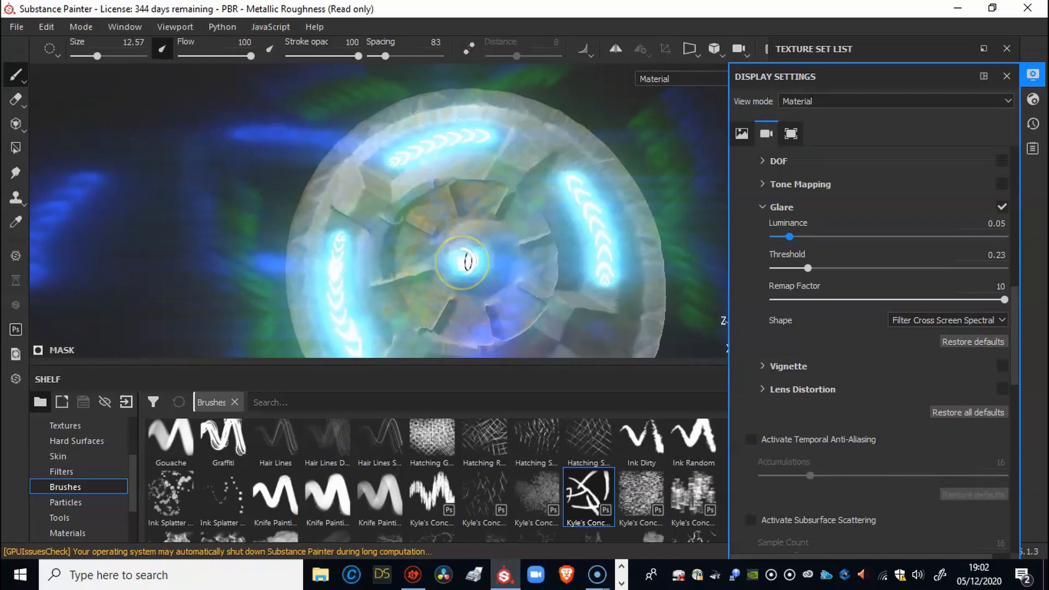
Set the brush's stroke opacity to 52, spacing to 51 and flow to 39, and paint swirling chevrons around the central boss.
left_click_drag(513, 253, 467, 263, "alt")
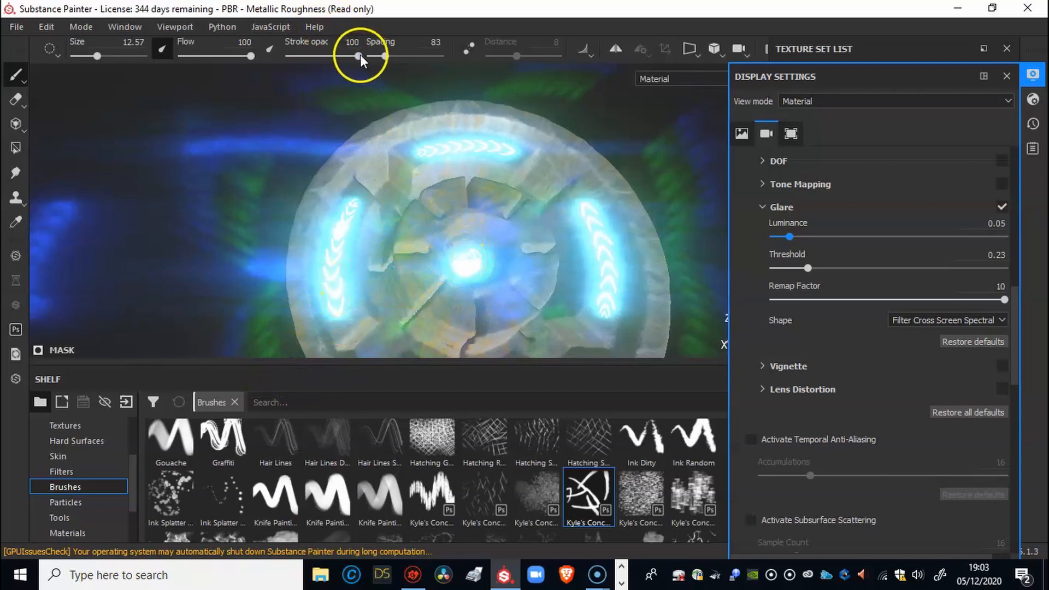
left_click_drag(357, 55, 325, 56)
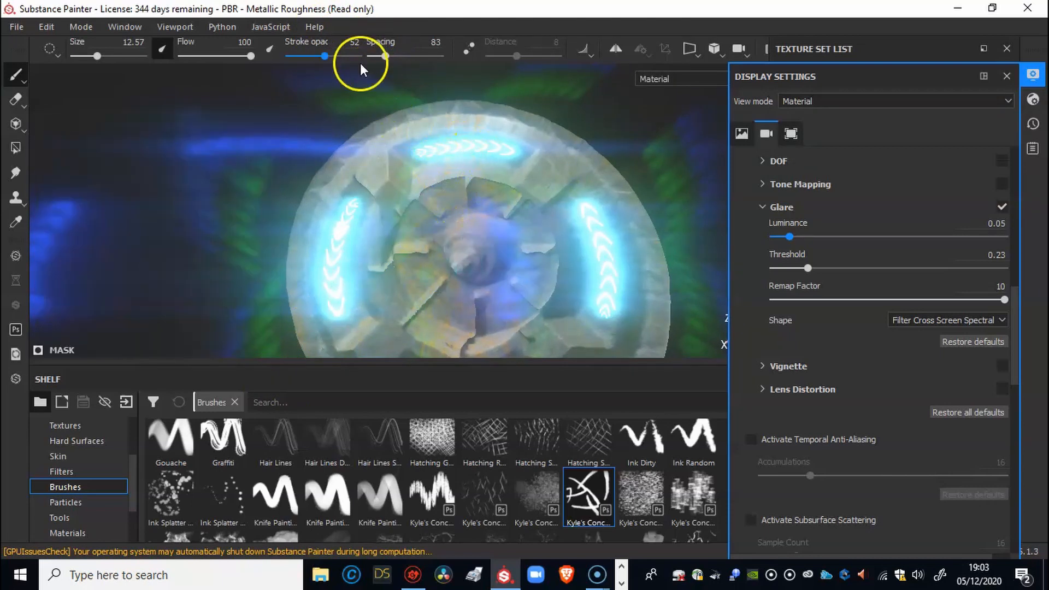
left_click_drag(385, 57, 380, 56)
left_click_drag(250, 56, 228, 59)
mouse_move(462, 273)
left_mouse_down("alt")
mouse_move(475, 310)
mouse_move(471, 247)
mouse_move(457, 229)
mouse_move(480, 234)
mouse_move(456, 234)
mouse_move(498, 265)
mouse_move(498, 211)
mouse_move(440, 234)
mouse_move(487, 253)
mouse_move(511, 203)
mouse_move(421, 206)
mouse_move(461, 284)
mouse_move(535, 234)
mouse_move(482, 234)
mouse_move(391, 197)
mouse_move(387, 235)
left_mouse_up("alt")
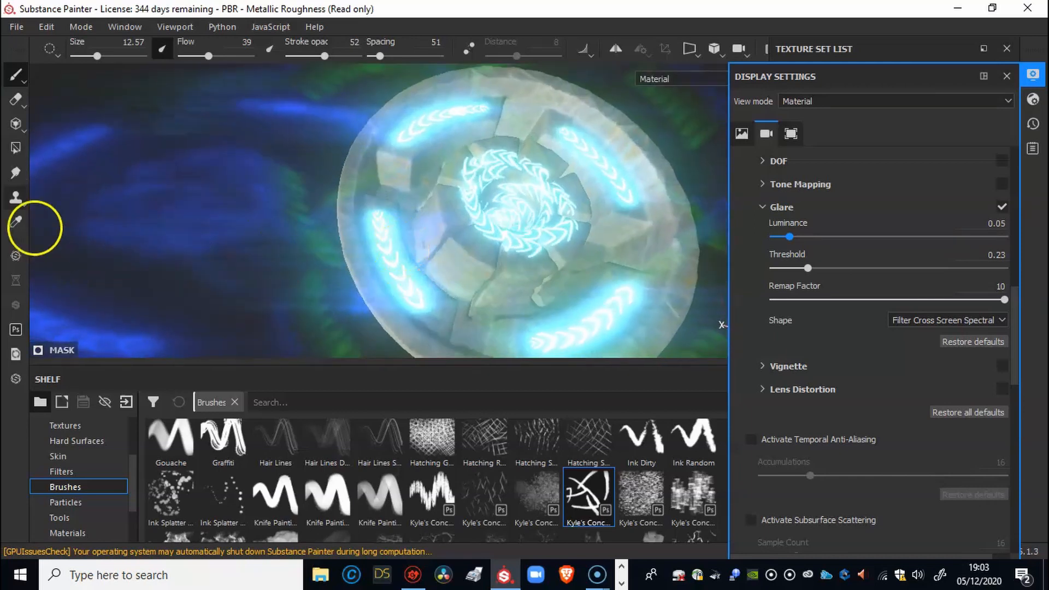
Set the eraser's spacing to 33, and use it with a Hatching brush and Ink Random to erase the outer chevrons around the central boss.
left_click(17, 99)
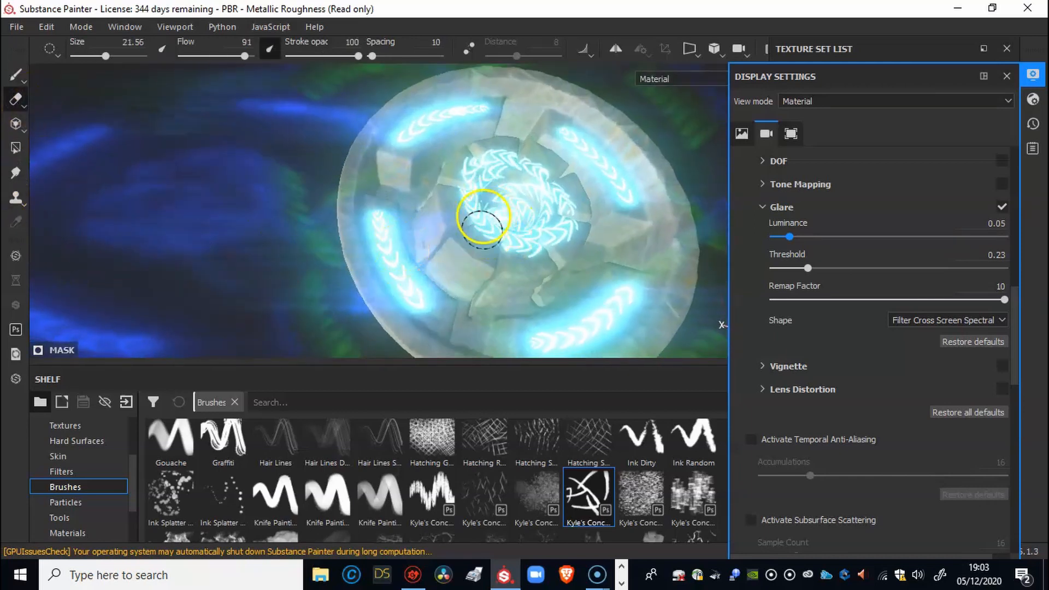
mouse_move(372, 55)
left_mouse_down()
mouse_move(403, 57)
mouse_move(377, 56)
left_mouse_up()
left_click_drag(593, 181, 528, 191, "alt")
mouse_move(655, 192)
left_mouse_down("ctrl+alt")
mouse_move(519, 218)
mouse_move(442, 251)
mouse_move(398, 240)
left_mouse_up("ctrl+alt")
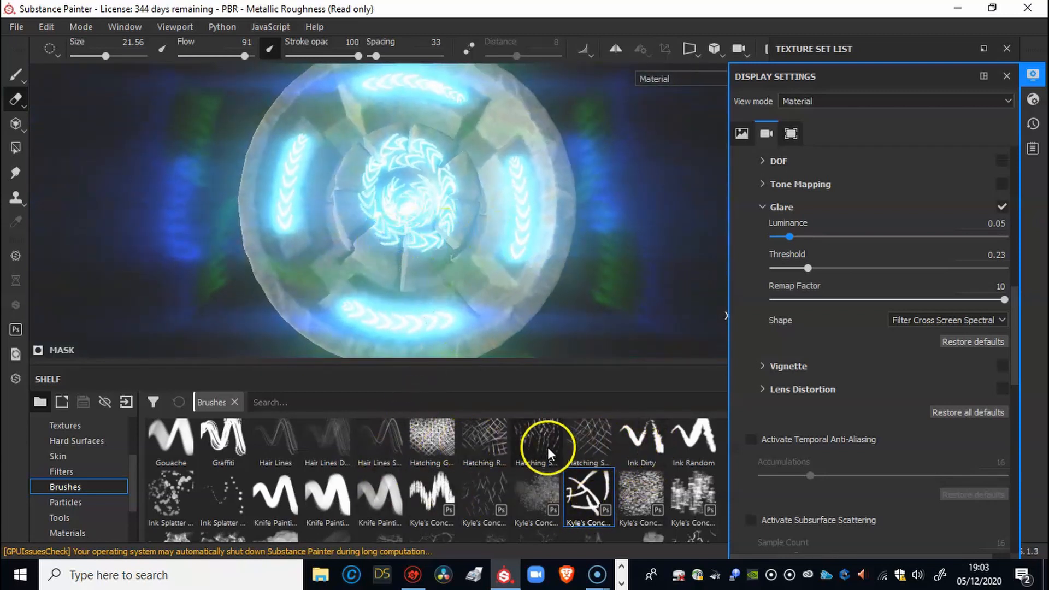
left_click(502, 432)
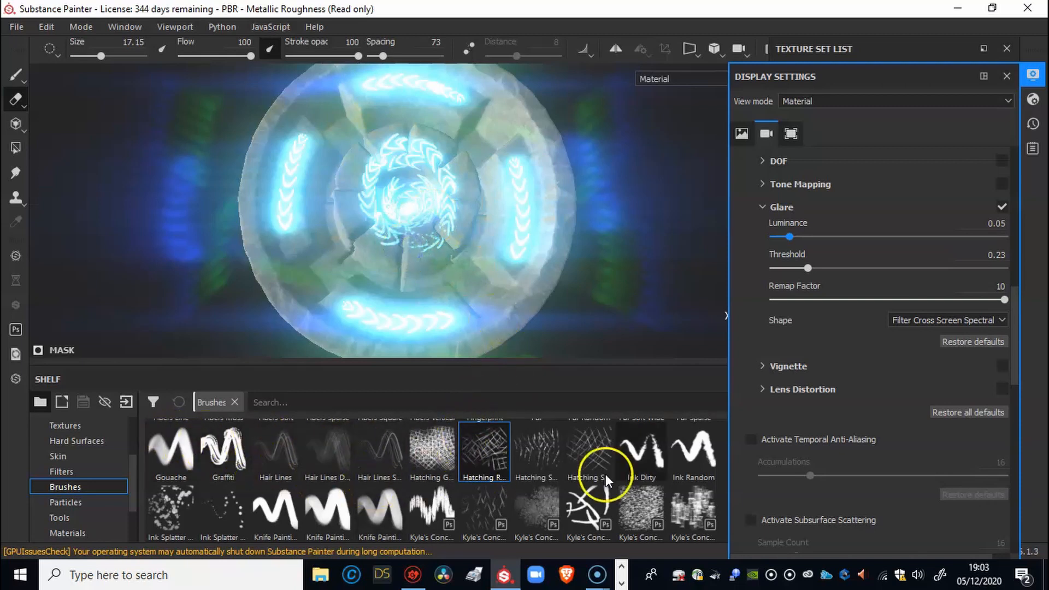
left_click(686, 451)
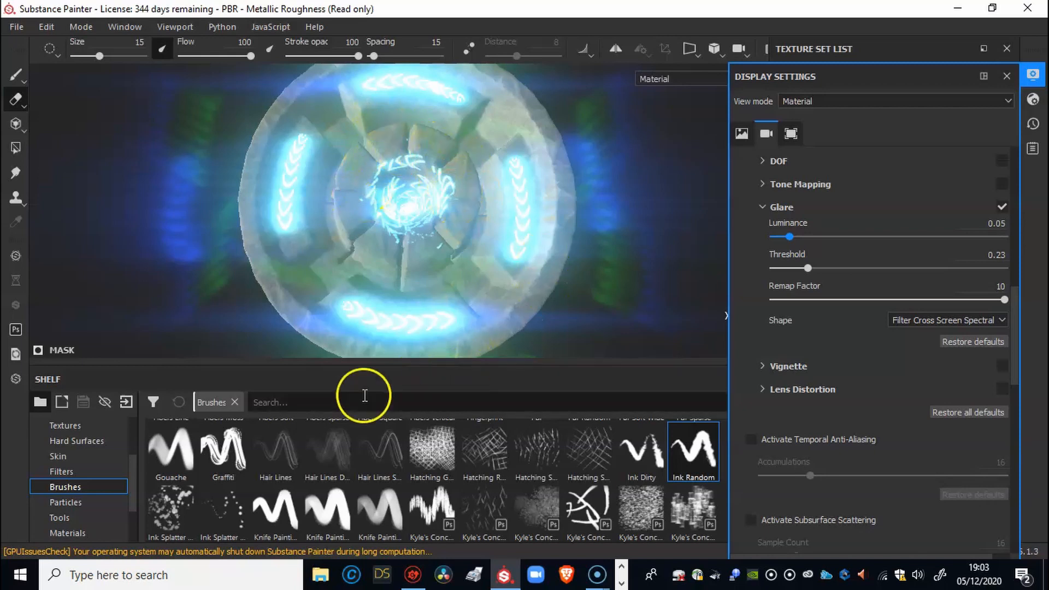
Break up the edges of the boss's glow by erasing with the Hatching, Ink Dirty and Kyle's brushes.
left_click(428, 454)
left_click(484, 449)
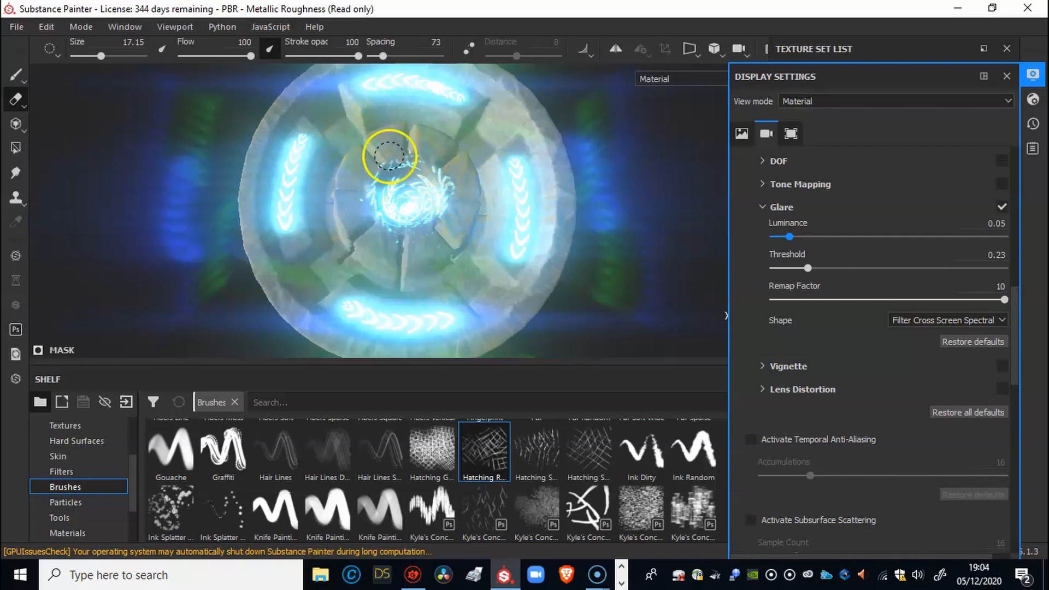
left_click(641, 449)
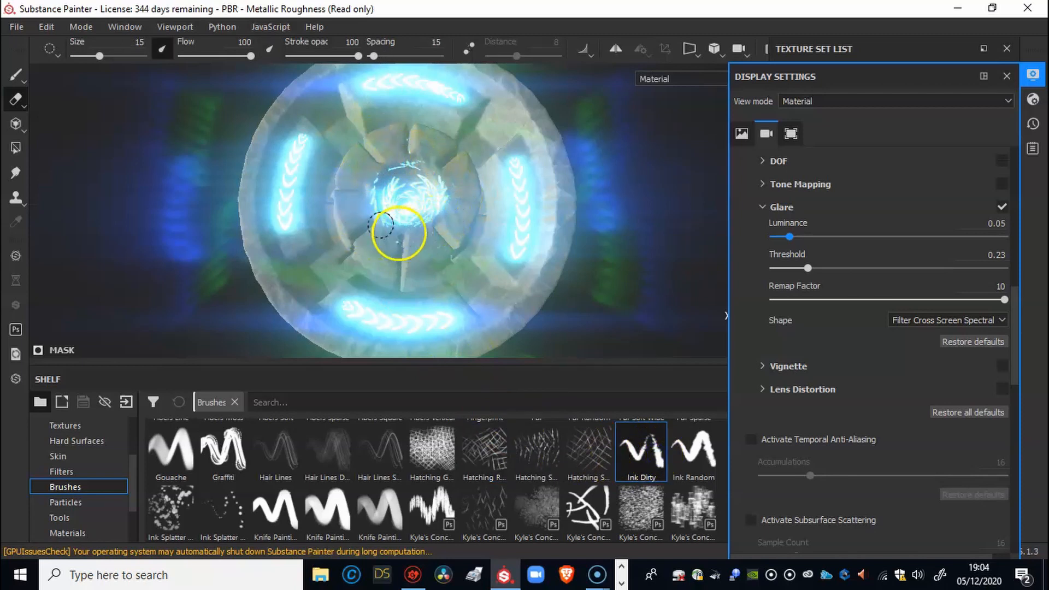
left_click_drag(402, 253, 599, 181, "alt")
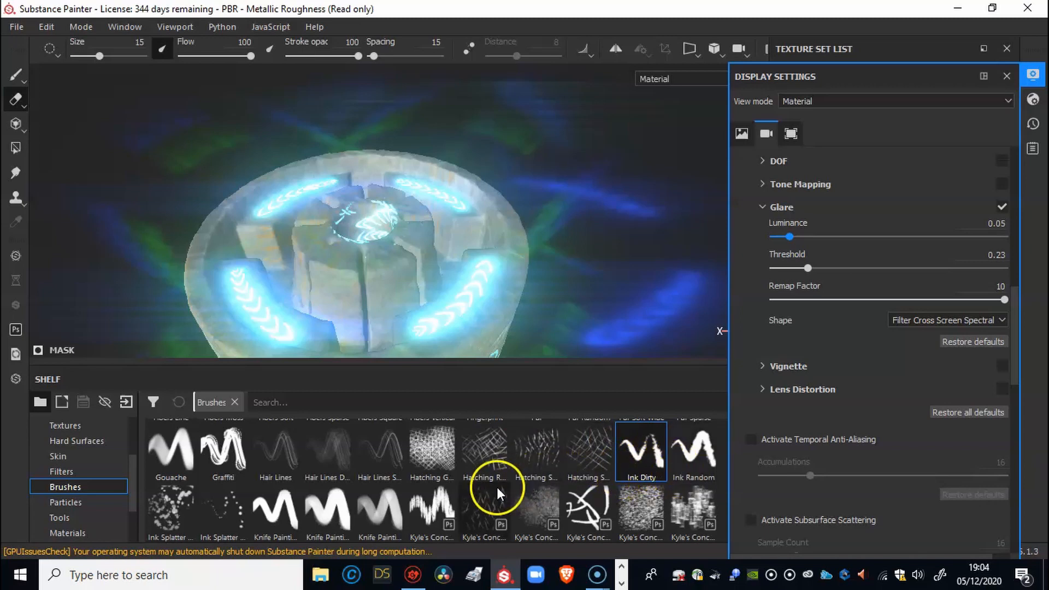
left_click(585, 505)
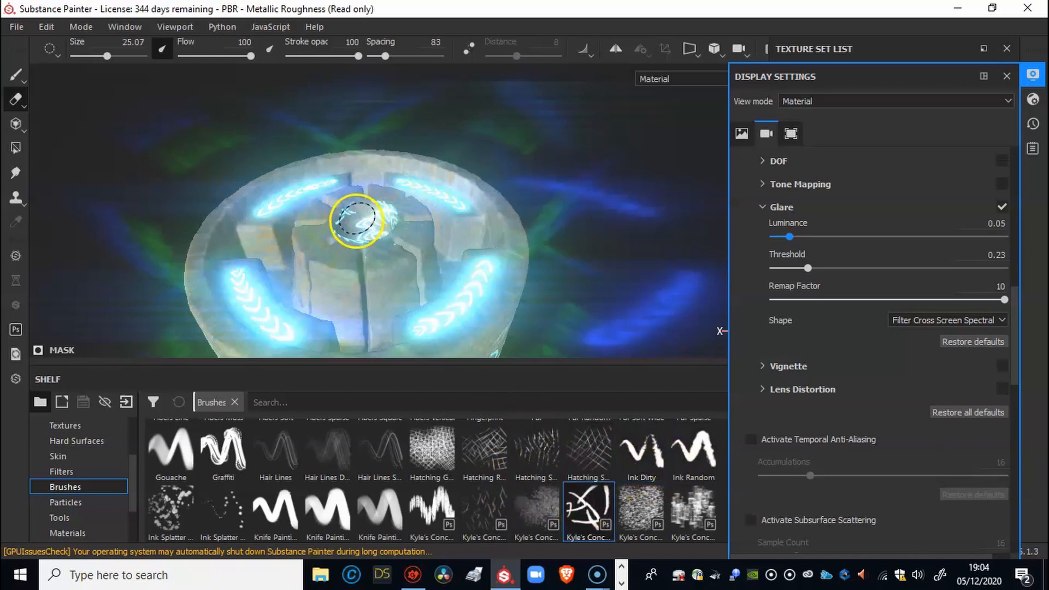
left_click_drag(389, 273, 328, 216, "alt")
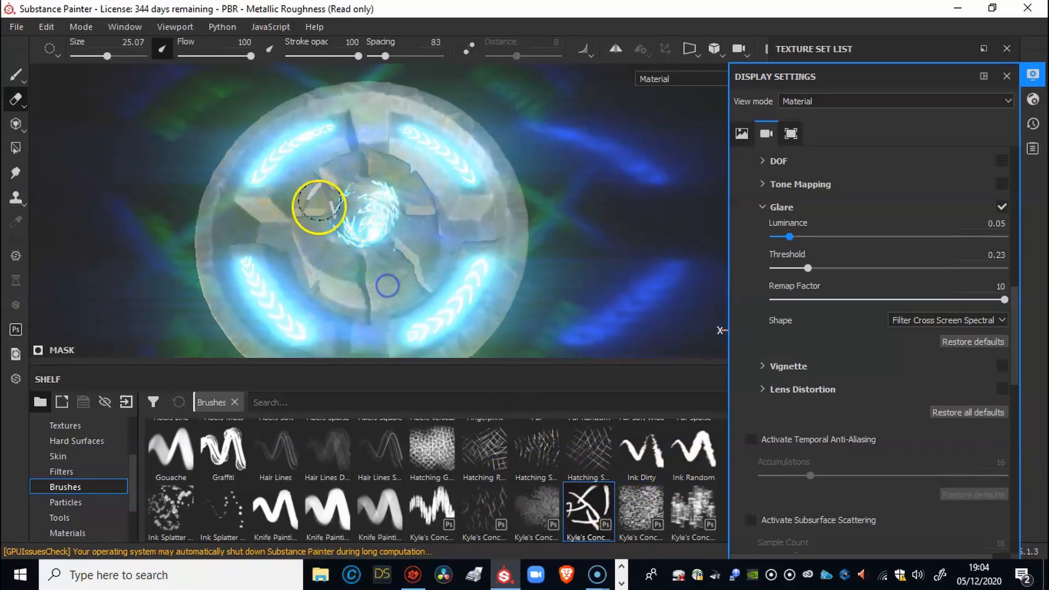
Paint over the central boss to fill its glow, and add hatched strokes across it with a Hatching brush.
left_click(16, 75)
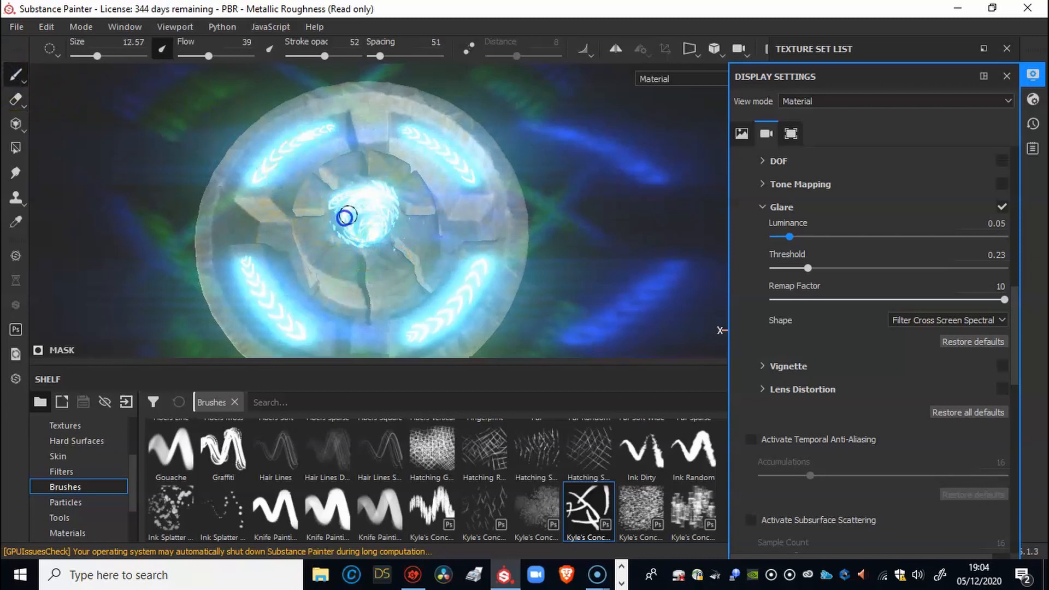
mouse_move(339, 205)
left_mouse_down()
mouse_move(390, 225)
mouse_move(362, 207)
mouse_move(362, 244)
left_mouse_up()
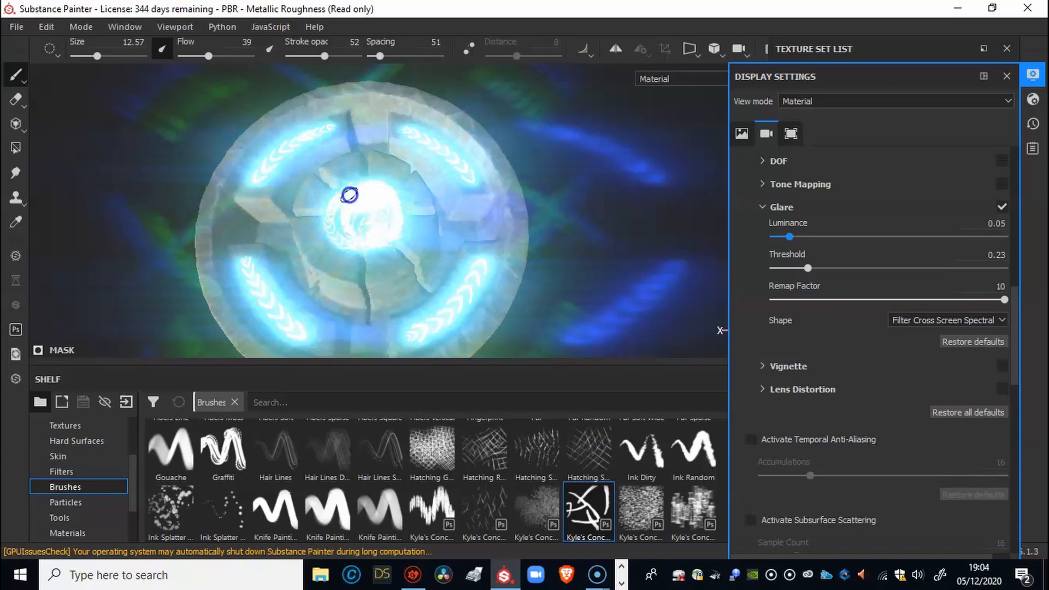
left_click(694, 458)
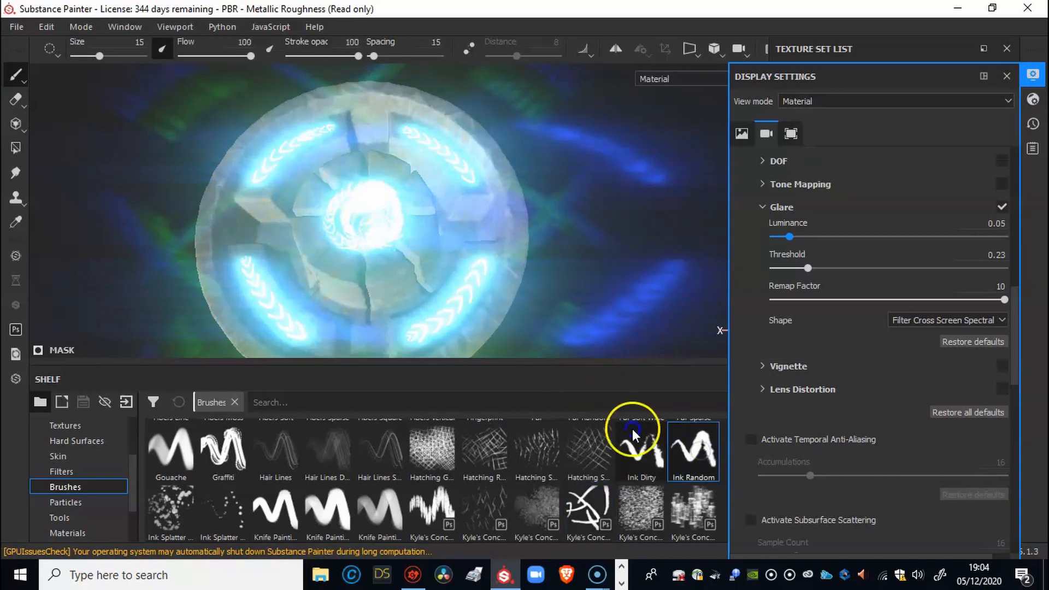
left_click(588, 455)
mouse_move(322, 218)
left_mouse_down()
mouse_move(352, 243)
mouse_move(399, 240)
left_mouse_up()
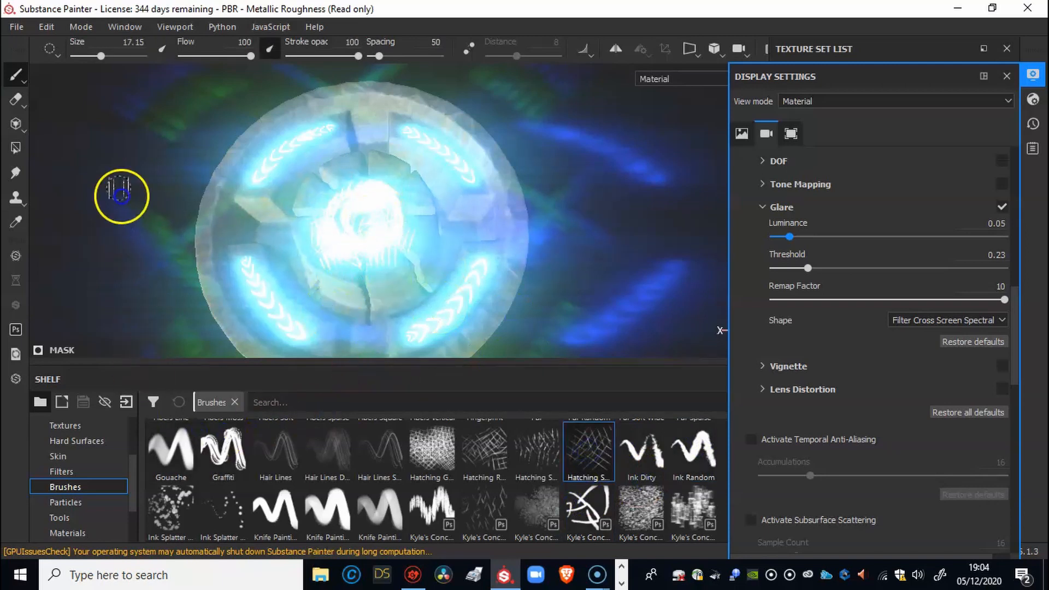
Erase the excess hatching around the central boss with the size 25.07 eraser.
left_click(15, 99)
mouse_move(321, 235)
left_mouse_down()
mouse_move(342, 251)
mouse_move(316, 232)
mouse_move(331, 218)
left_mouse_up()
mouse_move(343, 254)
left_mouse_down()
mouse_move(305, 253)
mouse_move(410, 253)
mouse_move(374, 257)
mouse_move(410, 214)
left_mouse_up()
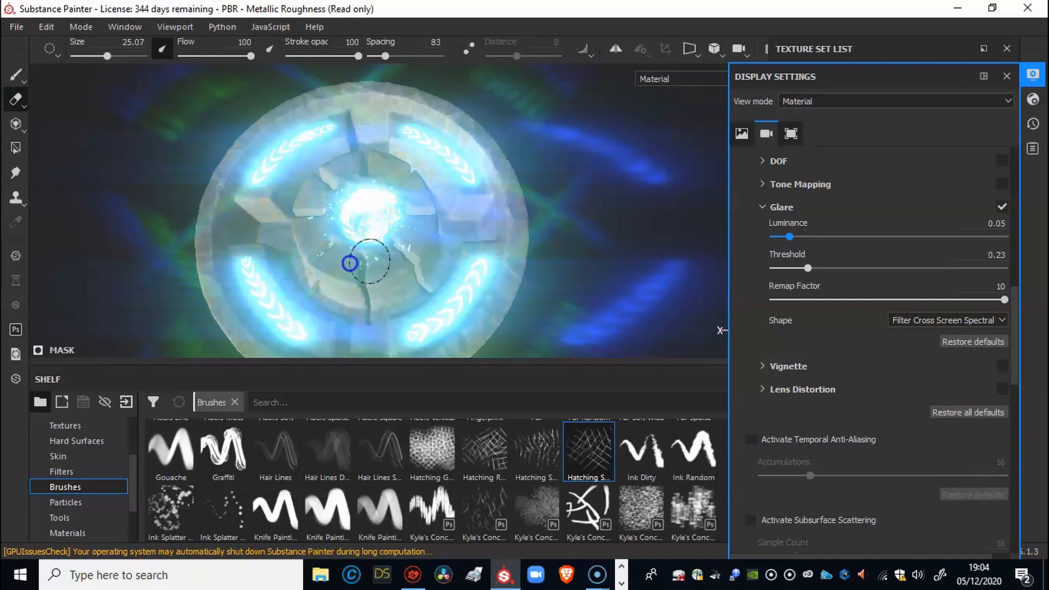
left_click(384, 265)
left_click(382, 236)
left_click(387, 187)
left_click(351, 176)
Thin out the remaining glow on the central boss with eraser dabs from a tilted view of the well.
mouse_move(286, 260)
left_mouse_down("alt")
mouse_move(490, 218)
mouse_move(417, 244)
left_mouse_up("alt")
left_click(298, 152)
left_click(323, 136)
left_click(318, 167)
mouse_move(291, 171)
left_mouse_down("alt")
mouse_move(478, 150)
mouse_move(414, 194)
mouse_move(322, 204)
mouse_move(342, 173)
left_mouse_up("alt")
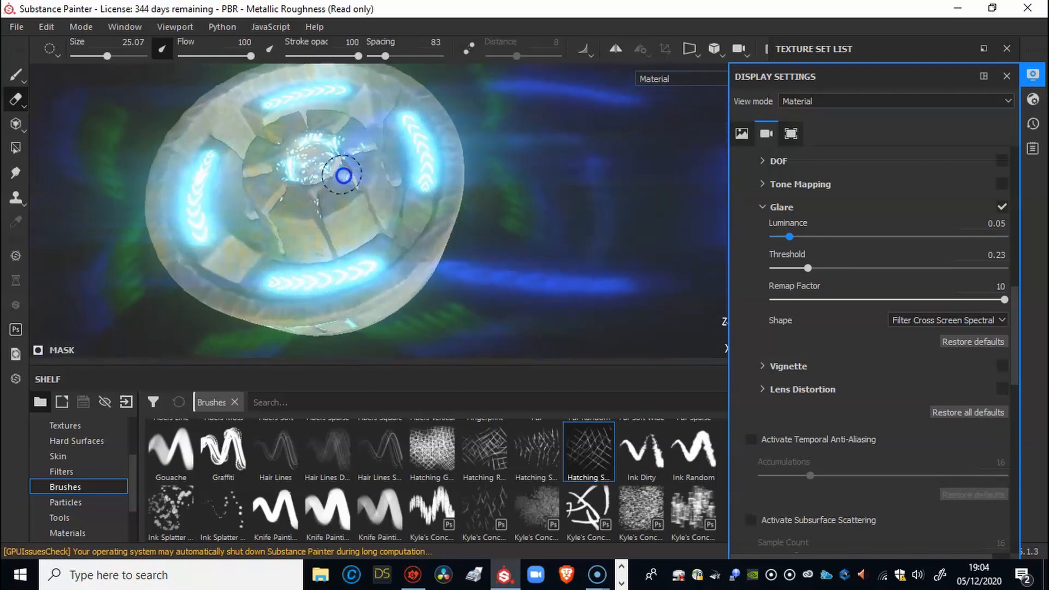
left_click_drag(334, 227, 424, 152, "alt")
left_click_drag(261, 229, 332, 256, "alt")
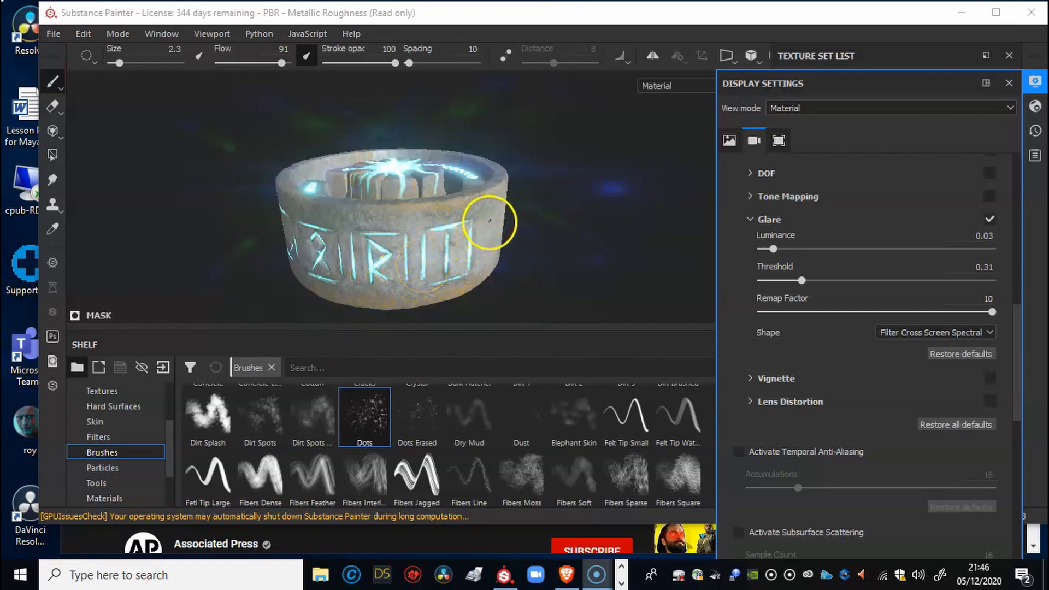
Check the glowing well from several angles and try a Glare luminance of 0.1.
mouse_move(545, 217)
left_mouse_down("alt")
mouse_move(551, 227)
mouse_move(498, 229)
mouse_move(562, 229)
left_mouse_up("alt")
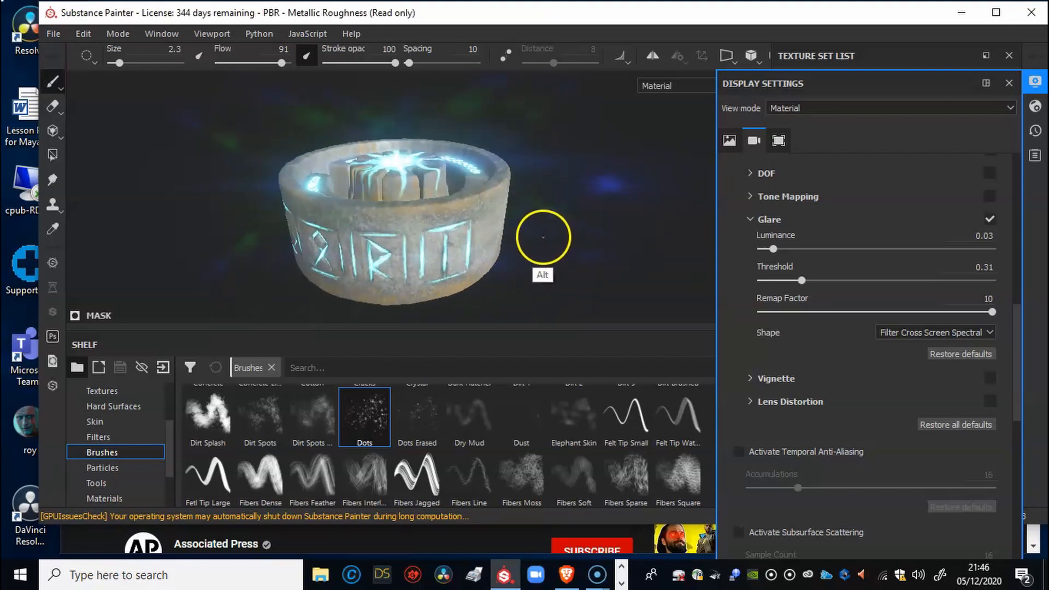
left_click_drag(513, 244, 452, 256, "alt")
left_click_drag(552, 238, 464, 159, "alt")
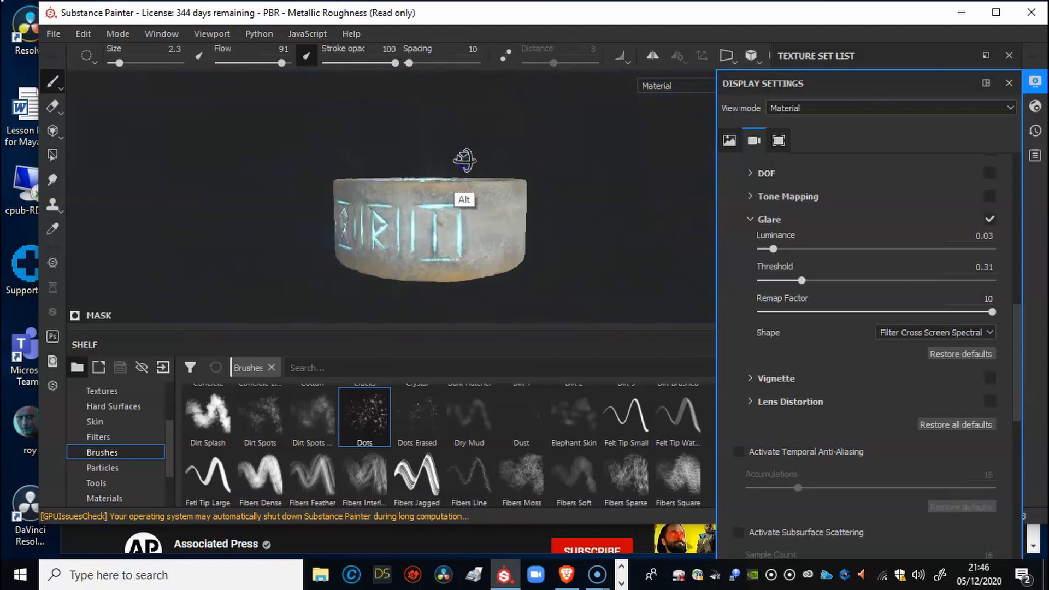
left_click_drag(507, 206, 533, 226, "alt")
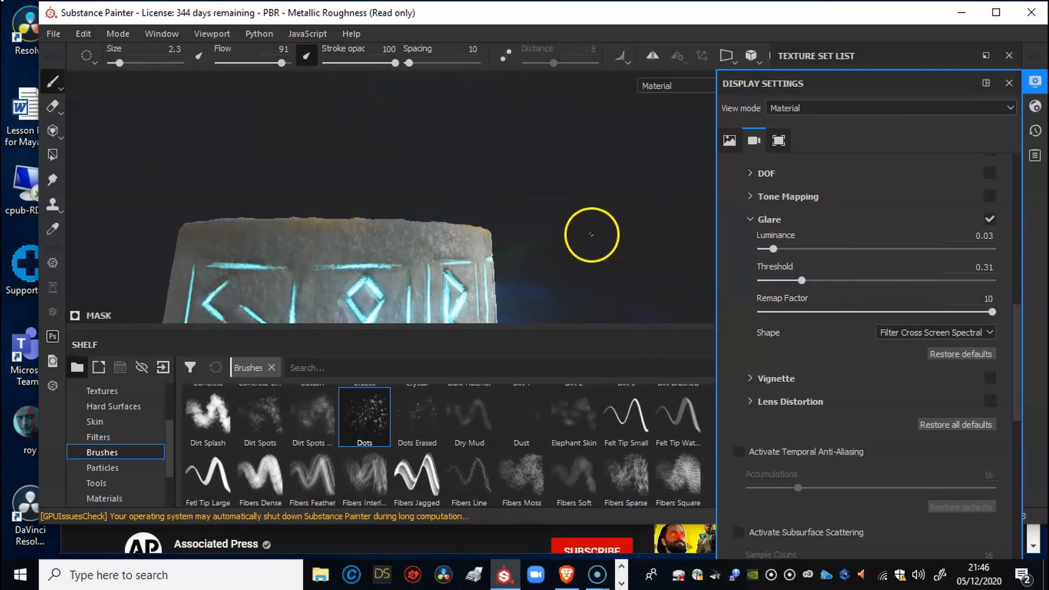
left_click_drag(600, 213, 590, 250, "alt")
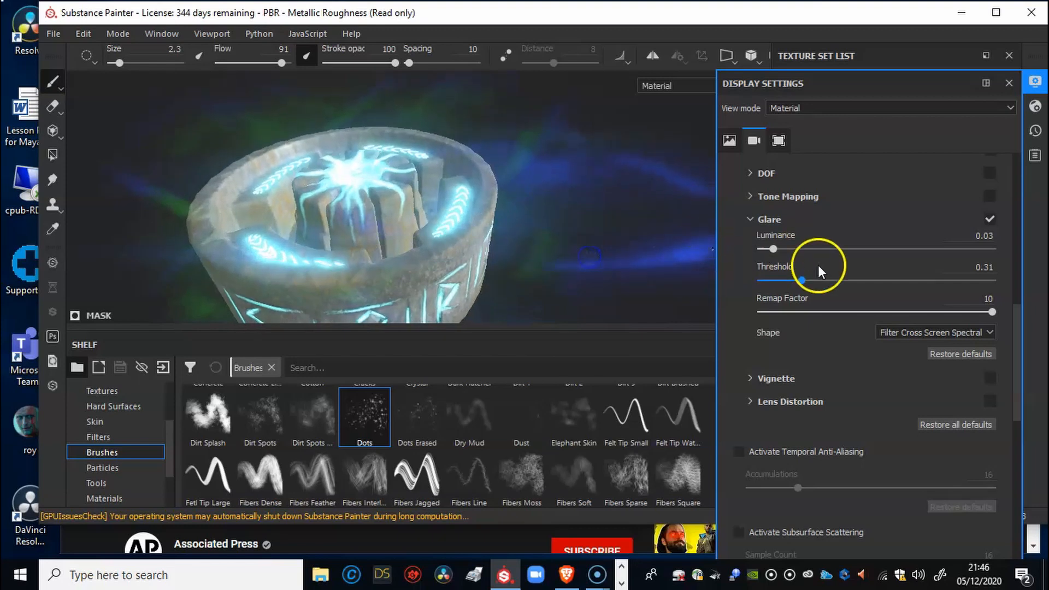
mouse_move(772, 248)
left_mouse_down()
mouse_move(792, 249)
mouse_move(774, 250)
mouse_move(793, 253)
mouse_move(783, 259)
left_mouse_up()
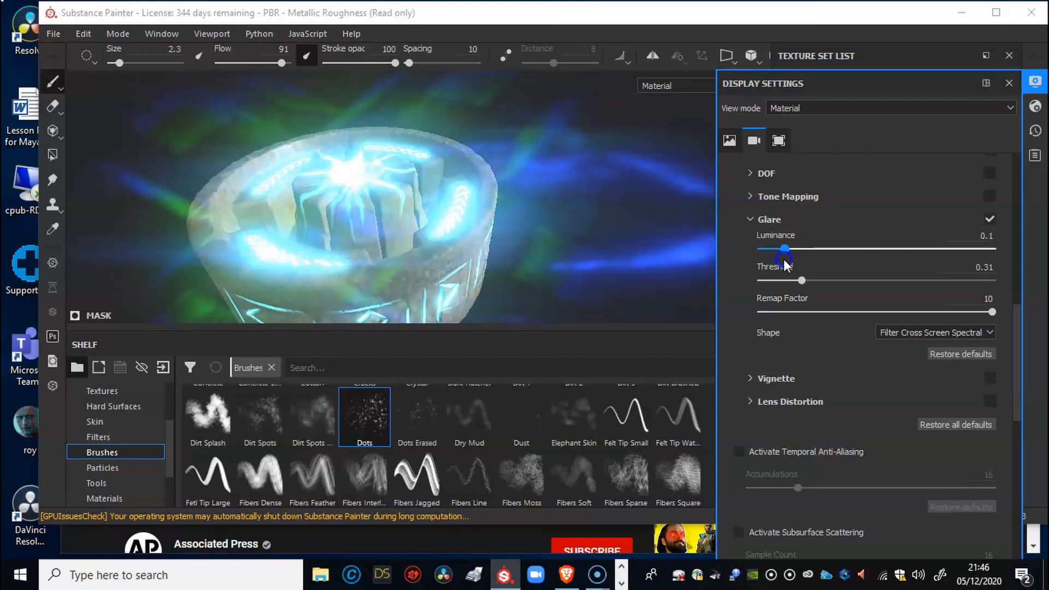
left_click(699, 231)
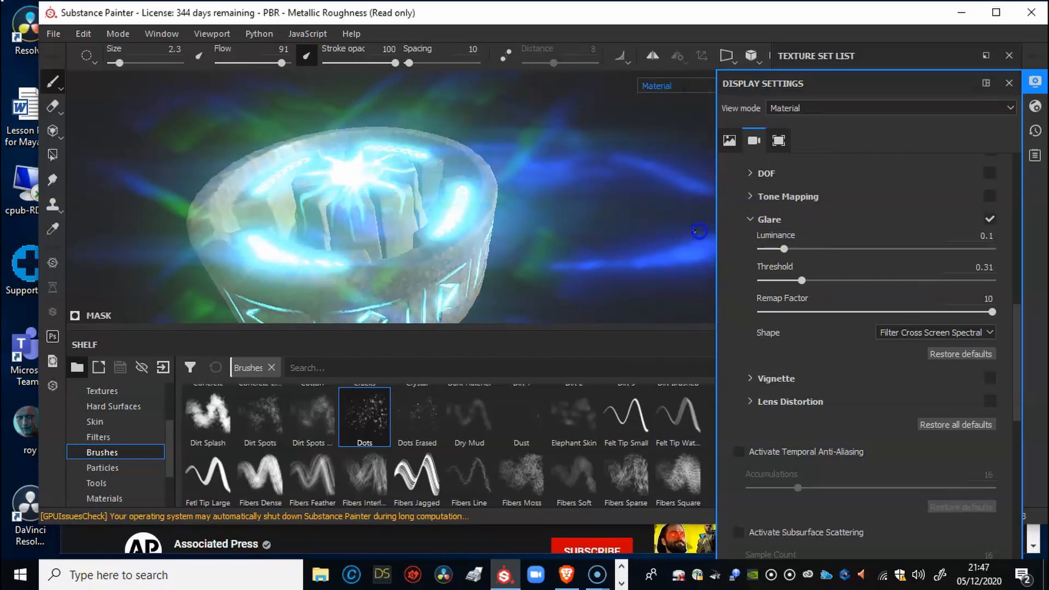
Reduce the Glare luminance to 0.01 and the threshold to 0, and check the runes on the well's side.
left_click_drag(792, 249, 764, 264)
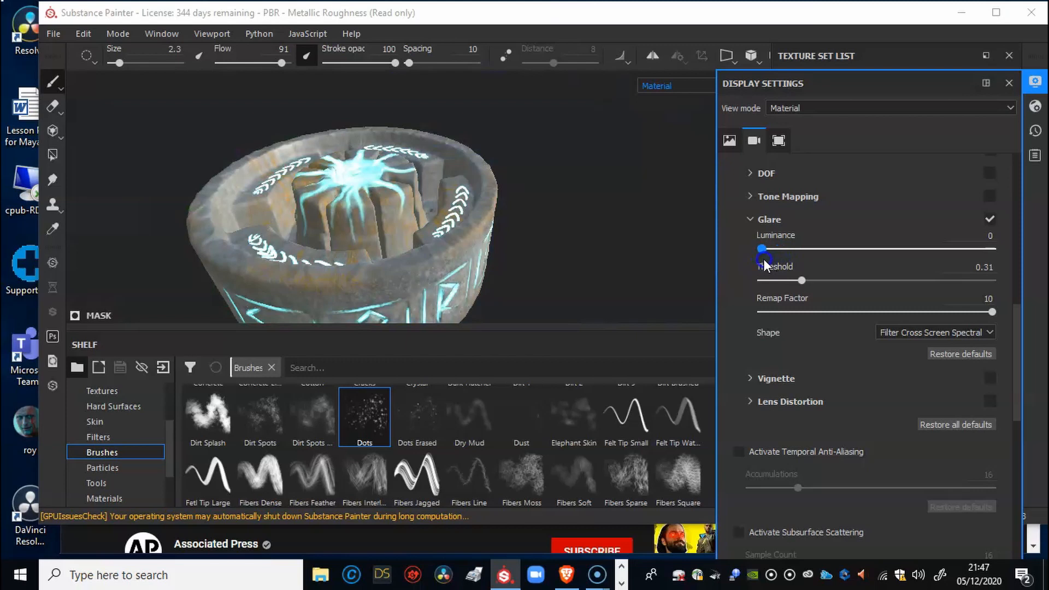
mouse_move(763, 264)
left_mouse_down()
mouse_move(787, 266)
mouse_move(788, 256)
mouse_move(759, 279)
mouse_move(769, 252)
left_mouse_up()
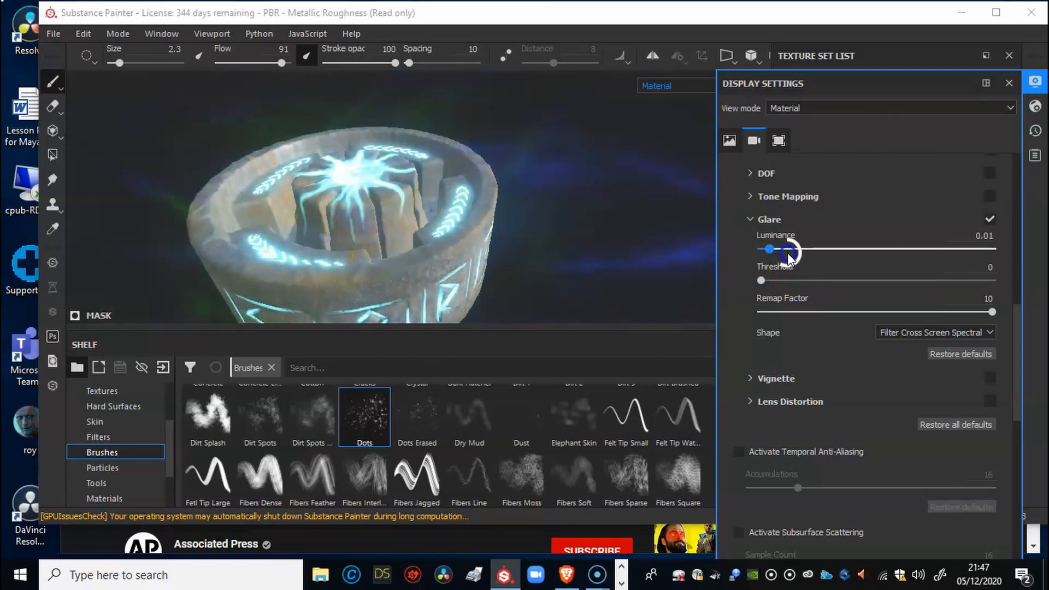
left_click_drag(492, 218, 491, 276, "alt")
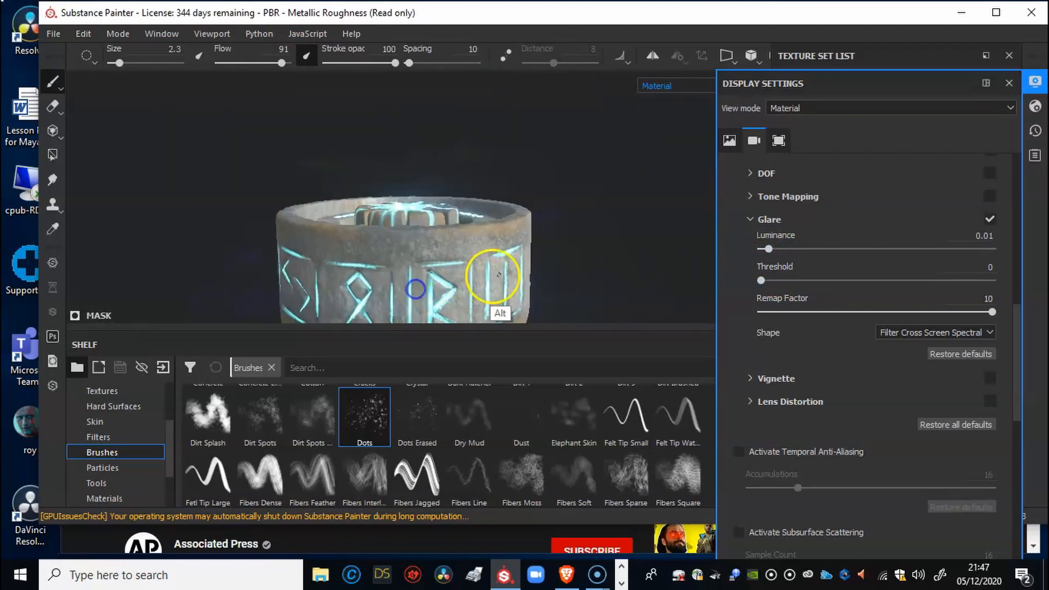
left_click_drag(548, 243, 546, 191, "ctrl+alt")
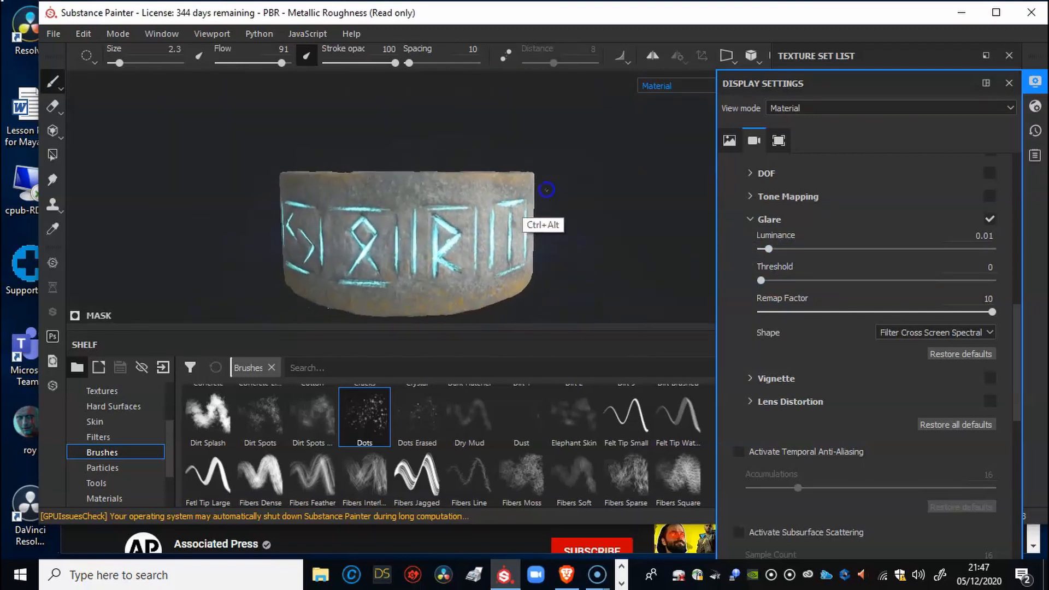
Open the texture export settings and start naming a new folder on the Desktop for the output directory.
left_click(54, 34)
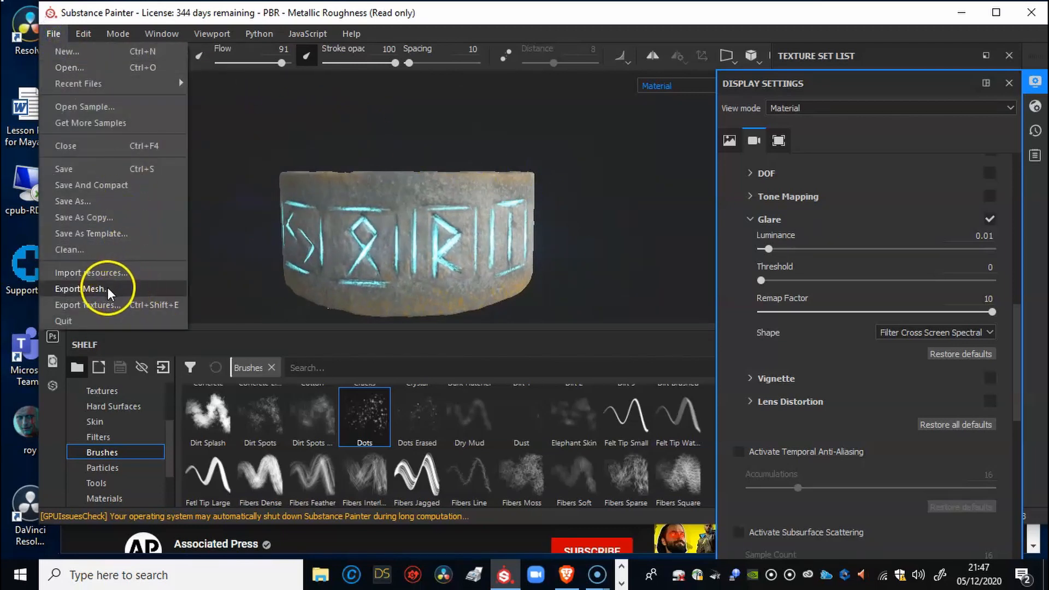
left_click(107, 304)
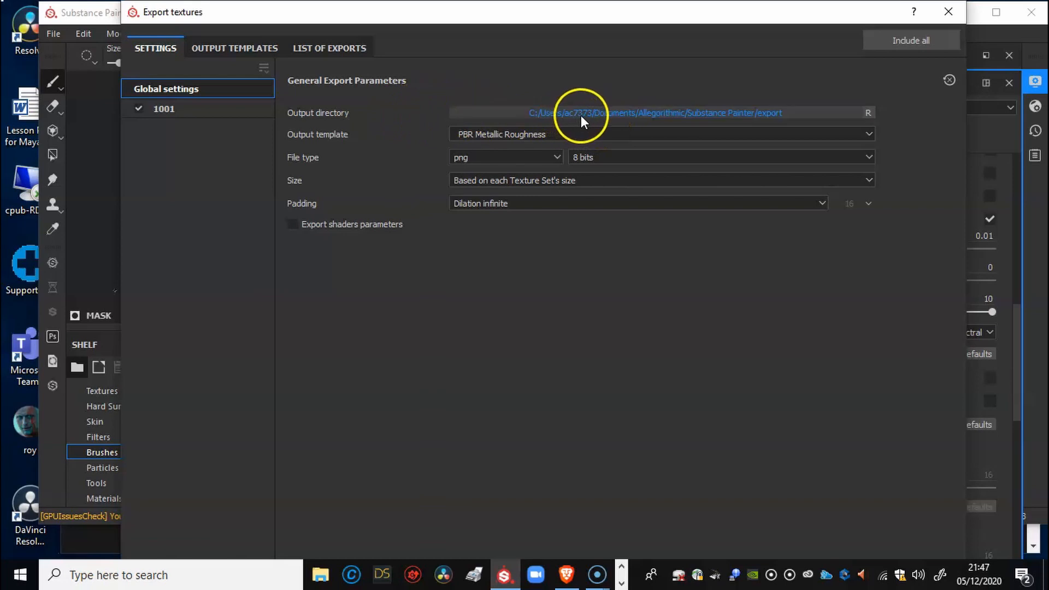
left_click(625, 114)
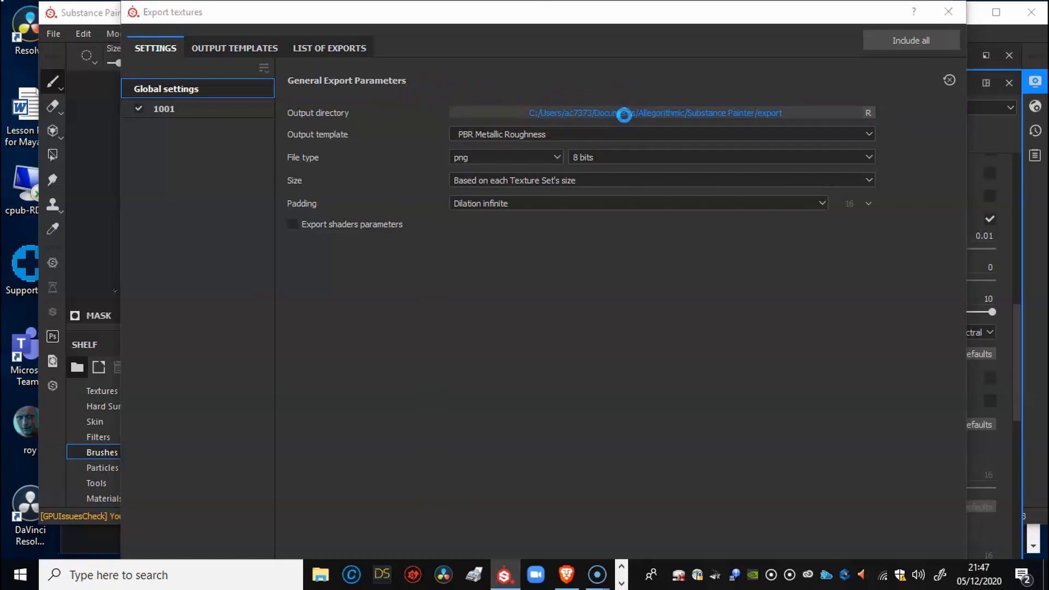
left_click(603, 114)
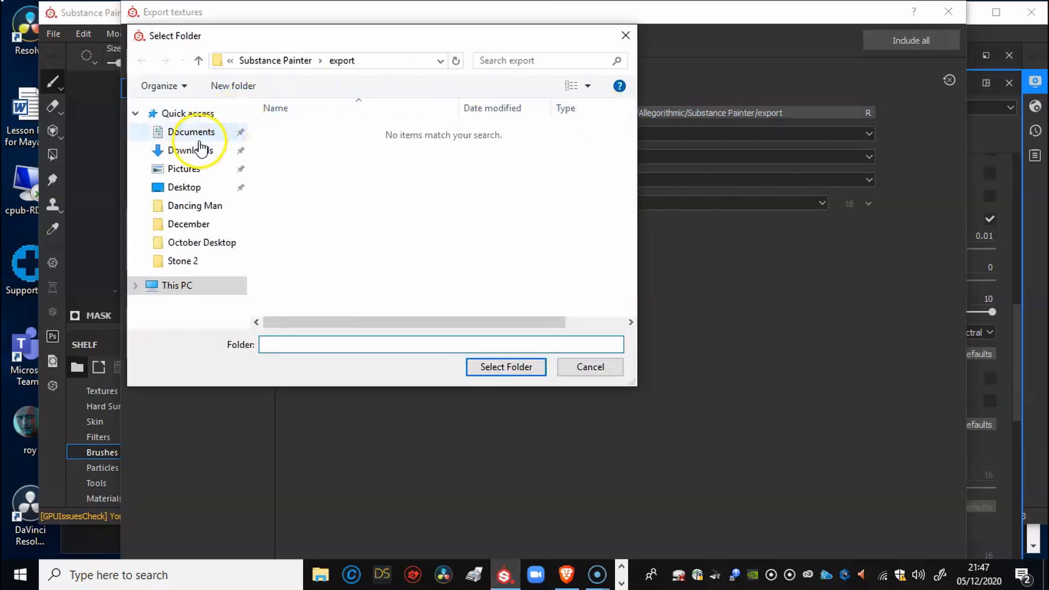
scroll(218, 158, "down", 1)
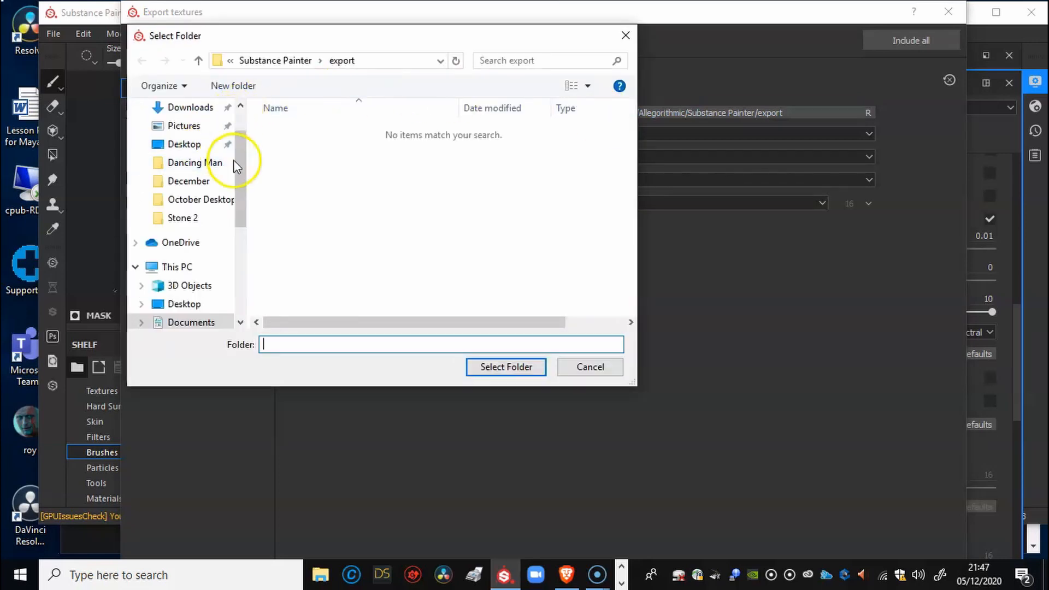
left_click(195, 145)
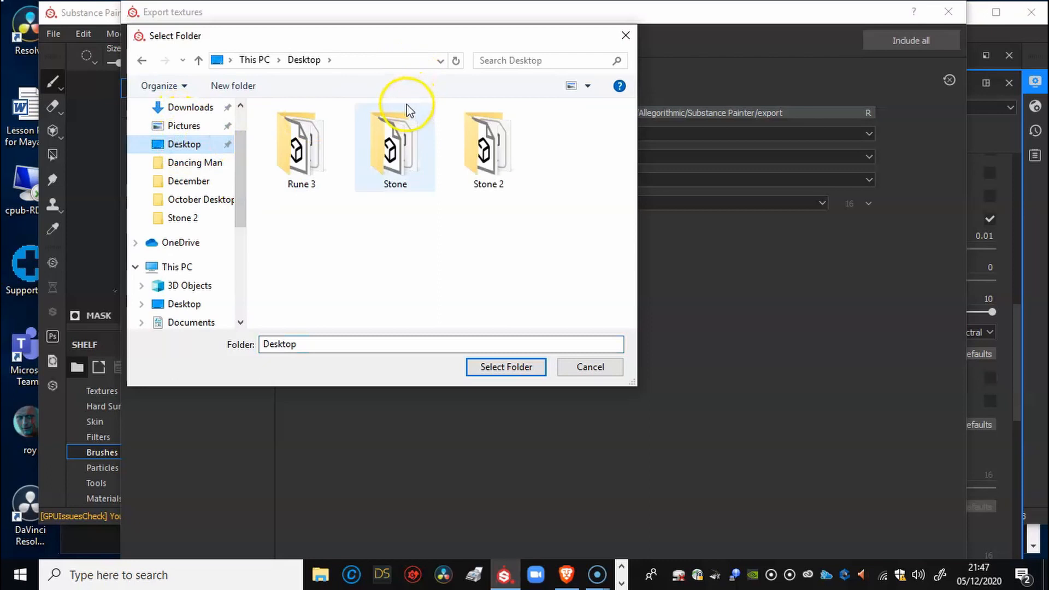
left_click(240, 85)
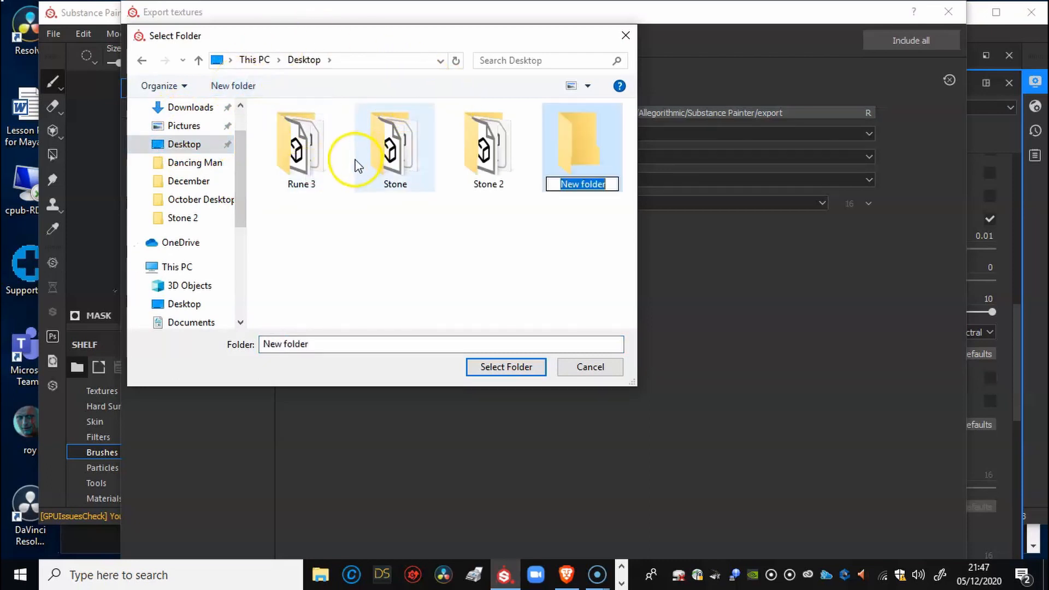
type("R")
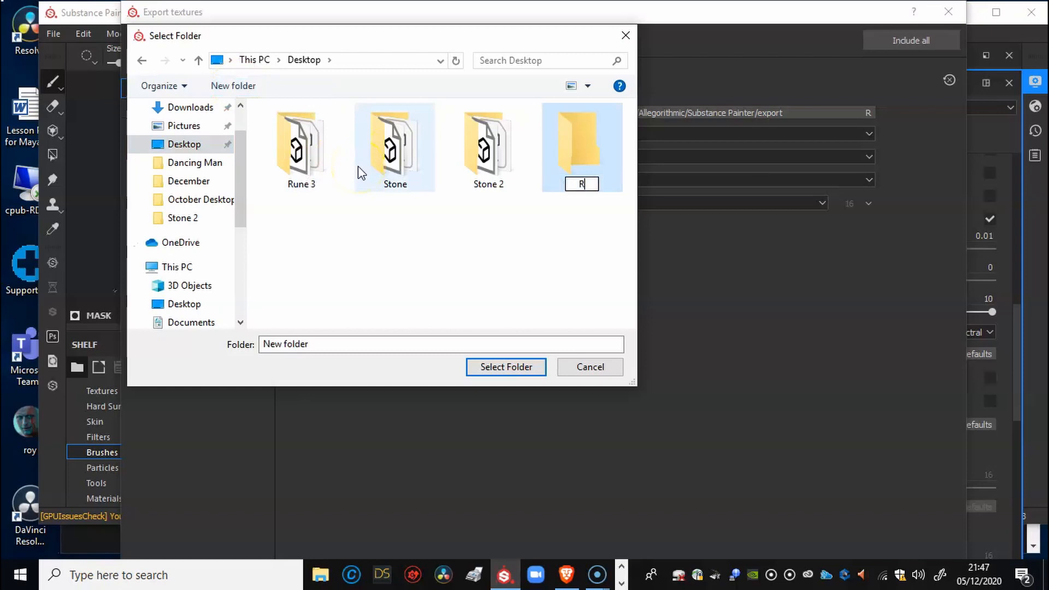
Name the new Desktop folder "Rune 4" and set it as the texture output directory.
type("une 4")
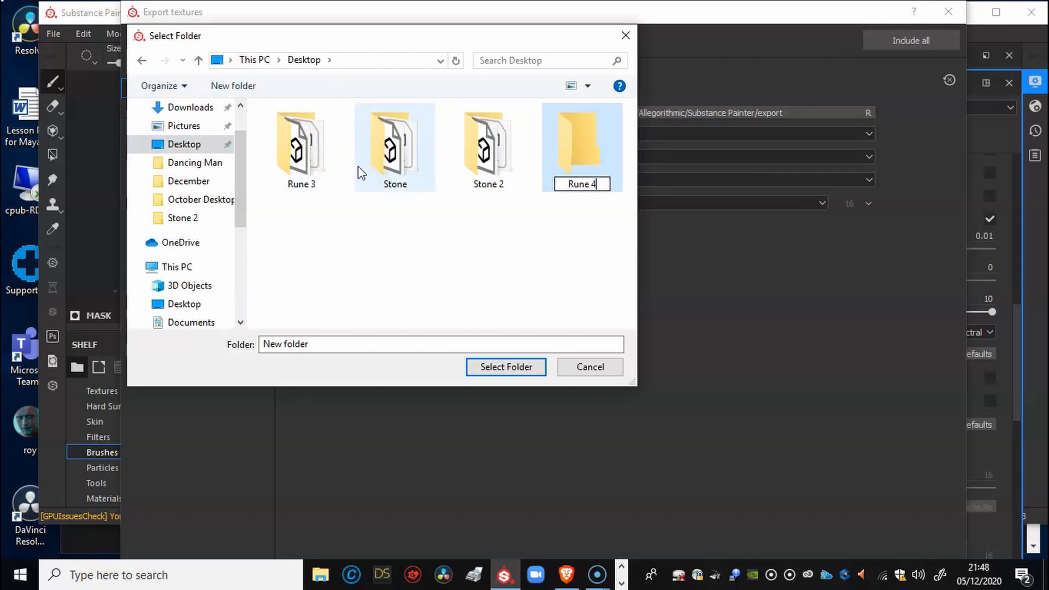
key("Return")
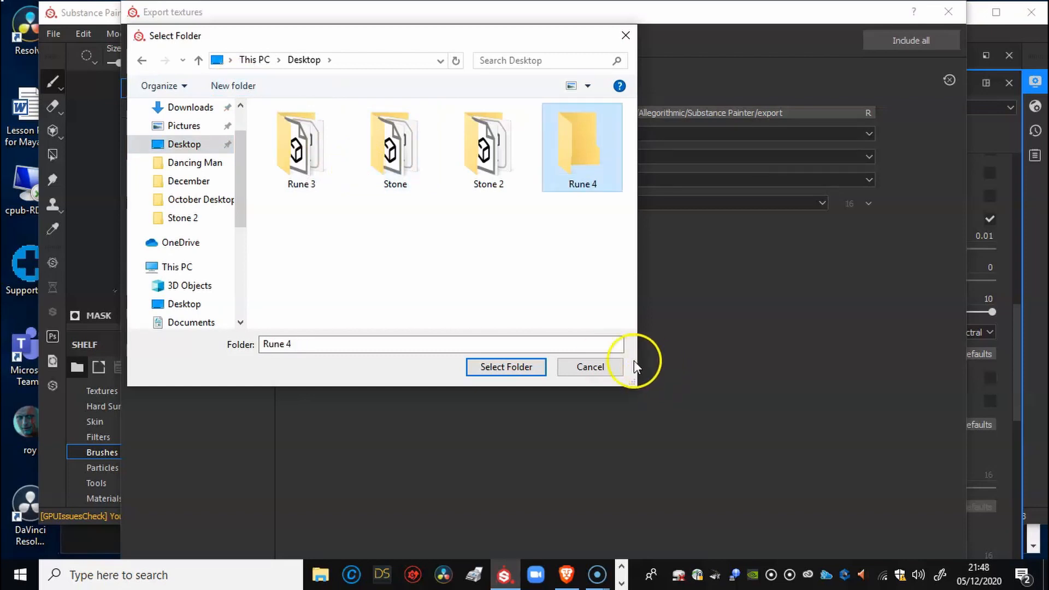
left_click(501, 367)
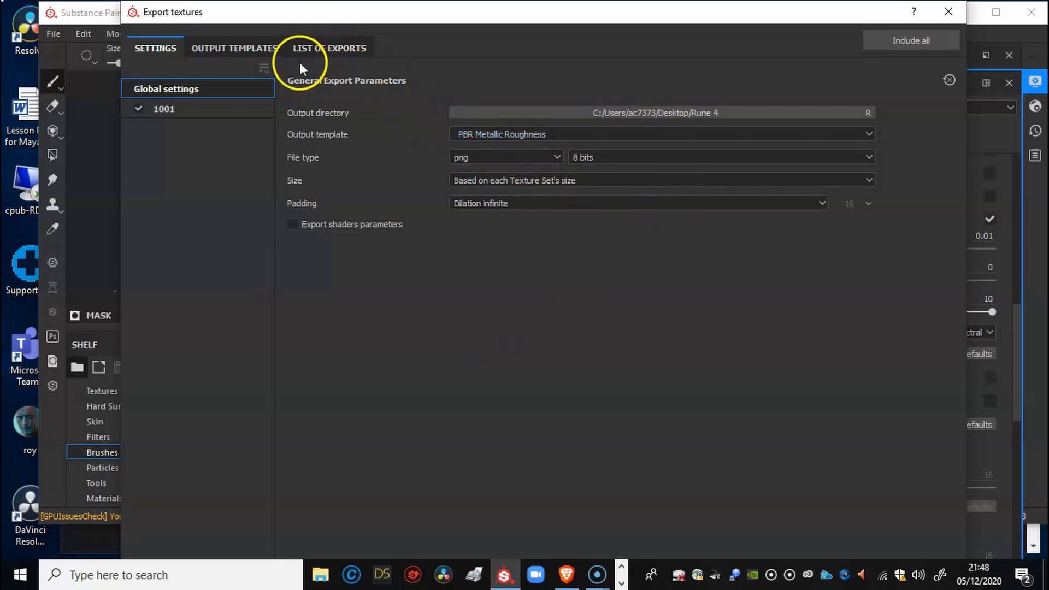
Review the Unreal Engine 4 (Packed) output preset and the list of exports, returning to the general export parameters.
left_click(214, 41)
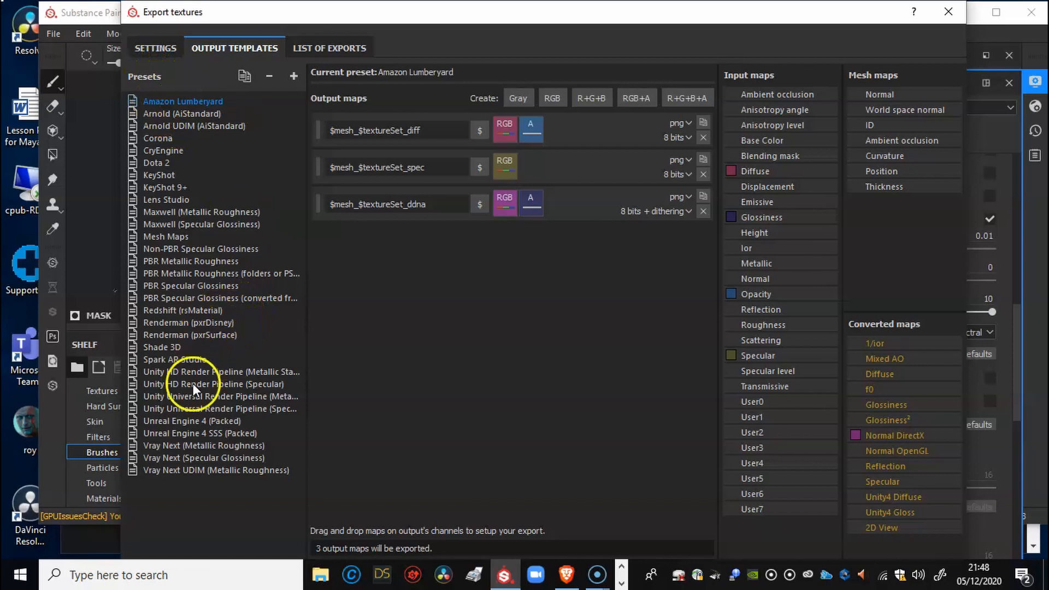
left_click(184, 421)
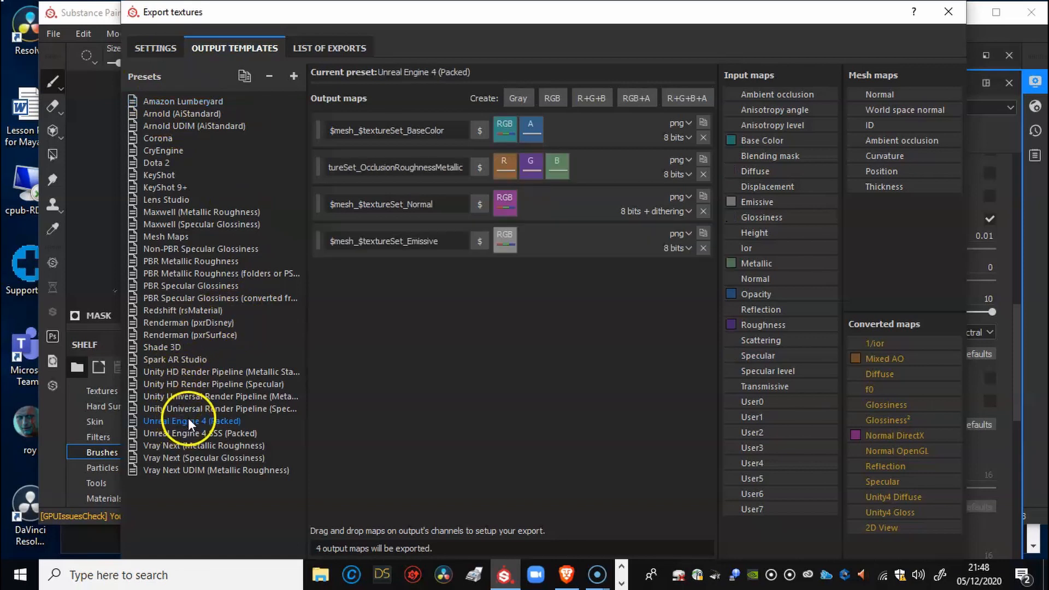
left_click(343, 45)
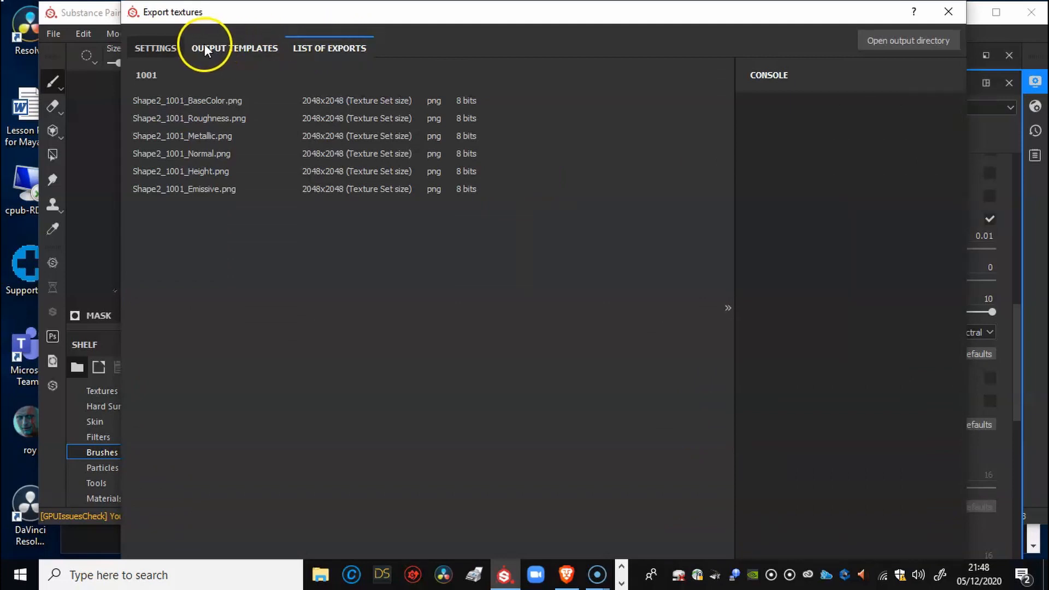
left_click(161, 43)
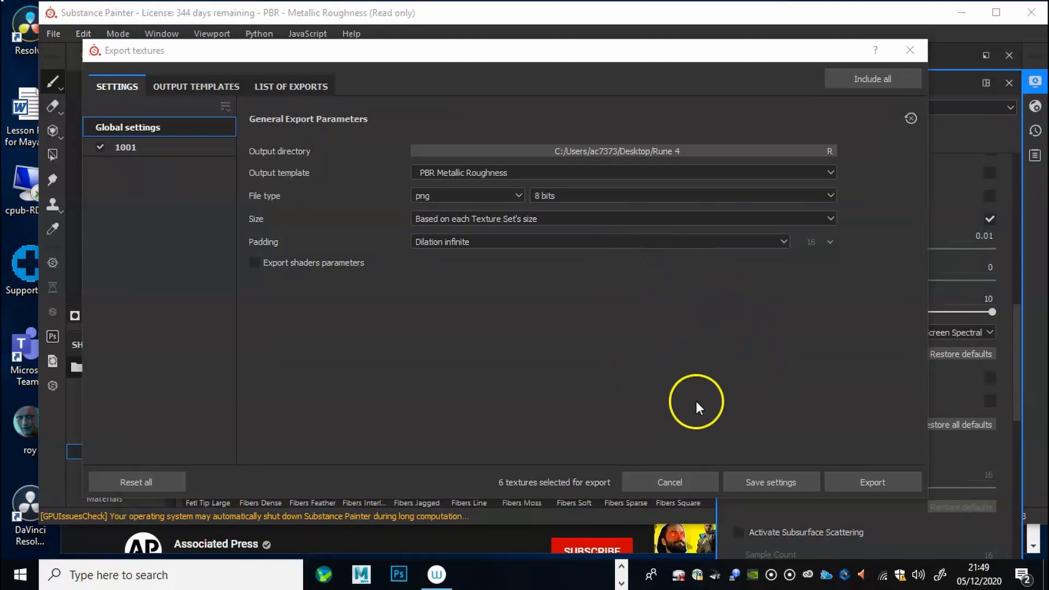
Export the 1001 texture set as 8-bit png files with the PBR Metallic Roughness template, and close the export dialog.
left_click(835, 479)
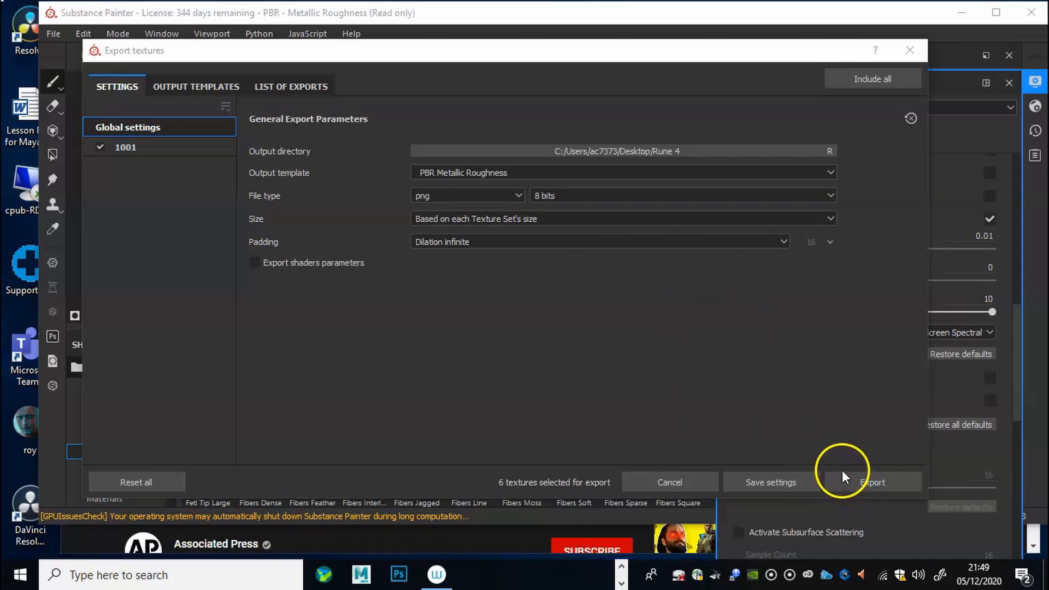
left_click(195, 86)
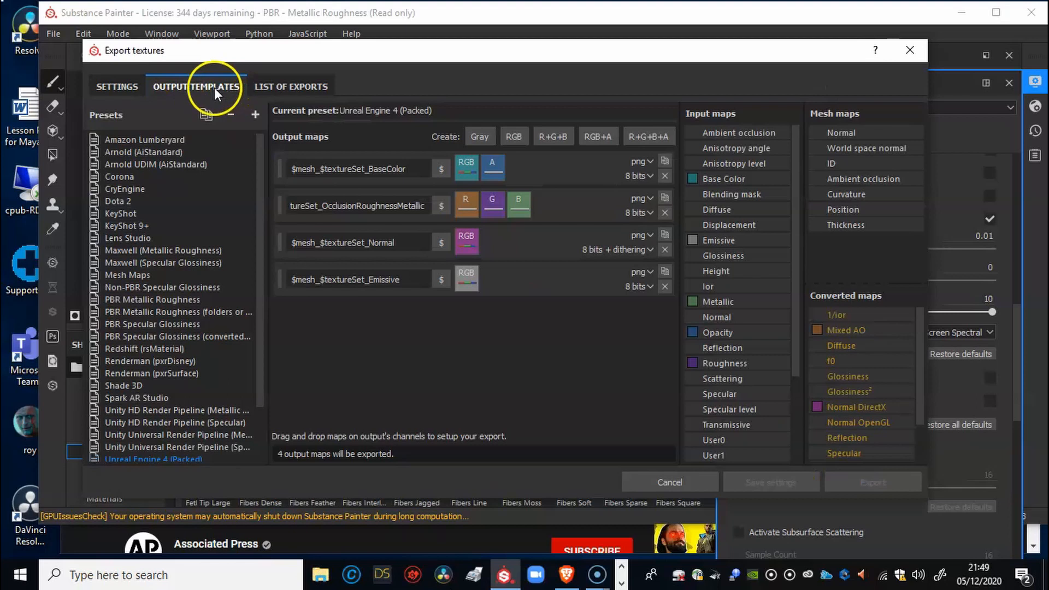
left_click(278, 86)
left_click(126, 86)
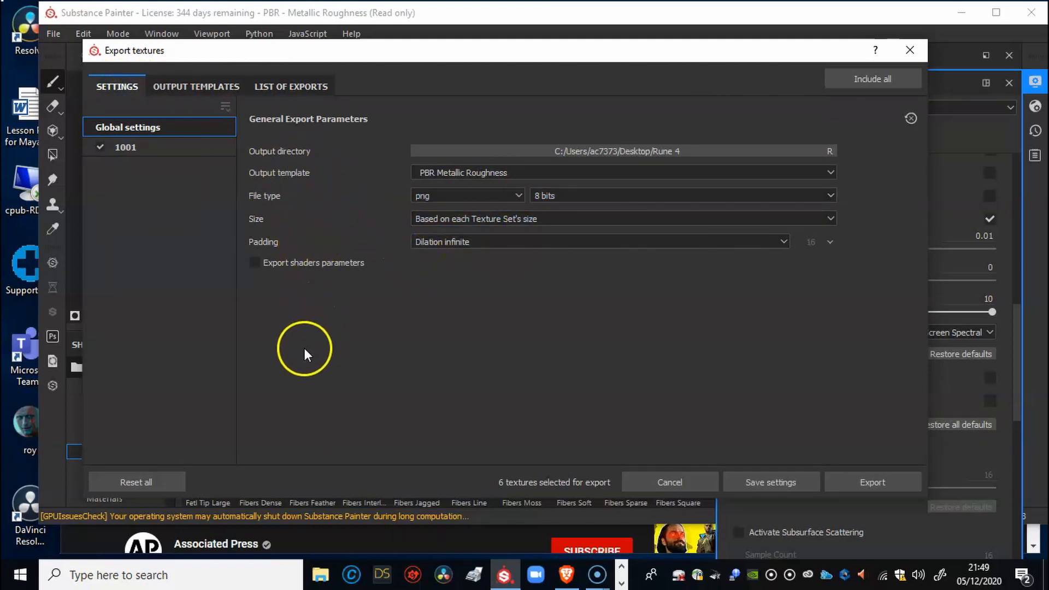
left_click(847, 480)
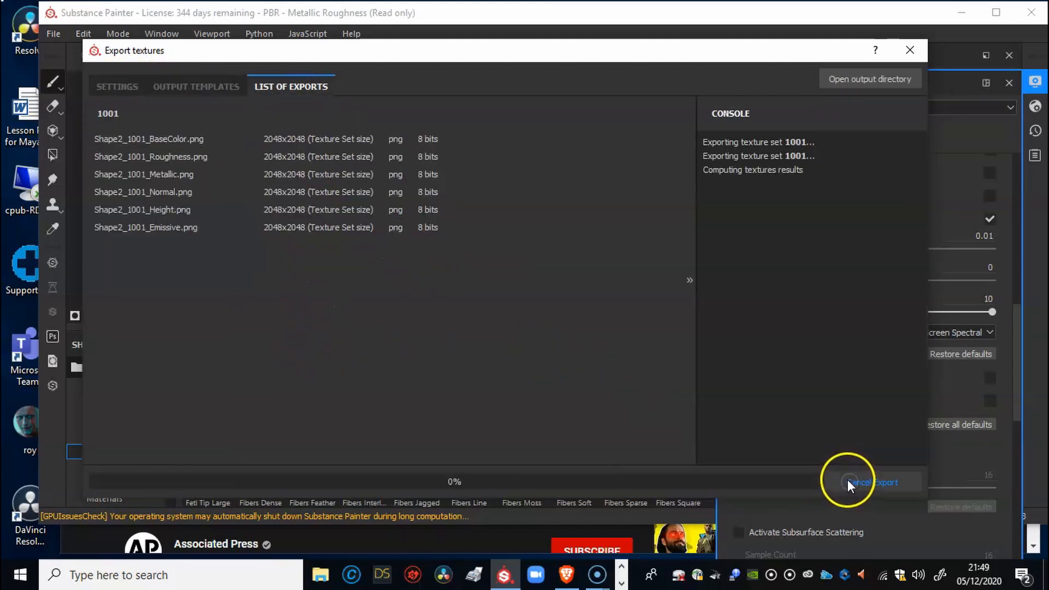
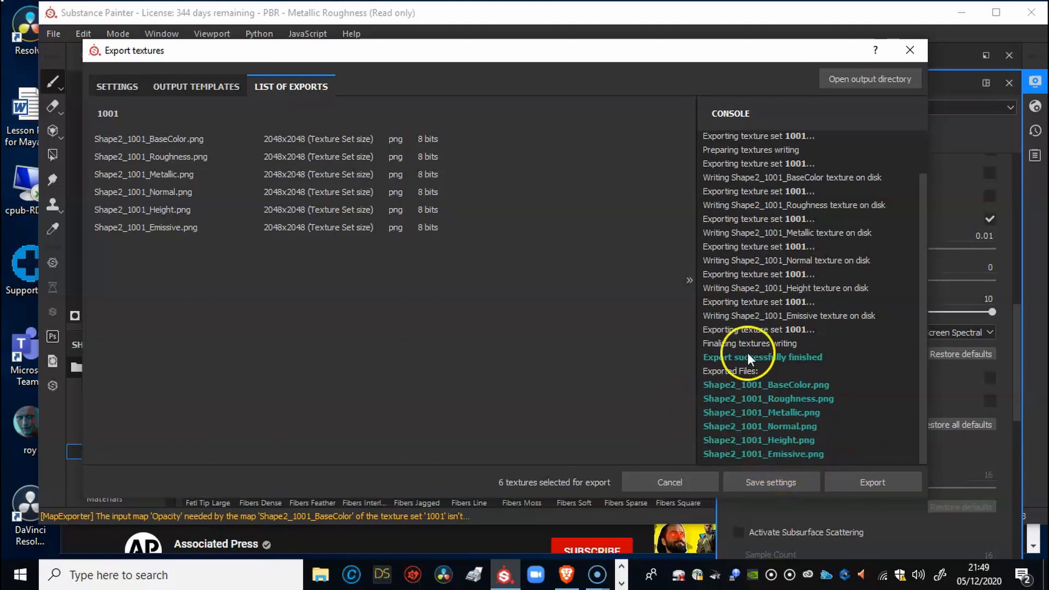
left_click(908, 51)
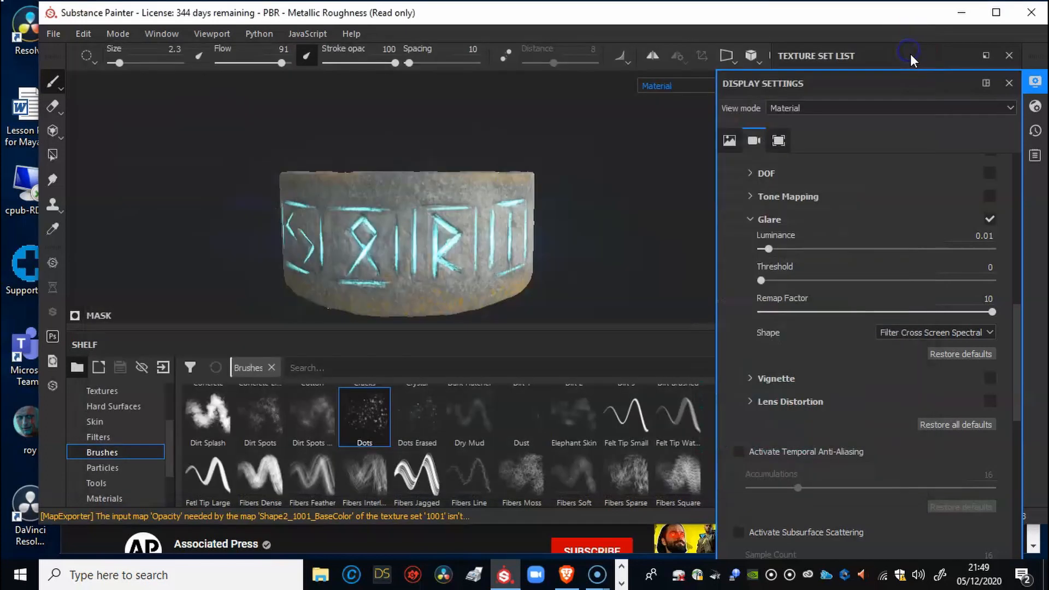
Export the mesh without displacement/tessellation as "PBR - Metallic Roughness" in OBJ format into the Desktop's Rune 4 folder.
left_click(59, 31)
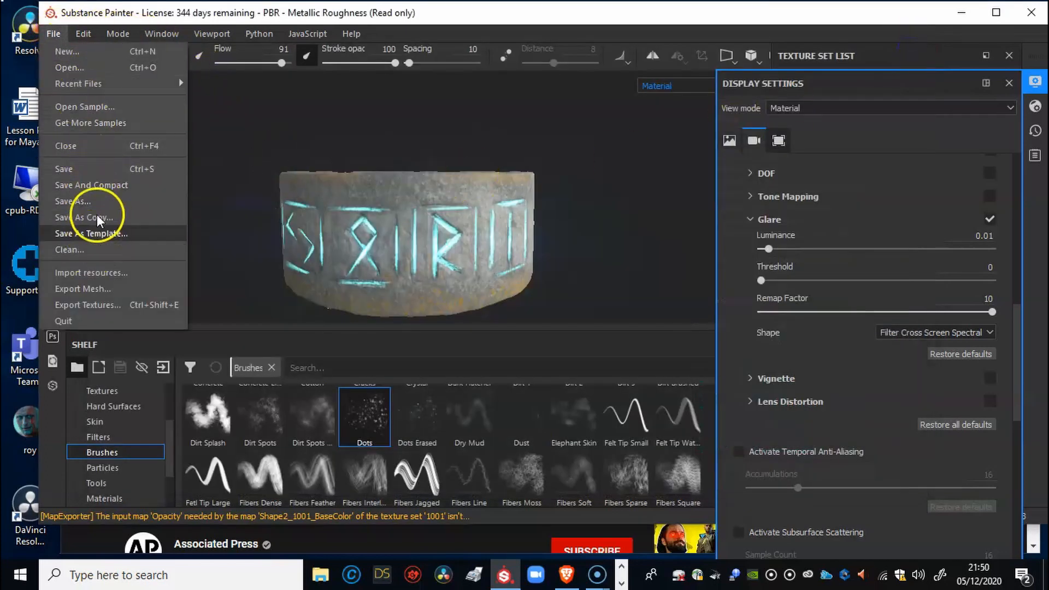
left_click(113, 291)
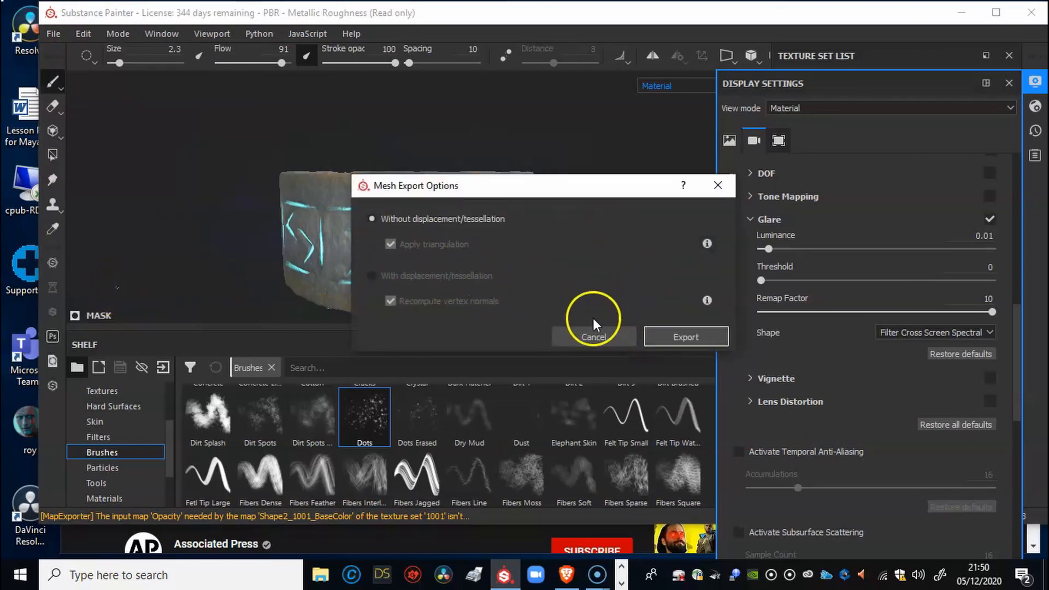
left_click(689, 337)
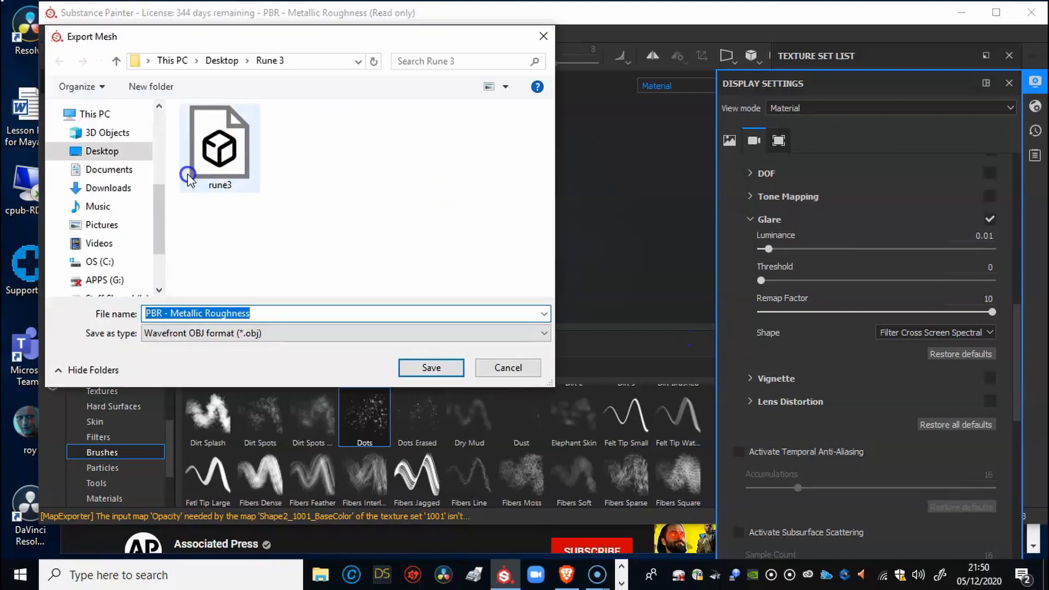
left_click(103, 152)
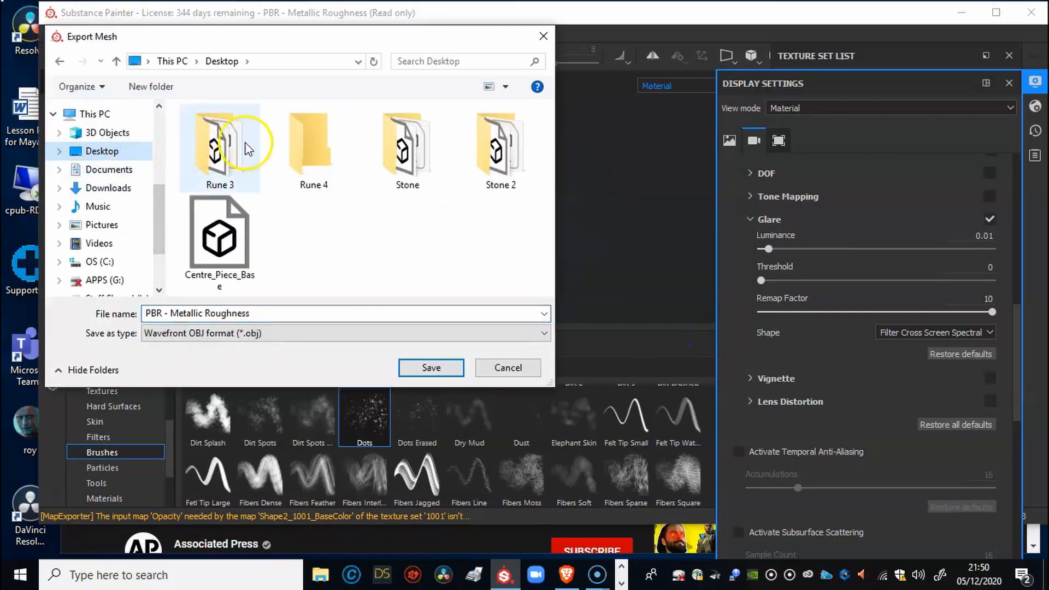
left_click(316, 151)
left_click(431, 368)
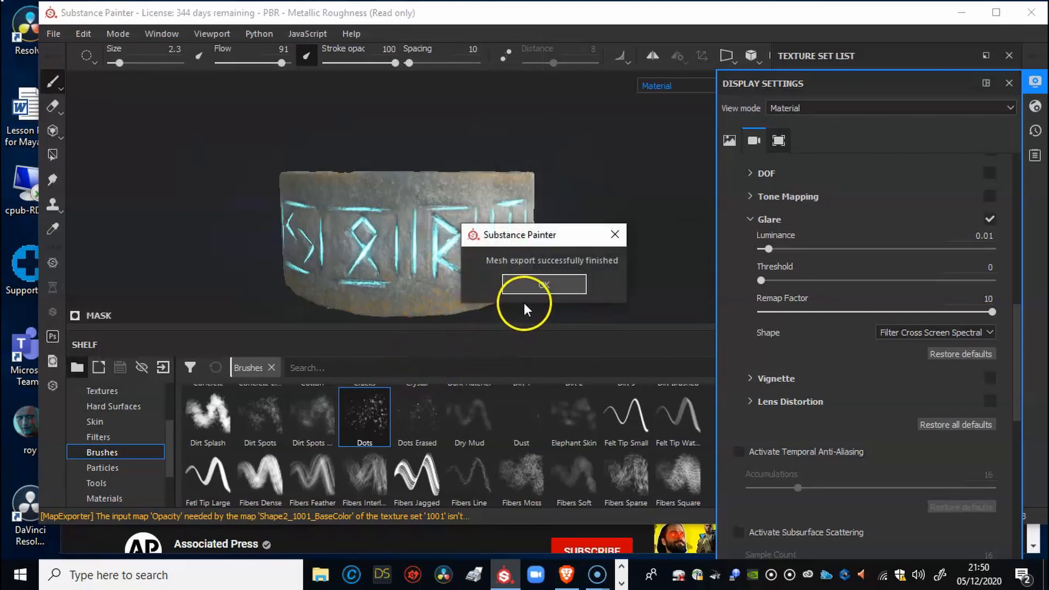
left_click(544, 286)
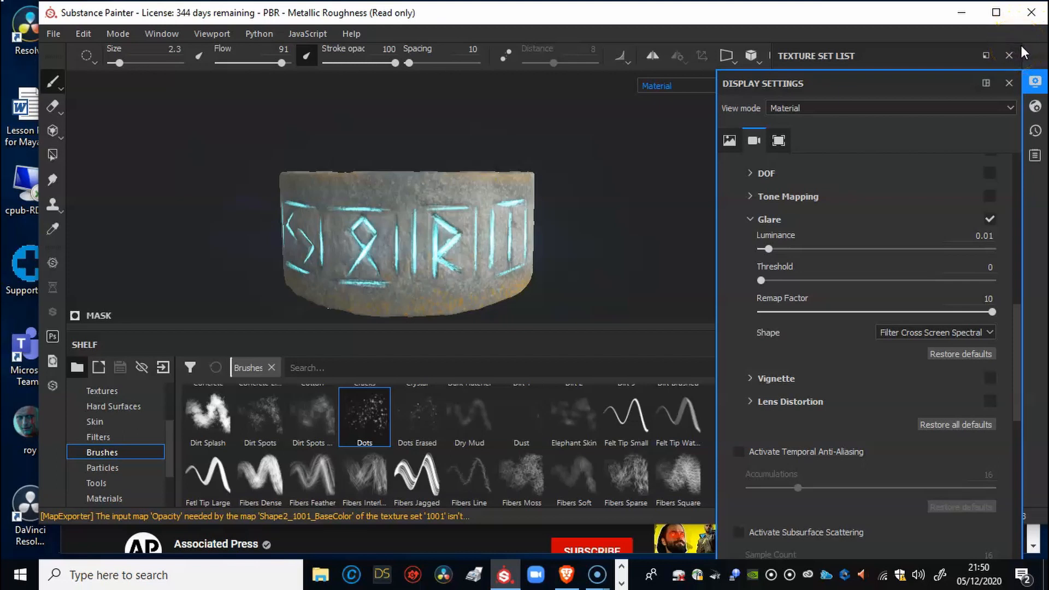
Switch to Unreal Engine, stop the play session and bring the viewport out of full screen to show the editor layout.
left_click(31, 565)
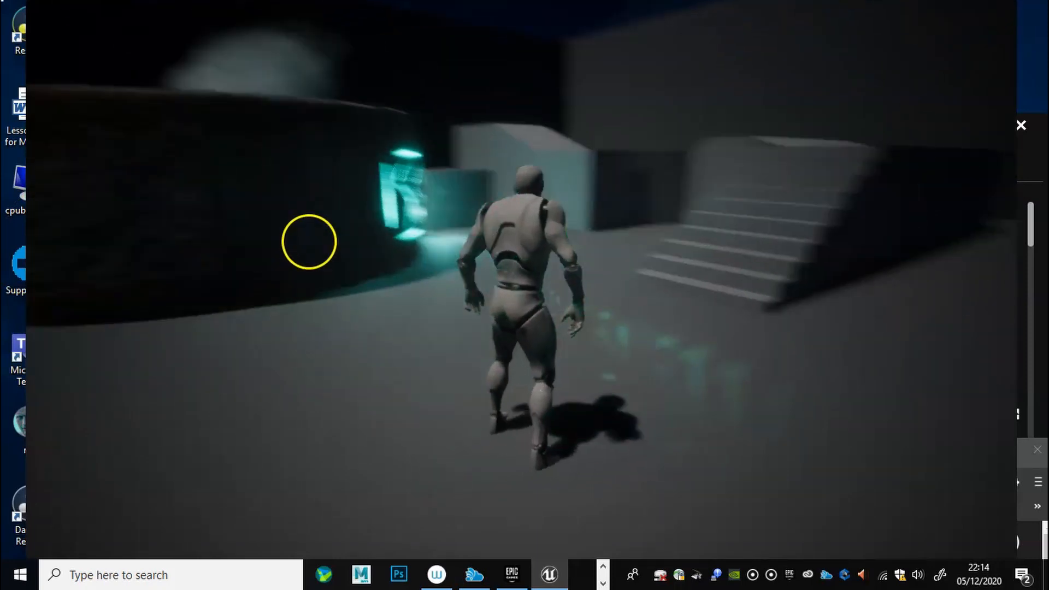
key("Escape")
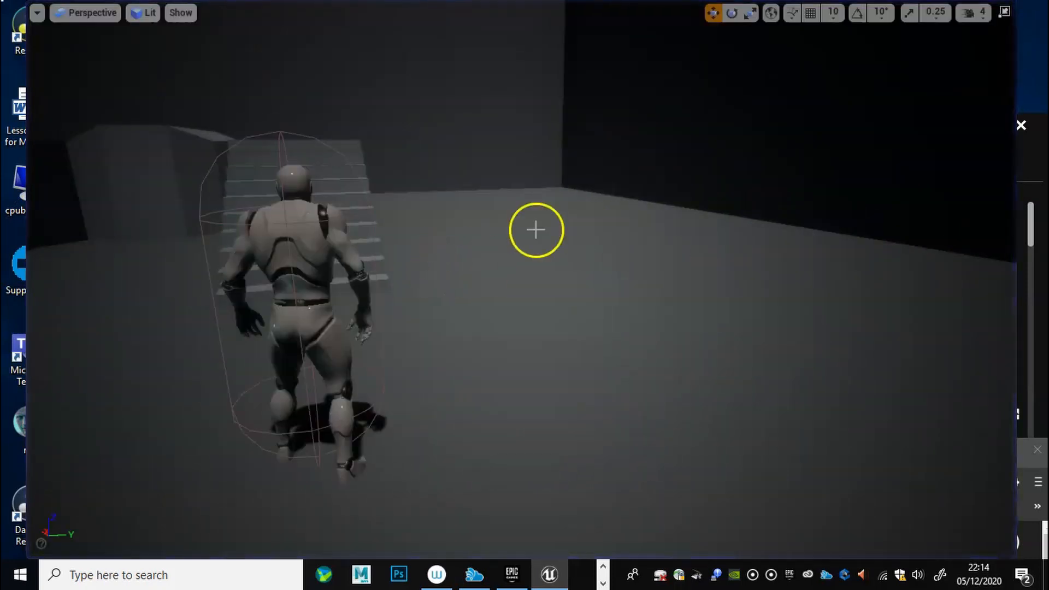
left_click(592, 230)
key("F11")
key("F11")
key("F11")
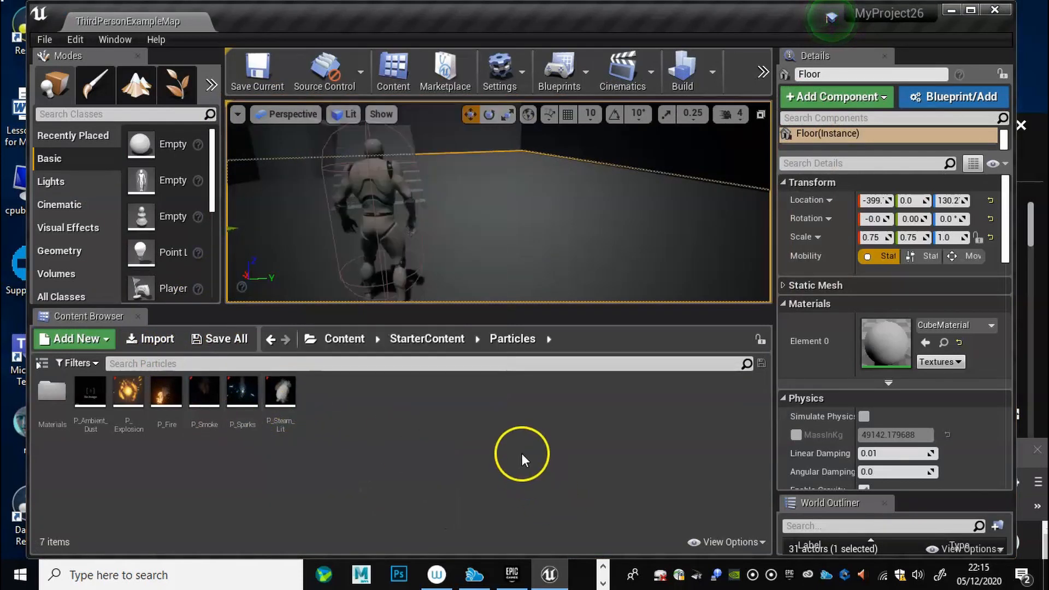
Create a folder named "Rune_4" inside Content/ThirdPersonBP and open it.
left_click(438, 343)
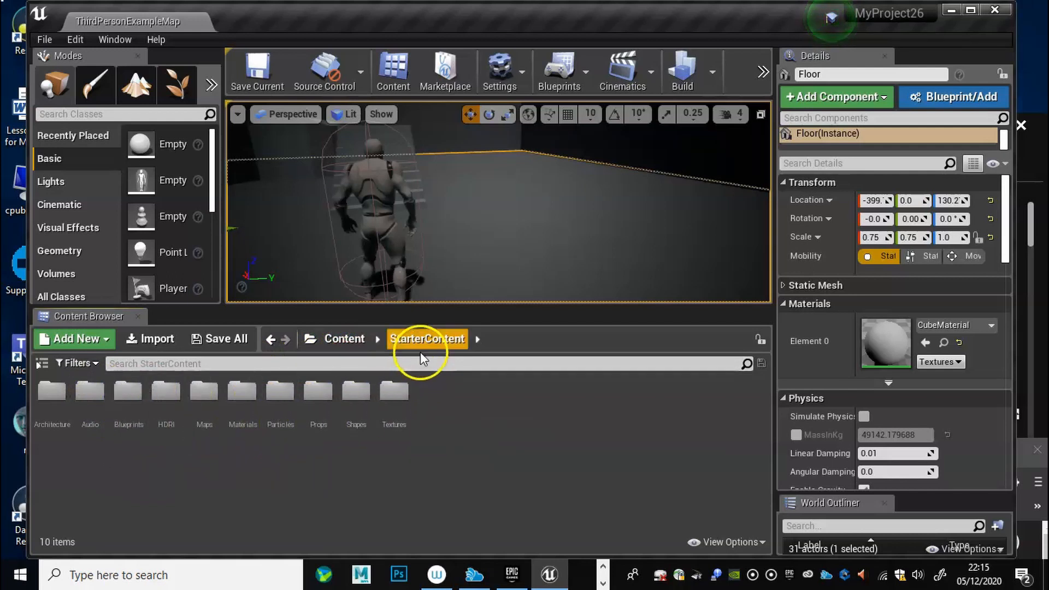
left_click(342, 339)
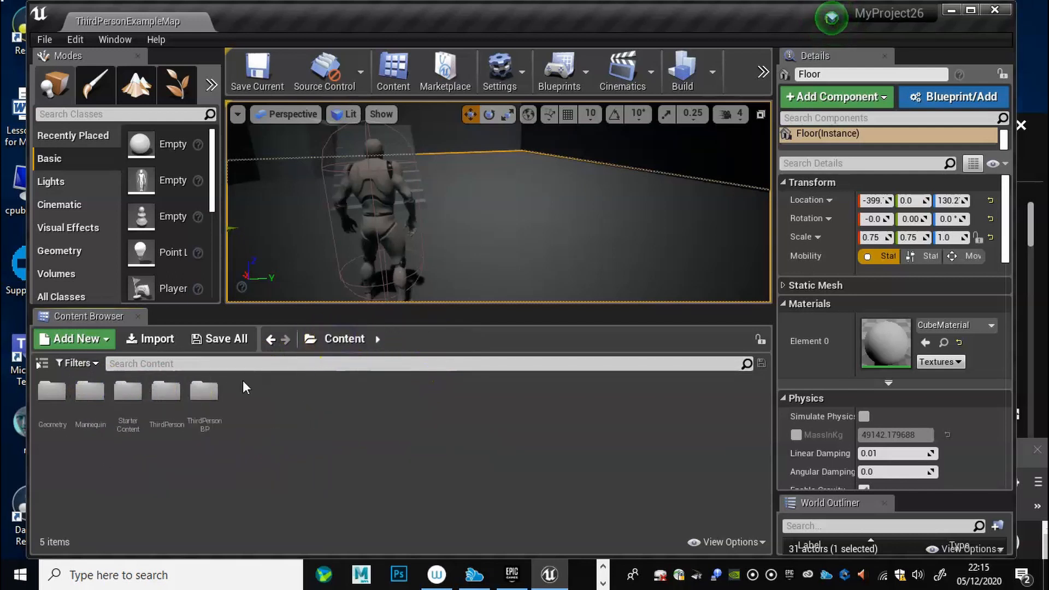
double_click(204, 391)
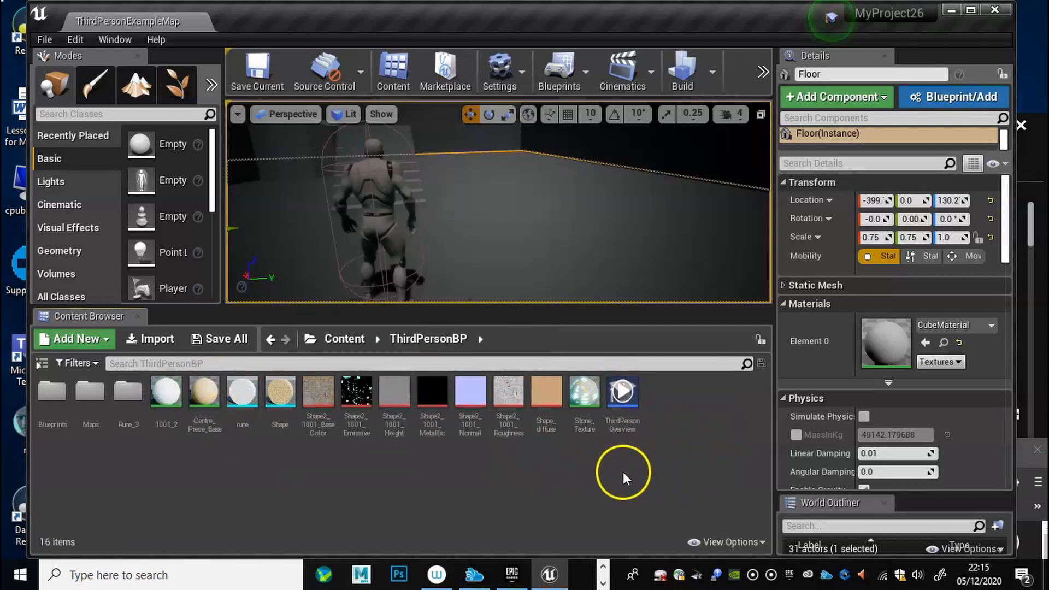
right_click(615, 464)
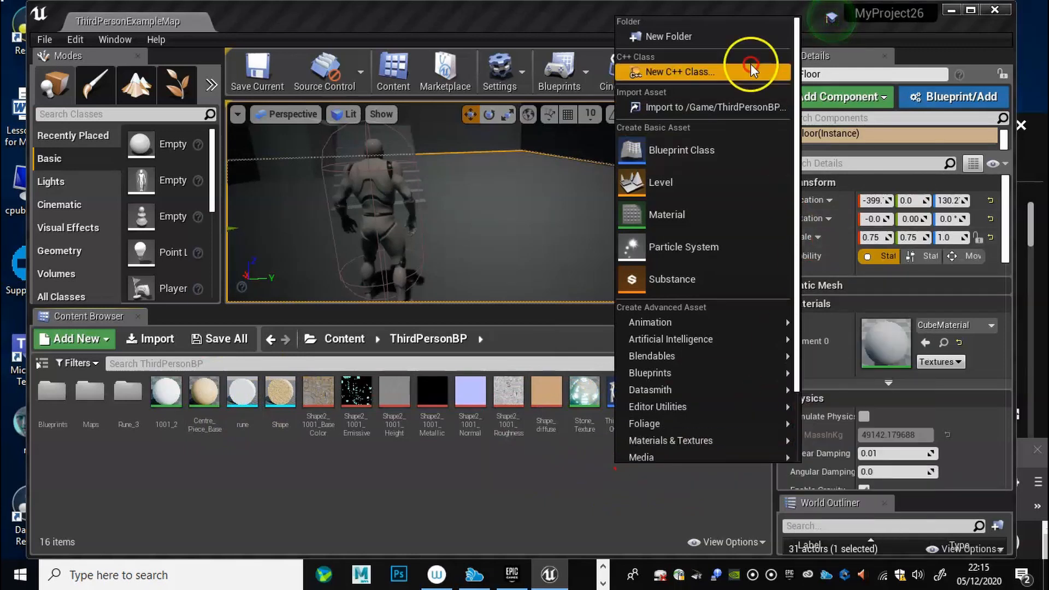
left_click(700, 41)
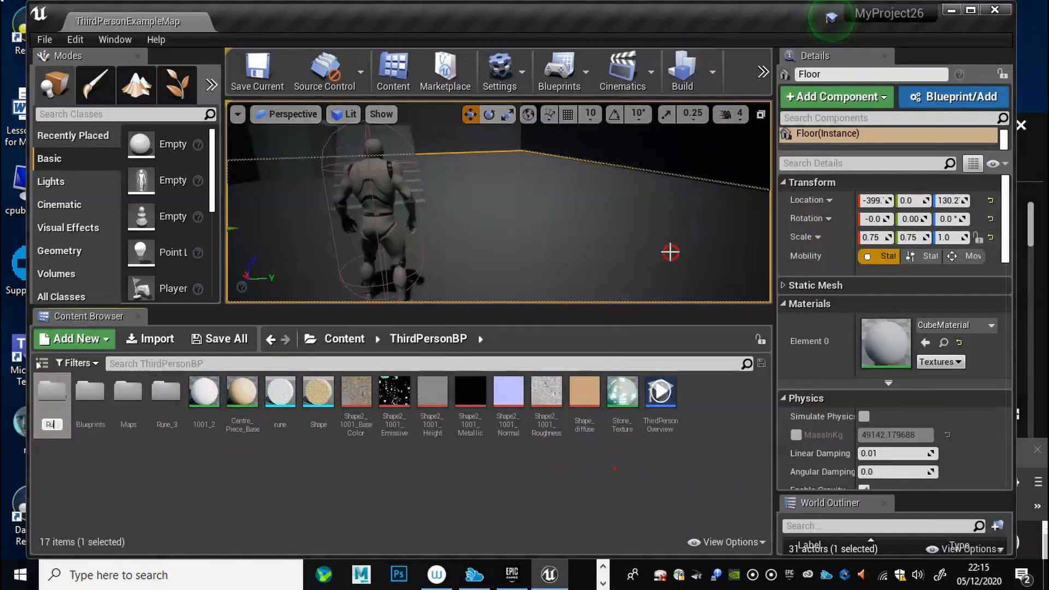
type("Rune_4")
key("Return")
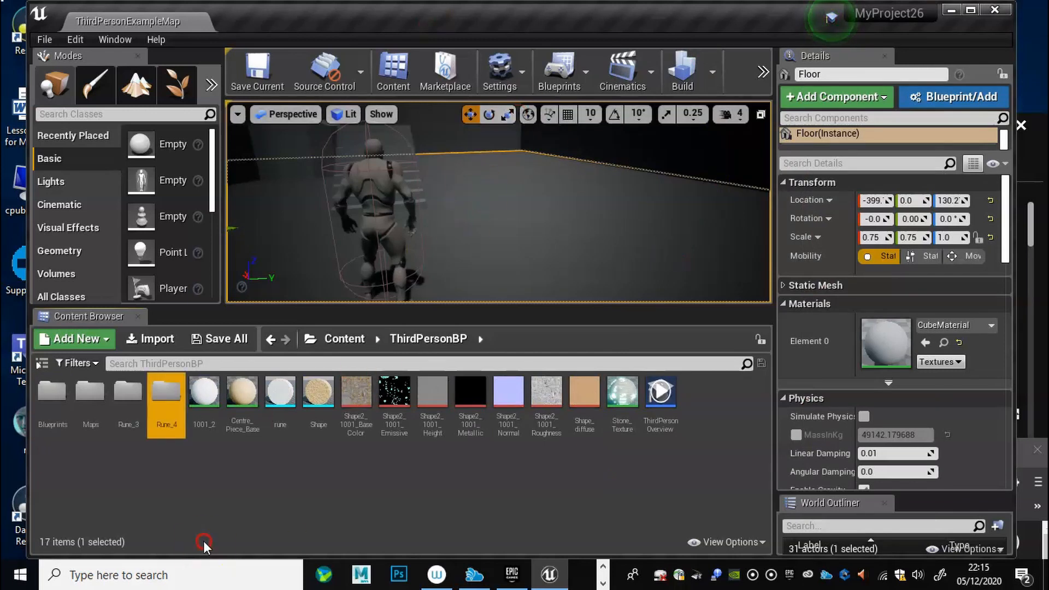
double_click(178, 408)
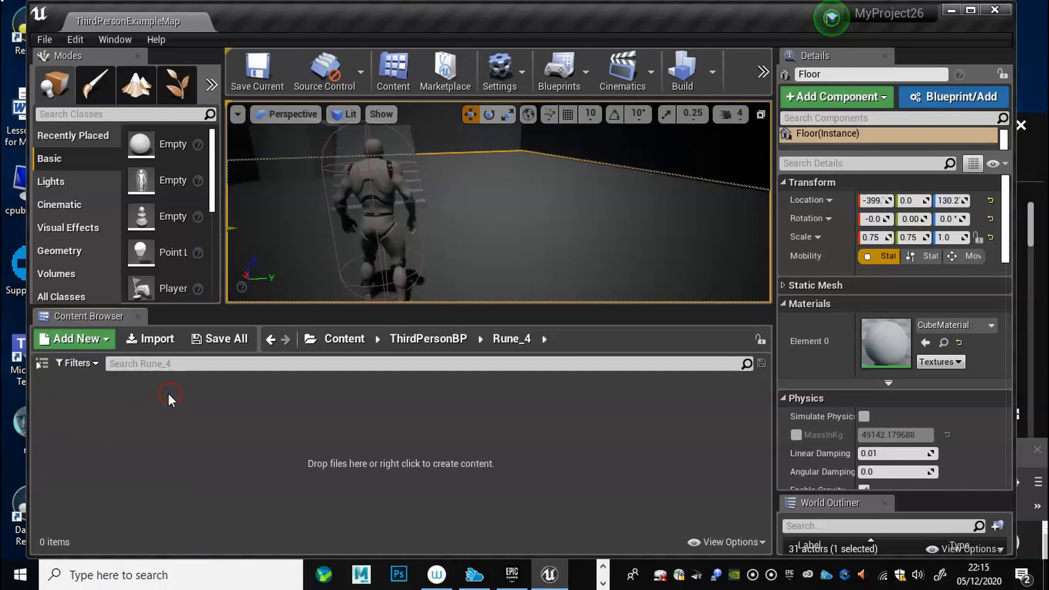
Import the PBR - Metallic Roughness mesh and all Shape2_1001 textures from the Desktop's Rune 4 folder with default FBX options, and close the message log.
left_click(149, 340)
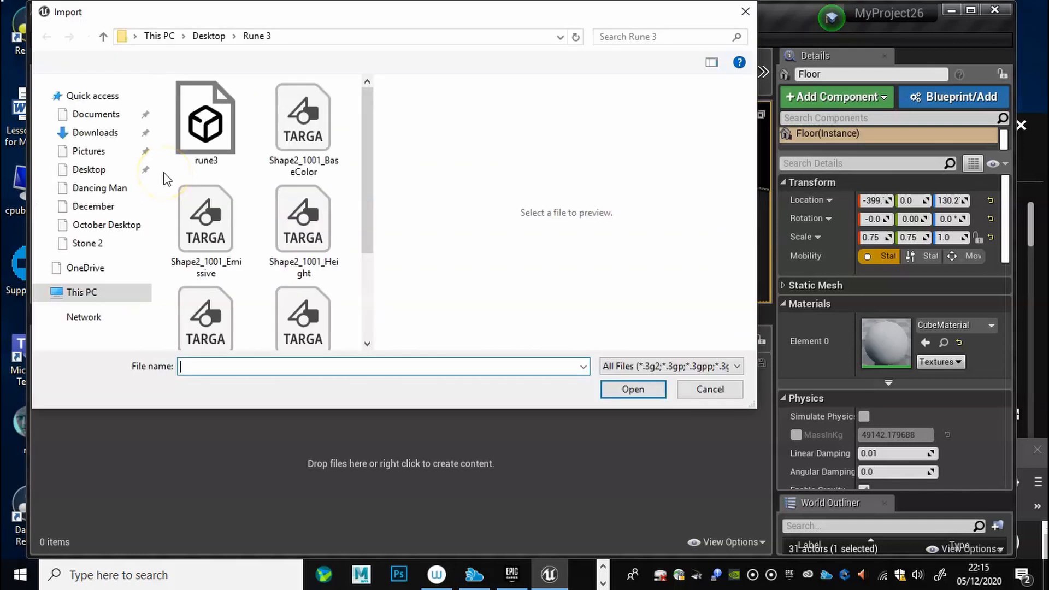
left_click(98, 170)
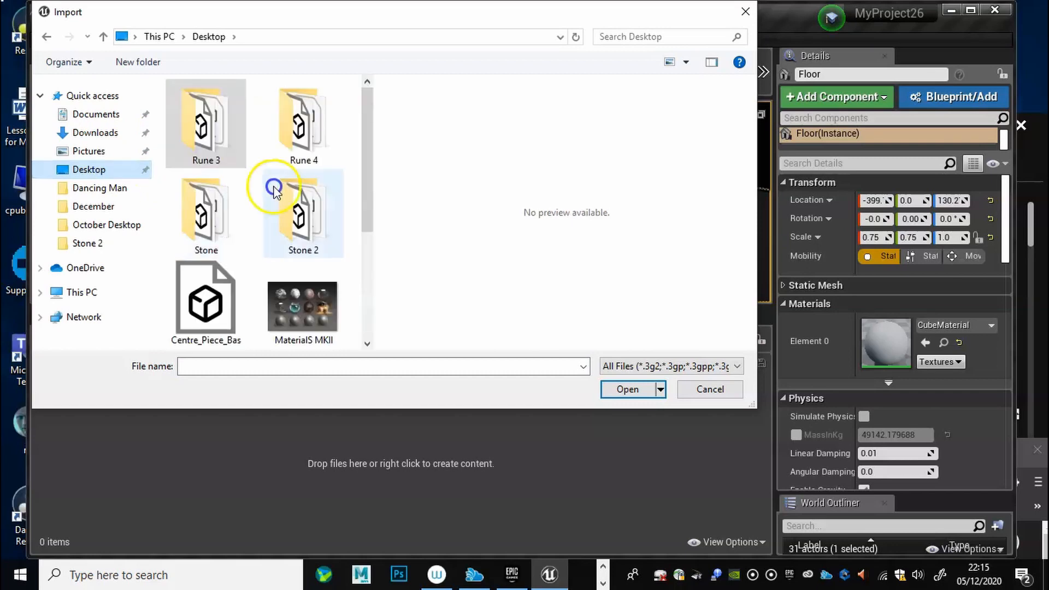
left_click(309, 134)
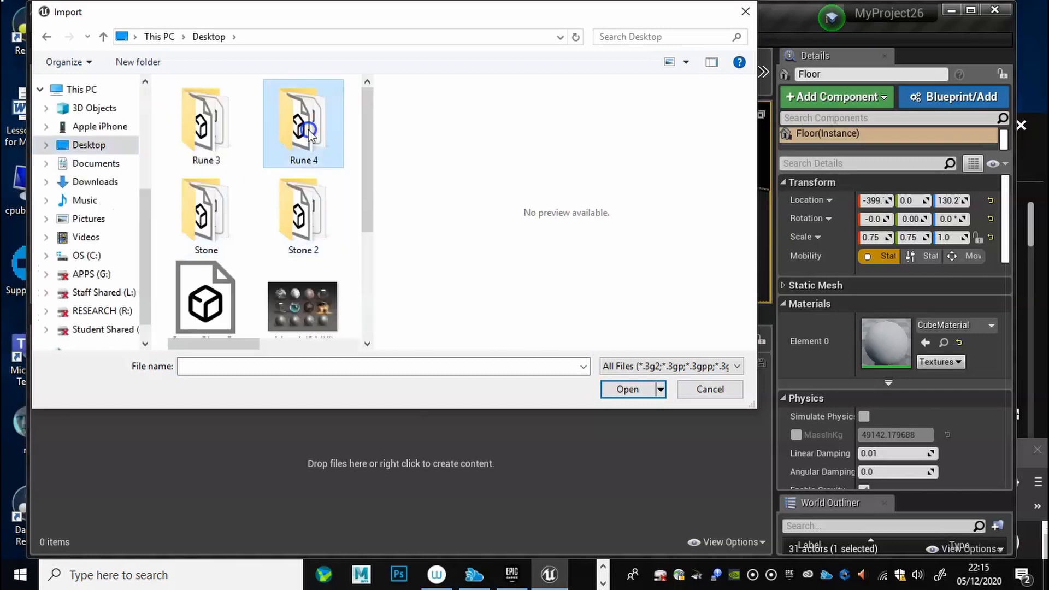
double_click(310, 135)
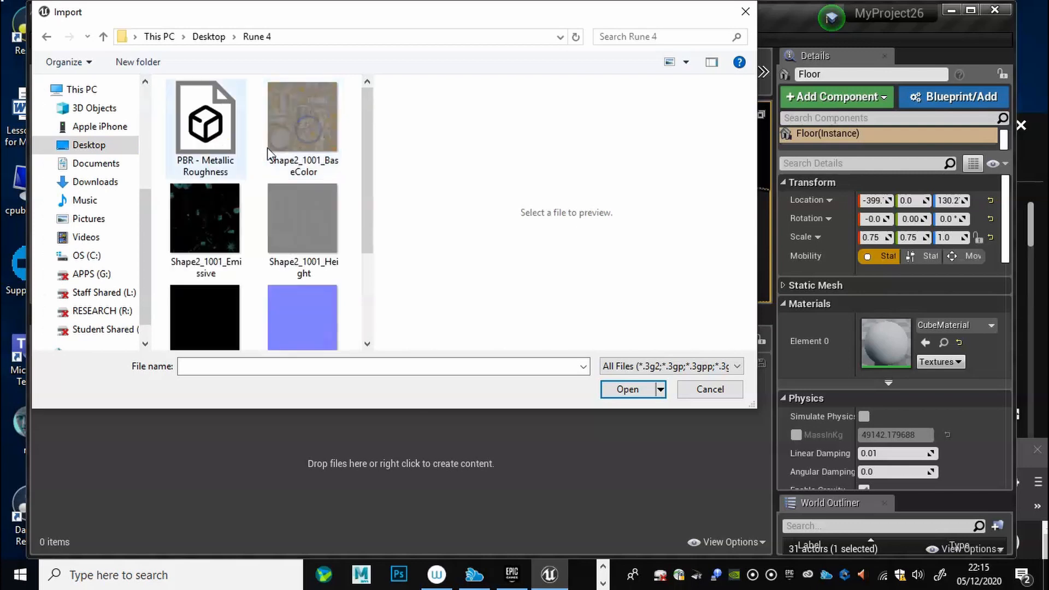
left_click(217, 147)
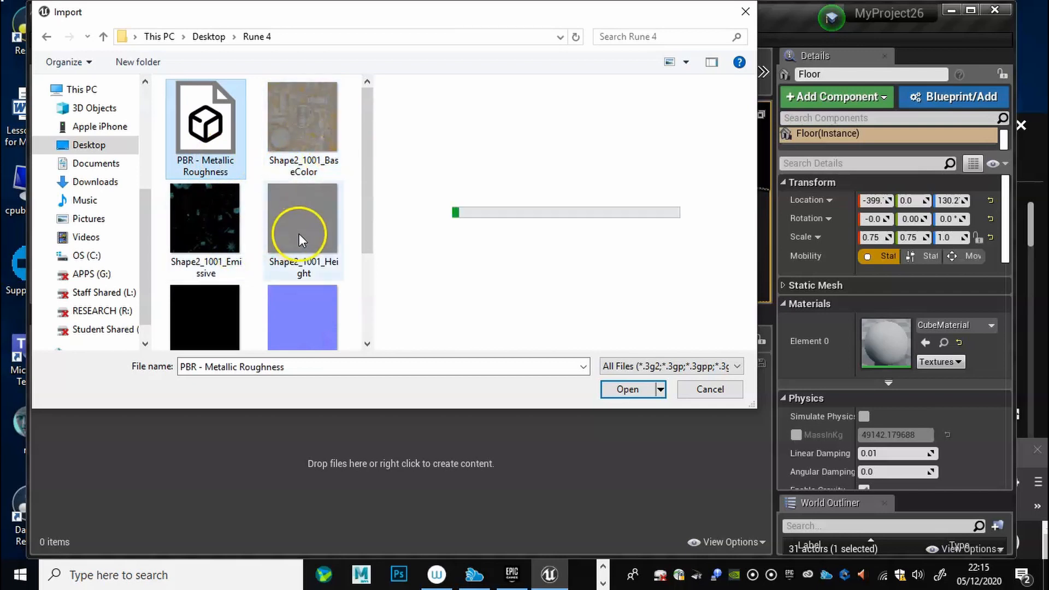
scroll(262, 277, "down", 3)
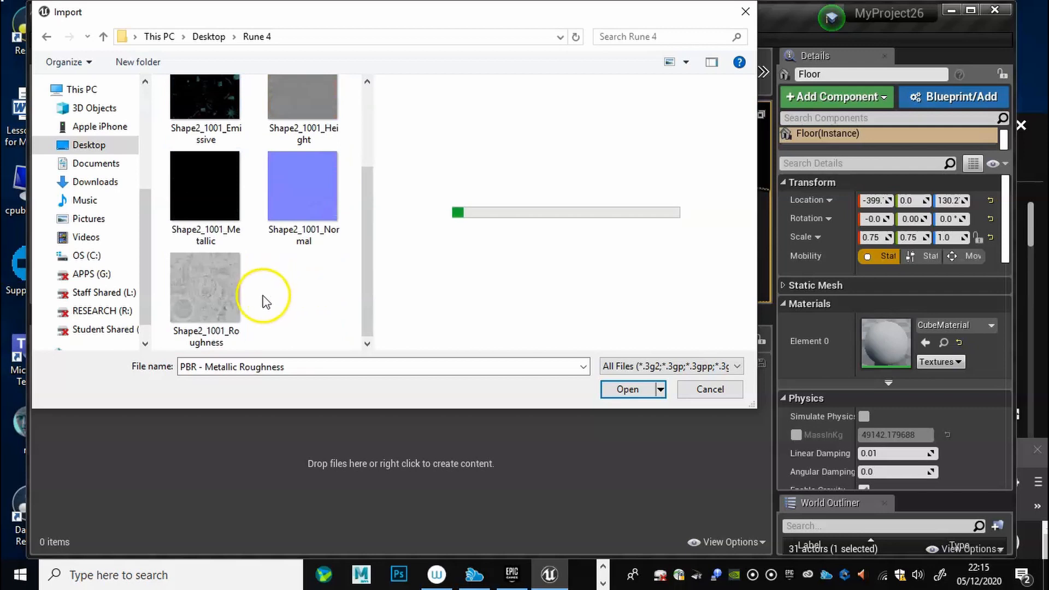
left_click_drag(336, 339, 170, 87)
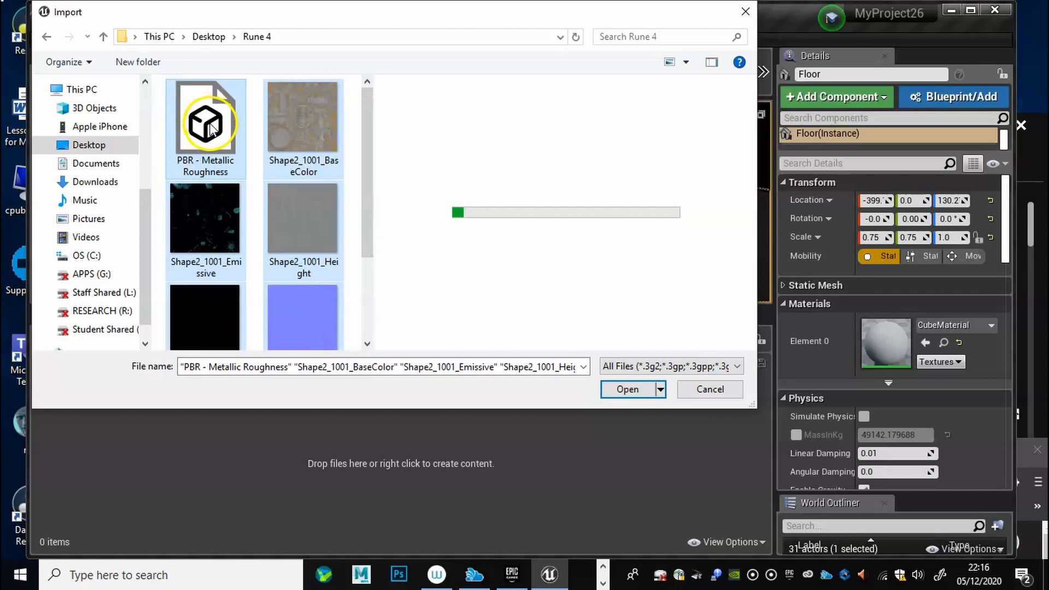
left_click(628, 389)
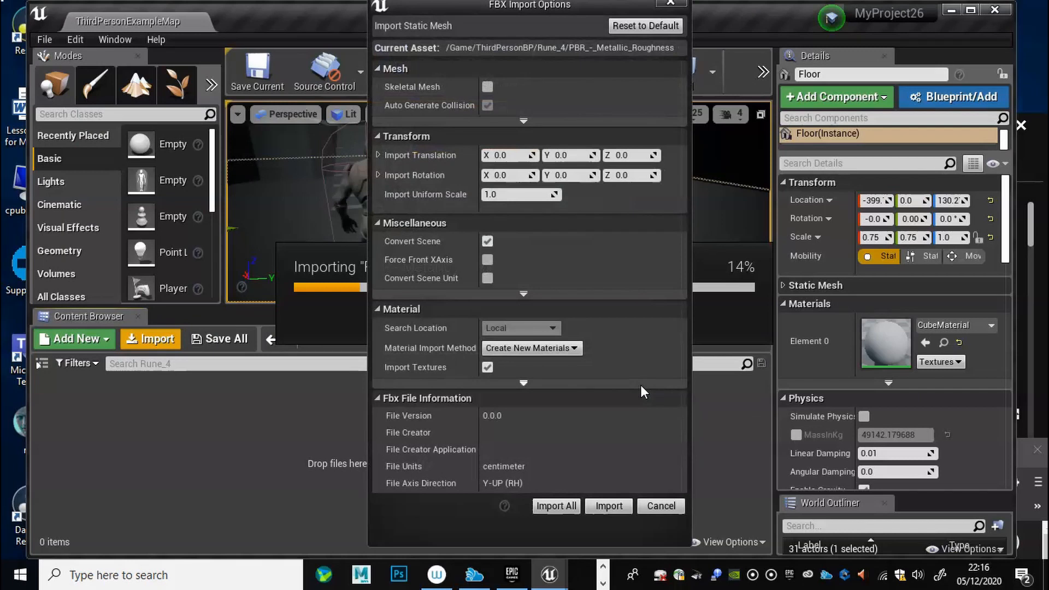
left_click(566, 506)
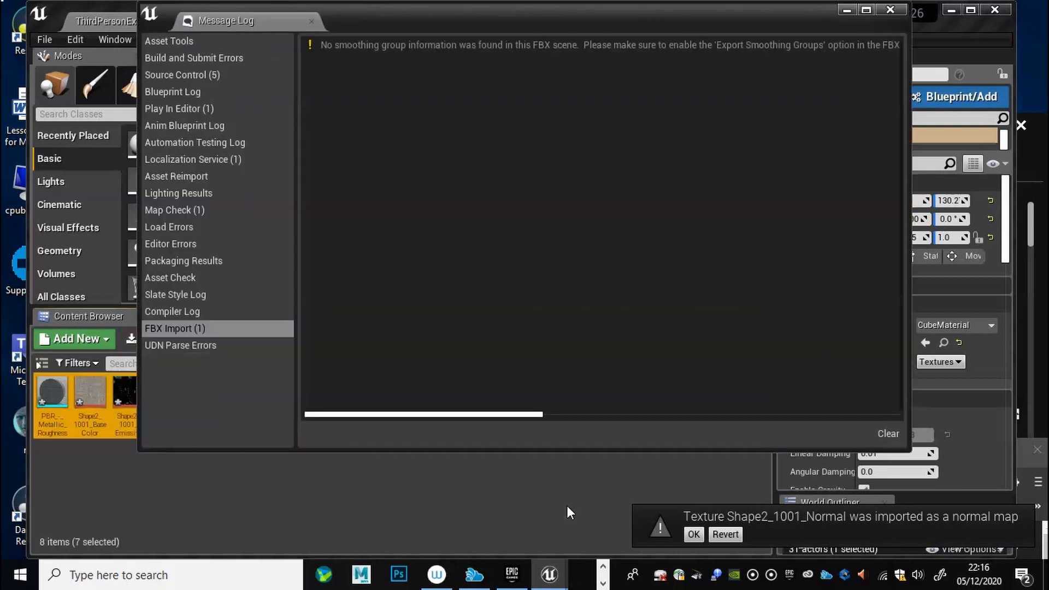
left_click(892, 11)
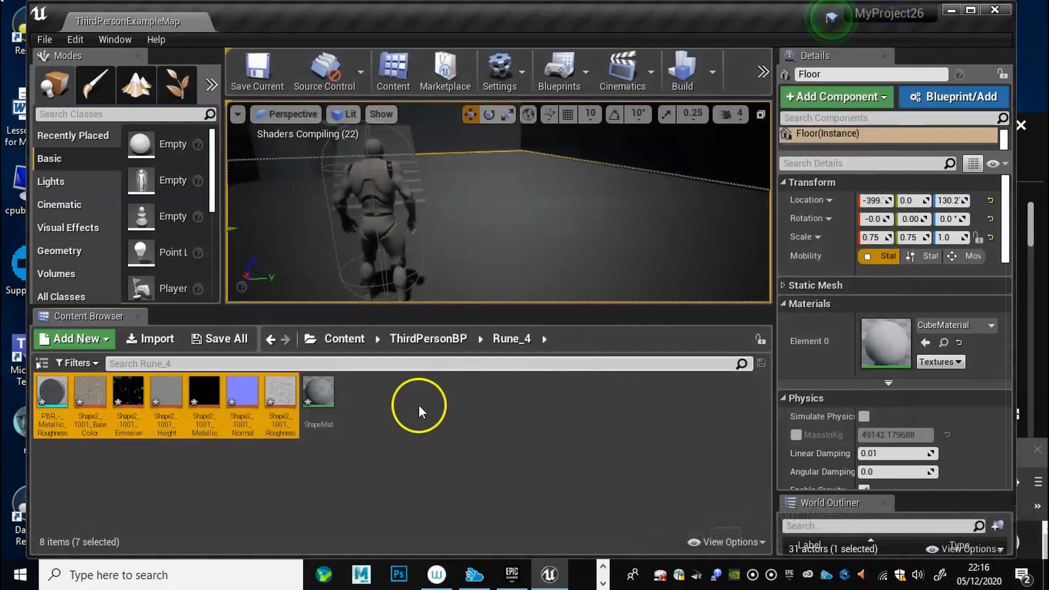
left_click(428, 444)
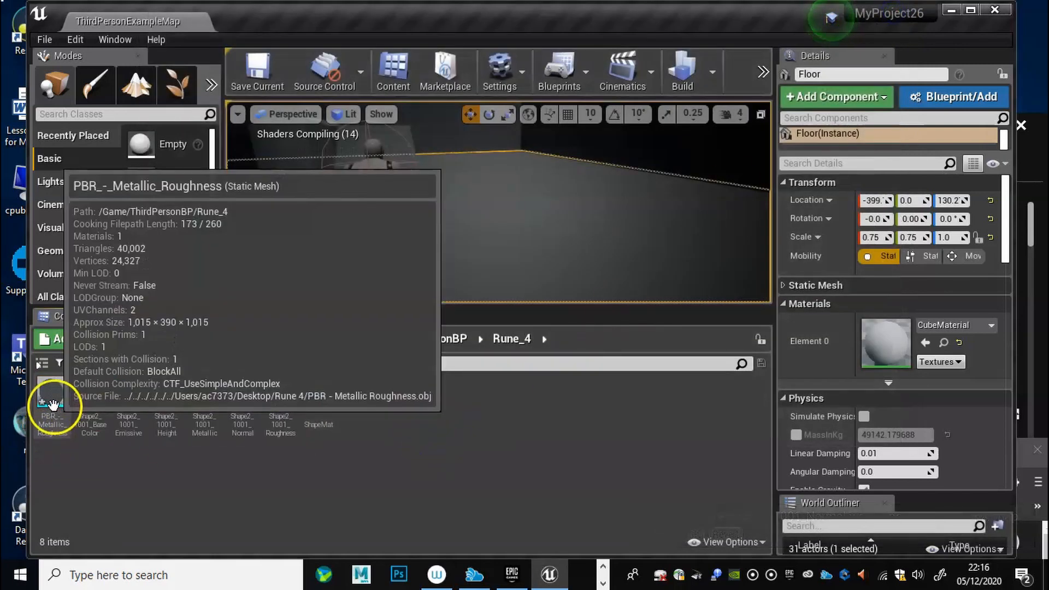
Place the PBR_-_Metallic_Roughness mesh in the level beside the existing glowing rune stone.
left_click_drag(51, 403, 242, 185)
right_click_drag(674, 203, 546, 239)
left_click_drag(623, 200, 415, 252)
right_click_drag(697, 226, 765, 251)
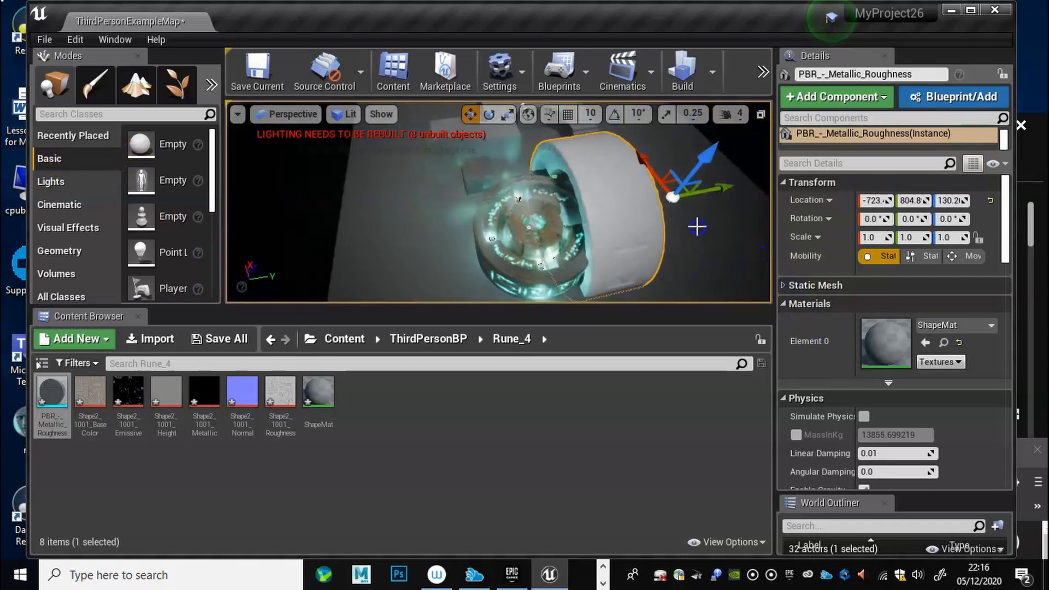
Rotate the new rune mesh to about 91° around X so that it lies flat.
key("e")
left_click_drag(648, 168, 938, 121)
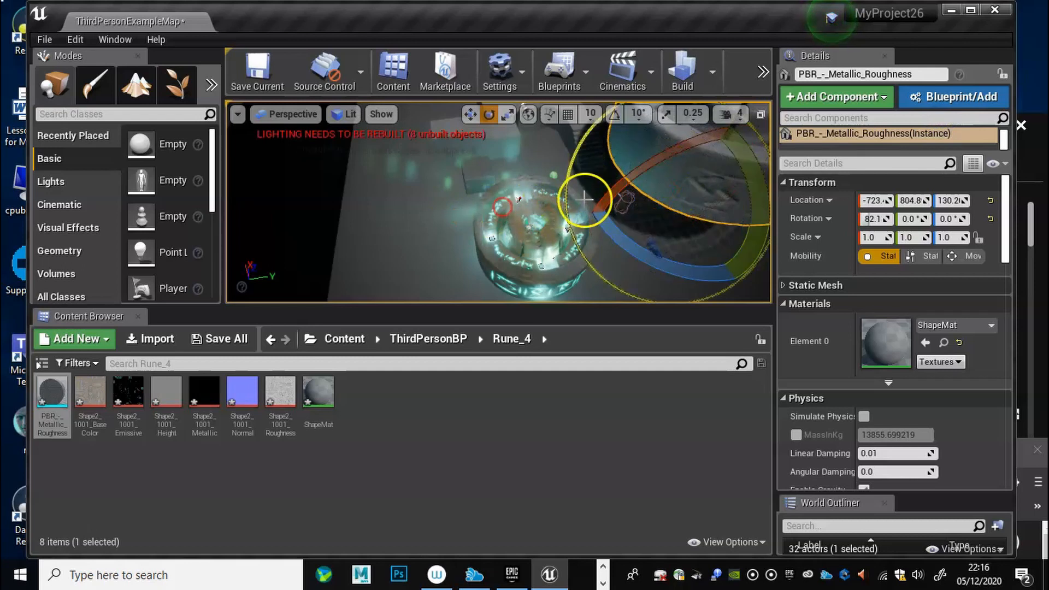
middle_click_drag(413, 244, 1043, 112)
left_click_drag(632, 273, 594, 200, "alt")
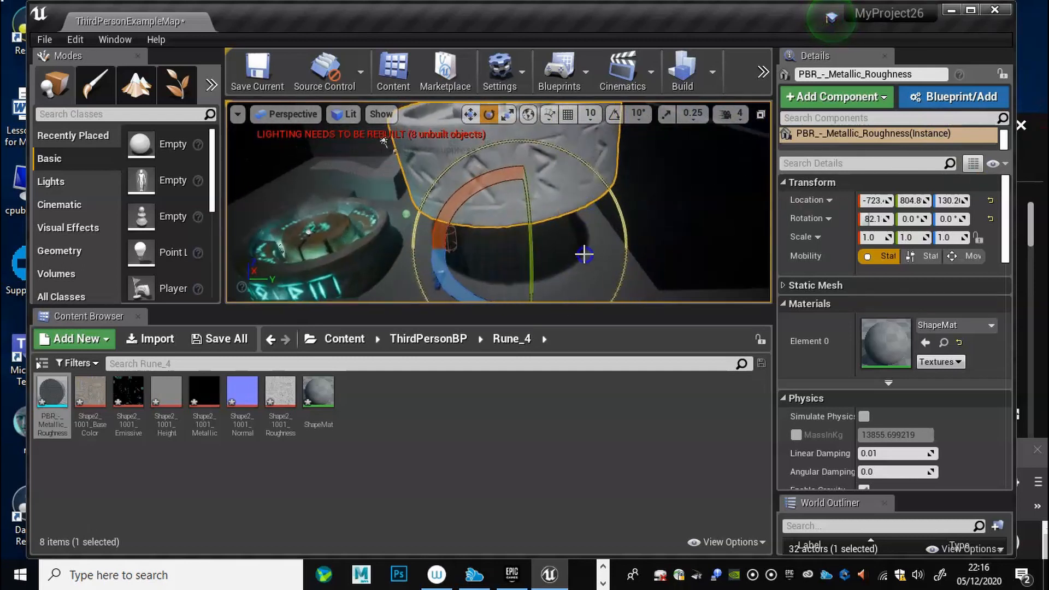
left_click_drag(456, 196, 481, 188)
left_click_drag(457, 195, 454, 197)
Scale the new rune mesh uniformly to about 0.709 and lower it to a Z location of about -237.
key("r")
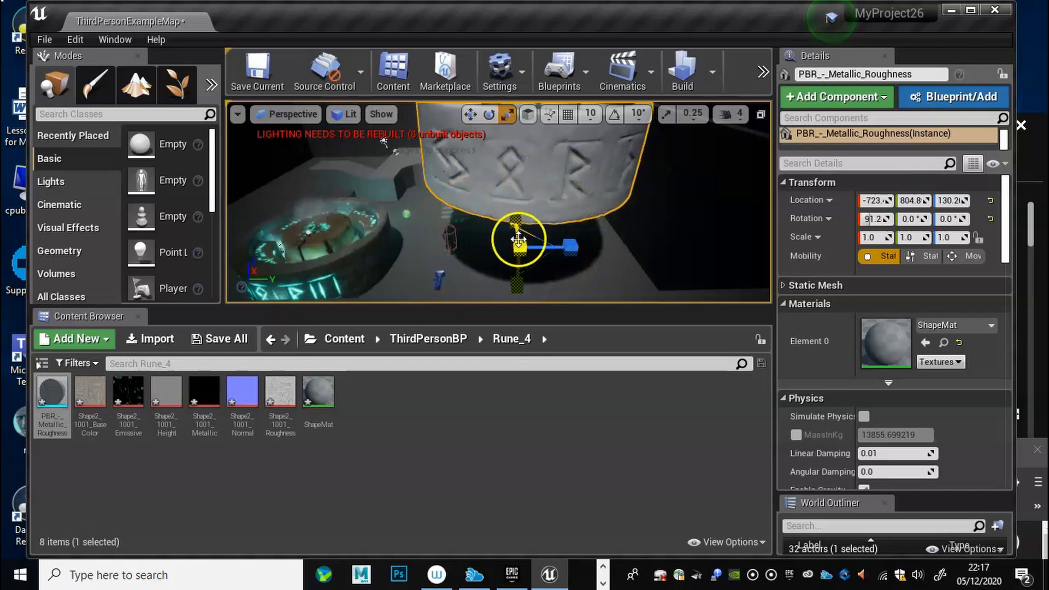
left_click_drag(462, 250, 416, 247)
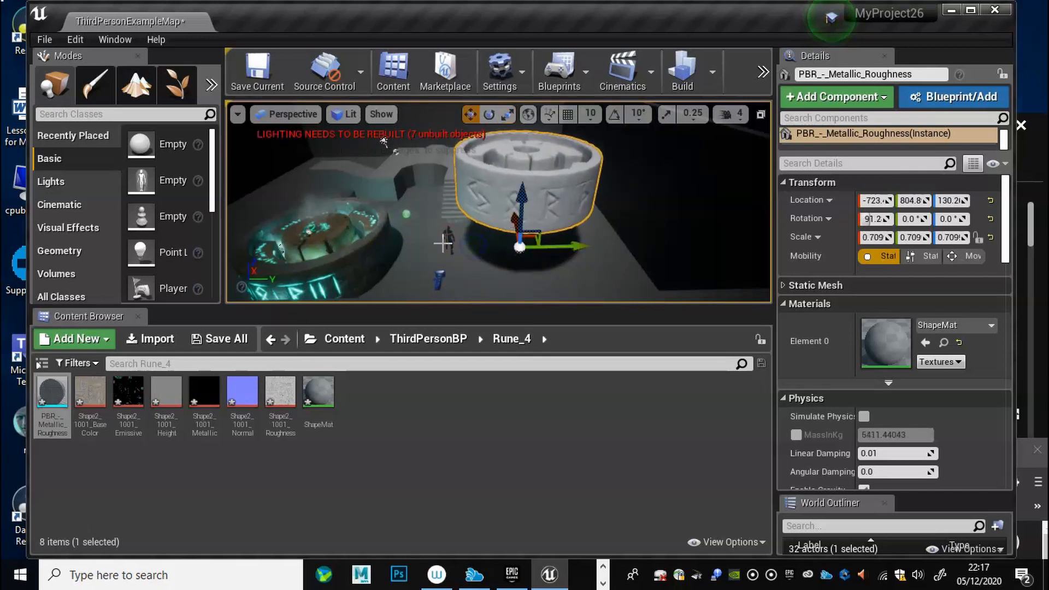
left_click_drag(517, 195, 530, 248)
left_click_drag(608, 292, 605, 328, "alt")
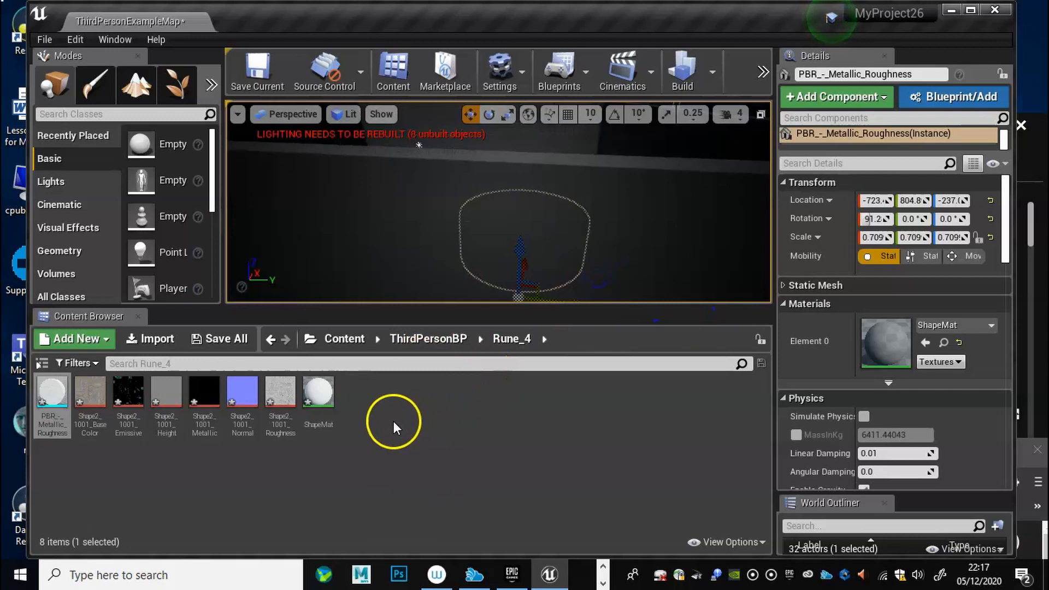
Create a material named Rune_4Mat in the Rune_4 folder and open it, keeping the folder's textures accessible beside the material editor.
right_click(378, 413)
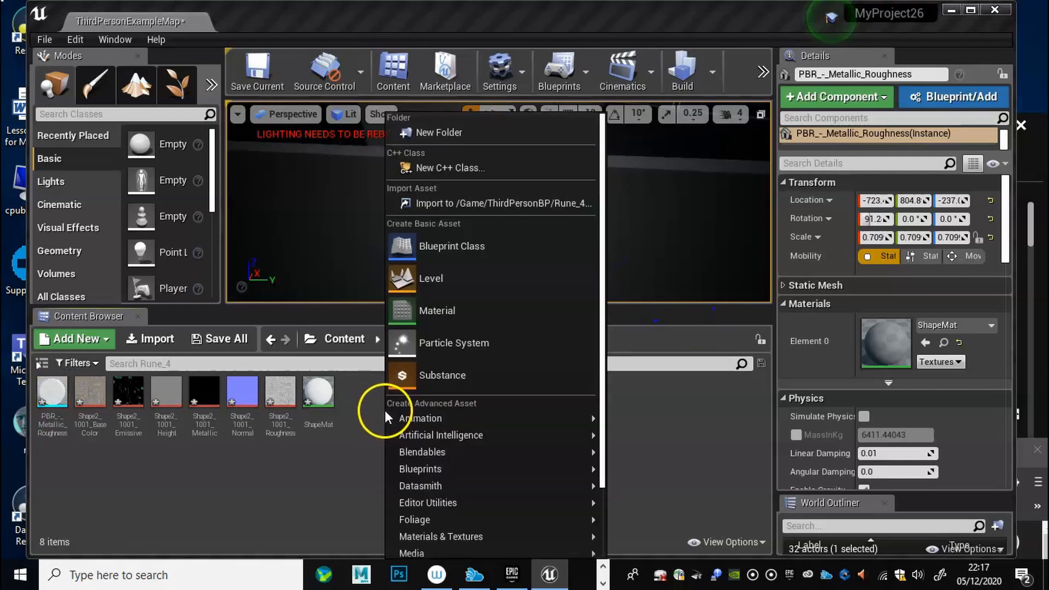
left_click(467, 311)
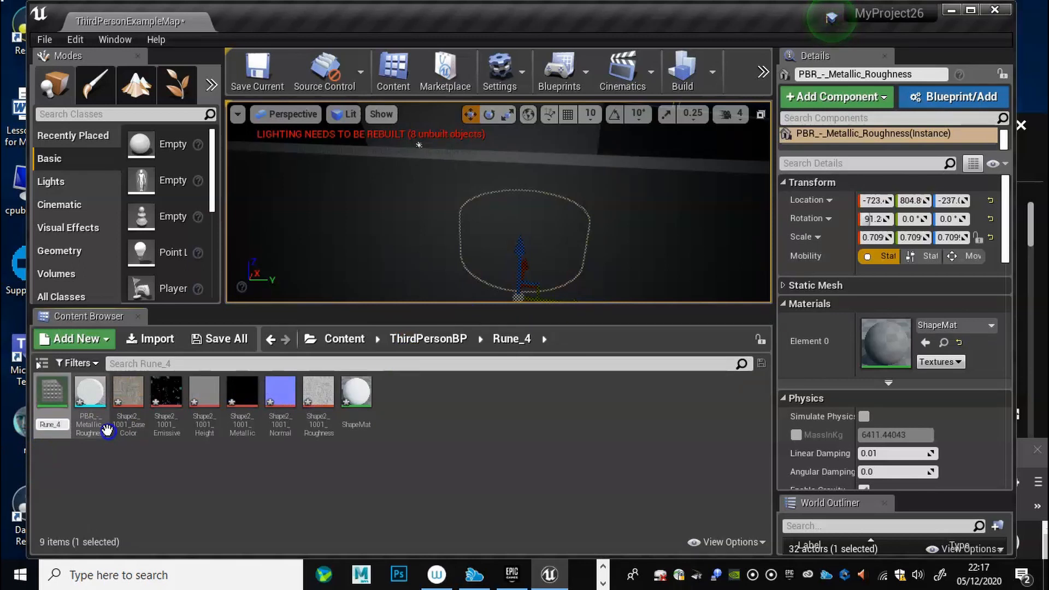
key("Return")
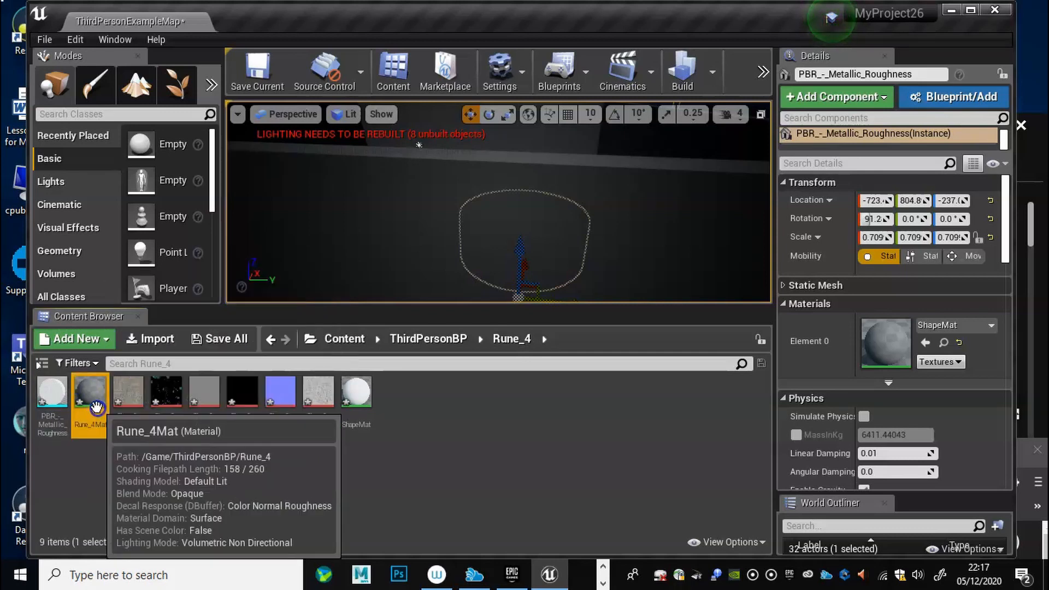
double_click(98, 414)
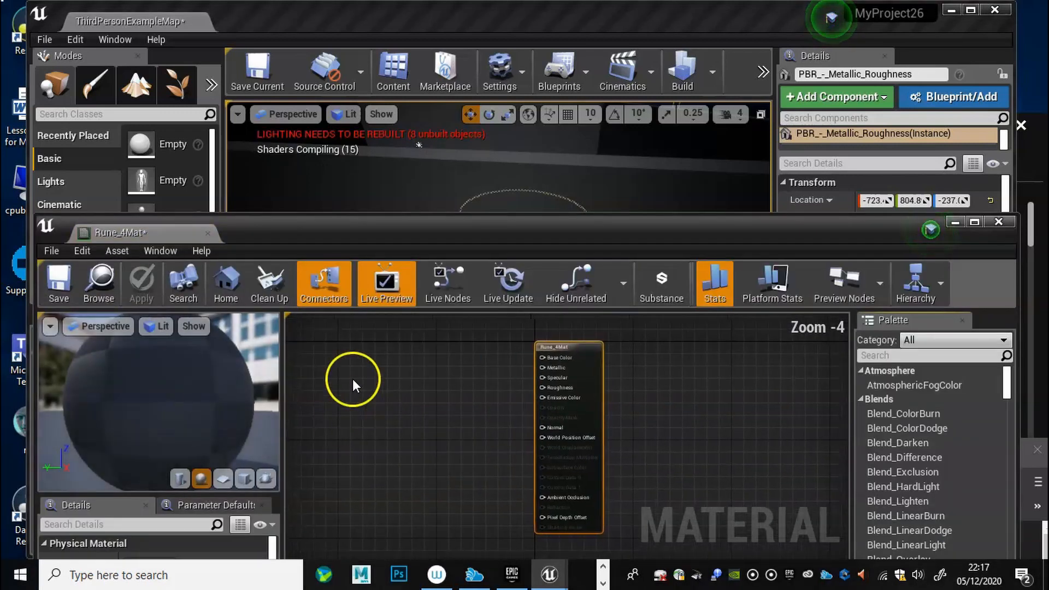
left_click_drag(408, 238, 676, 93)
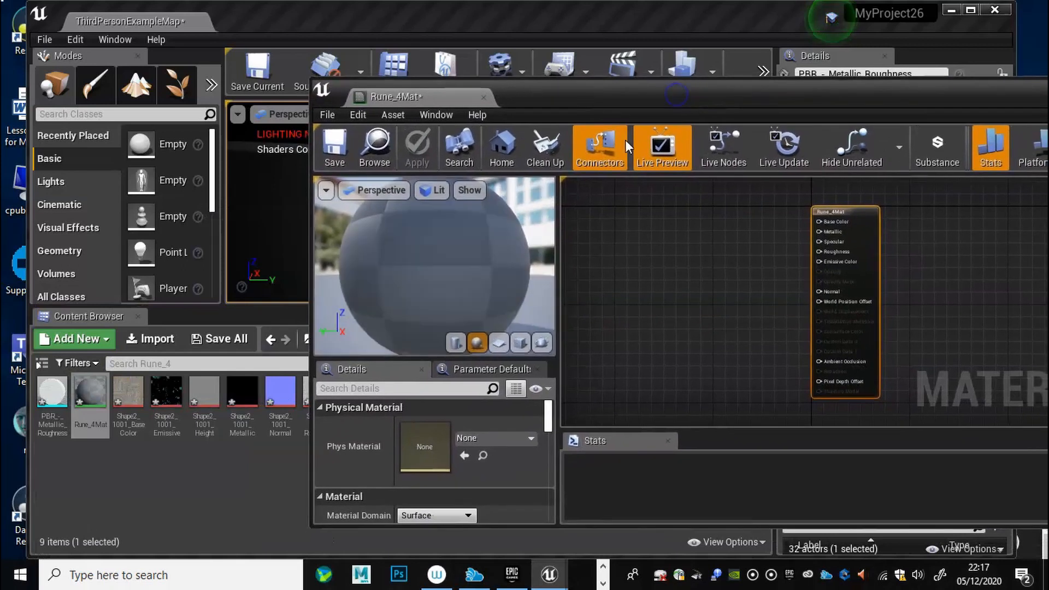
Add the BaseColor texture to the Rune_4Mat graph, connect its RGB output to Base Color, and add the Emissive texture unconnected.
mouse_move(131, 396)
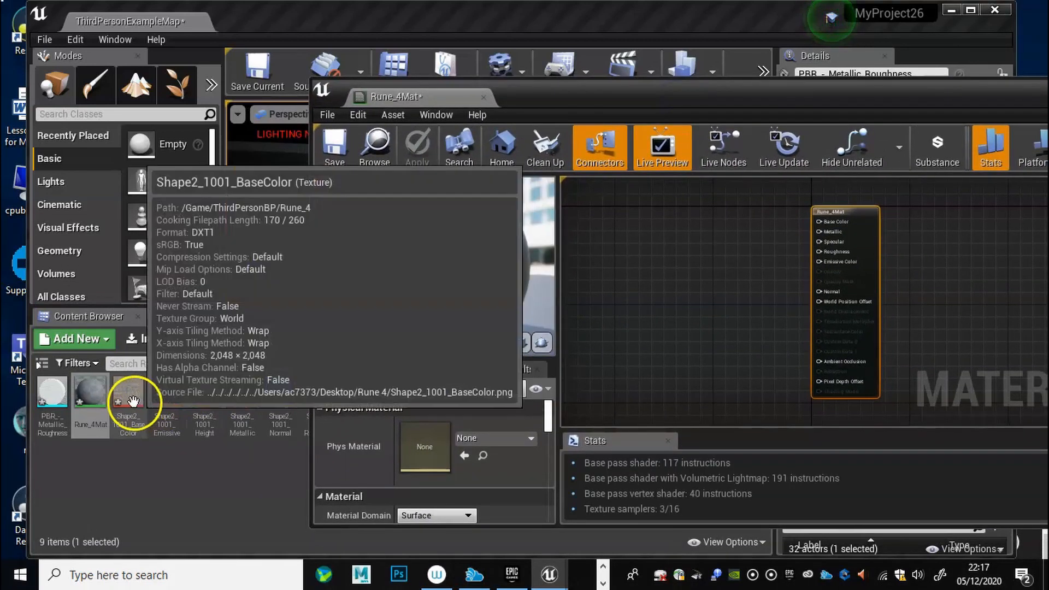
left_click_drag(127, 394, 719, 222)
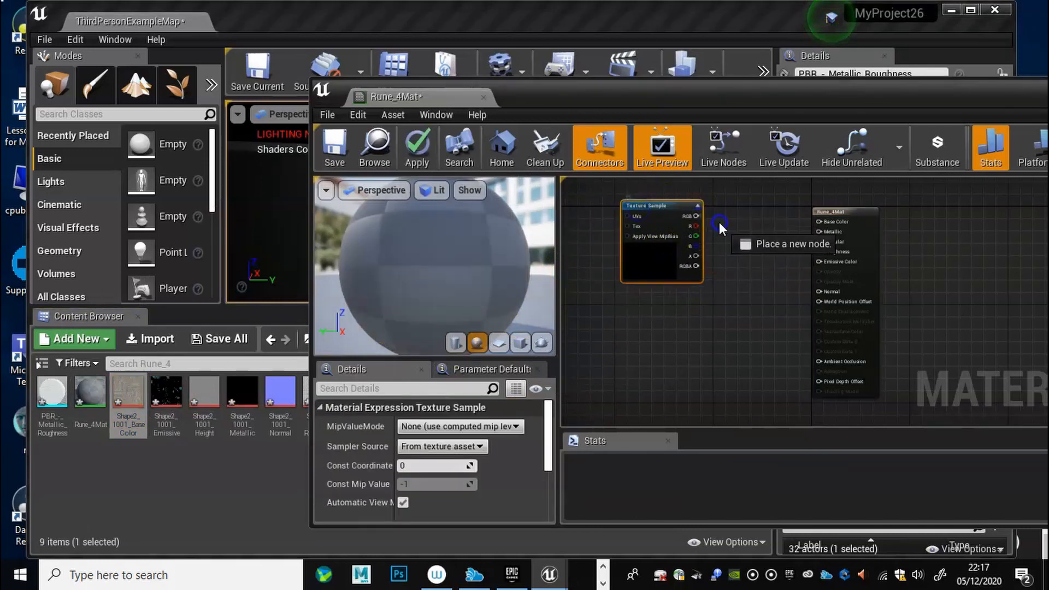
left_click_drag(812, 223, 819, 222)
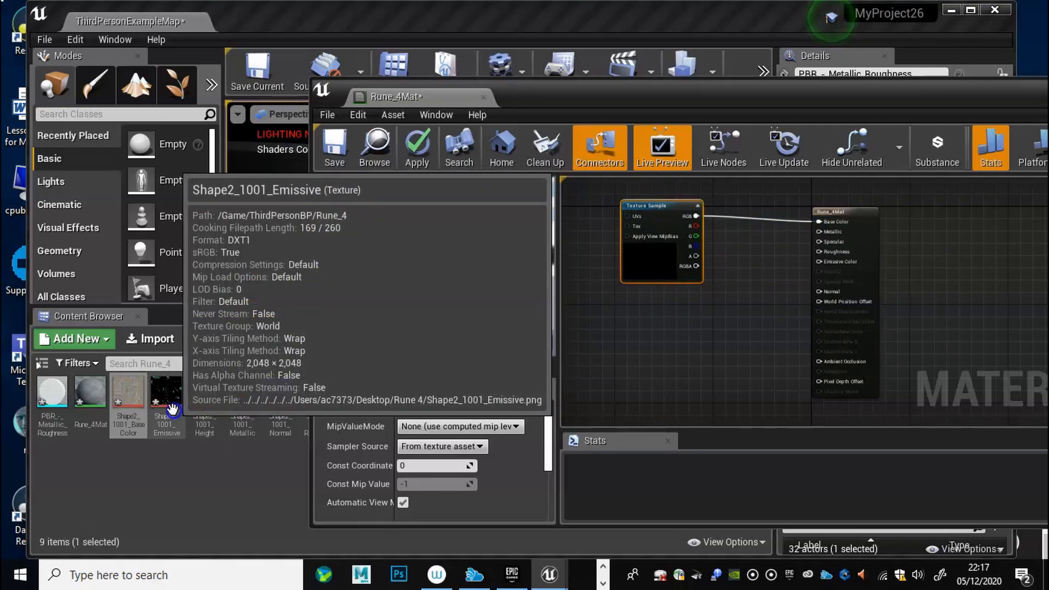
left_click_drag(164, 409, 597, 310)
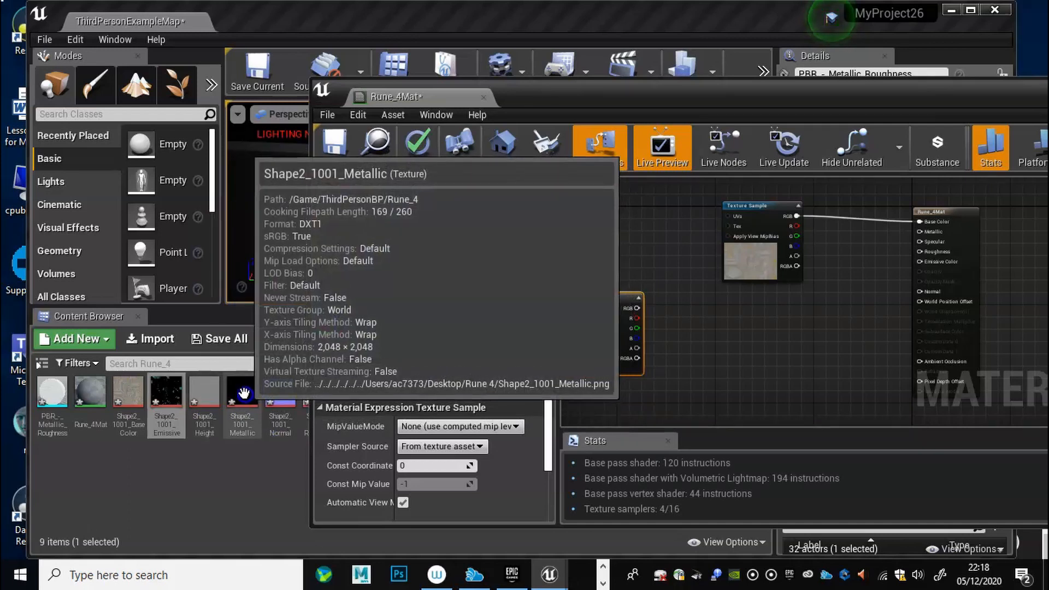
Add the Metallic and Normal textures to the graph and connect their RGB outputs to the material's Metallic and Normal inputs.
left_click_drag(243, 391, 704, 319)
left_click_drag(782, 333, 921, 235)
left_click_drag(281, 391, 685, 393)
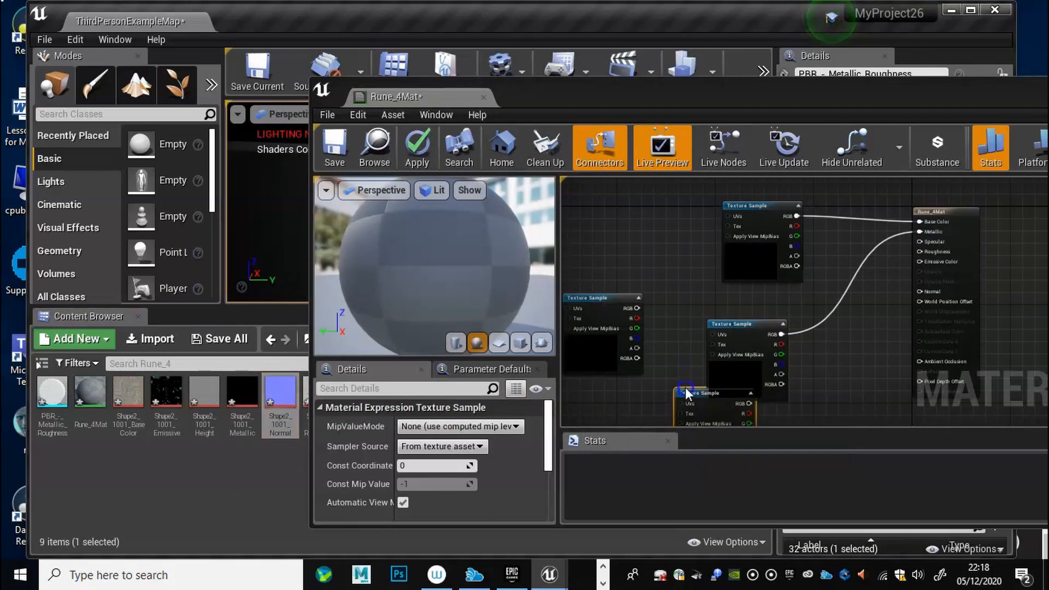
right_click_drag(857, 380, 788, 263)
left_click_drag(658, 289, 650, 310)
right_click_drag(802, 318, 808, 363)
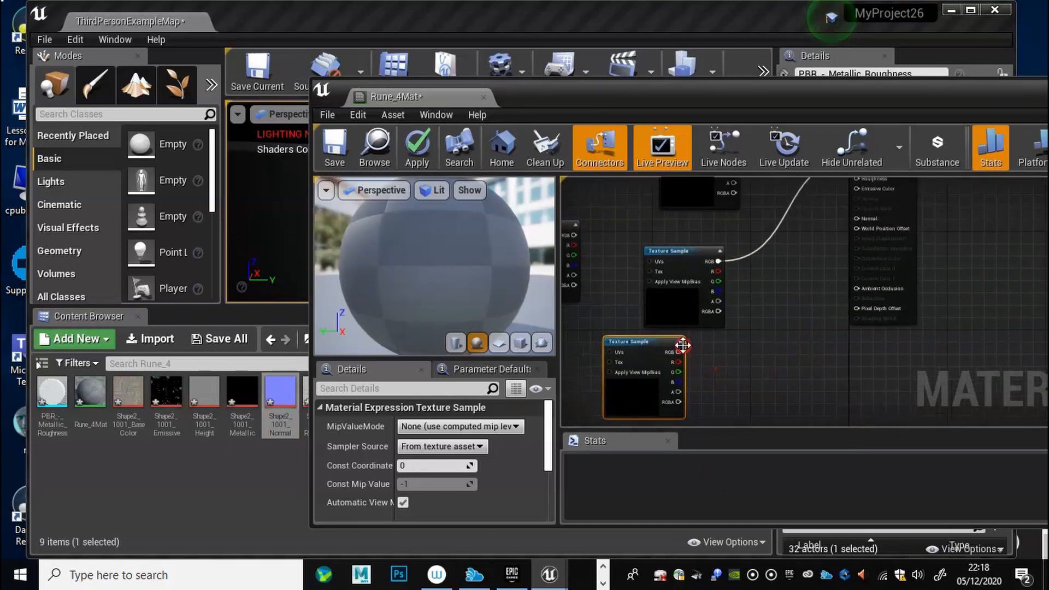
left_click_drag(678, 351, 854, 217)
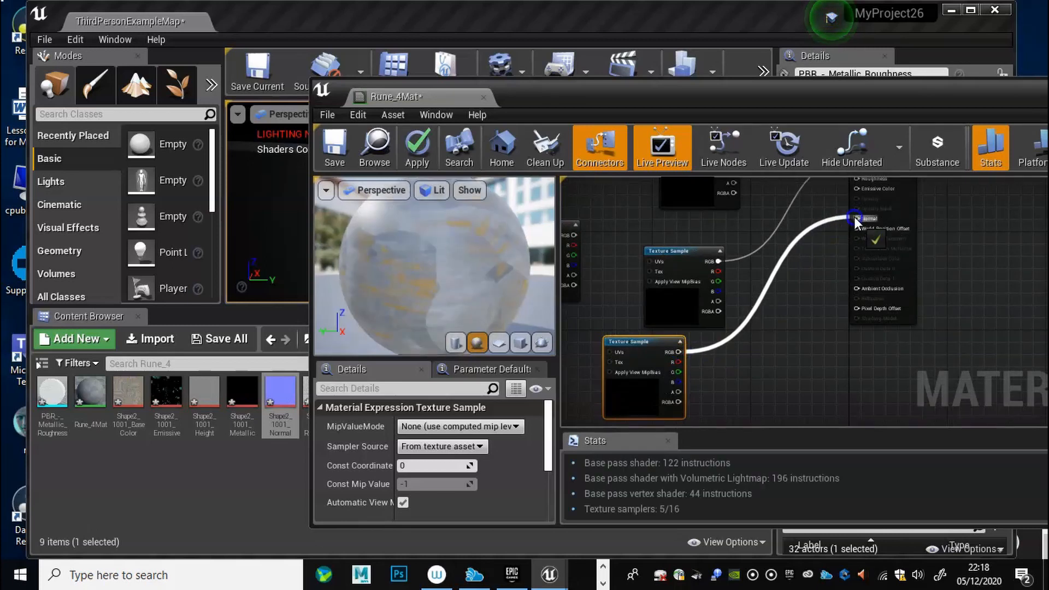
Add the Shape2_1001_Roughness texture to the graph and connect its RGB output to the material's Roughness input.
left_click_drag(551, 99, 626, 102)
left_click_drag(318, 392, 694, 208)
left_click_drag(721, 97, 530, 86)
scroll(744, 297, "down", 2)
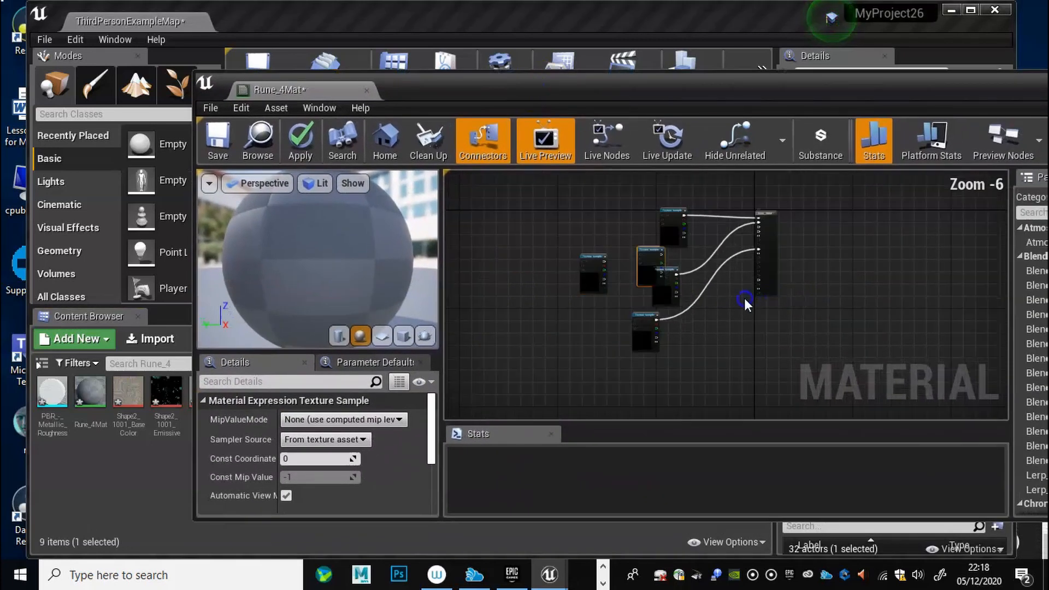
scroll(740, 316, "up", 1)
right_click_drag(741, 322, 669, 390)
left_click_drag(565, 297, 695, 265)
Arrange the Base Color, Metallic, Roughness and Normal texture samples in a tidy vertical column without overlaps.
left_click_drag(588, 240, 575, 203)
left_click_drag(538, 286, 556, 263)
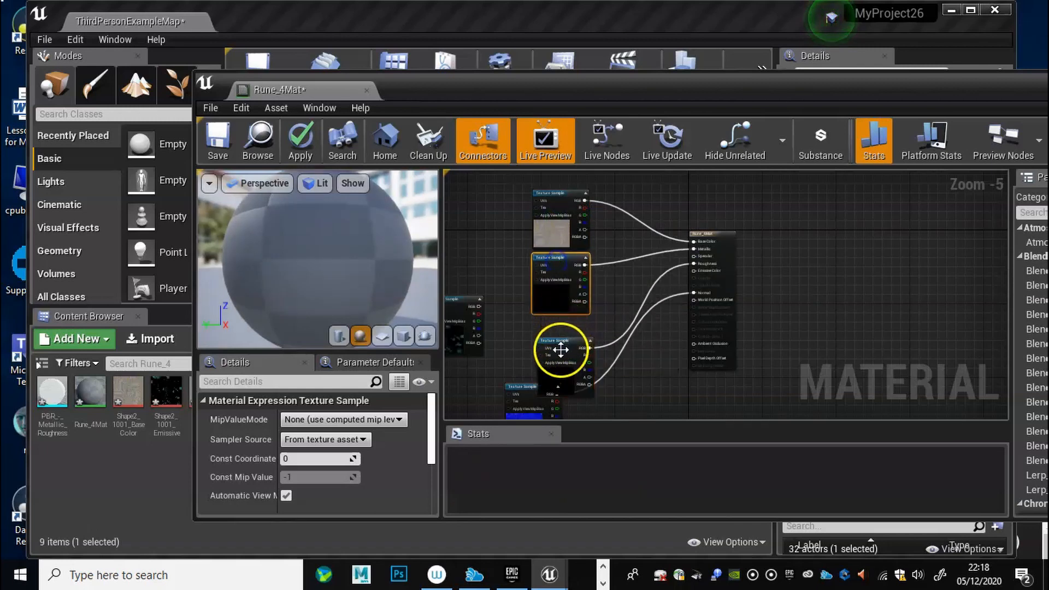
left_click_drag(561, 350, 559, 330)
left_click_drag(536, 399, 568, 390)
right_click_drag(505, 382, 684, 361)
scroll(625, 338, "up", 2)
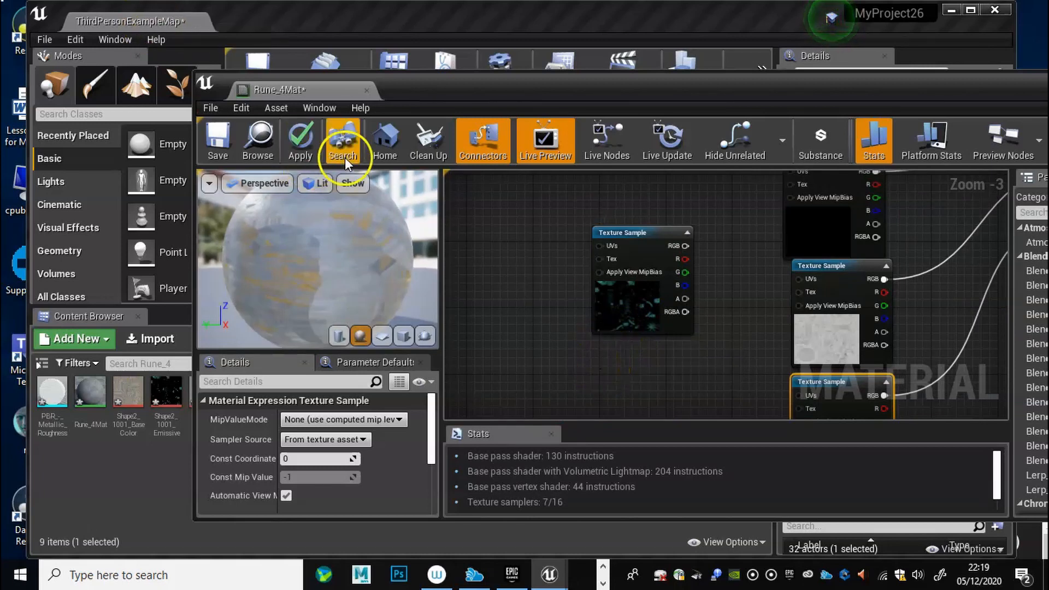
Open the Stone_Texture material from the ThirdPersonBP content folder for editing, keeping the material editor window within view.
left_click_drag(417, 96, 616, 89)
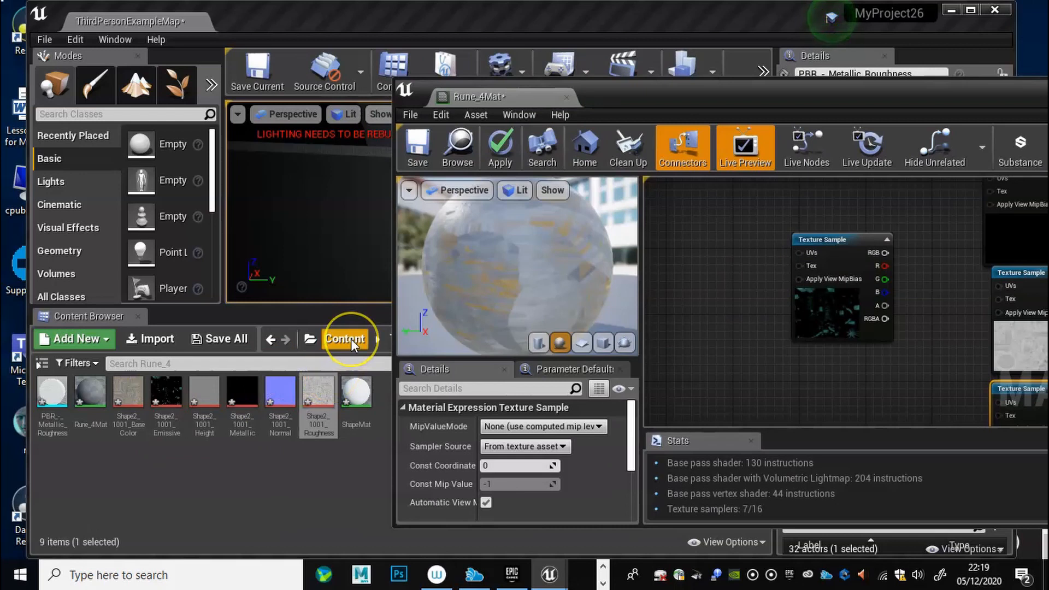
left_click(351, 338)
left_click(200, 394)
double_click(199, 394)
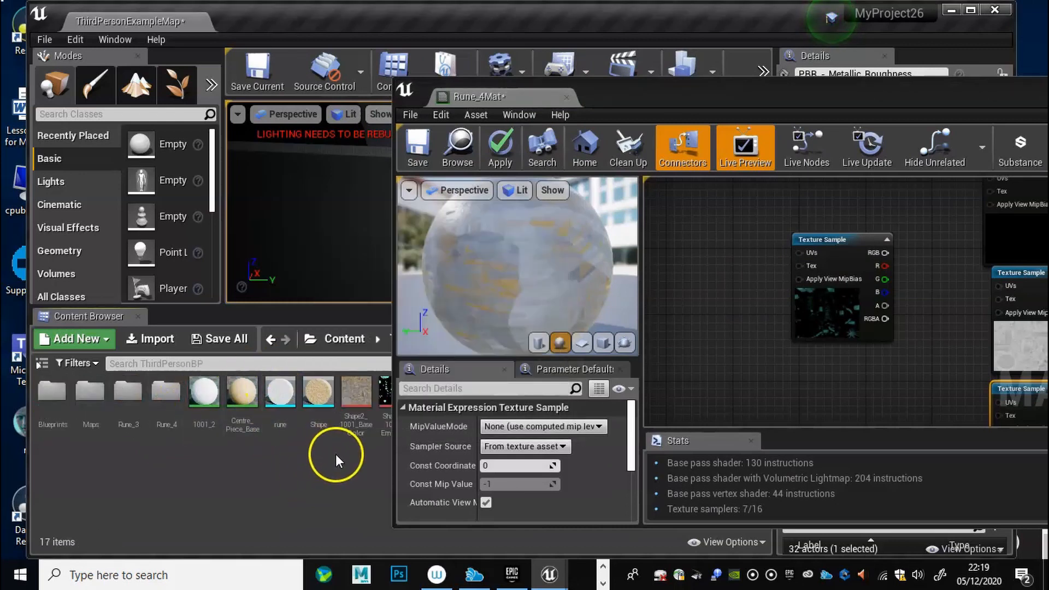
left_click_drag(641, 94, 926, 167)
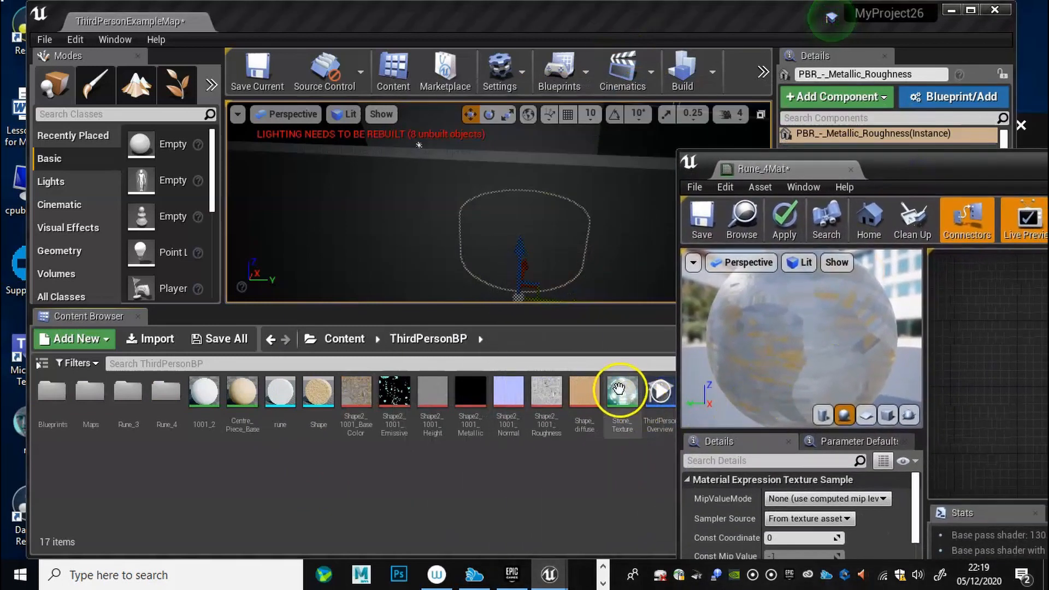
left_click(626, 392)
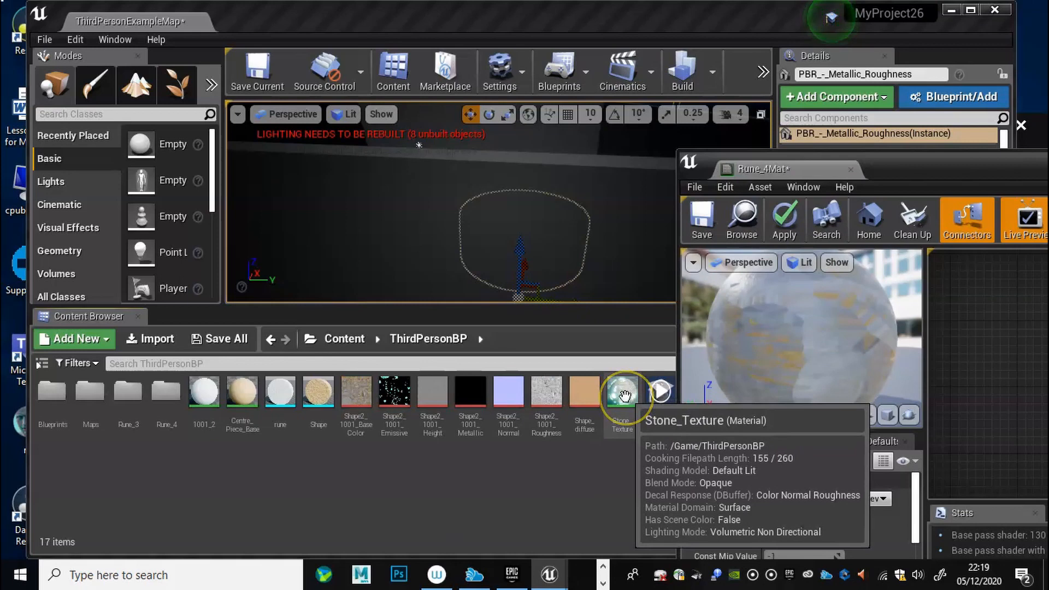
left_click(624, 394)
double_click(624, 393)
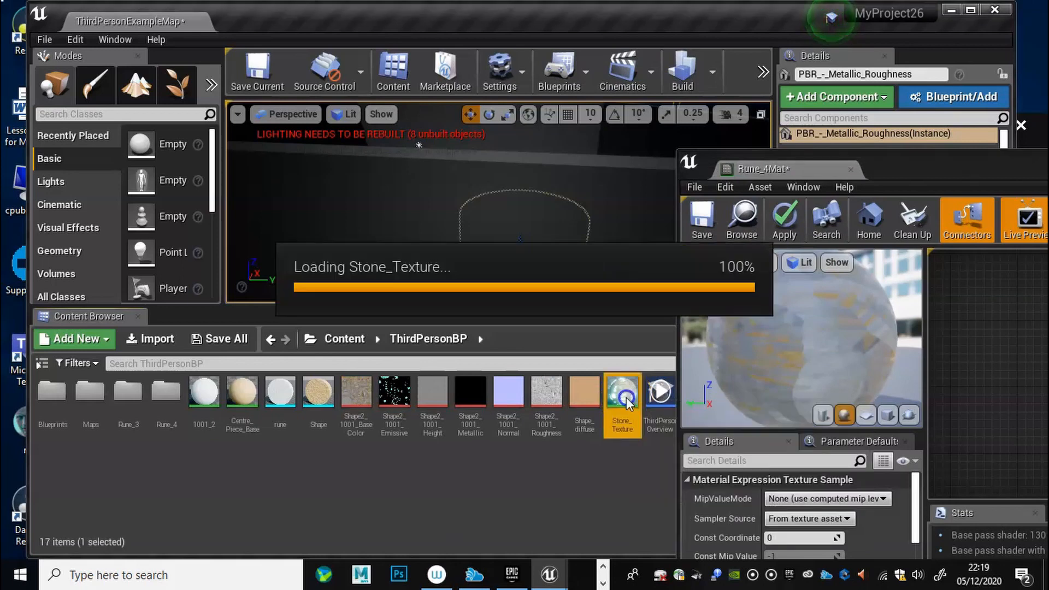
left_click_drag(1032, 162, 468, 81)
Rearrange the texture samples and the Multiply node in the Stone_Texture graph so they no longer crowd each other.
right_click_drag(460, 232, 654, 261)
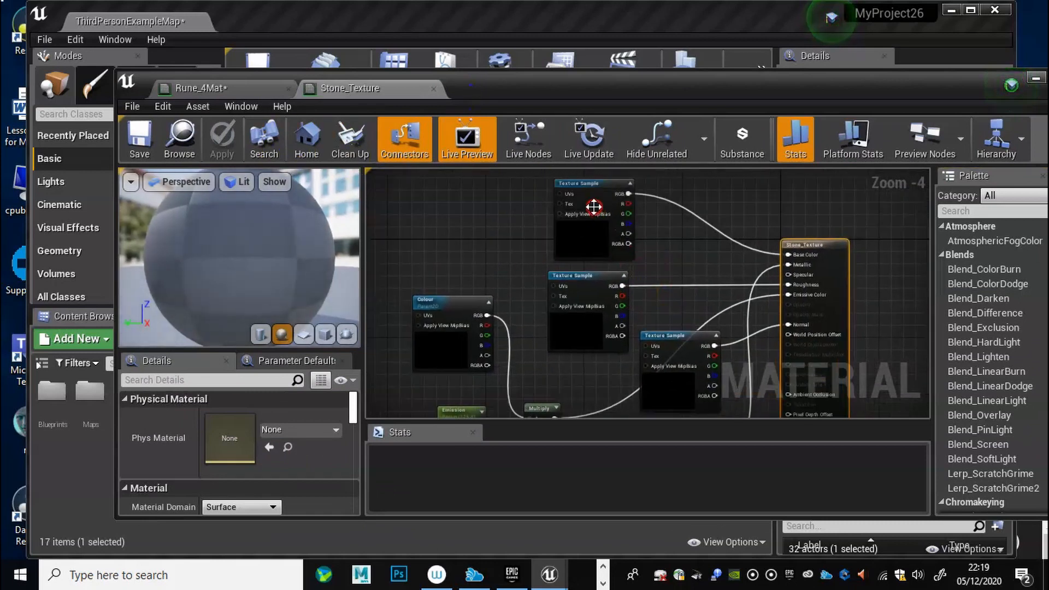
left_click_drag(594, 207, 600, 195)
left_click_drag(586, 276, 603, 258)
left_click_drag(630, 319, 607, 350)
left_click(666, 348)
right_click_drag(681, 362, 682, 218)
left_click_drag(669, 305, 612, 303)
left_click_drag(543, 262, 520, 223)
right_click_drag(730, 218, 764, 317)
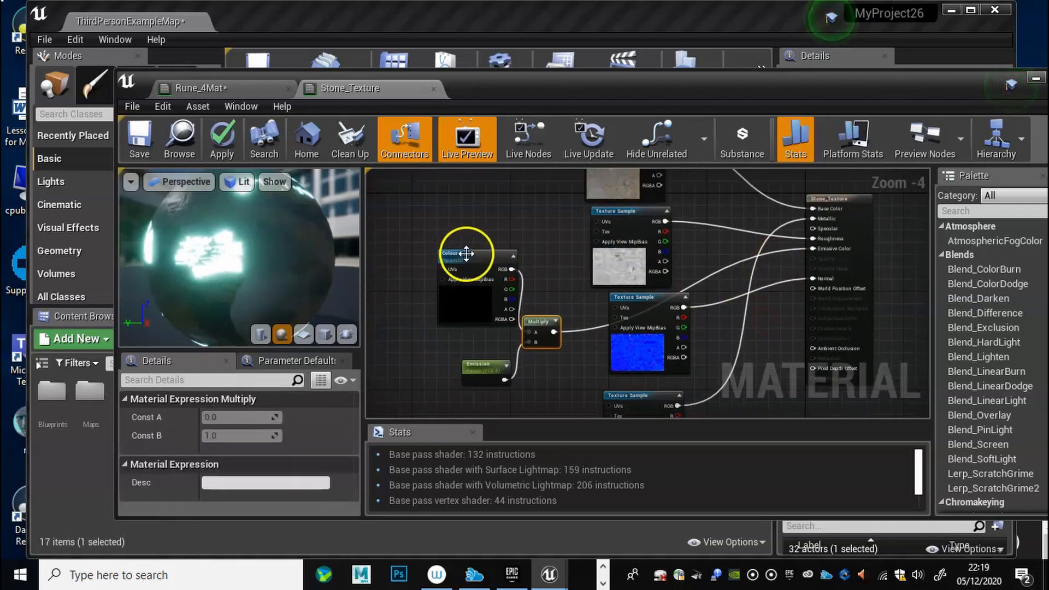
Space out the Colour, Emission and Multiply nodes in the Stone_Texture graph and inspect the settings of Emission and Multiply.
left_click_drag(466, 253, 407, 251)
left_click_drag(482, 364, 387, 364)
left_click_drag(534, 328, 507, 328)
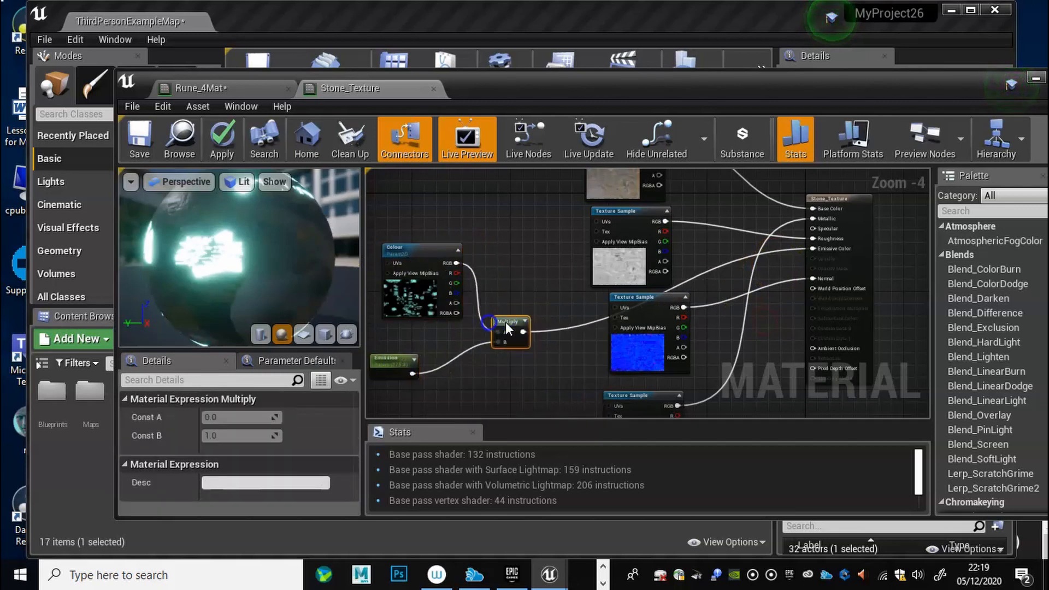
left_click_drag(388, 361, 410, 364)
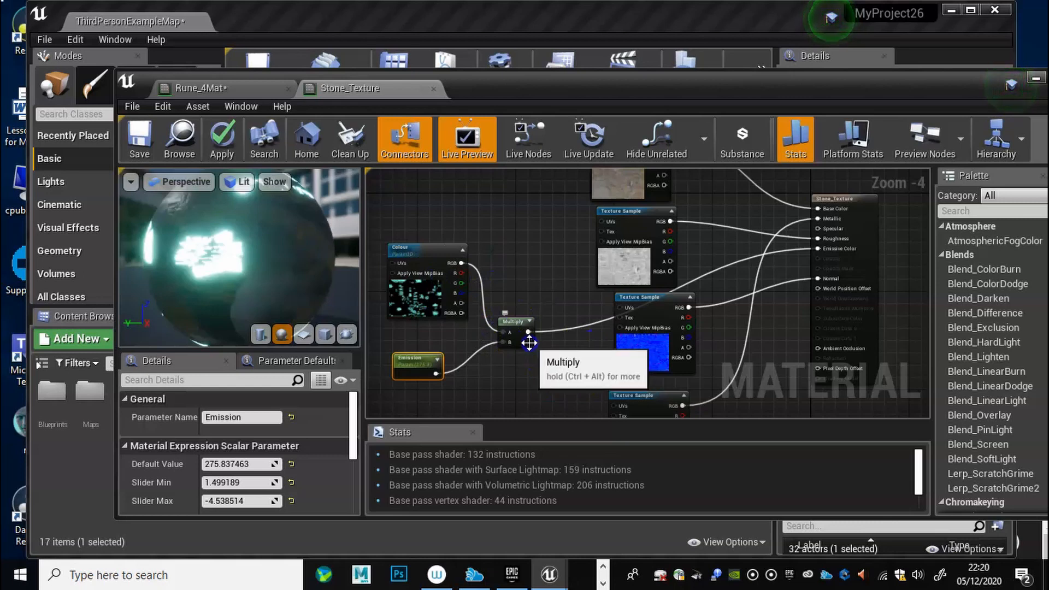
left_click(402, 360)
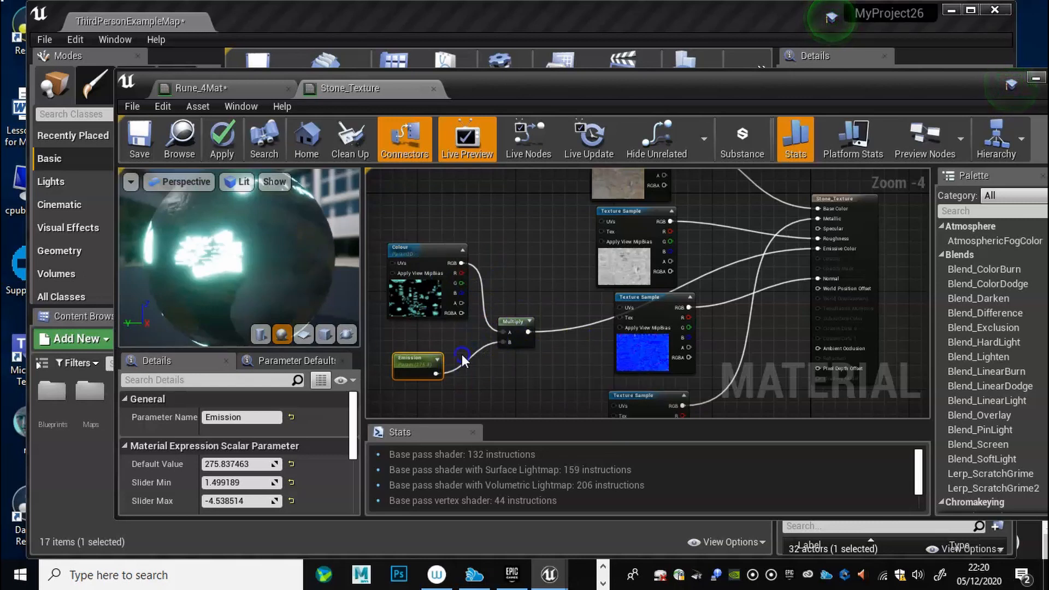
left_click(483, 317)
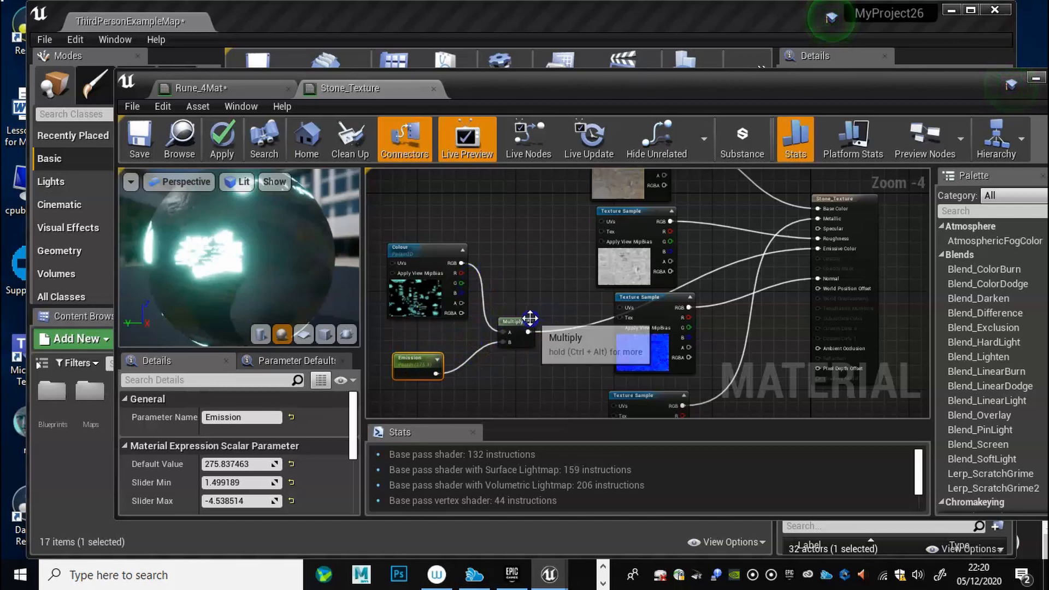
left_click_drag(503, 332, 464, 262)
left_click_drag(506, 343, 508, 341)
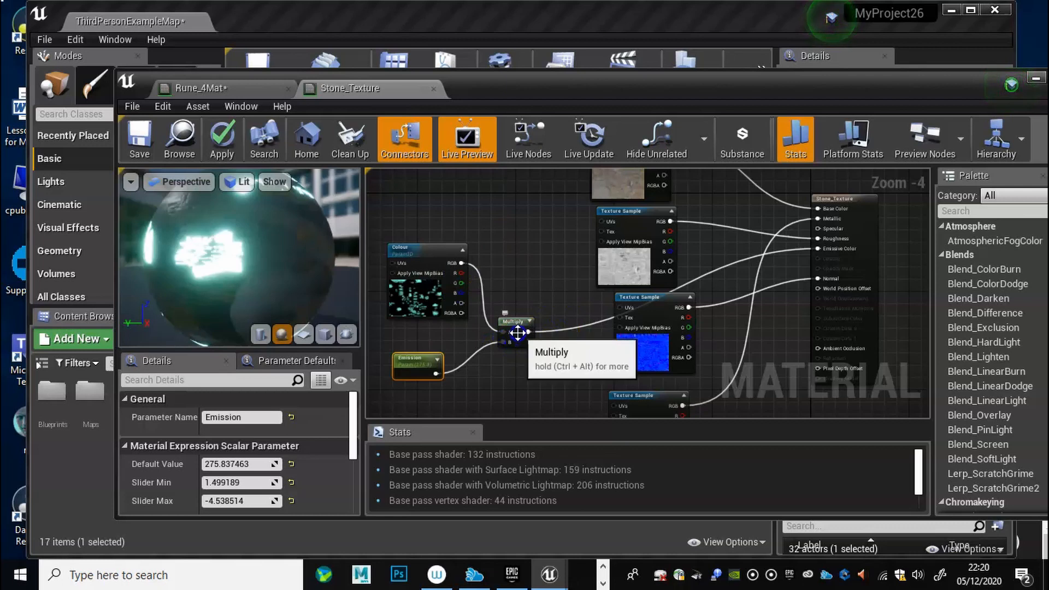
left_click(516, 330)
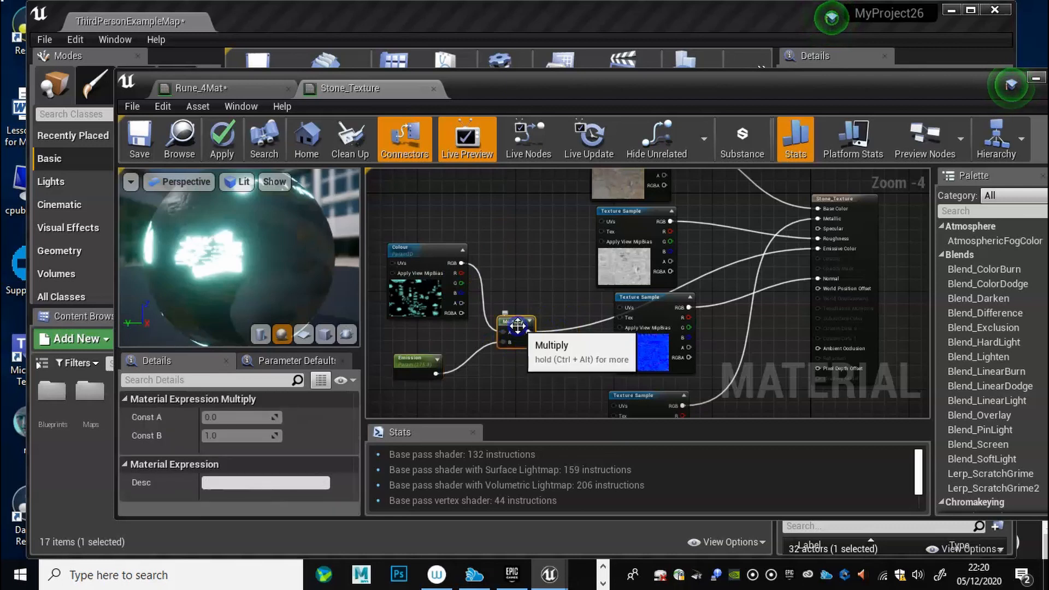
Copy the Colour, Emission and Multiply nodes from Stone_Texture into the Rune_4Mat graph, placing them clear of the existing nodes.
left_click(429, 361)
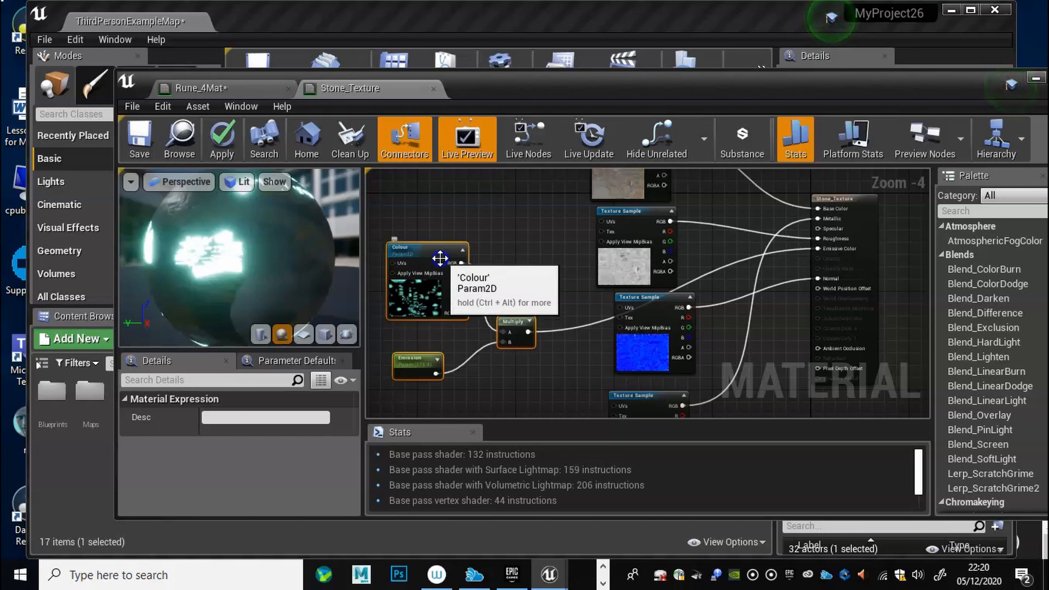
left_click(216, 88)
scroll(466, 271, "up", 1)
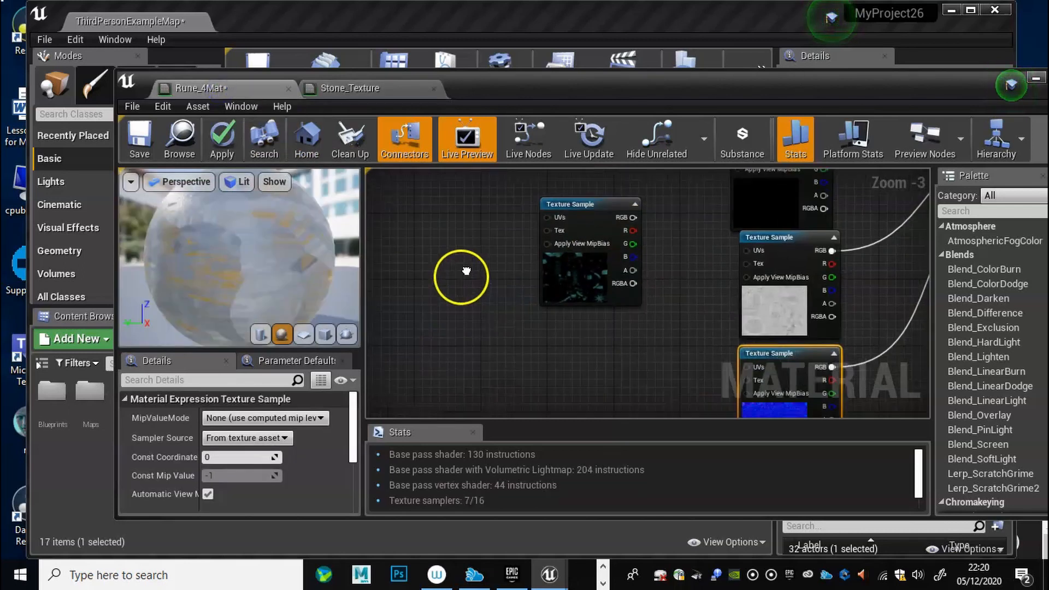
scroll(681, 329, "down", 2)
right_click_drag(681, 329, 628, 290)
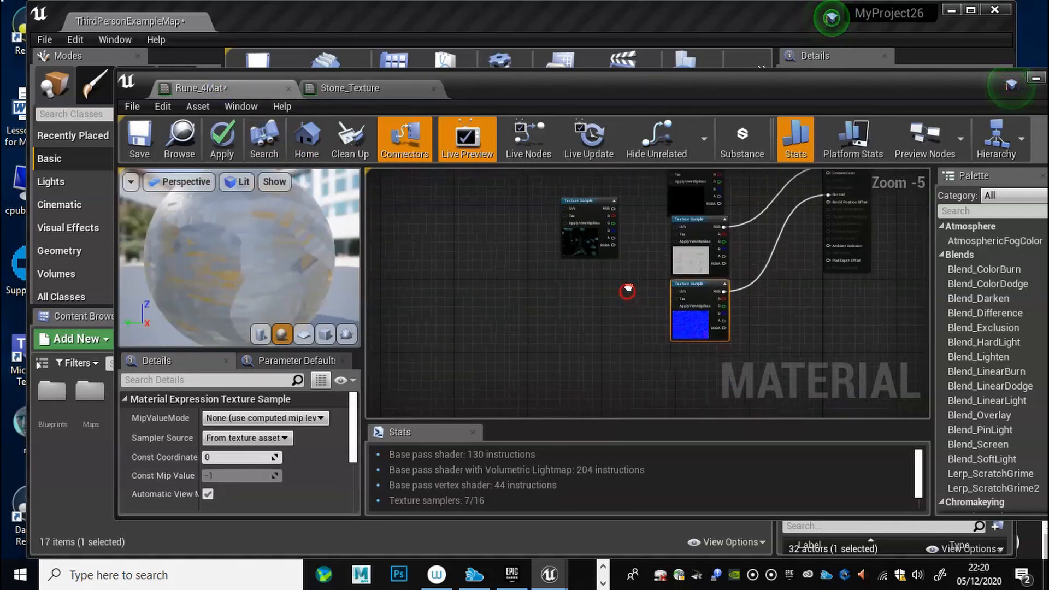
left_click(466, 302)
key("ctrl+v")
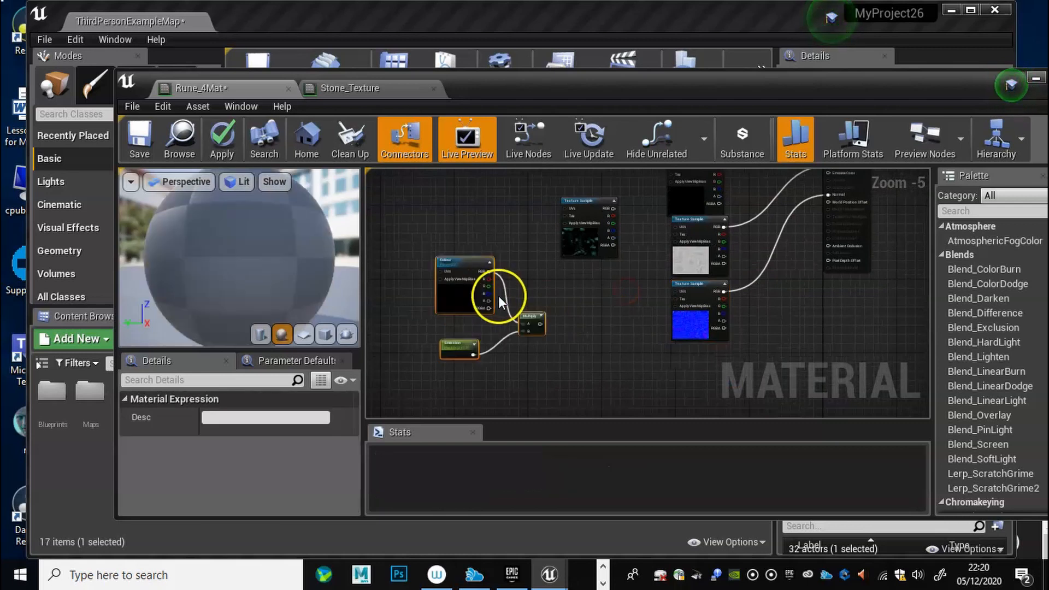
left_click_drag(441, 270, 393, 267)
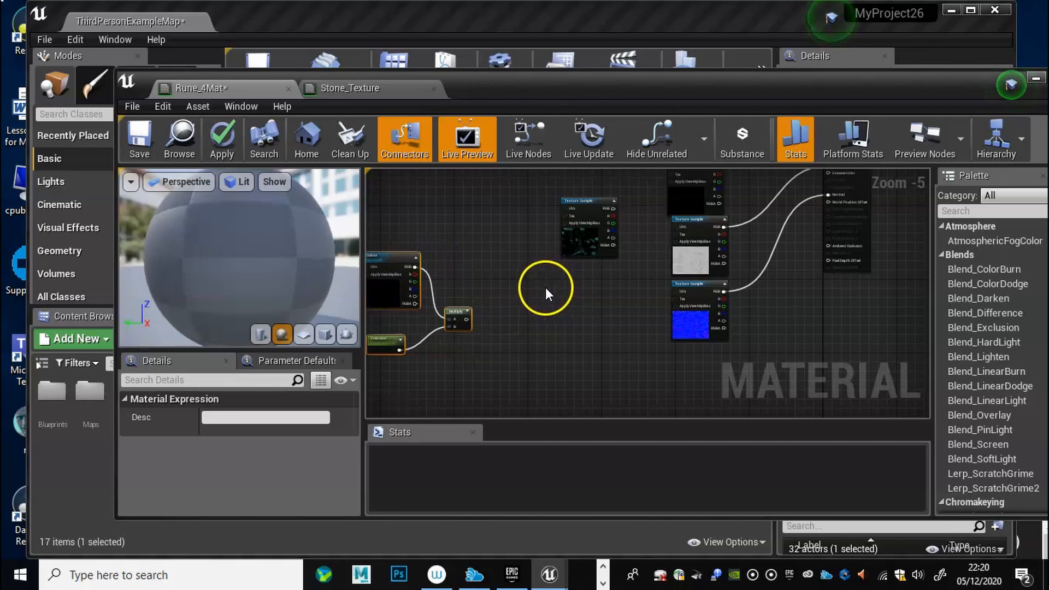
Add a Constant node in the free space of the Rune_4Mat graph and convert it to a parameter.
scroll(545, 284, "up", 1)
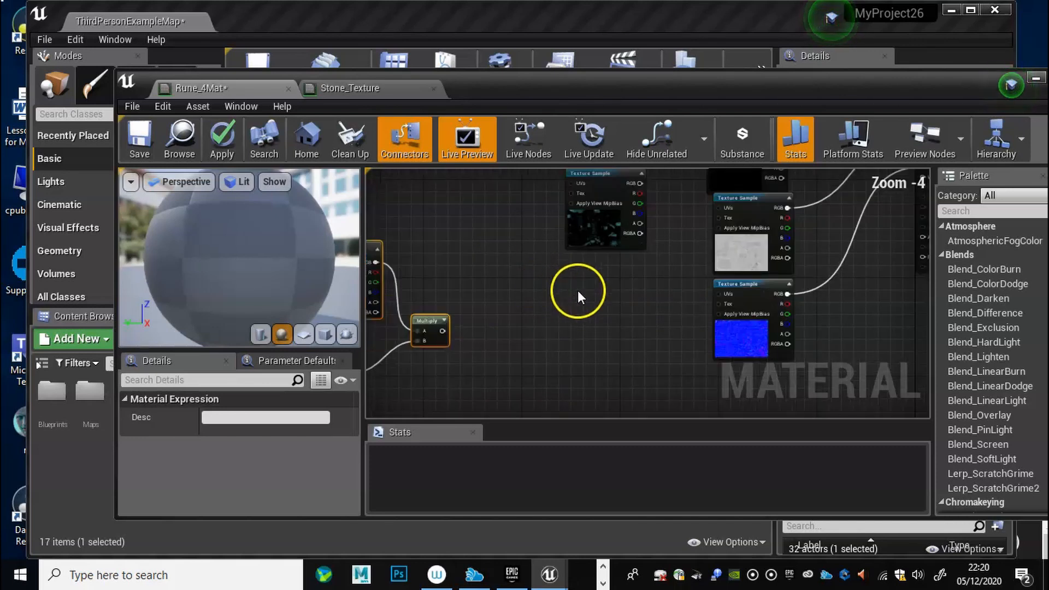
right_click_drag(510, 289, 623, 279)
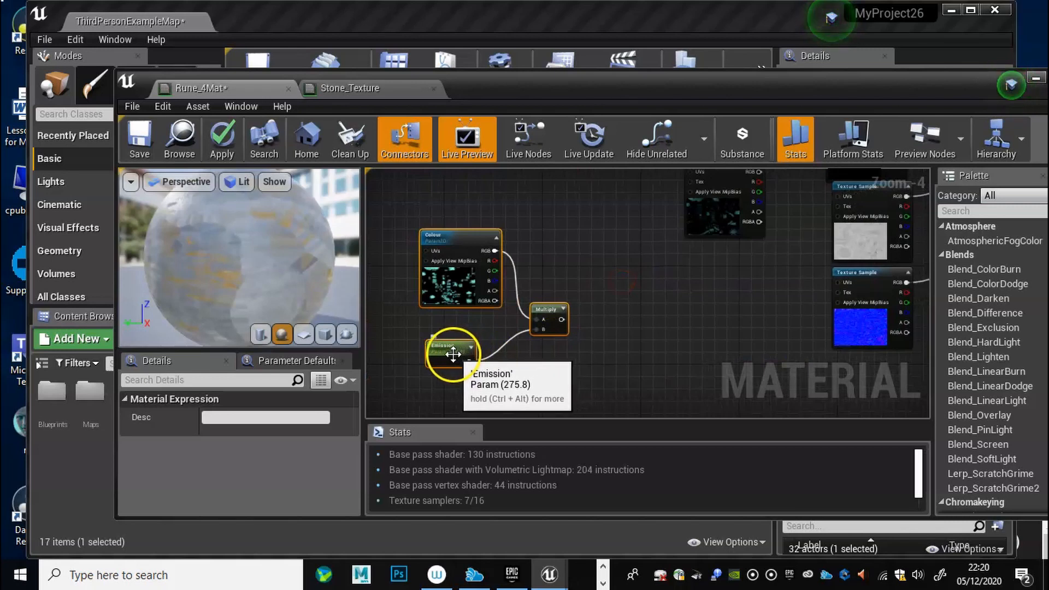
right_click_drag(677, 327, 545, 336)
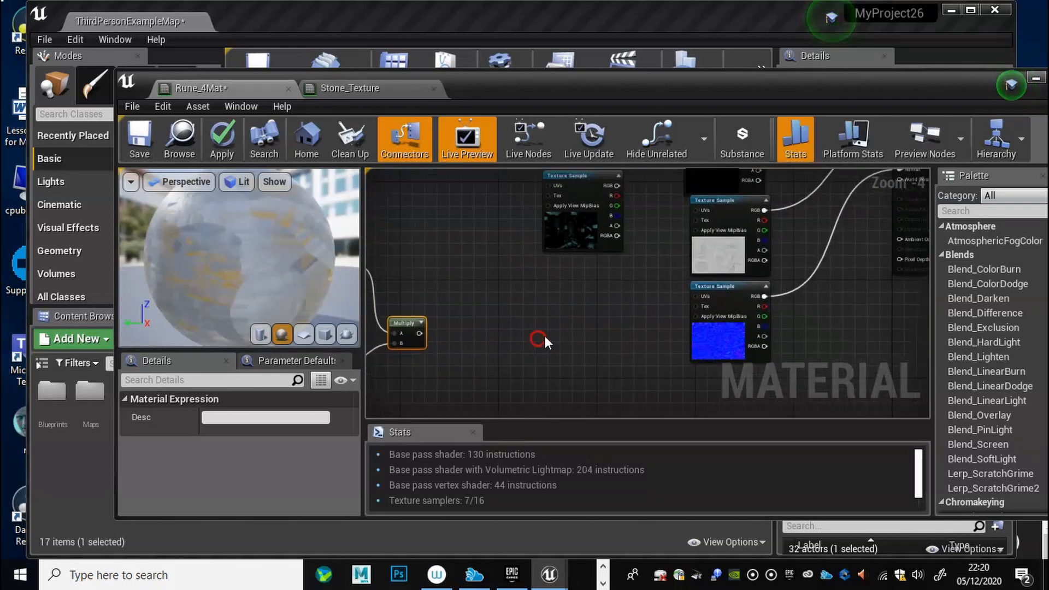
right_click(544, 314)
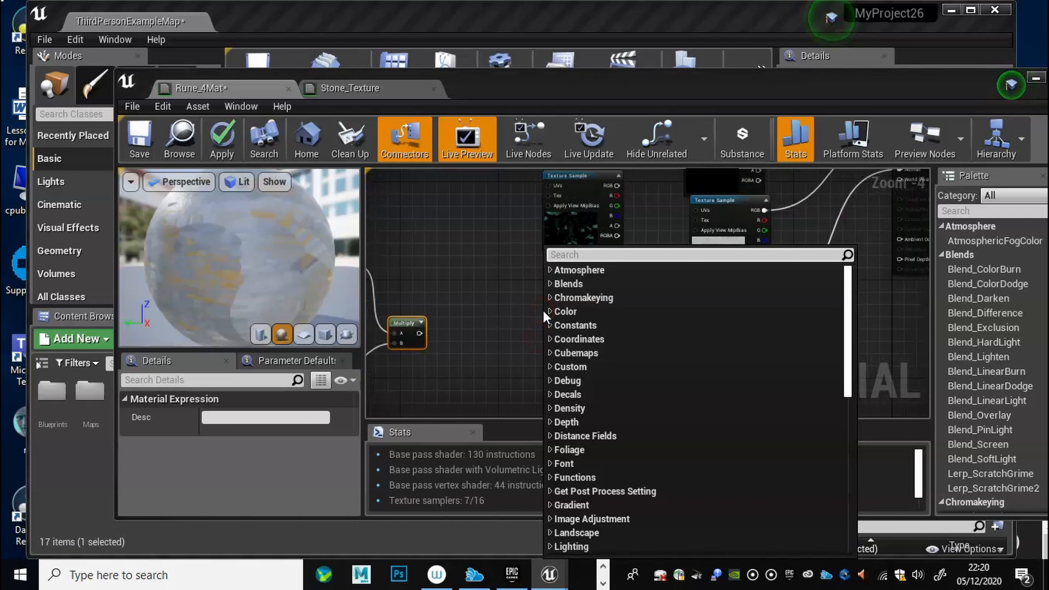
type("cons")
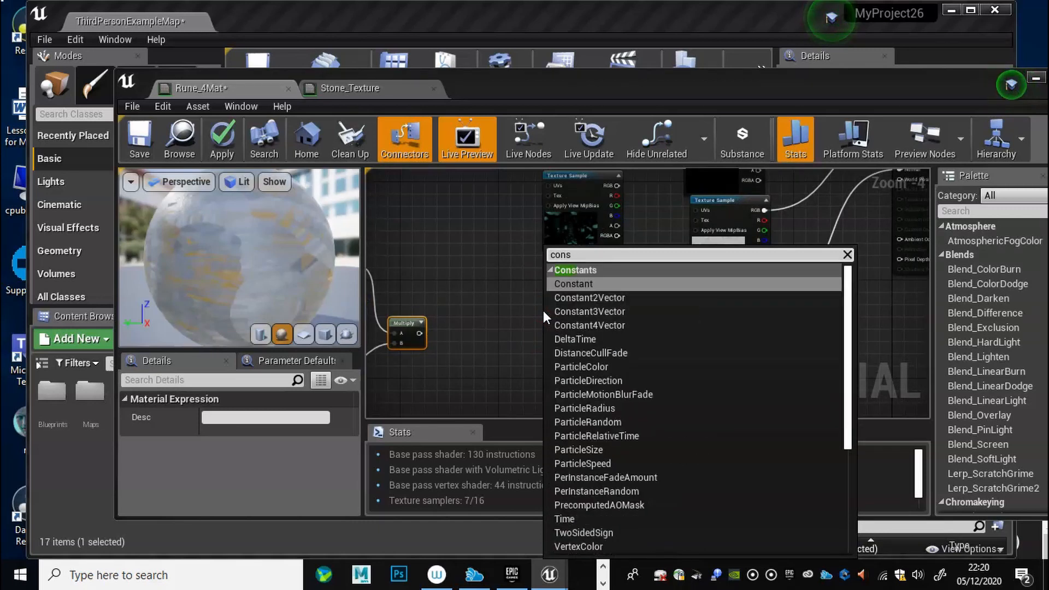
left_click(578, 284)
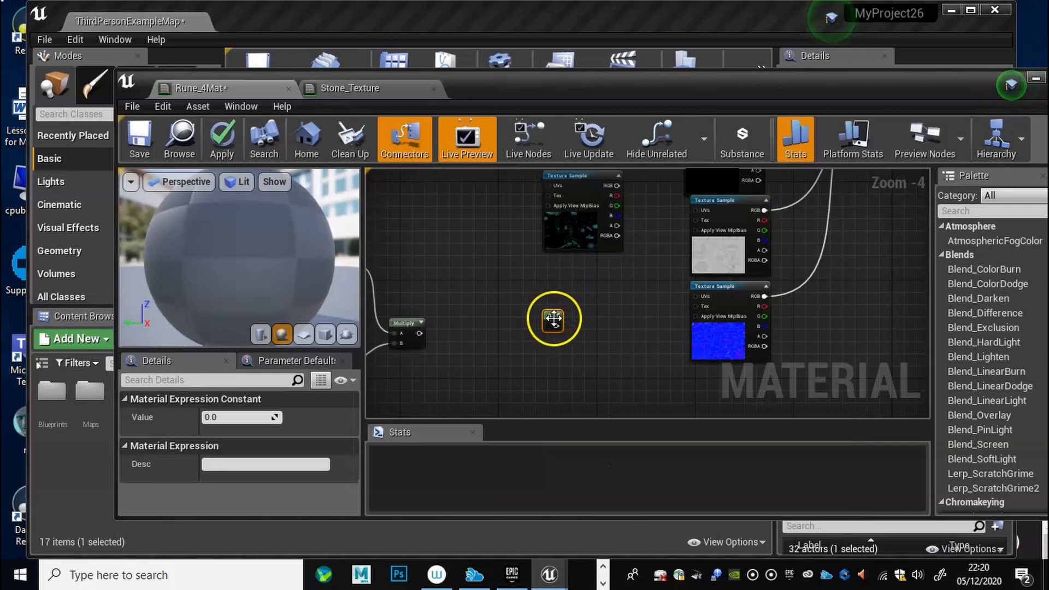
right_click(553, 318)
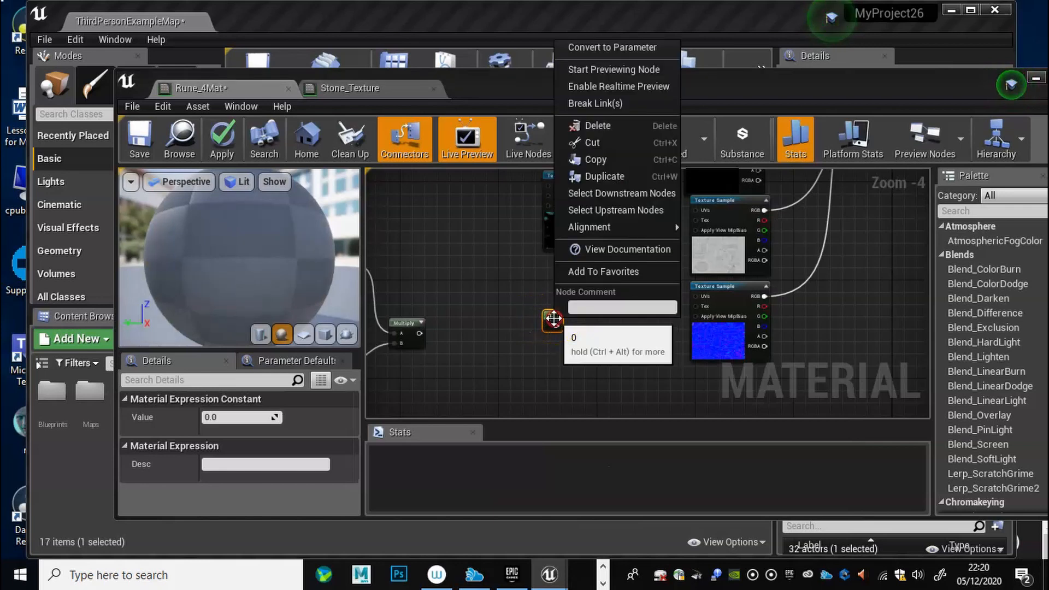
left_click(605, 46)
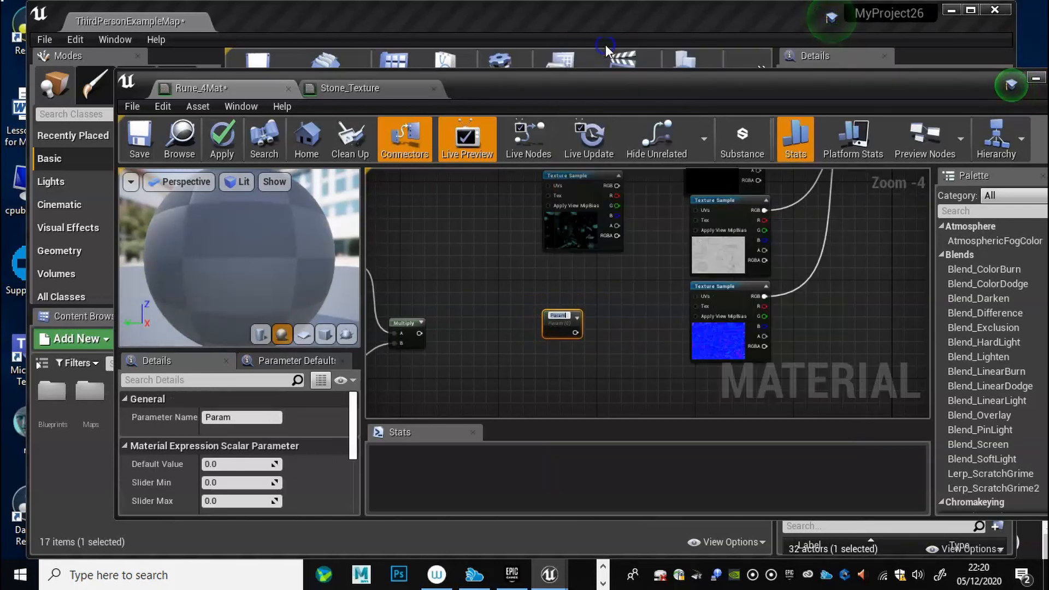
Rename the new scalar parameter as Emission.
right_click_drag(431, 281, 515, 252)
left_click(633, 303)
left_click(231, 417)
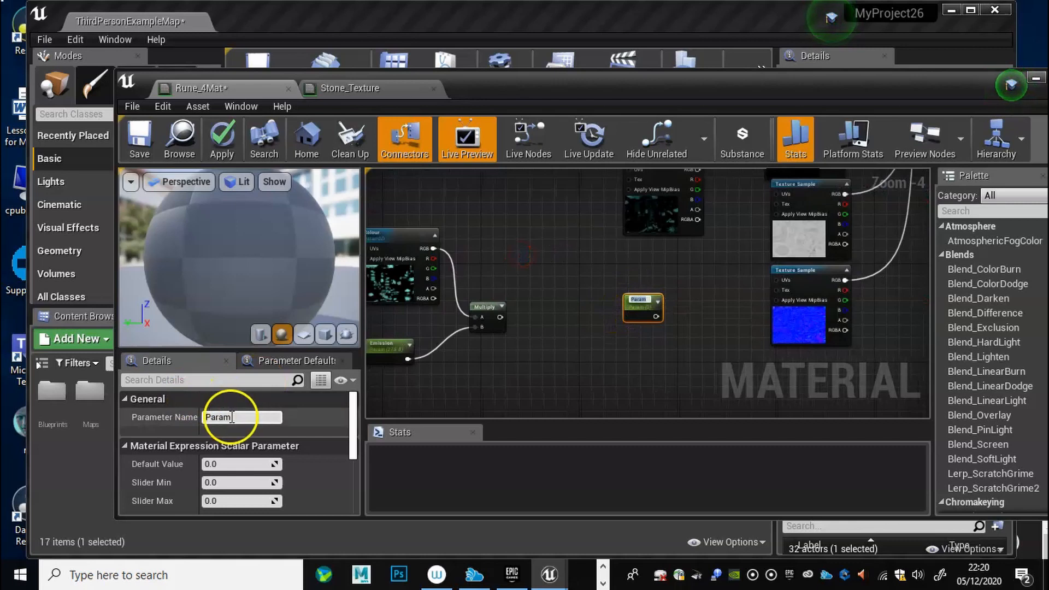
left_click_drag(224, 417, 180, 410)
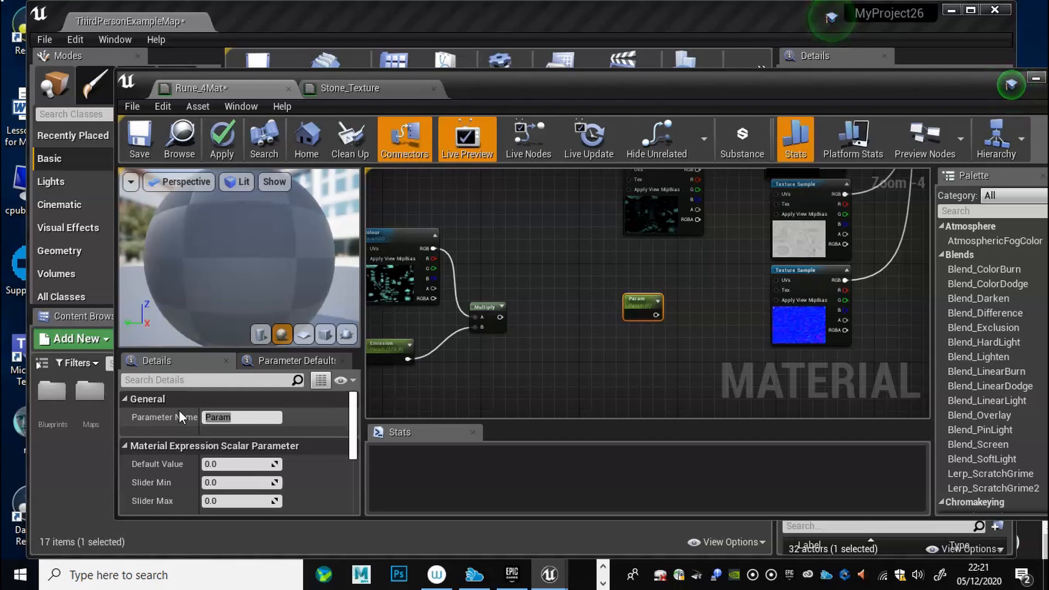
left_click(247, 416)
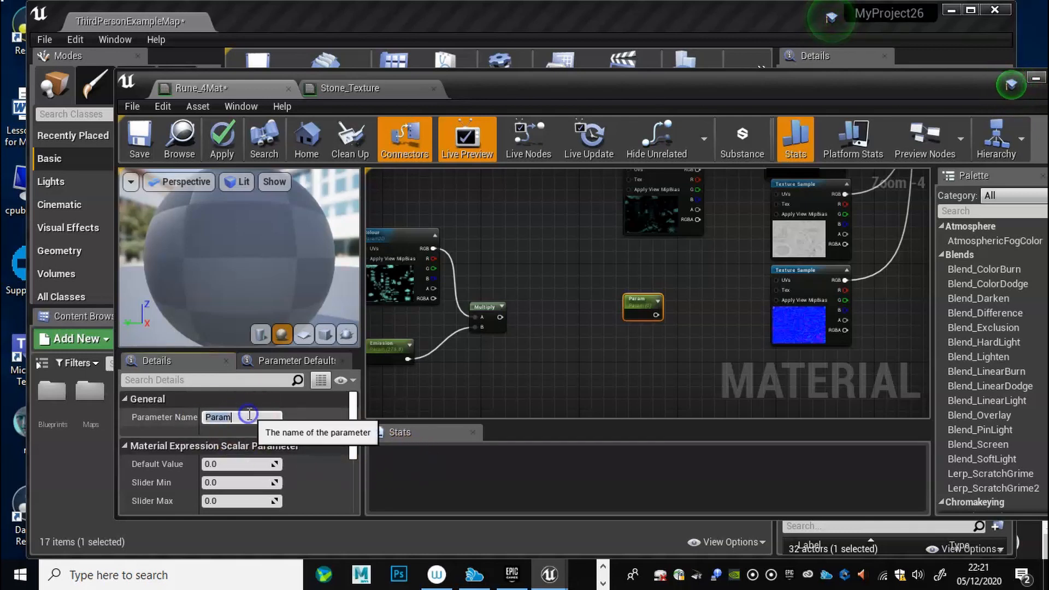
type("E")
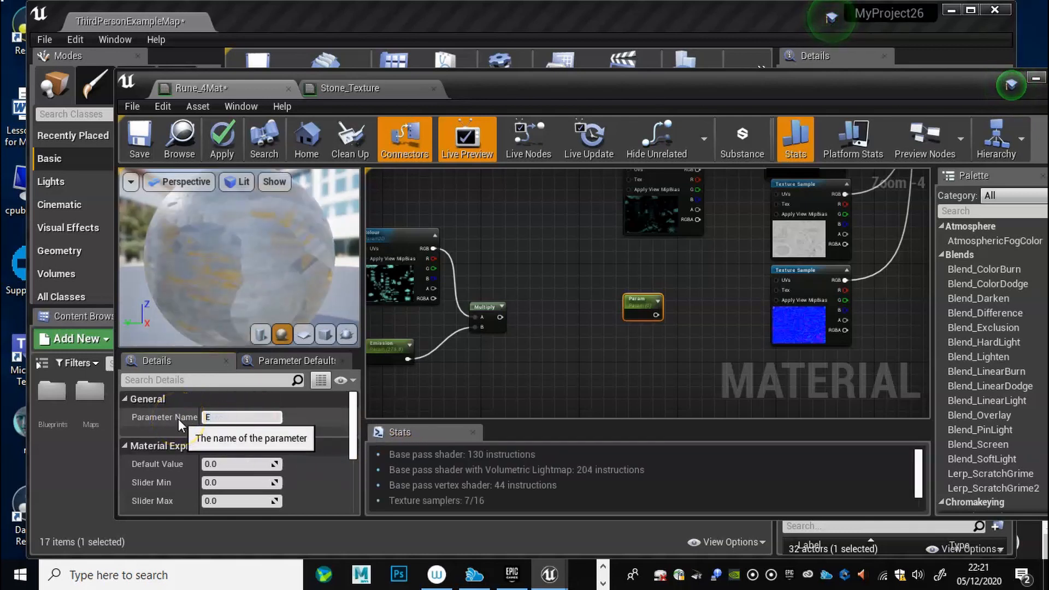
type("mission")
key("Return")
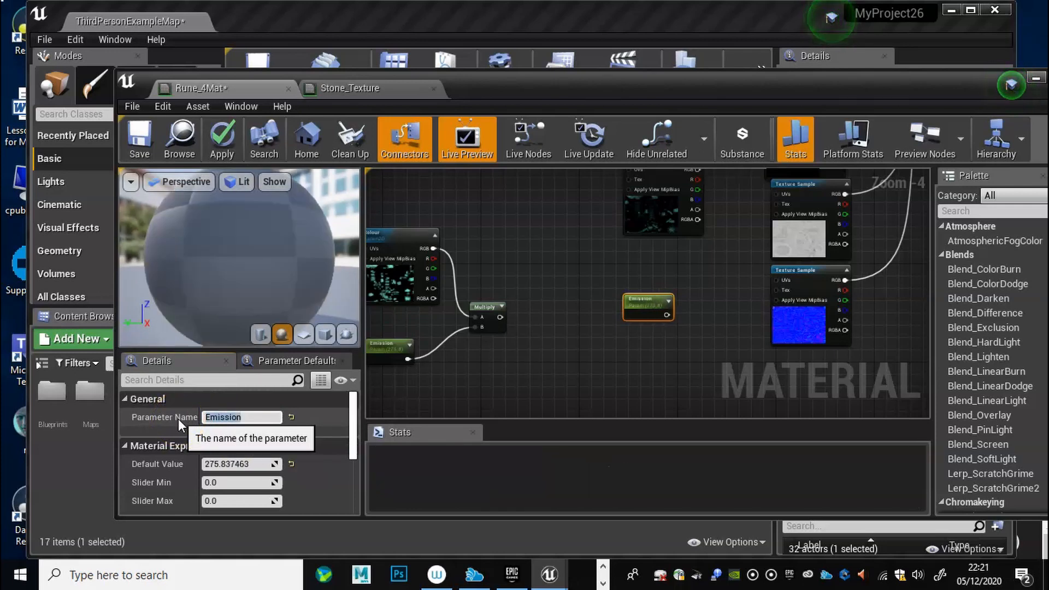
Position the new Emission parameter below the unconnected Emissive texture sample, grouping both beside the copied nodes.
left_click(556, 339)
right_click_drag(570, 346, 588, 363)
left_click_drag(648, 358, 597, 383)
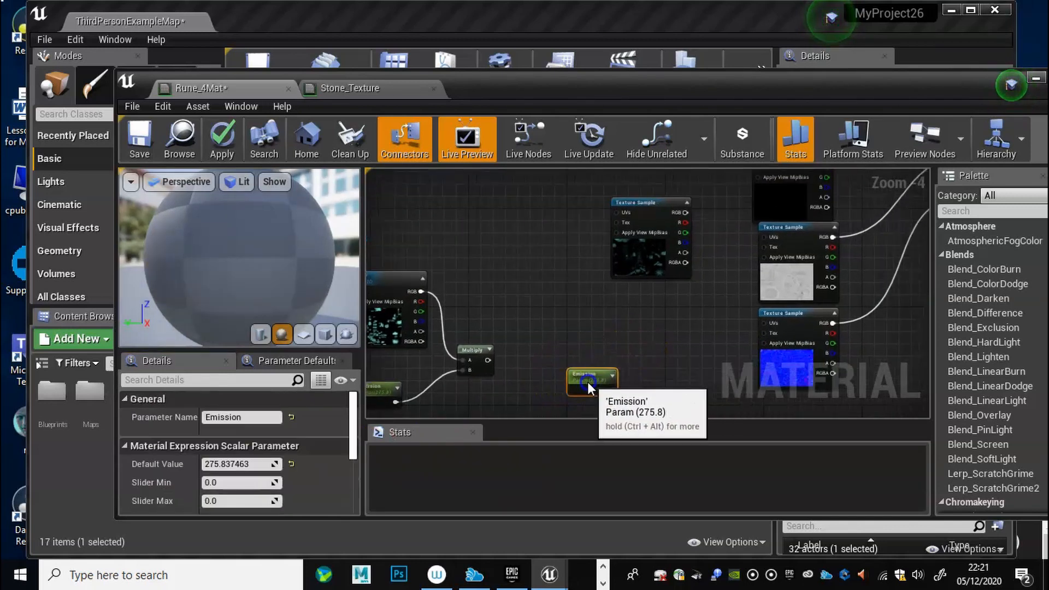
left_click_drag(646, 215, 589, 233)
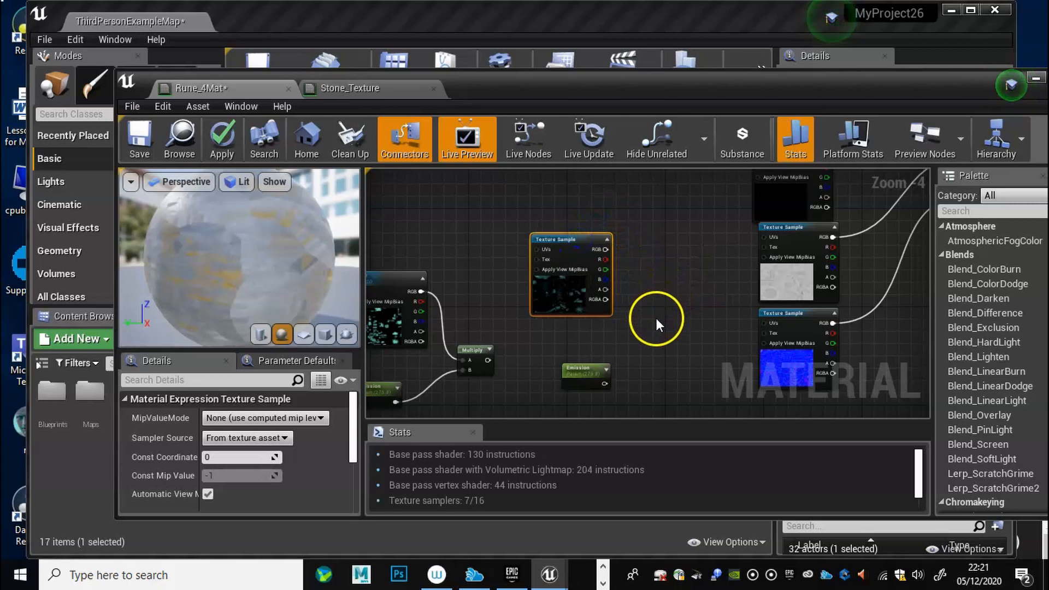
Add a Multiply node in the free space between the Emissive texture sample and the connected texture samples.
right_click(657, 318)
type("mul")
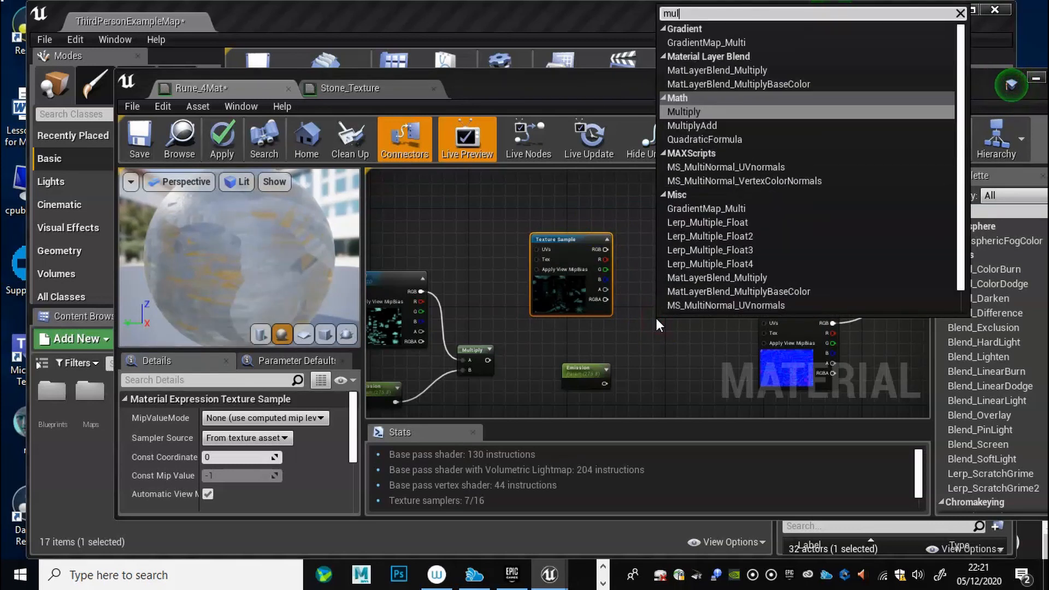
type("ti")
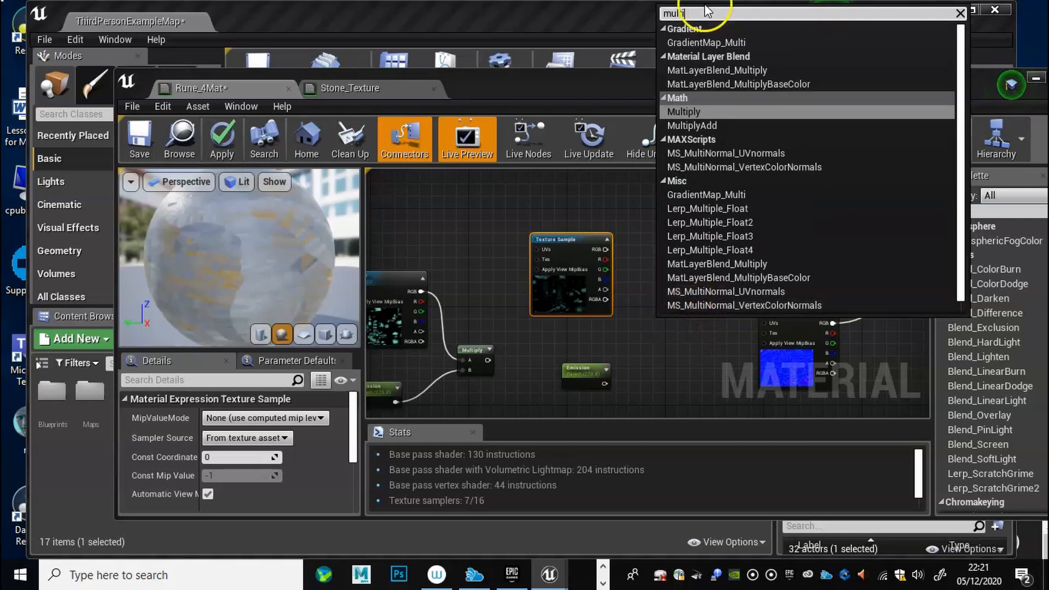
left_click(689, 113)
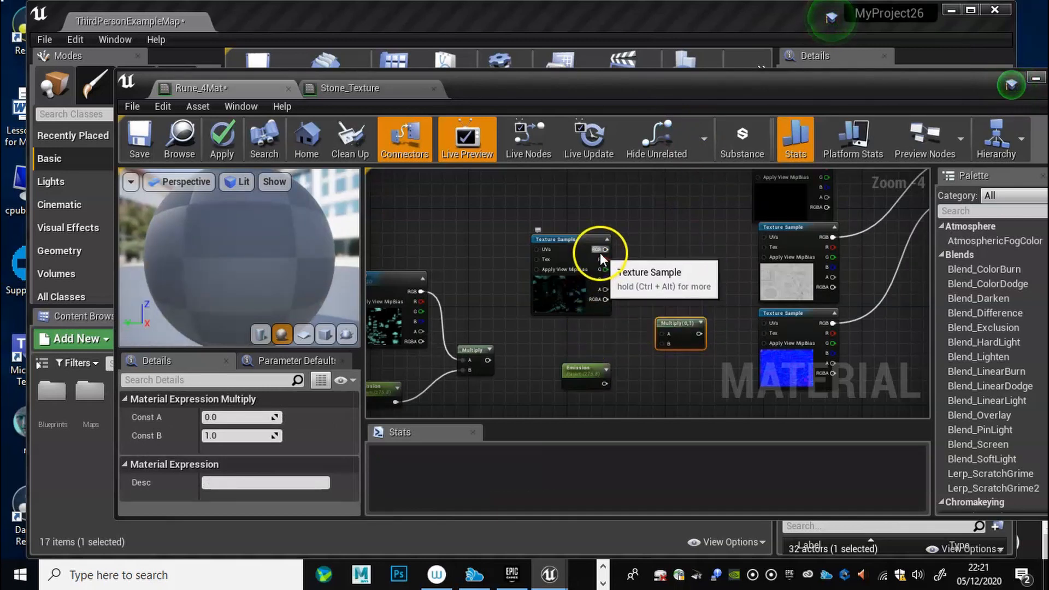
Convert the unconnected Emissive texture sample in the Rune_4Mat graph to a parameter, keeping the default name Param.
left_click(567, 238)
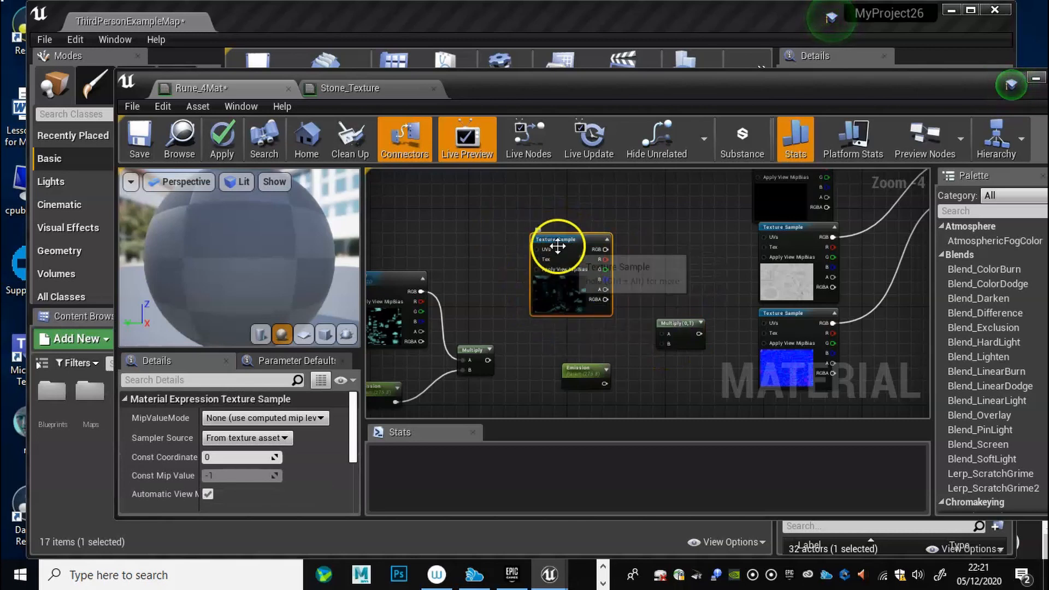
right_click(569, 245)
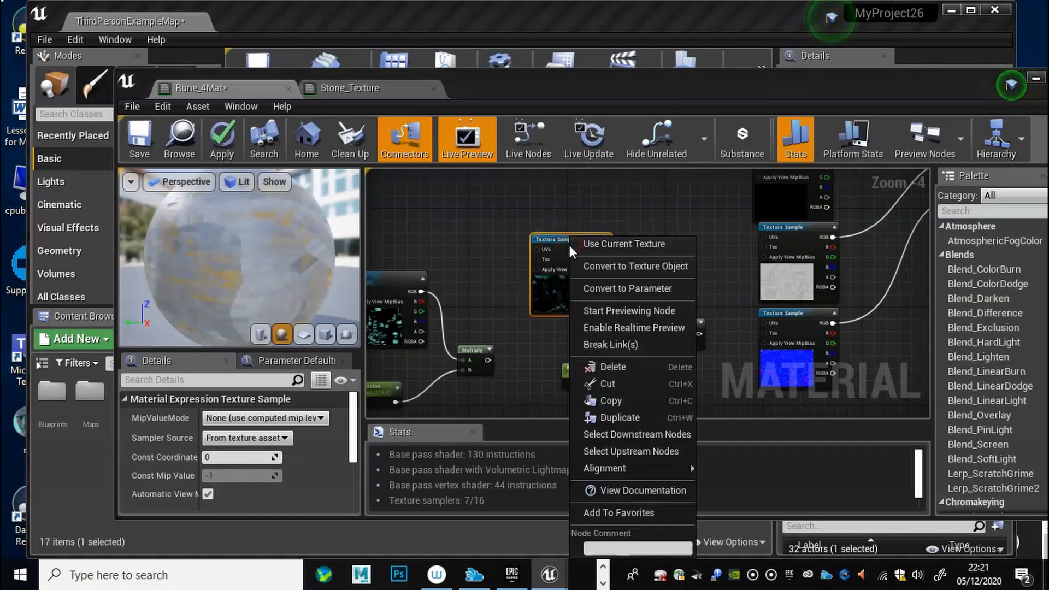
left_click(595, 288)
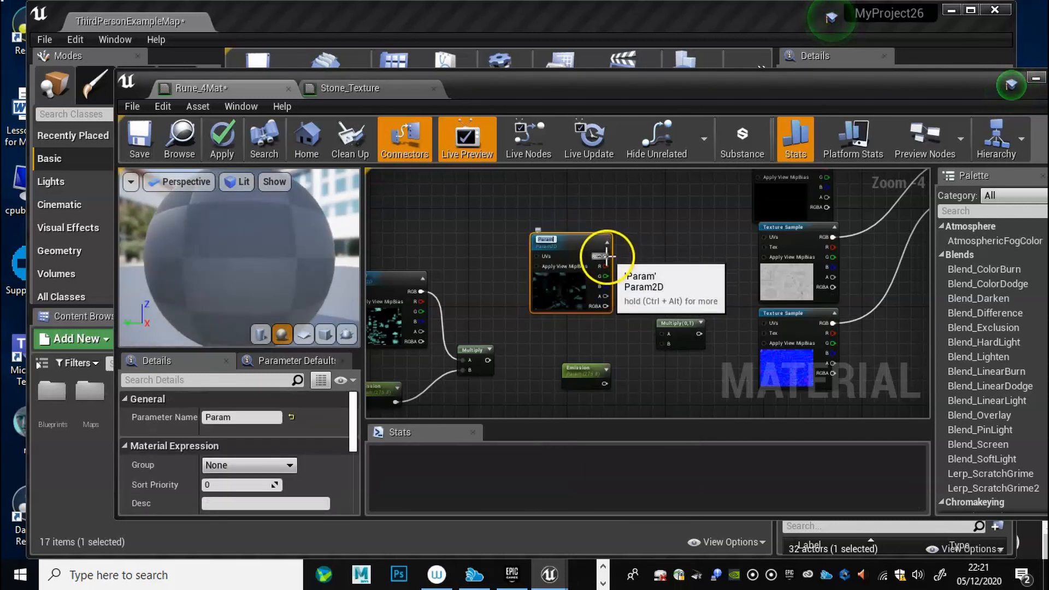
Wire the Emissive texture parameter's RGB into Multiply A and the Emission parameter into B, and connect the Multiply output to Emissive Color.
left_click_drag(605, 255, 660, 331)
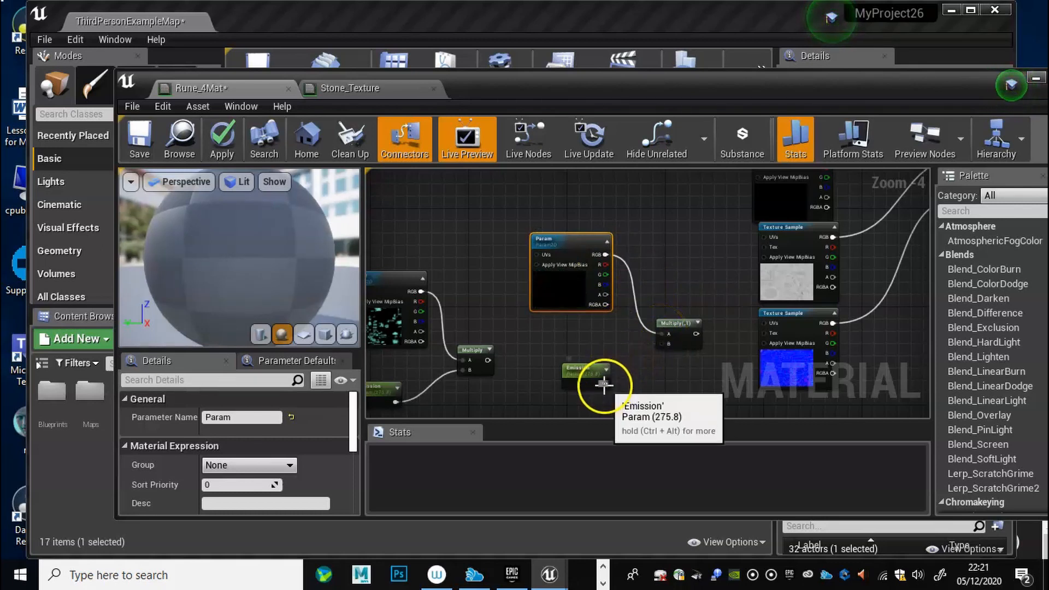
left_click_drag(605, 384, 663, 344)
right_click_drag(716, 375, 535, 380)
left_click_drag(533, 340, 812, 309)
Apply the changes to Rune_4Mat and check the emissive glow on the preview sphere and the new node connections.
left_click(221, 138)
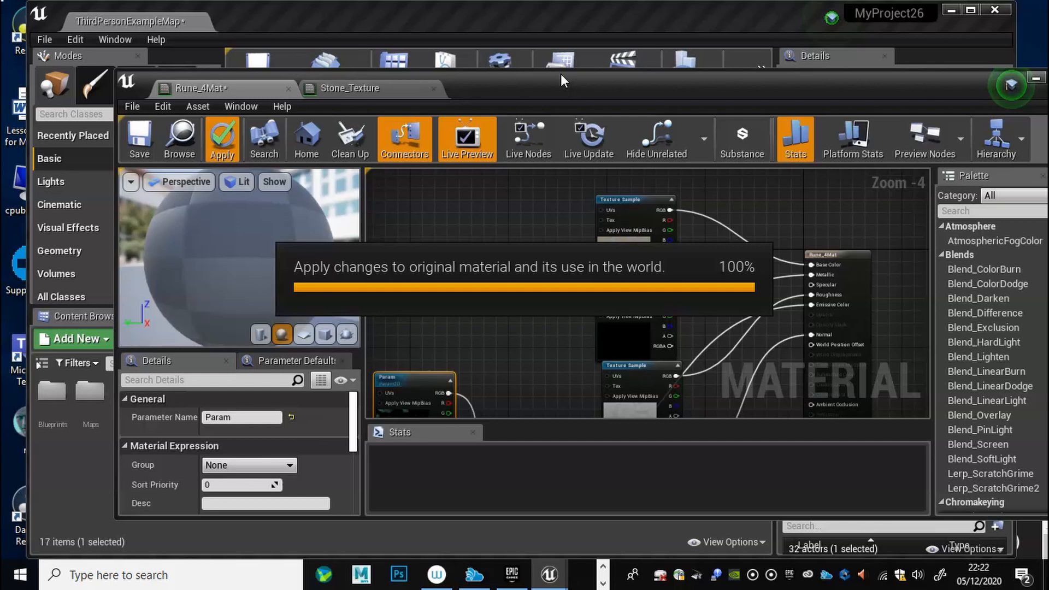
left_click_drag(173, 272, 527, 306)
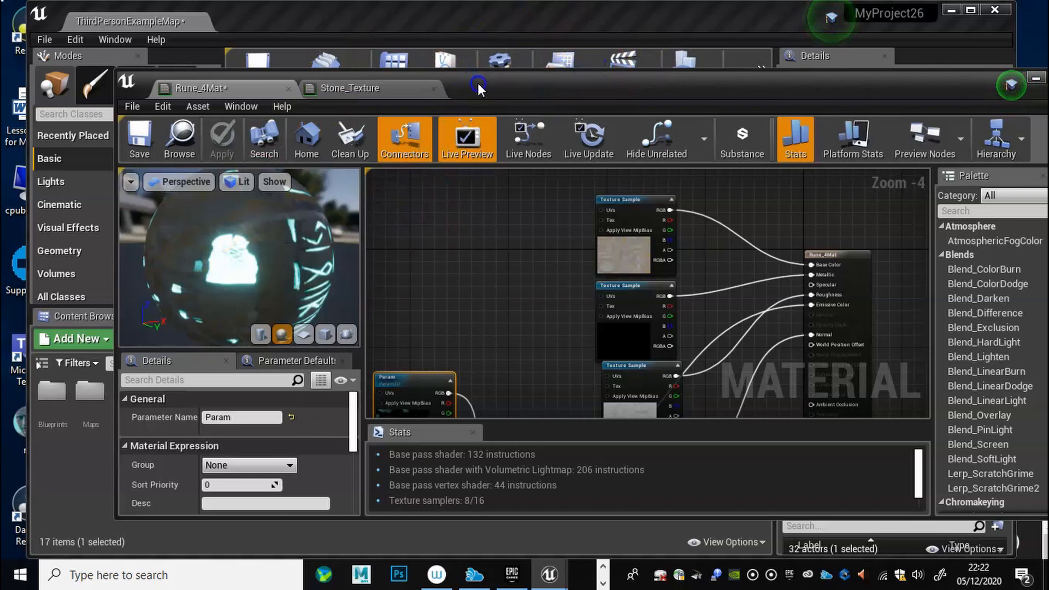
left_click_drag(477, 83, 525, 48)
scroll(592, 286, "down", 1)
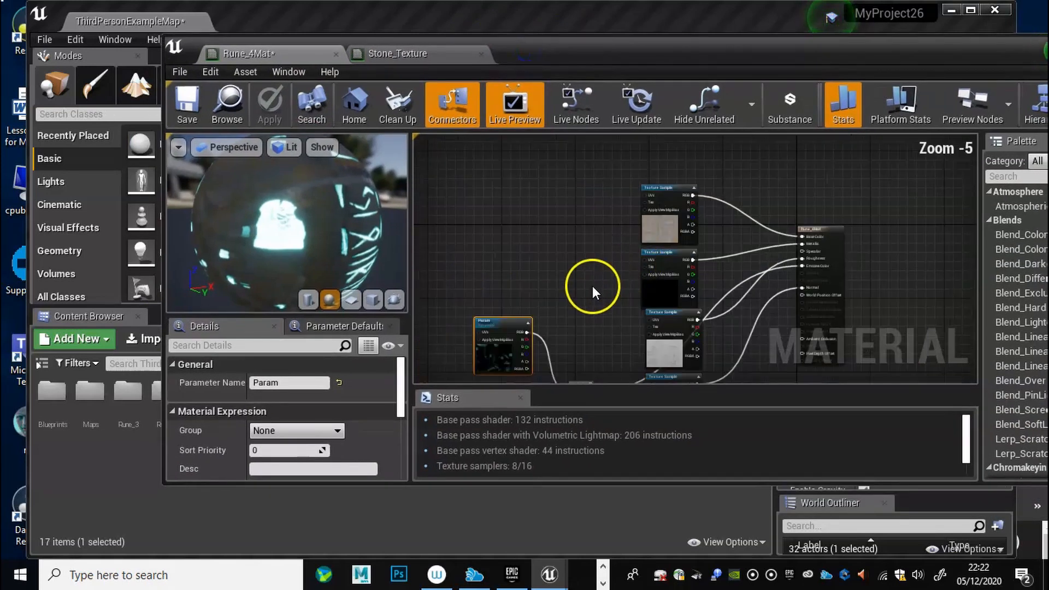
right_click_drag(564, 293, 581, 218)
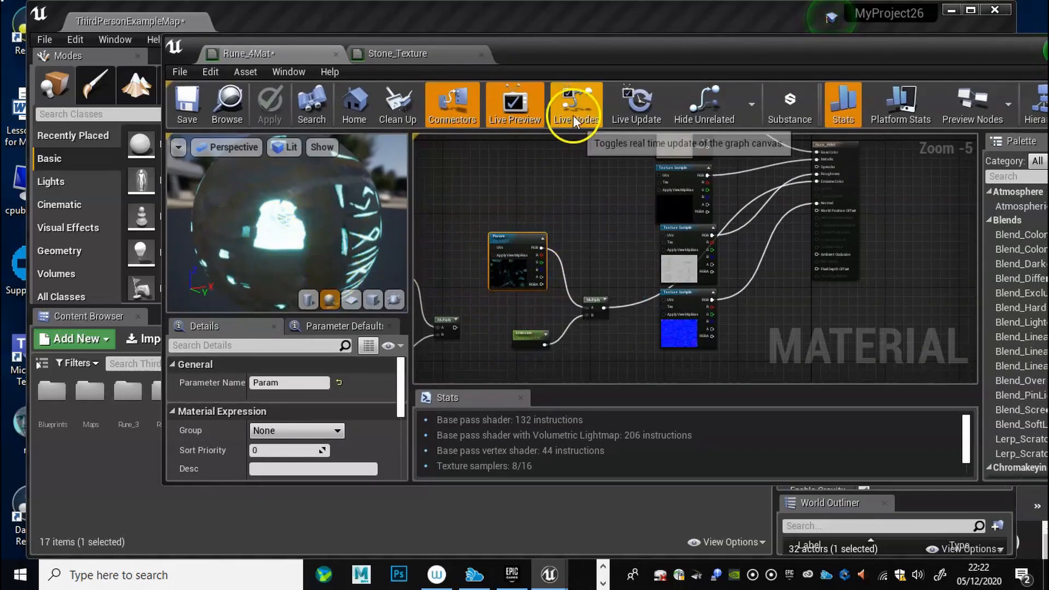
Uncover the Content Browser and open the Shape2_1001_Emissive texture from the Rune_4 folder.
left_click_drag(532, 49, 853, 59)
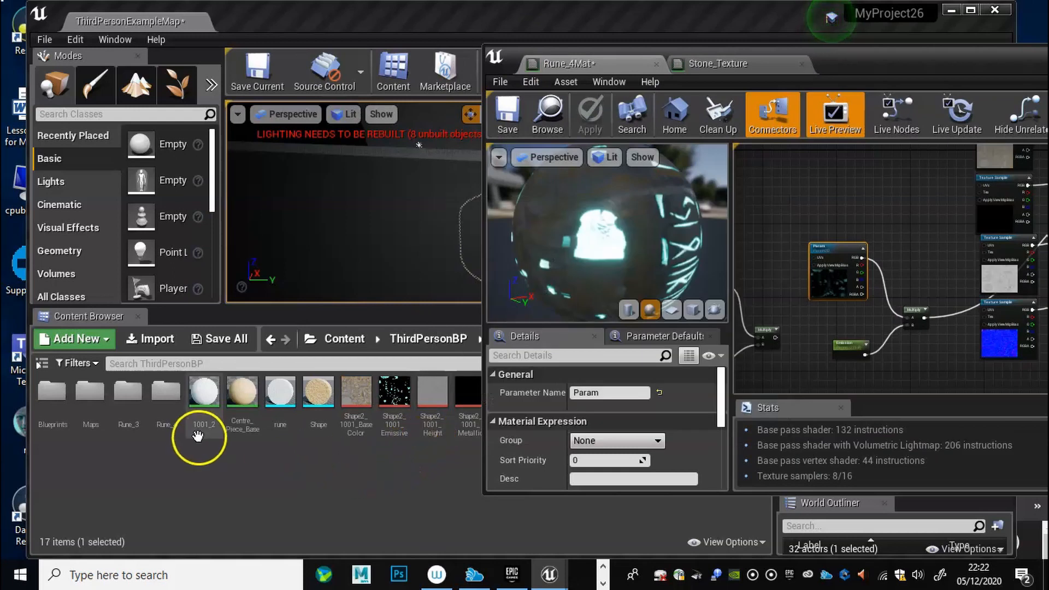
double_click(166, 393)
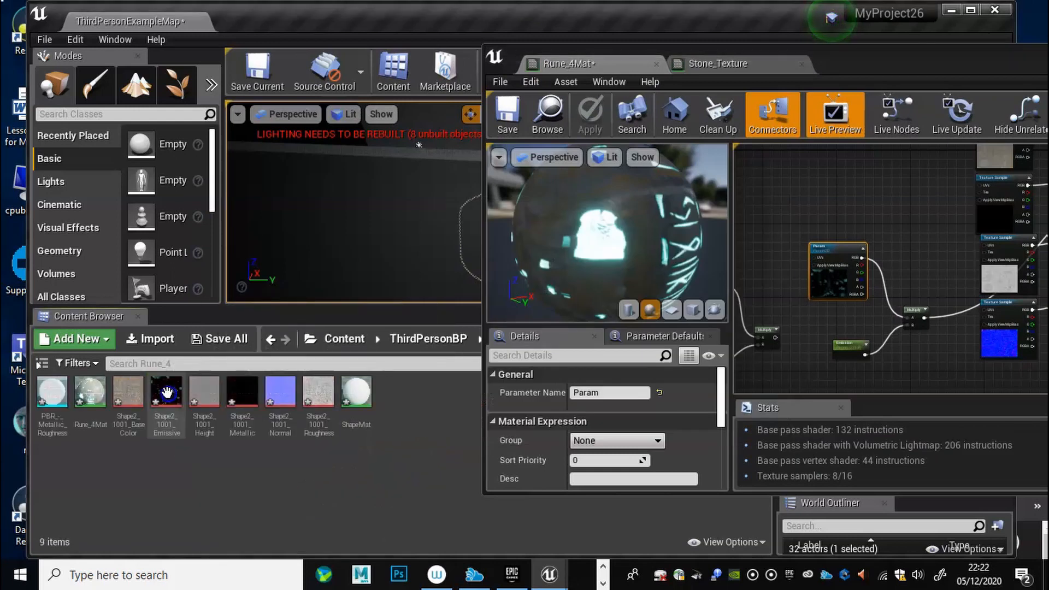
mouse_move(168, 391)
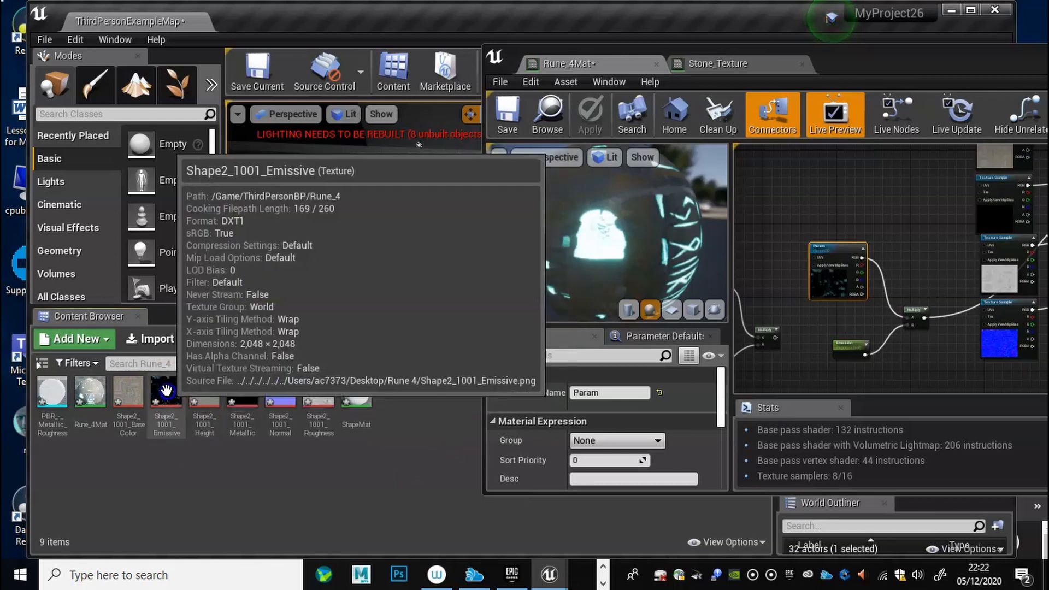
double_click(166, 394)
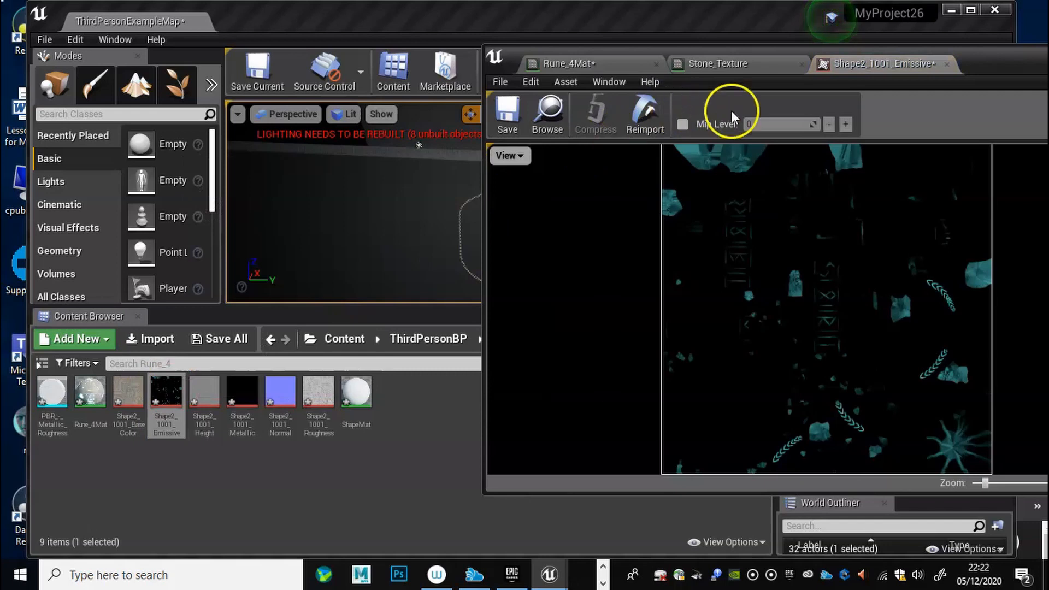
Set the Brightness adjustment of Shape2_1001_Emissive to 4.241908 and save the texture.
left_click_drag(987, 61, 577, 49)
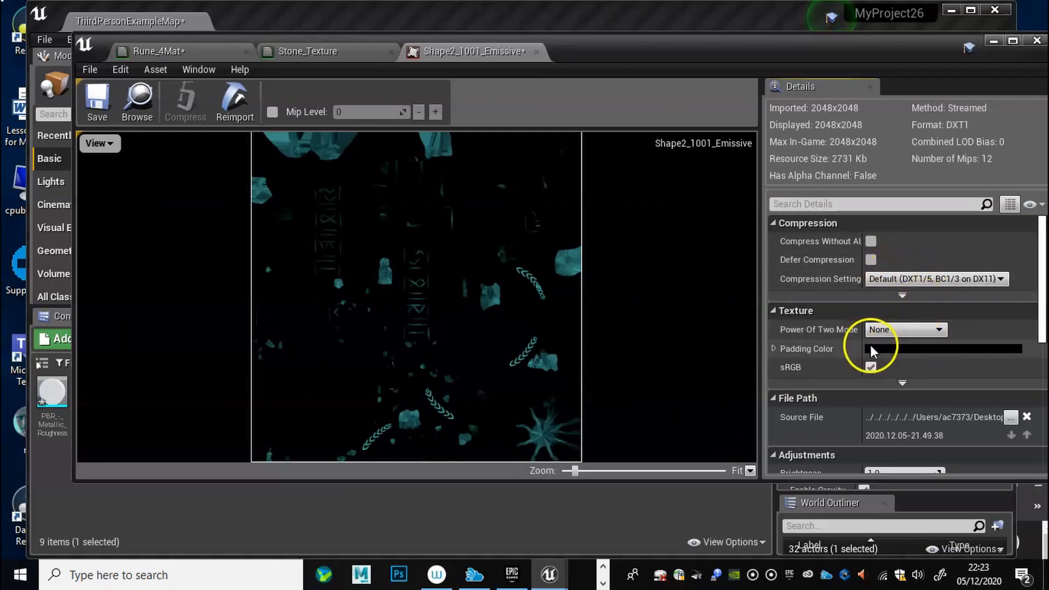
scroll(908, 284, "down", 3)
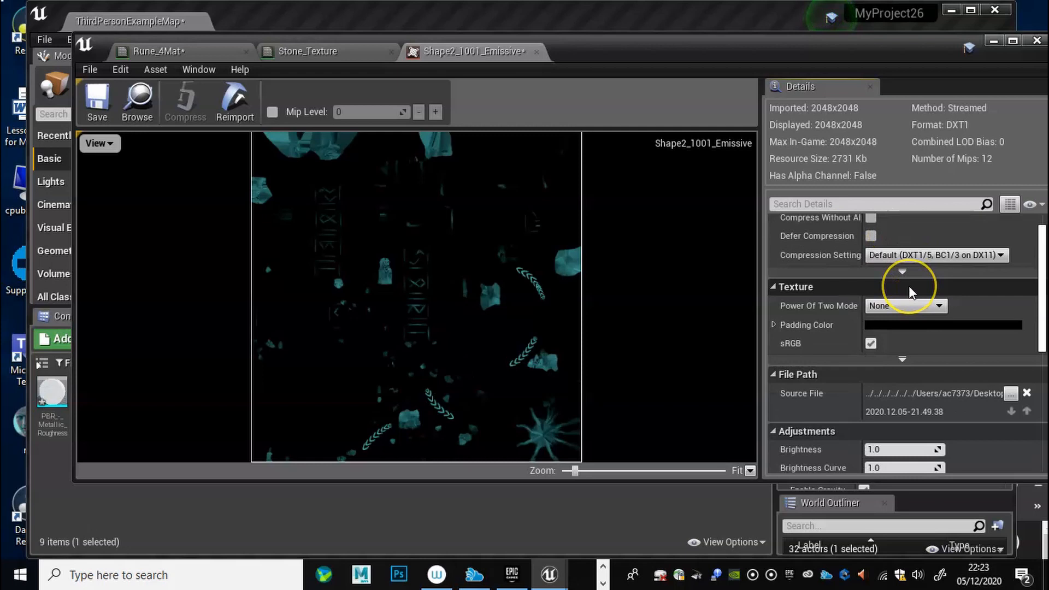
scroll(910, 293, "down", 1)
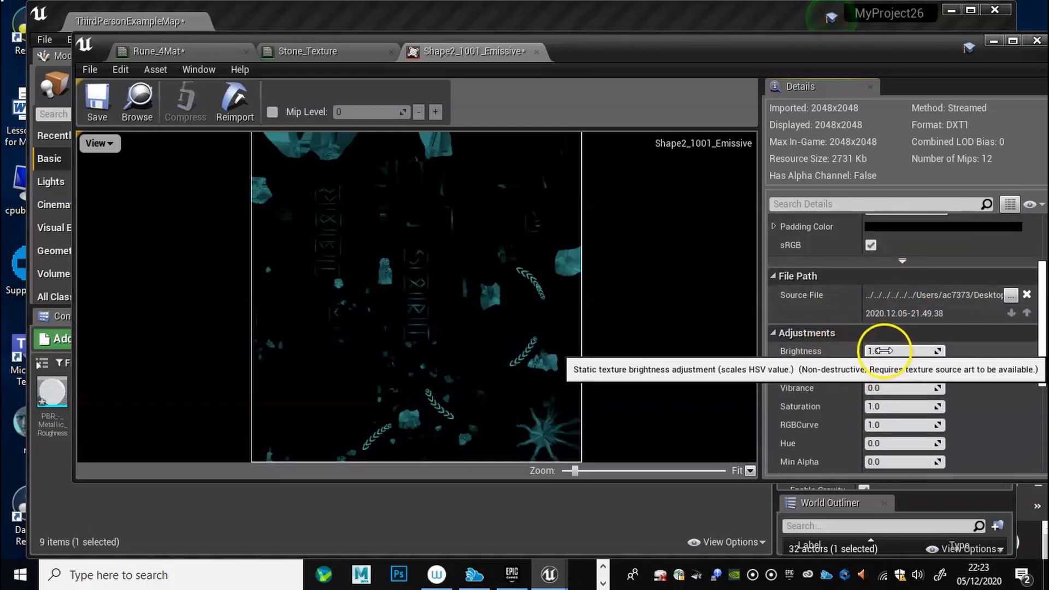
mouse_move(890, 351)
left_mouse_down()
mouse_move(960, 355)
mouse_move(883, 351)
left_mouse_up()
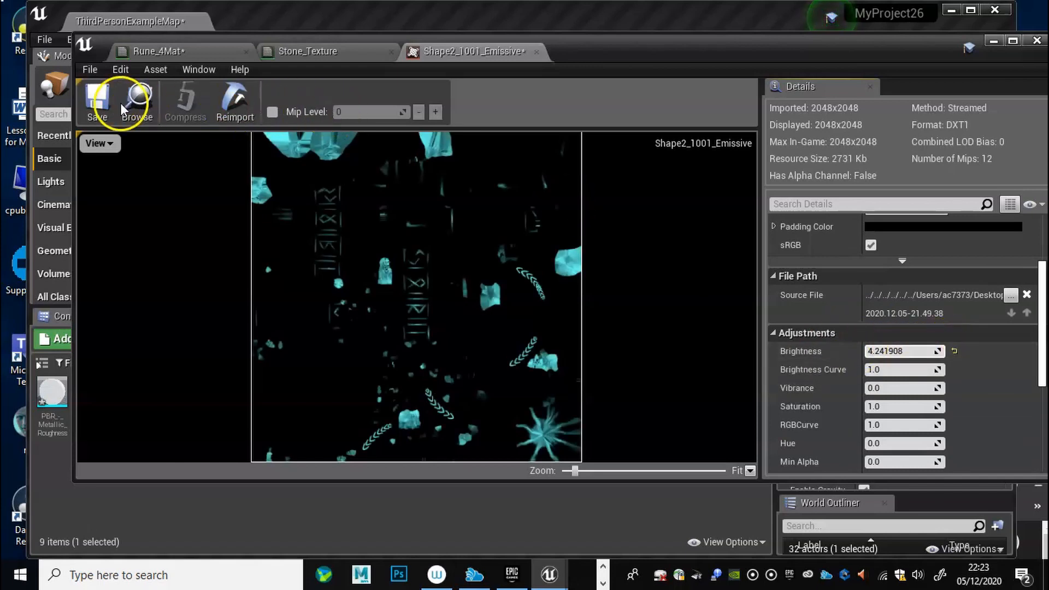
left_click(104, 109)
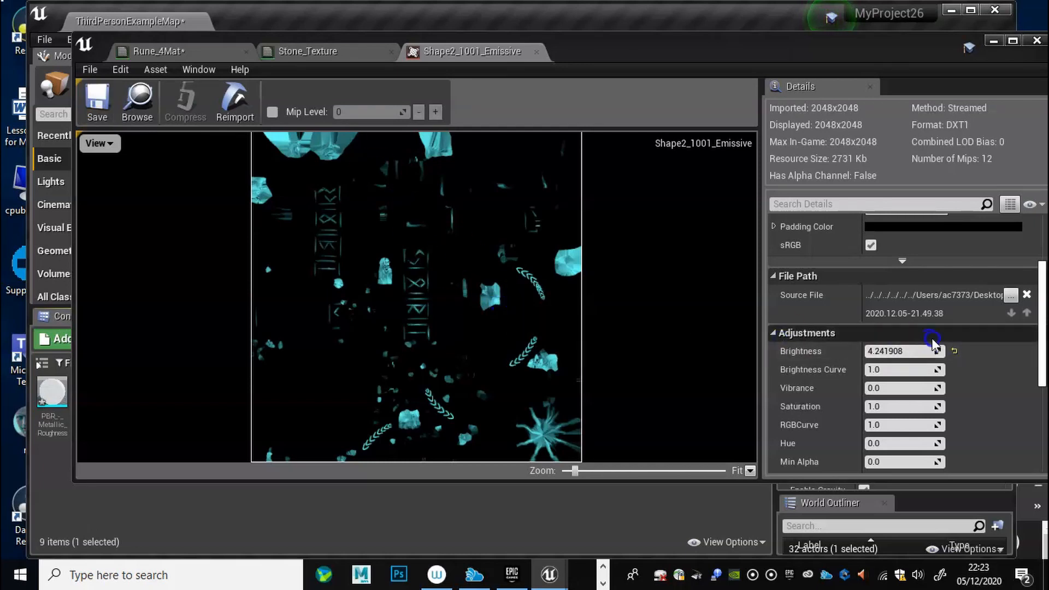
Try a Brightness of 50.695229 on the Emissive texture and examine the star-shaped splash up close.
left_click_drag(876, 351, 1037, 348)
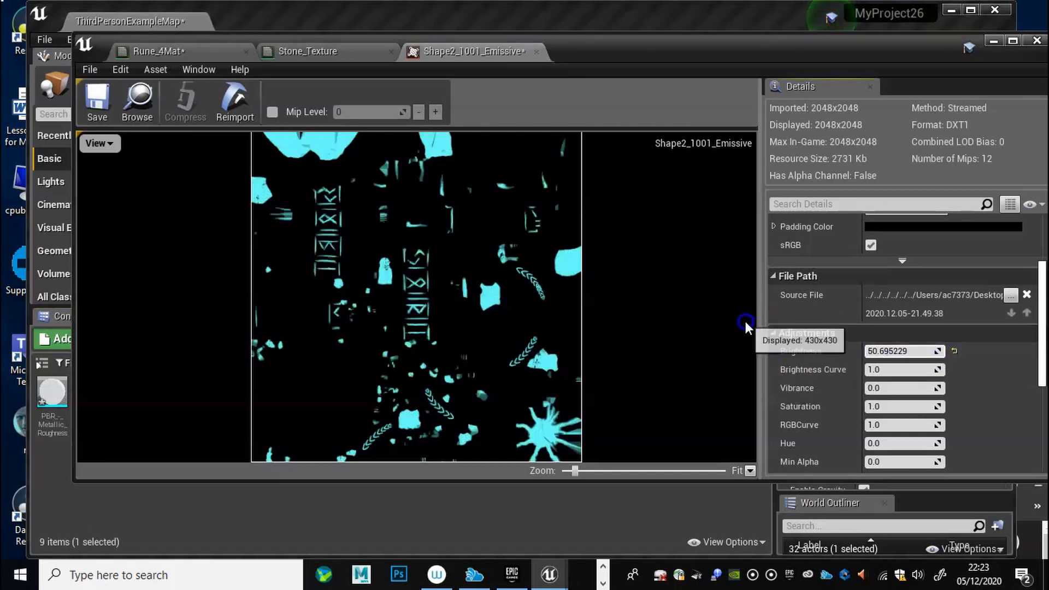
scroll(435, 315, "up", 5)
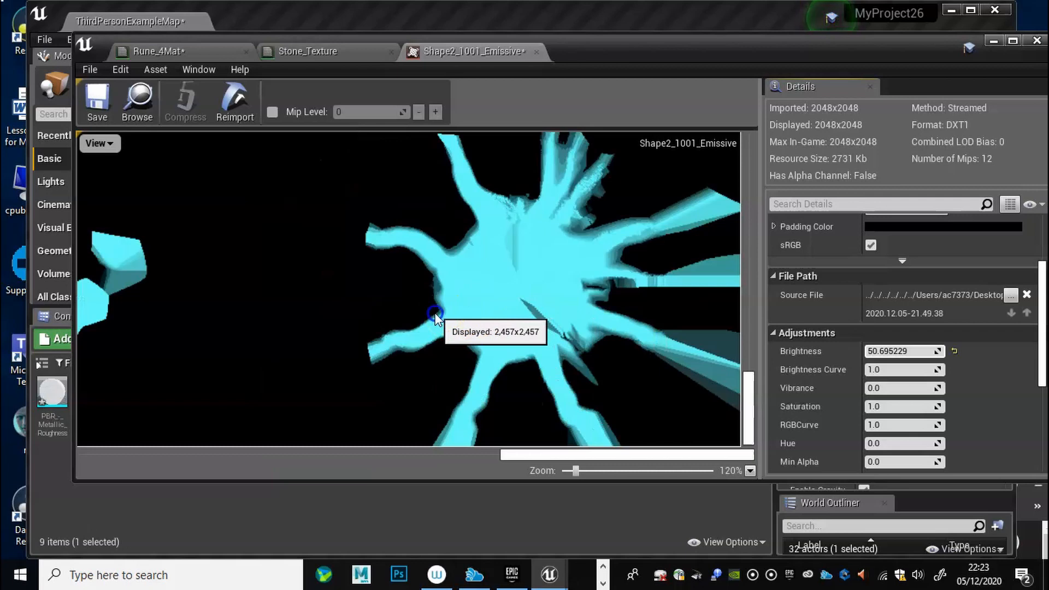
scroll(450, 311, "down", 7)
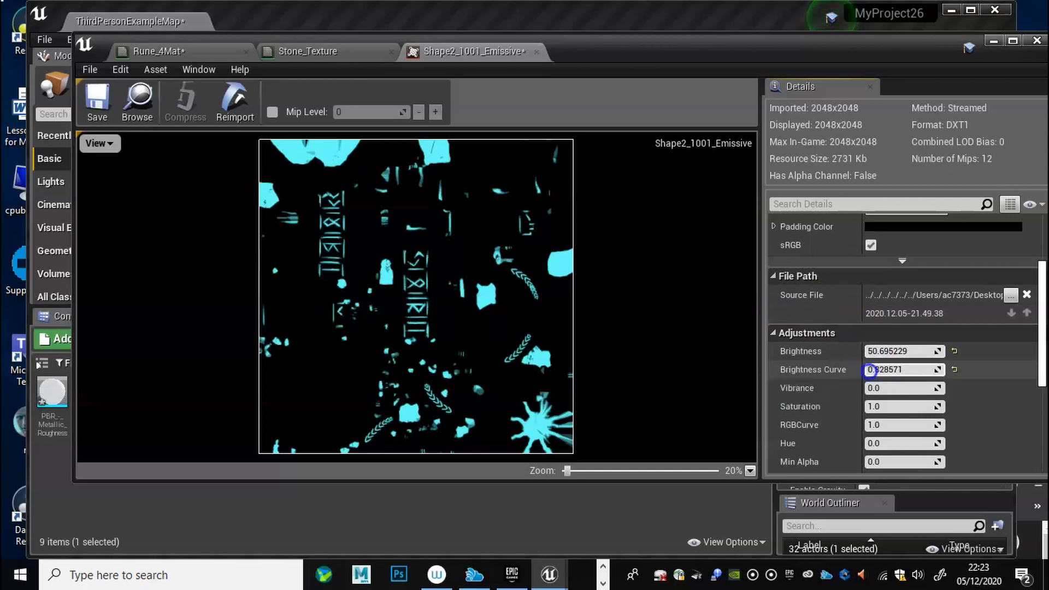
Set the Emissive texture's Brightness to 76.945625 and Brightness Curve to 0.914286, and save the texture.
left_click_drag(889, 350, 747, 347)
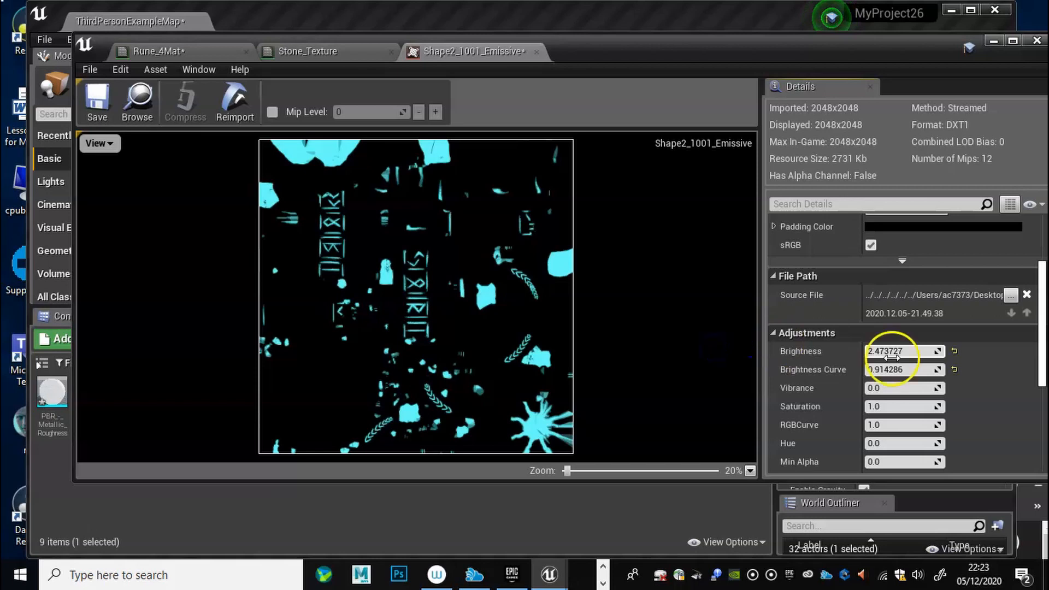
left_click_drag(897, 352, 865, 352)
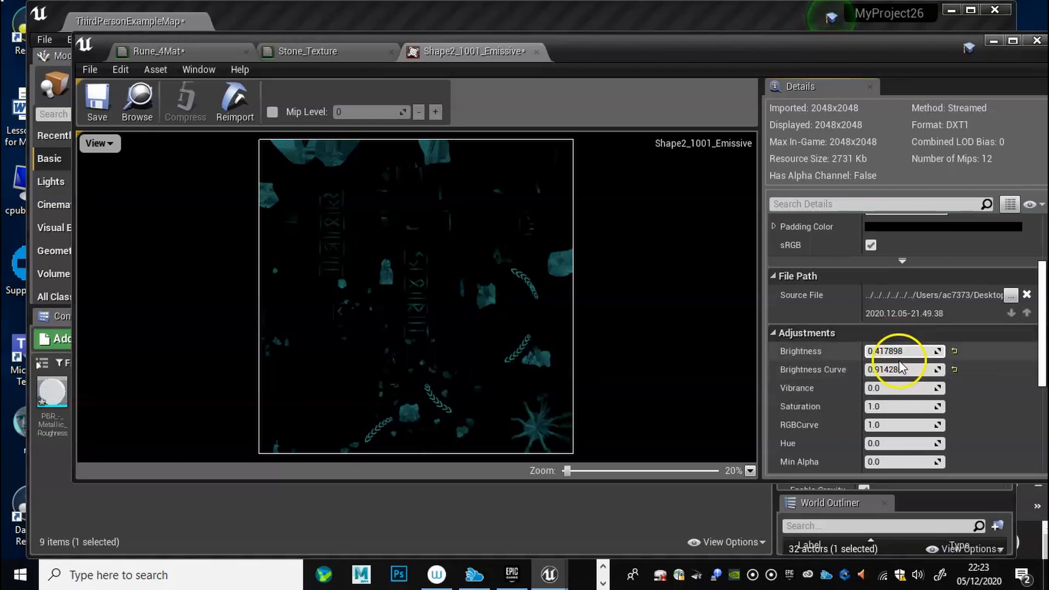
mouse_move(886, 351)
left_mouse_down()
mouse_move(1042, 358)
mouse_move(886, 354)
left_mouse_up()
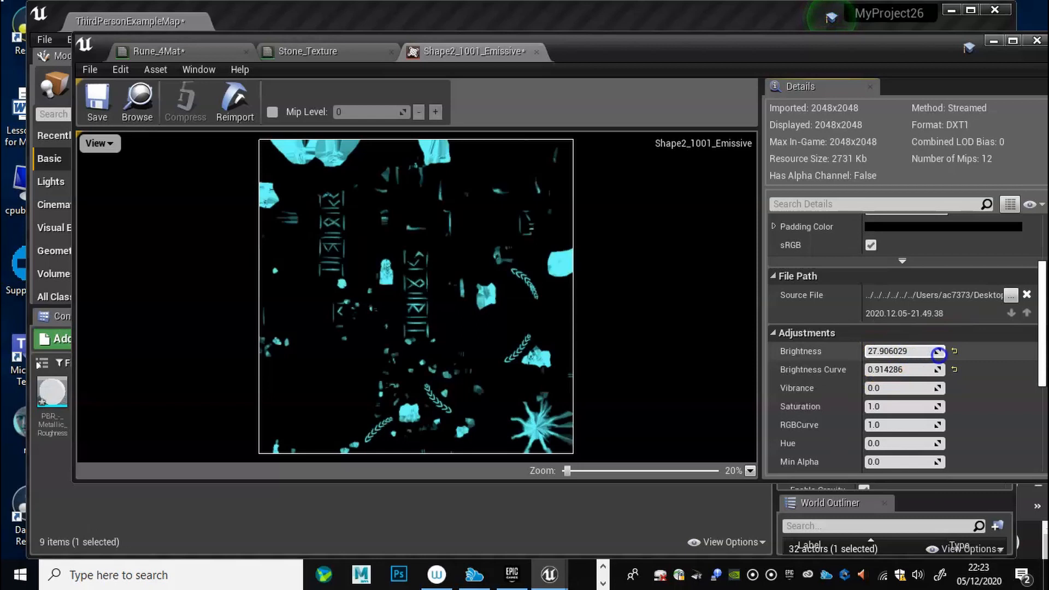
mouse_move(889, 351)
left_mouse_down()
mouse_move(871, 351)
mouse_move(881, 351)
left_mouse_up()
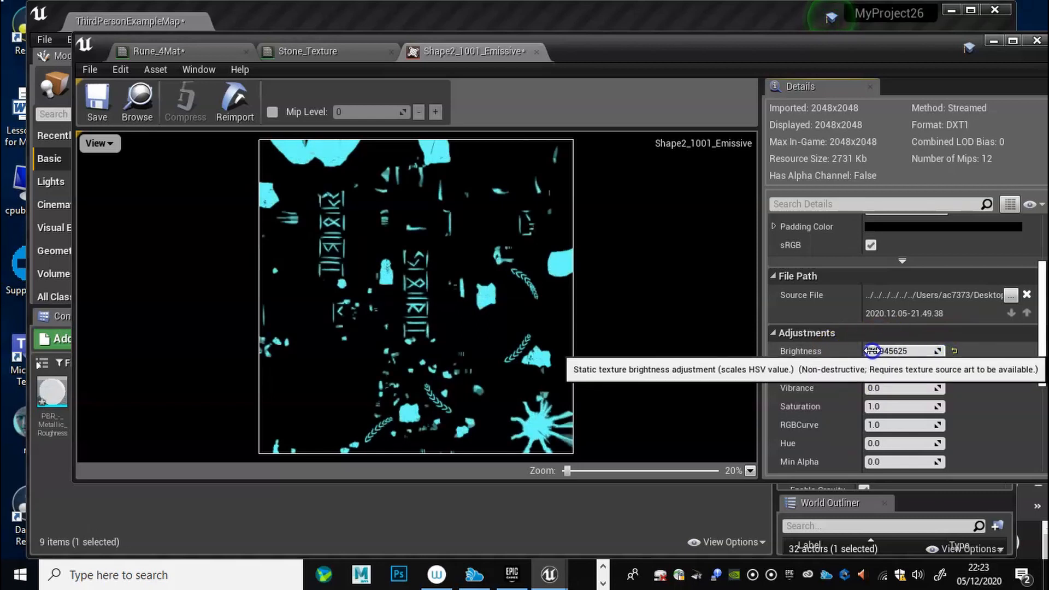
left_click(99, 105)
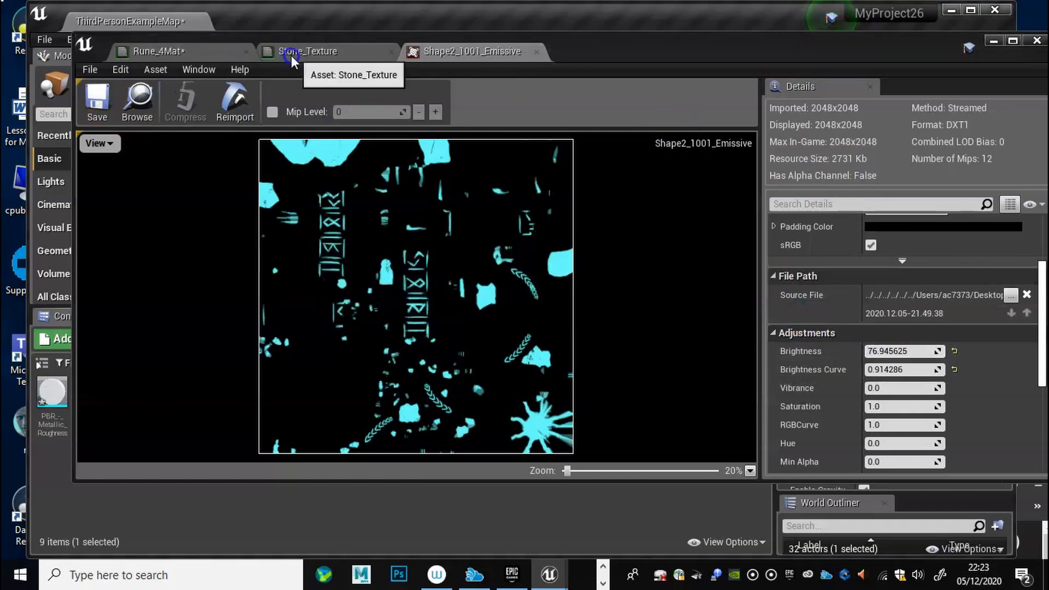
Compare the glow and emissive nodes of Stone_Texture with the brightened Emissive texture and the Rune_4Mat material preview.
left_click(311, 50)
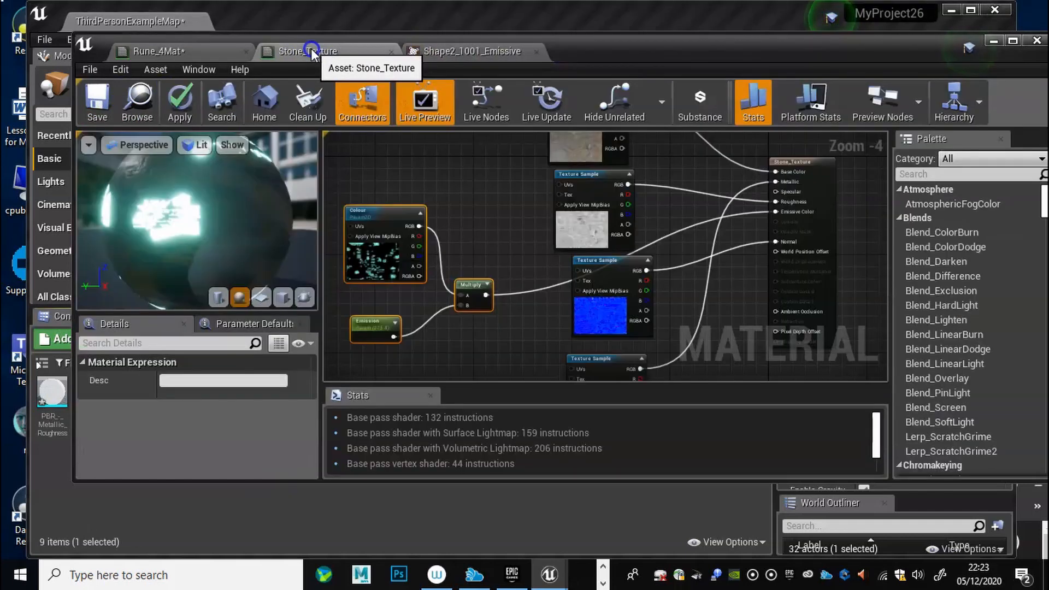
left_click_drag(266, 221, 628, 261)
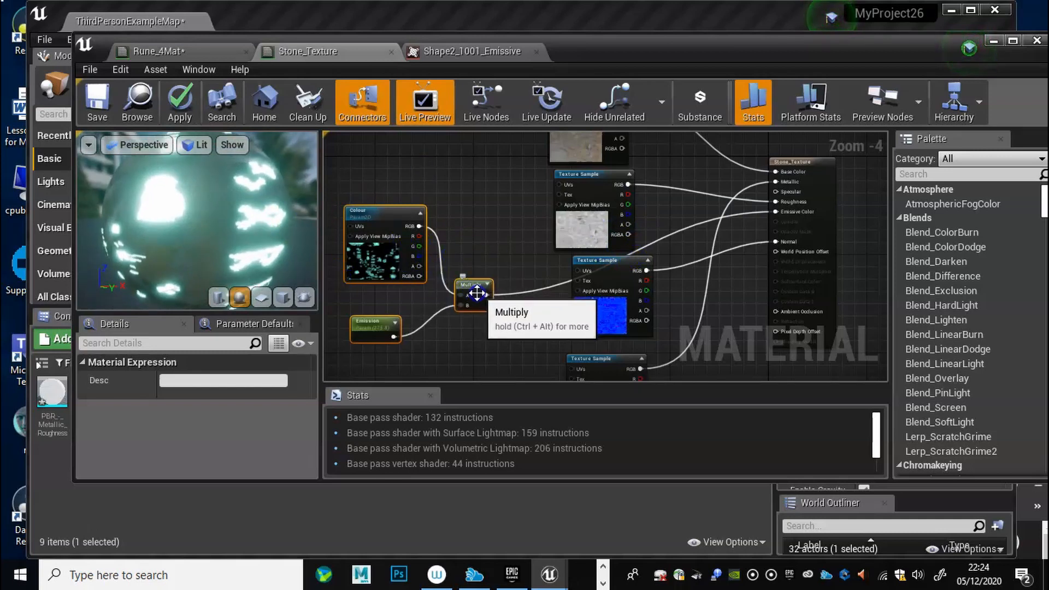
left_click(392, 211)
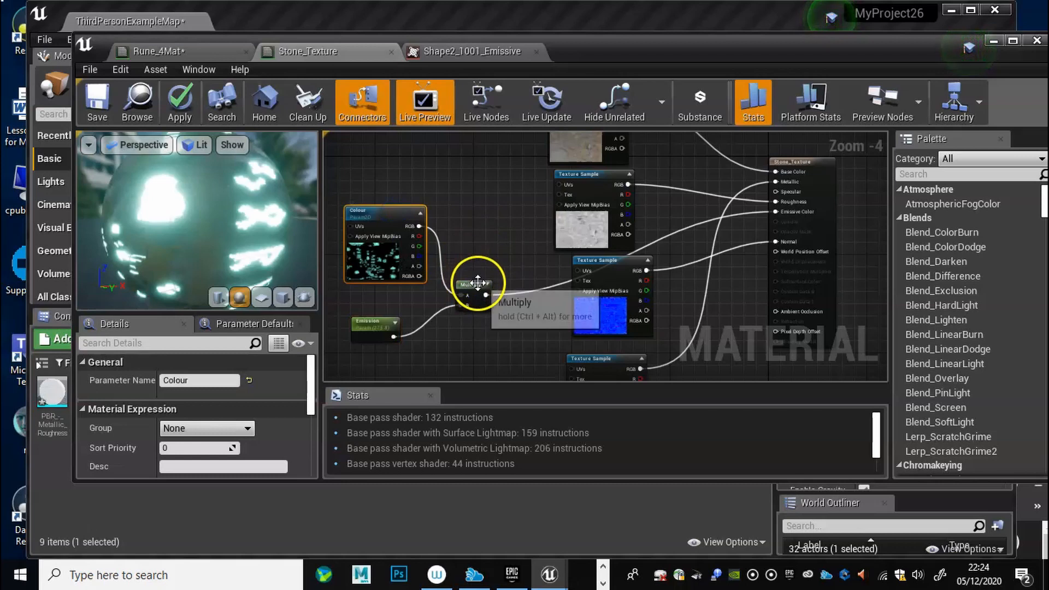
left_click(425, 54)
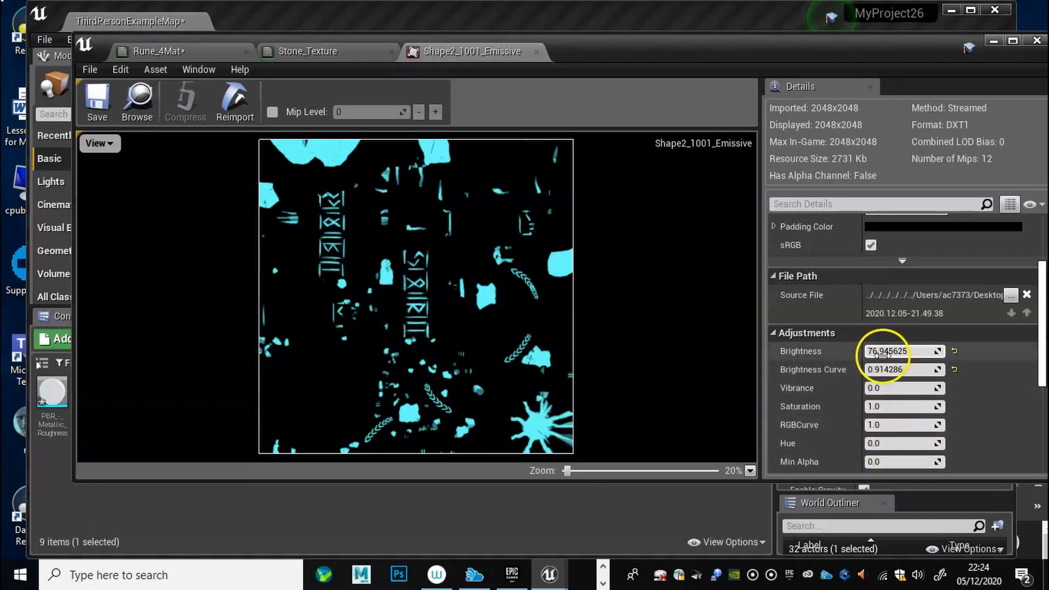
left_click_drag(571, 59, 663, 191)
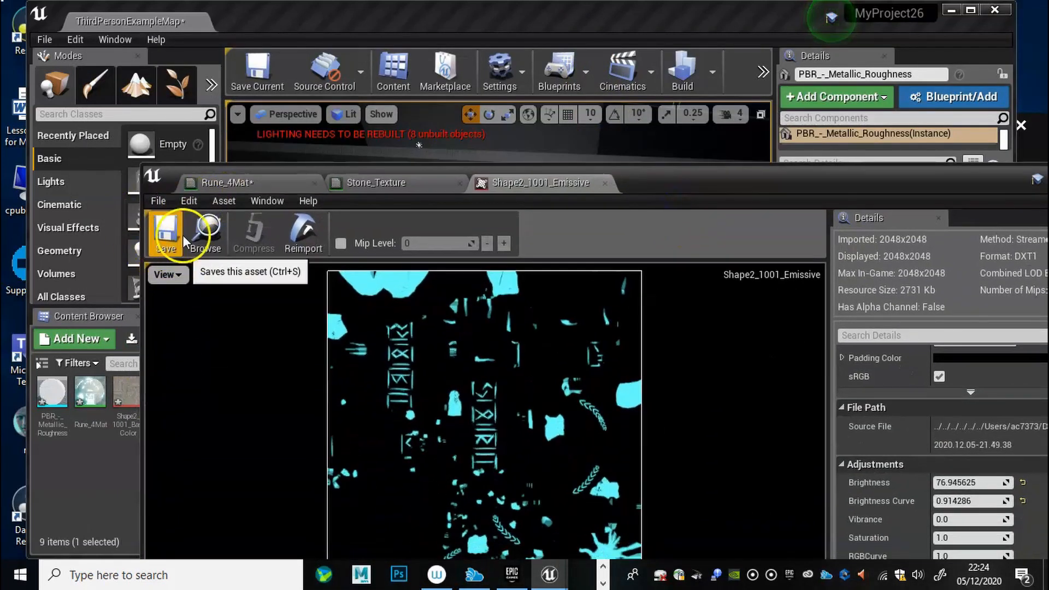
left_click(379, 183)
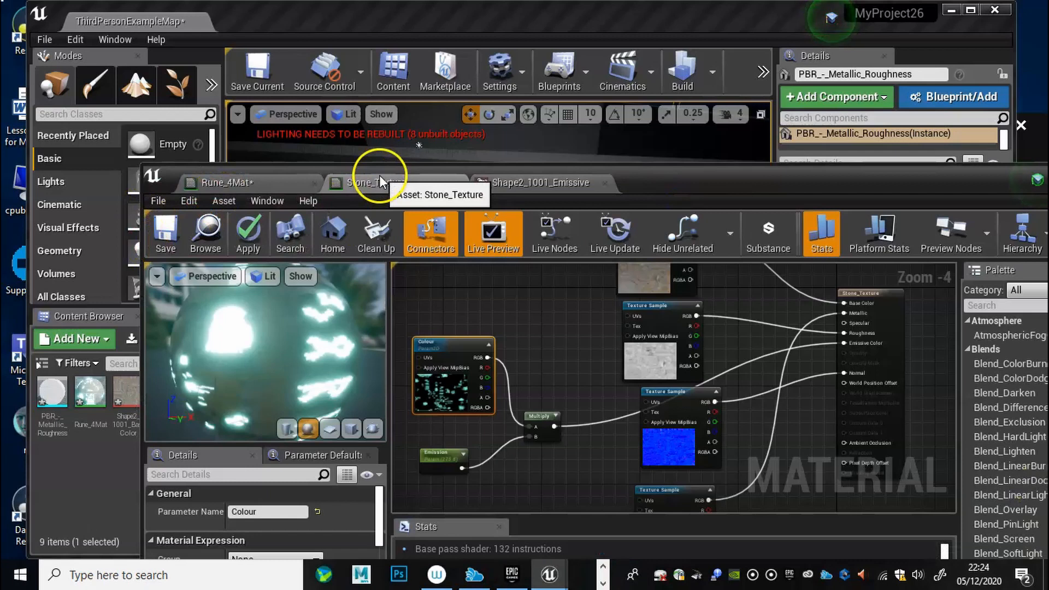
left_click(267, 178)
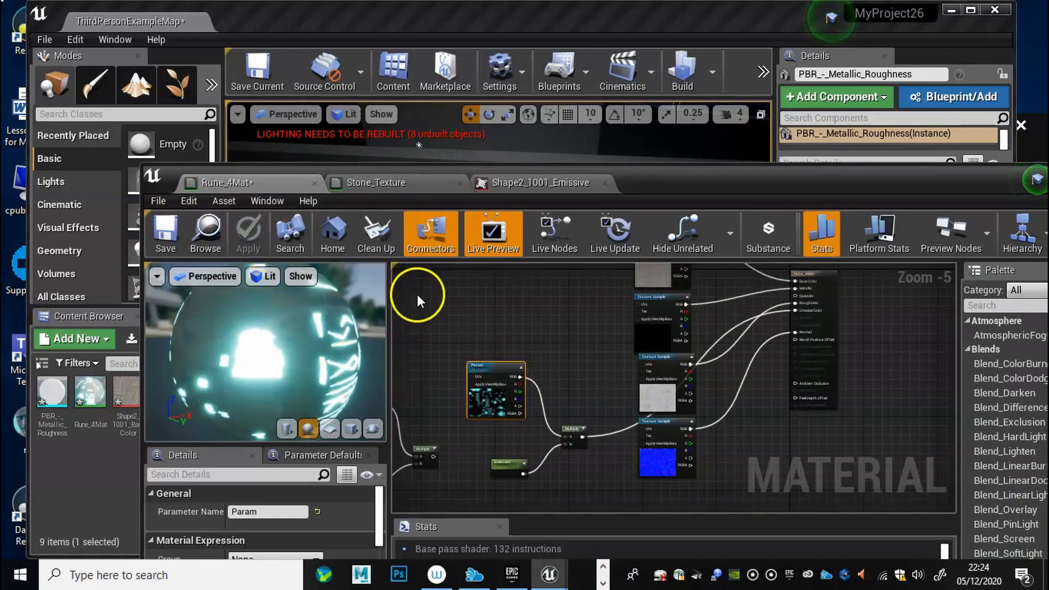
Save the Rune_4Mat material, apply it to the selected white rune stone in the level, and inspect its glow.
left_click(160, 234)
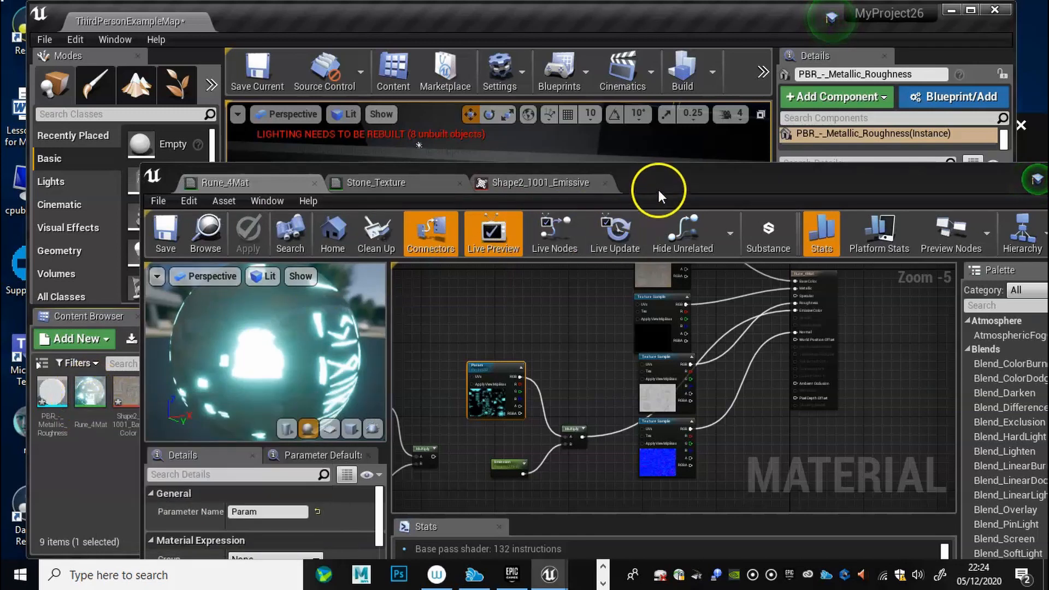
left_click_drag(658, 185, 724, 505)
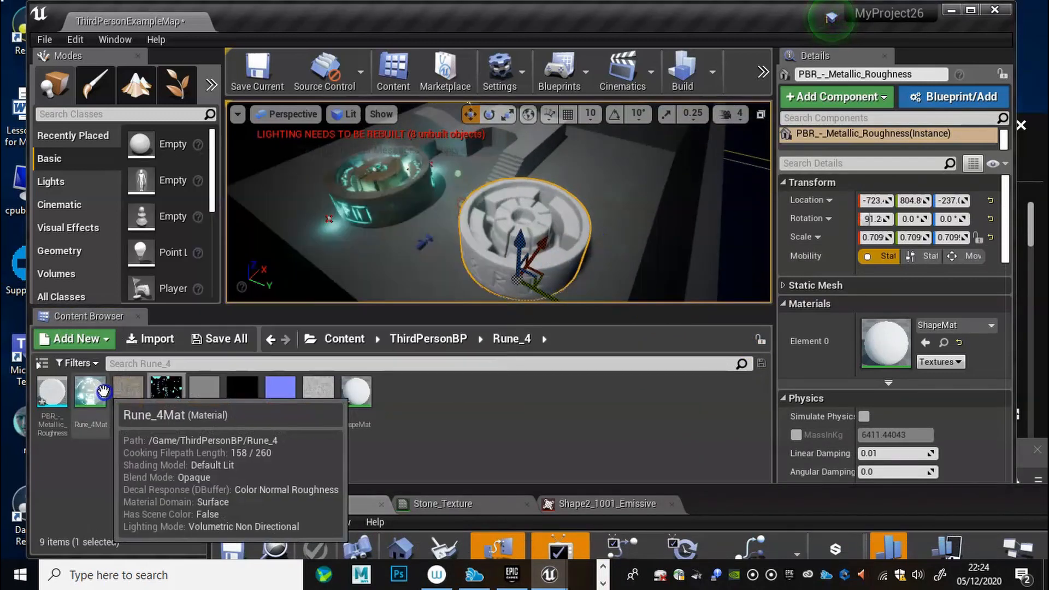
left_click_drag(100, 392, 476, 245)
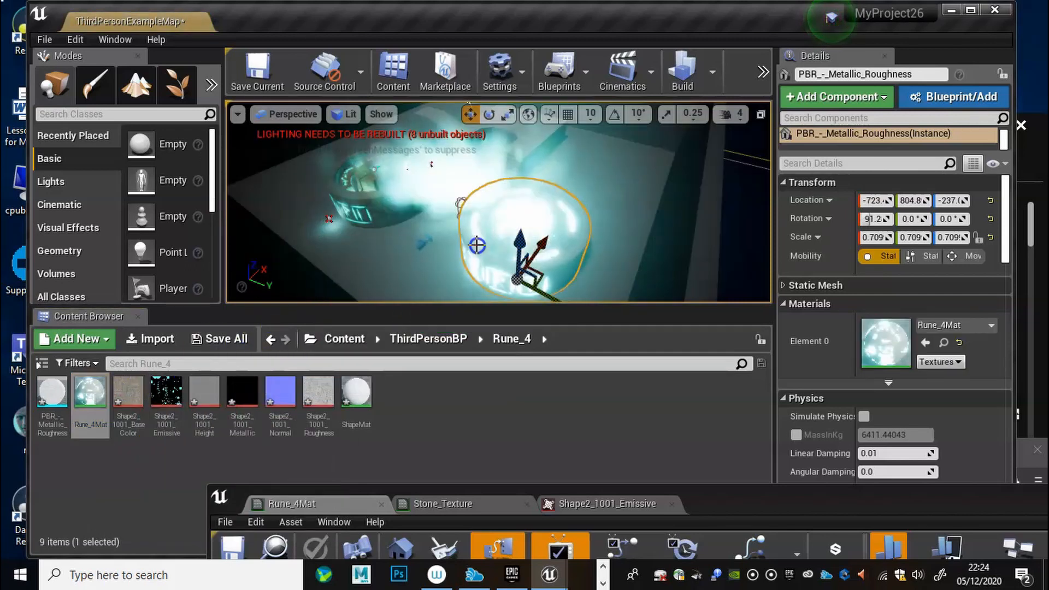
left_click_drag(419, 273, 411, 221, "alt")
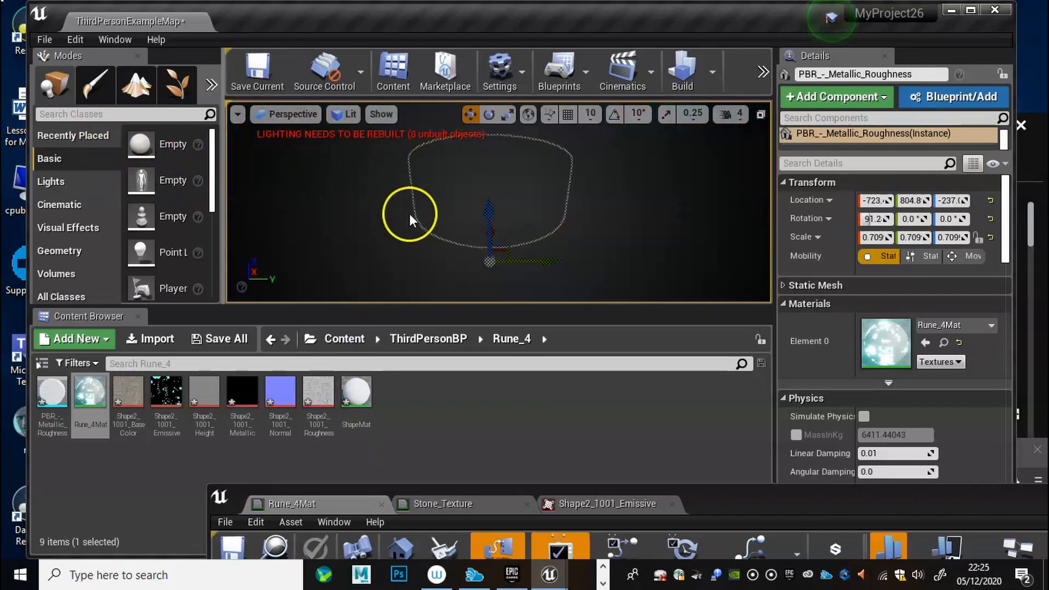
right_click_drag(405, 218, 888, 236, "alt")
middle_click_drag(318, 215, 1, 212, "alt")
left_click_drag(484, 255, 517, 298, "alt")
Set the Shape2_1001_Emissive texture's Brightness to 1.916201, save it, and inspect the carved runes in the level.
left_click_drag(717, 485, 681, 139)
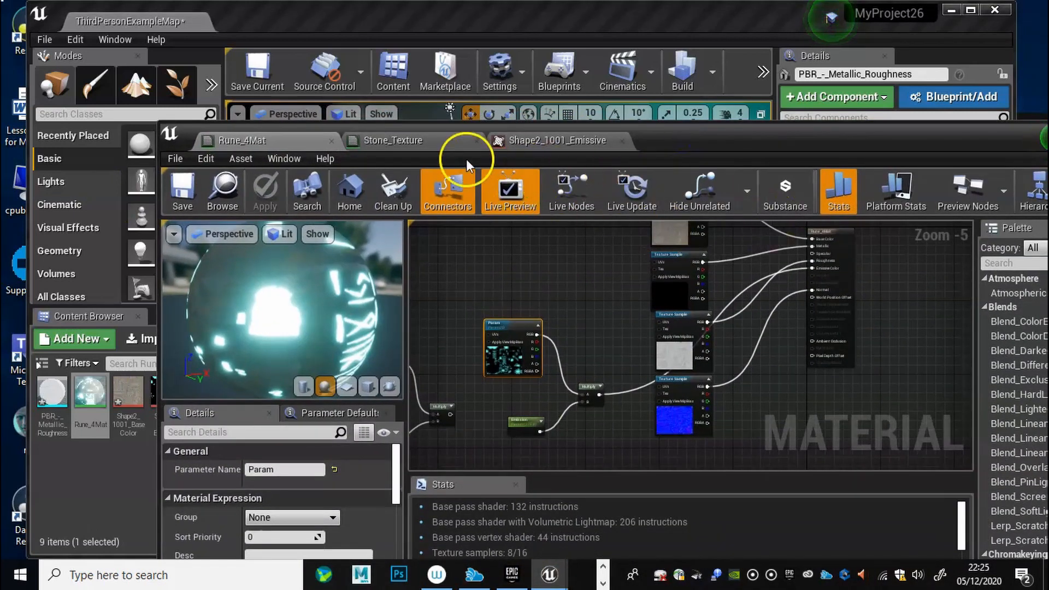
left_click(557, 137)
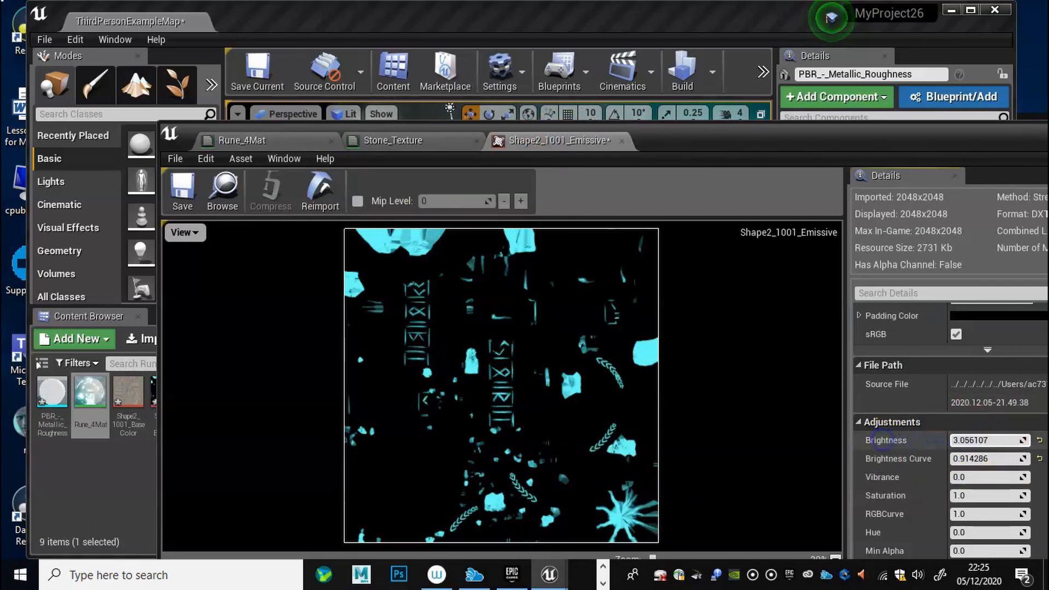
left_click_drag(991, 440, 955, 439)
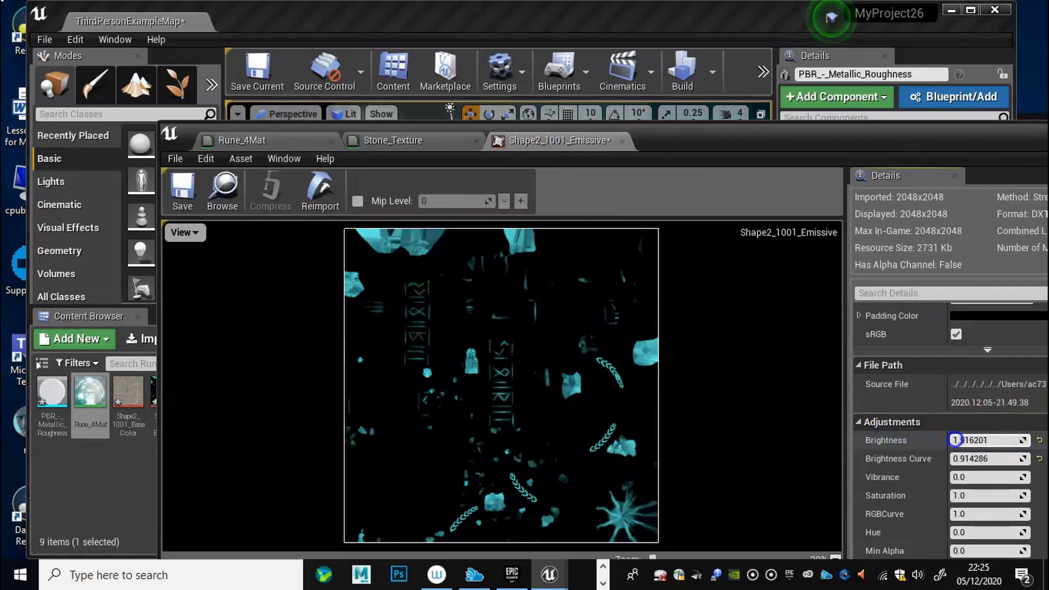
left_click(186, 205)
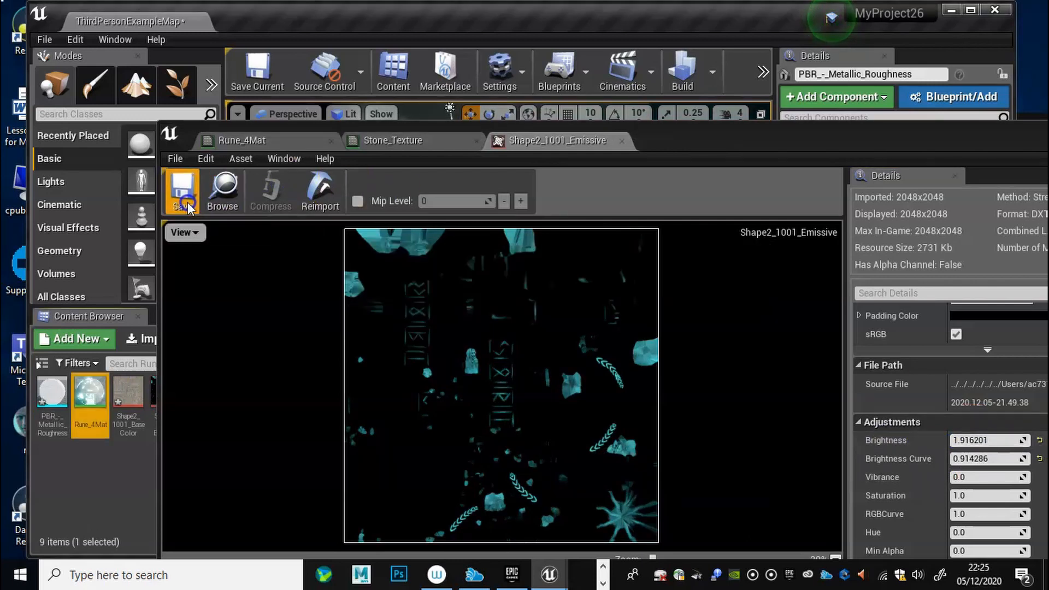
left_click_drag(698, 136, 686, 373)
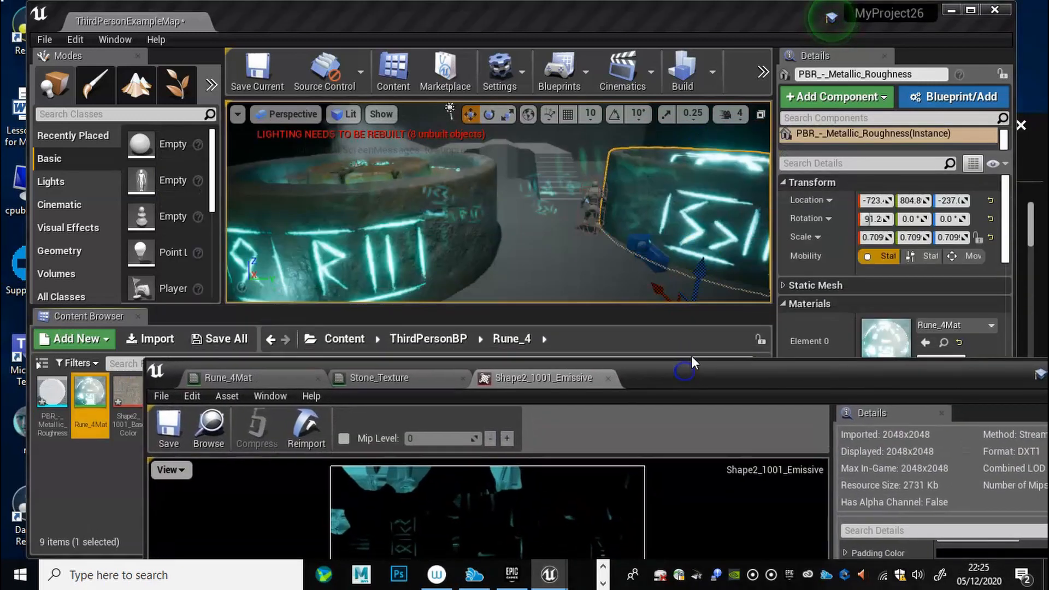
left_click(671, 218)
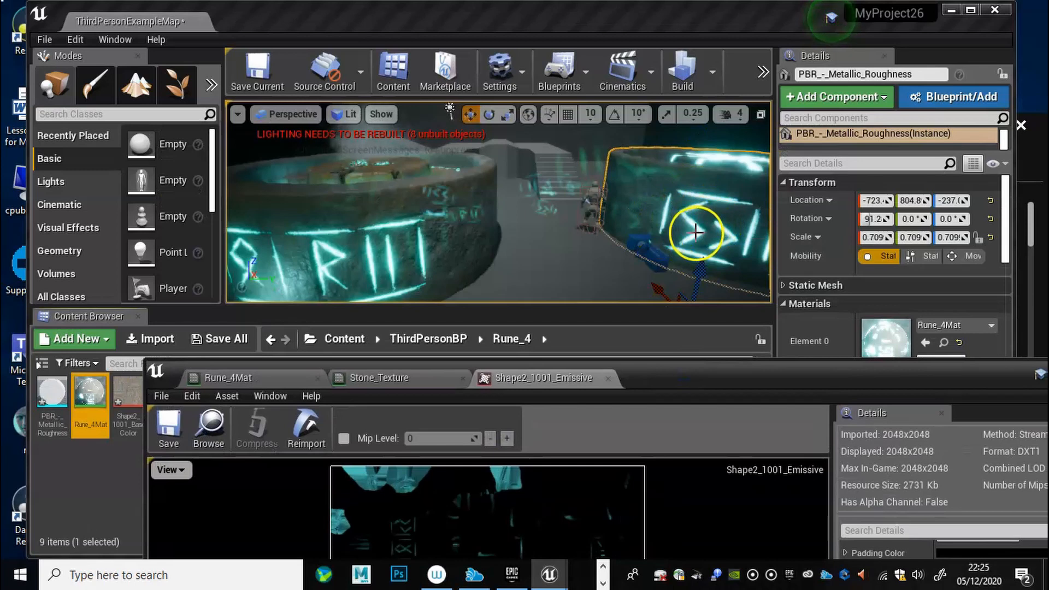
left_click_drag(684, 221, 573, 169, "alt")
right_click_drag(573, 168, 788, 236)
left_click_drag(788, 237, 700, 241, "alt")
Set the Emissive texture's Brightness to 0.292846, save it, and inspect the rune stone from above.
left_click_drag(678, 379, 632, 97)
left_click_drag(911, 396, 889, 397)
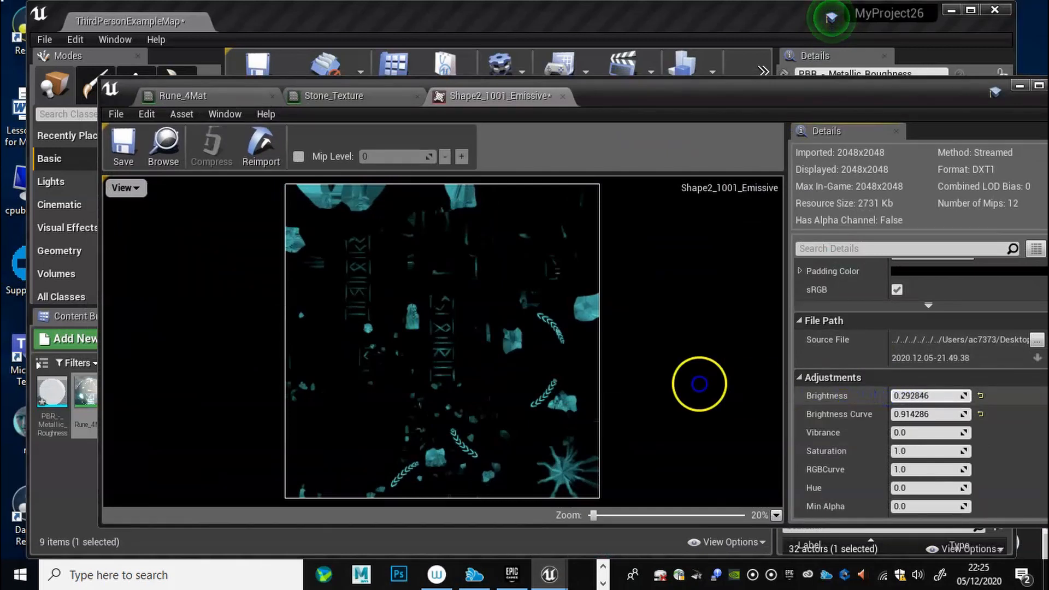
left_click(115, 145)
left_click_drag(740, 97, 688, 330)
right_click_drag(646, 140, 791, 284)
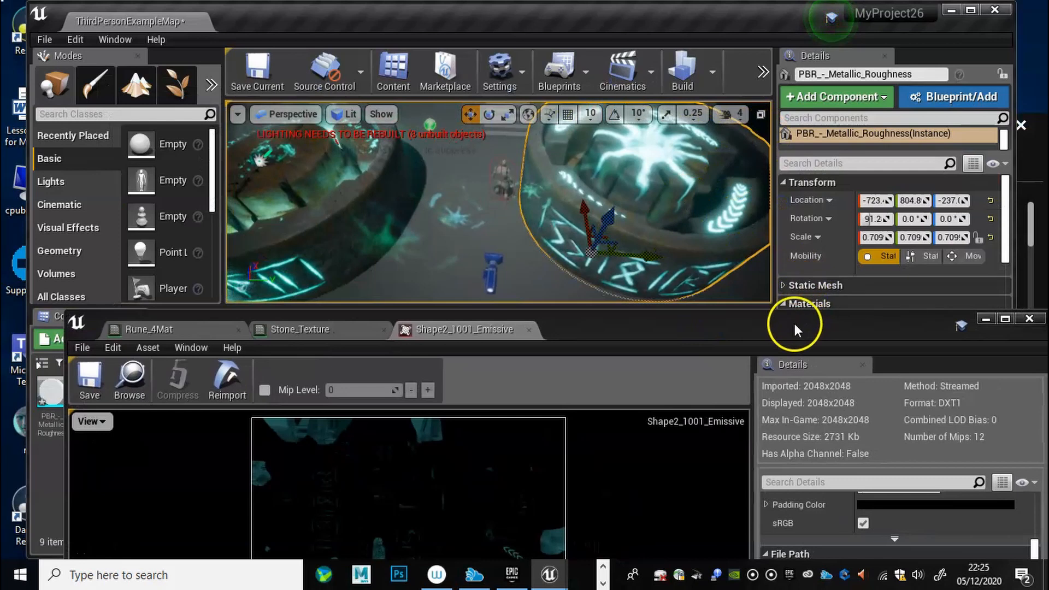
Try Brightness values of 1.537937 and 0.616204 on the Emissive texture, saving the texture after each change.
left_click_drag(795, 324, 720, 177)
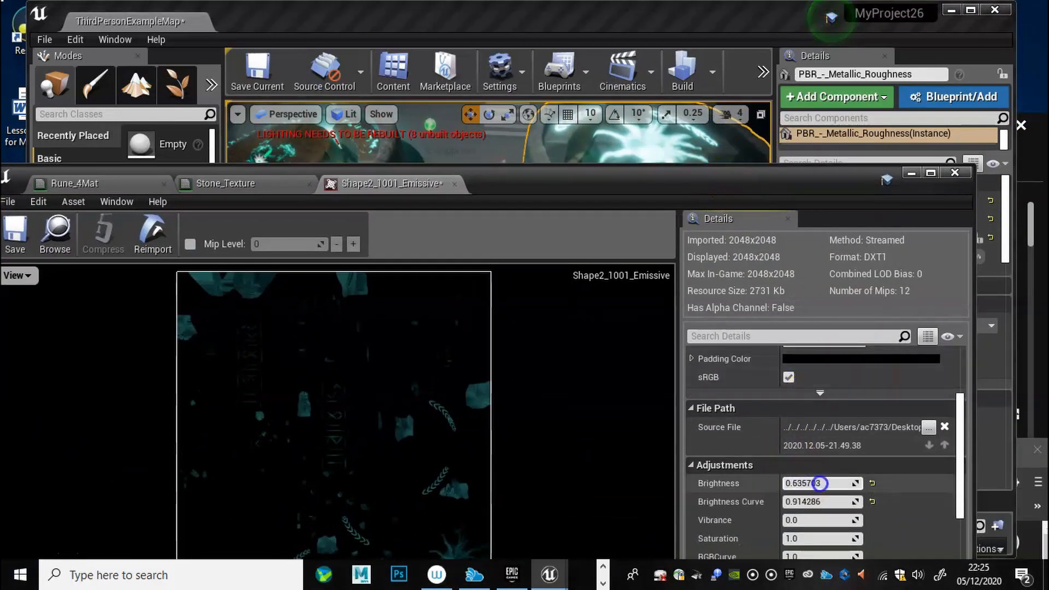
left_click_drag(798, 480, 787, 481)
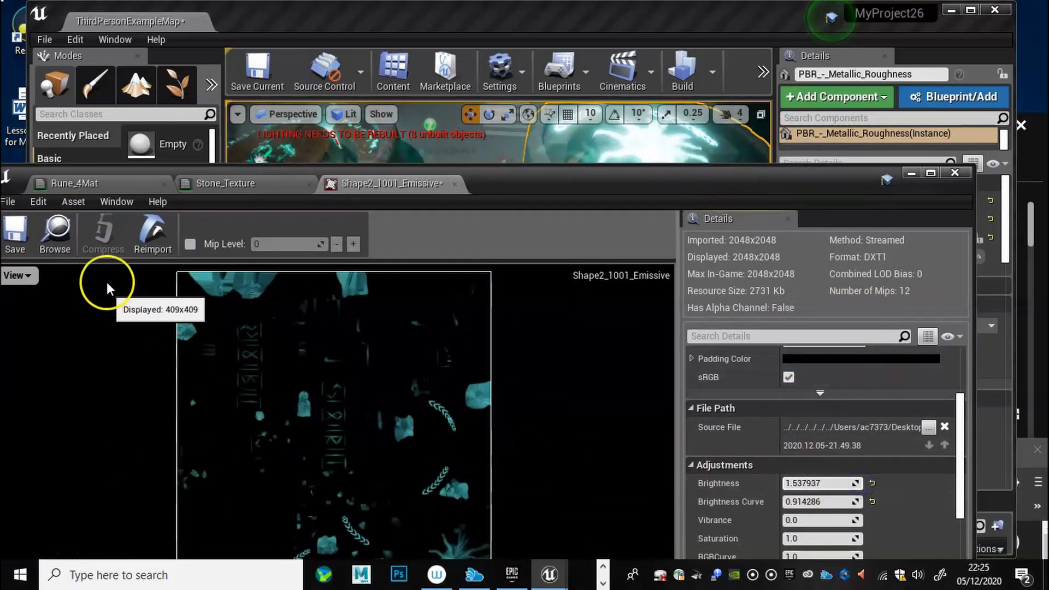
left_click(15, 234)
mouse_move(570, 188)
left_mouse_down()
mouse_move(573, 280)
mouse_move(556, 200)
left_mouse_up()
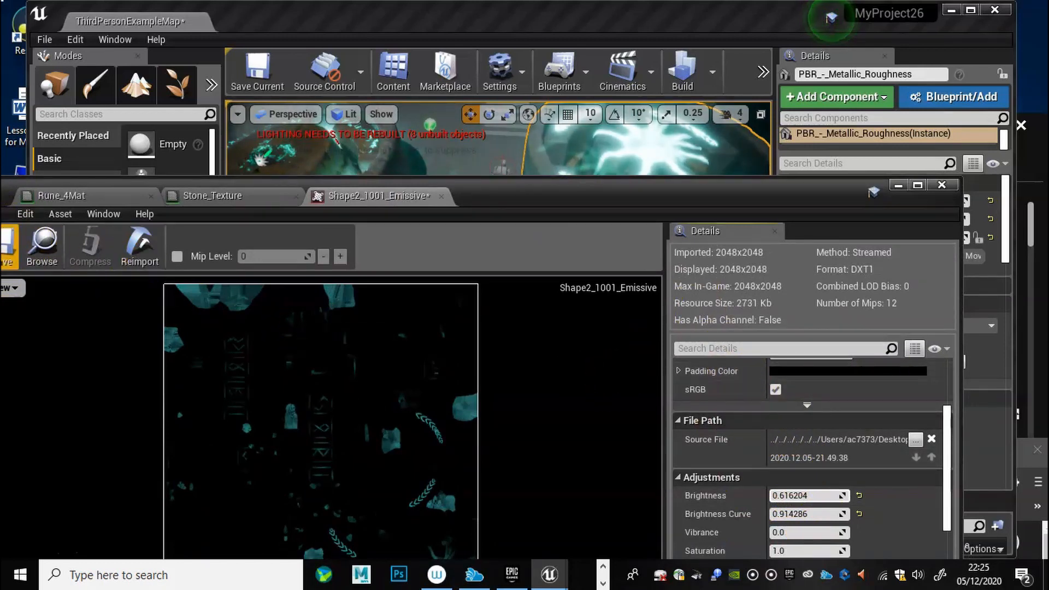
left_click(8, 246)
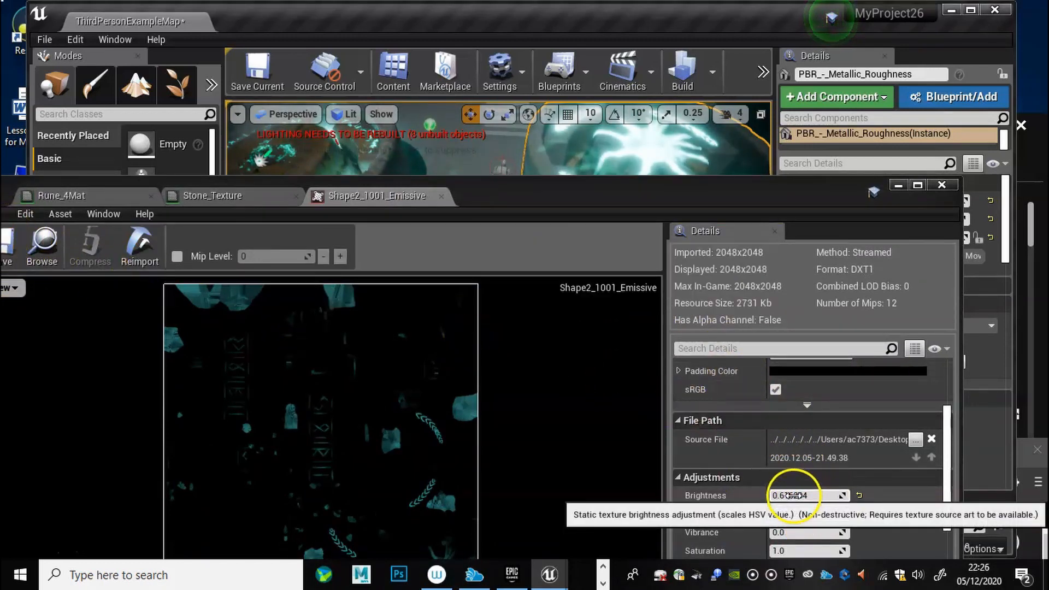
Set the Emissive texture's Brightness to 0.244775 and check the star-shaped glow on the rune stone.
left_click_drag(792, 495, 783, 496)
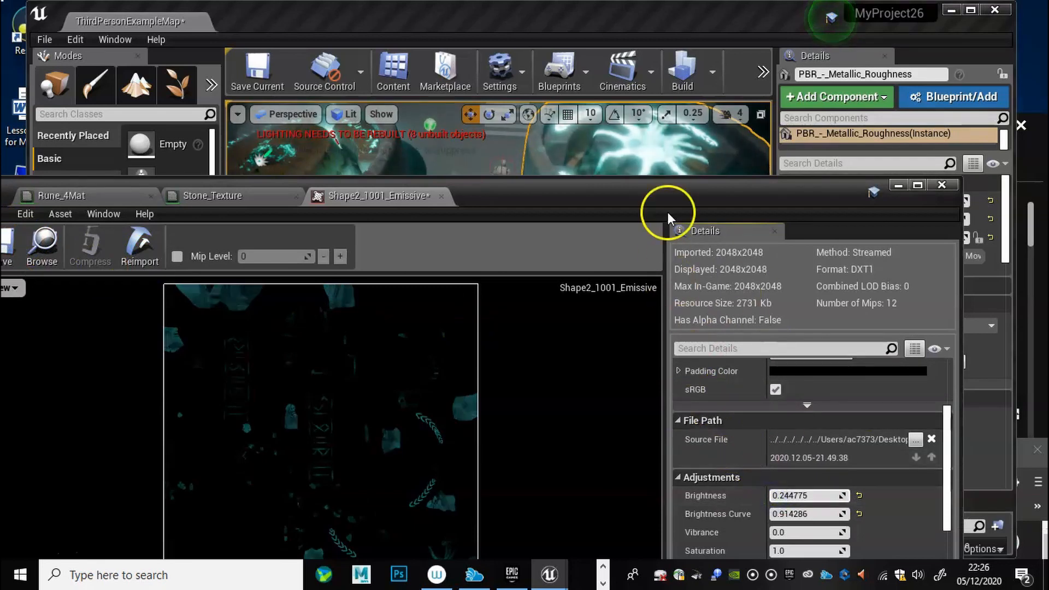
left_click_drag(661, 199, 723, 310)
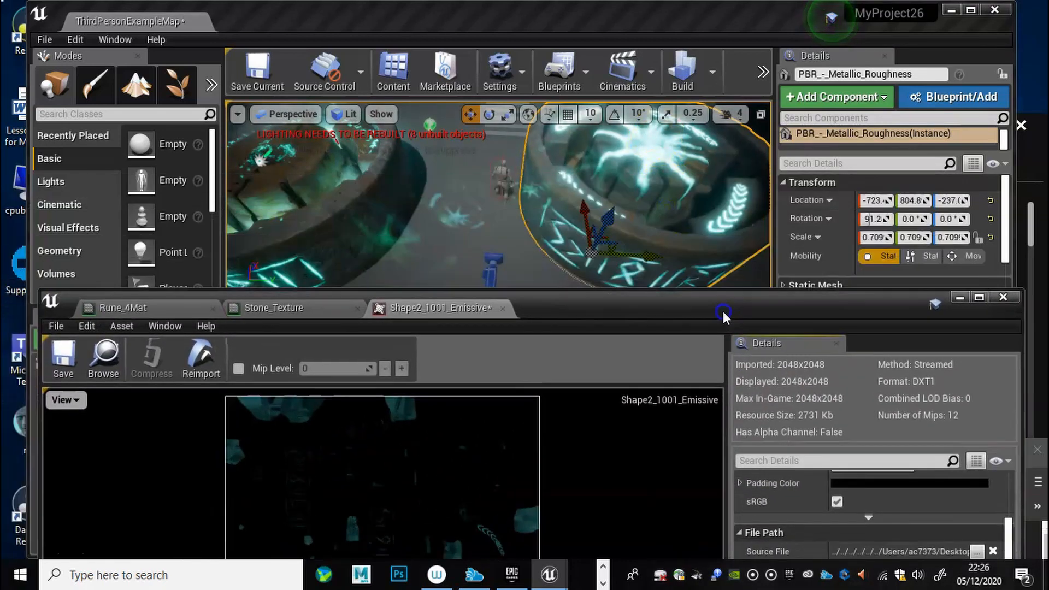
left_click_drag(640, 206, 709, 234, "alt")
left_click_drag(775, 299, 763, 275)
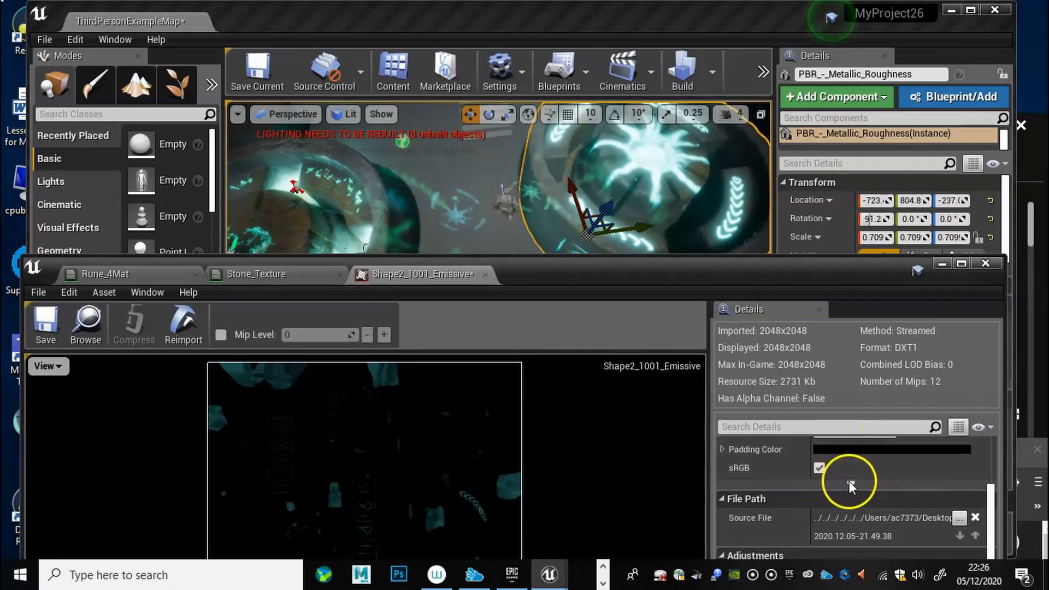
Set the Emissive texture's Brightness to exactly 0.2 and check the glow on the selected rune stone.
scroll(861, 501, "up", 2)
scroll(863, 492, "up", 1)
scroll(866, 484, "down", 6)
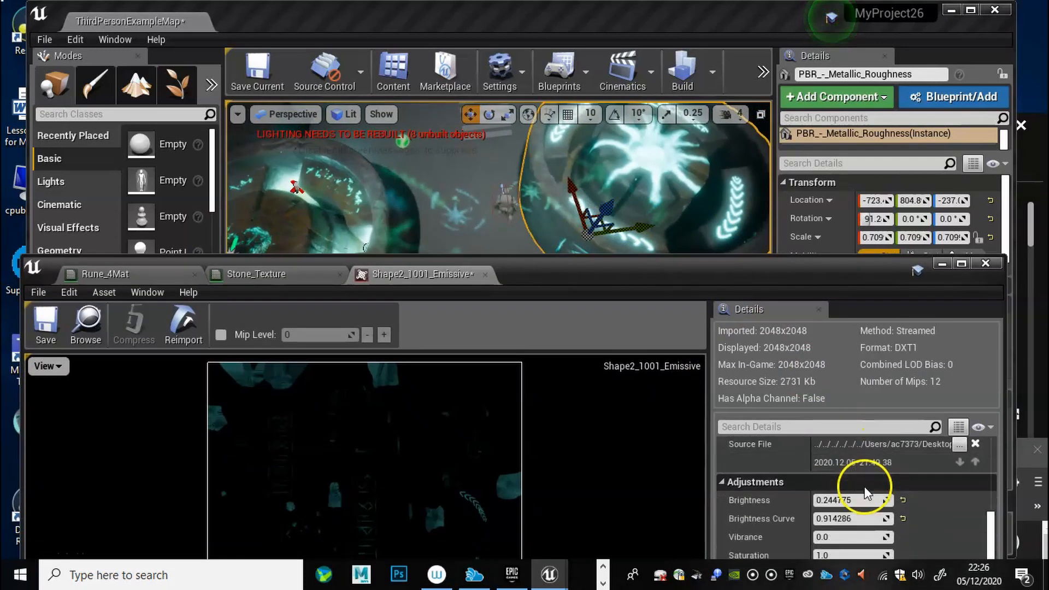
left_click_drag(823, 450, 824, 451)
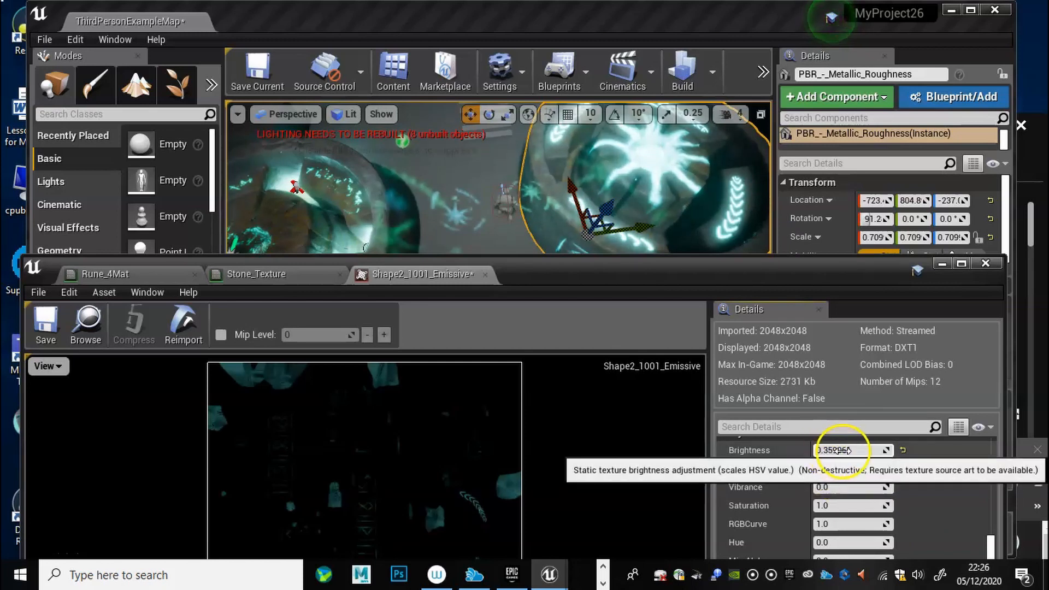
left_click(835, 449)
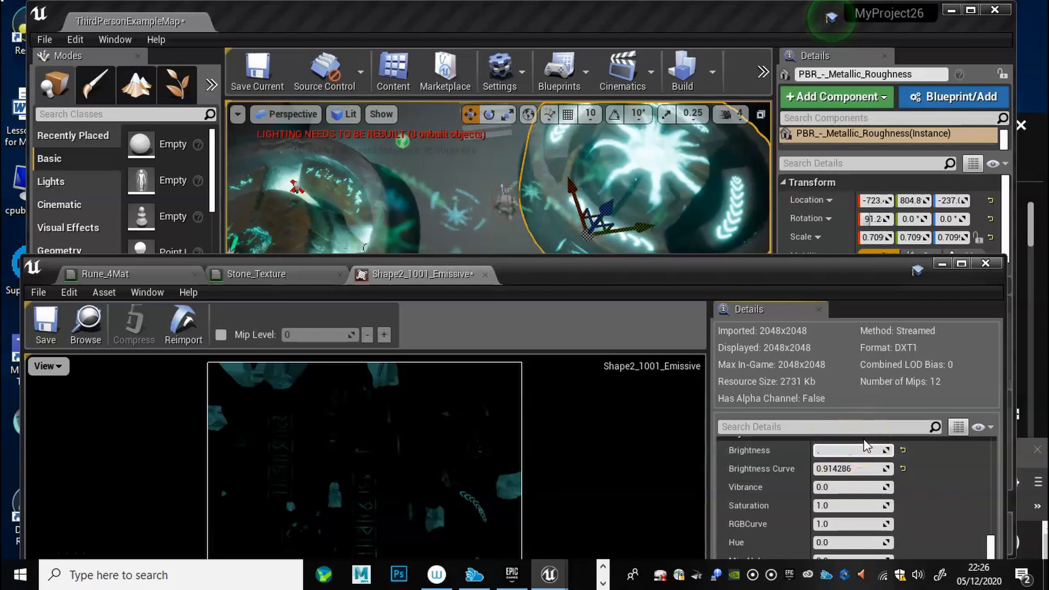
type(".2")
key("Return")
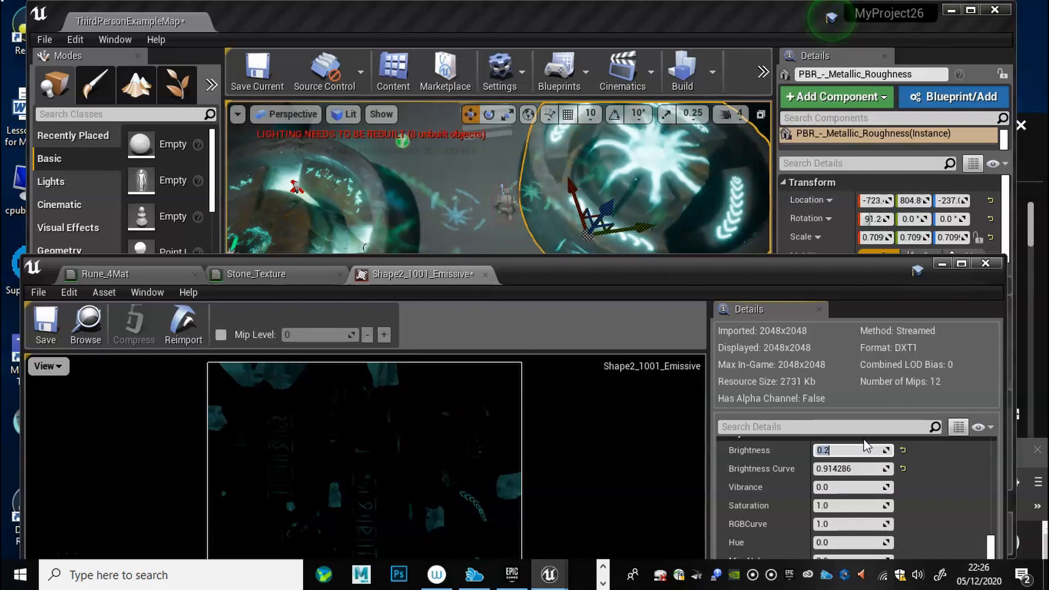
mouse_move(668, 188)
left_mouse_down("alt")
mouse_move(520, 241)
mouse_move(648, 202)
mouse_move(650, 187)
left_mouse_up("alt")
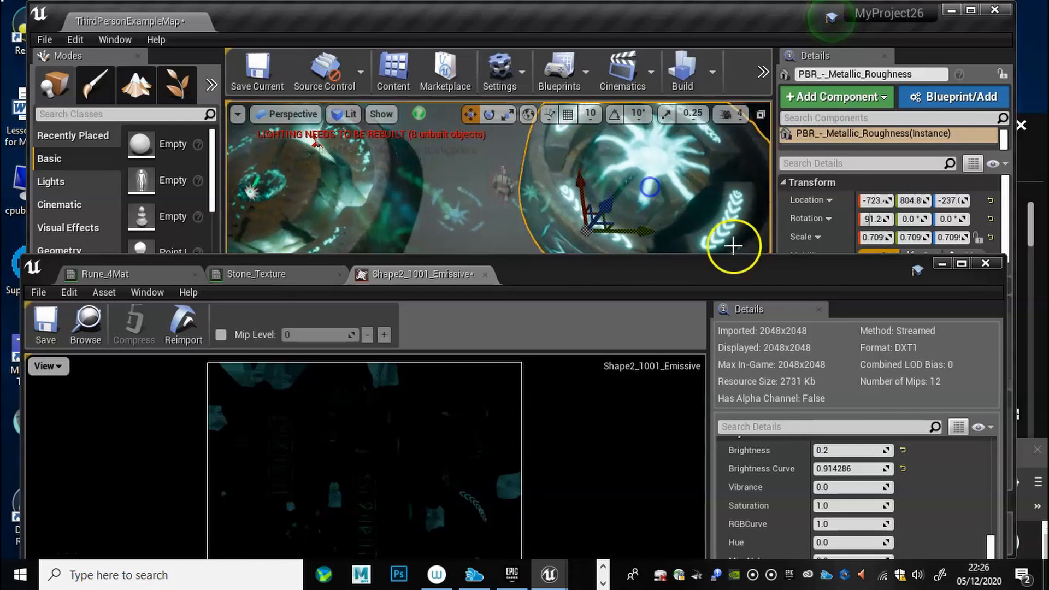
Set the Emissive texture's Brightness to 0.1 and inspect the rune stone's carved side in the level.
left_click(830, 449)
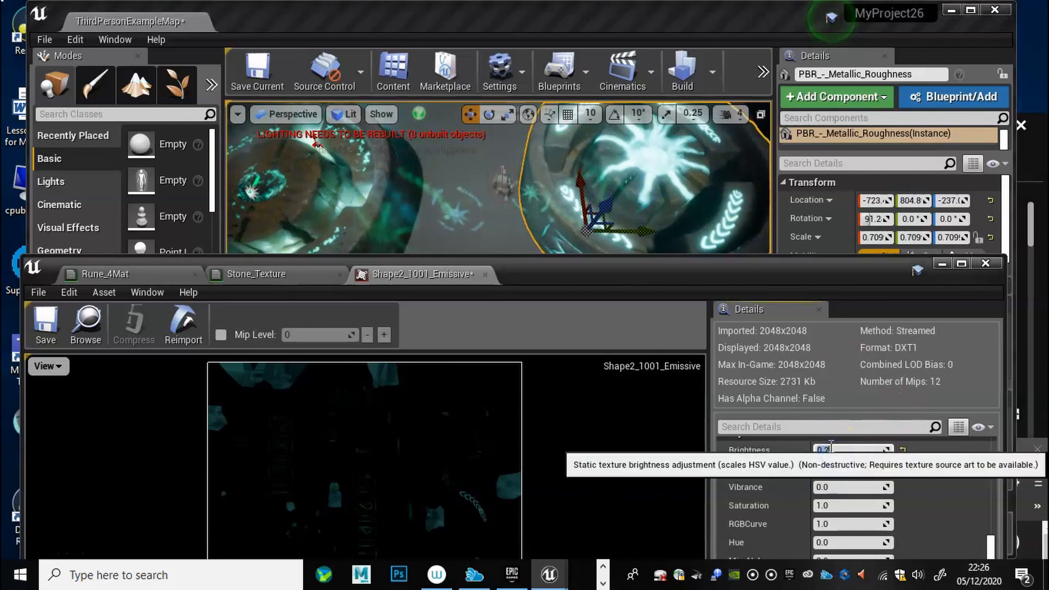
type(".1")
key("Return")
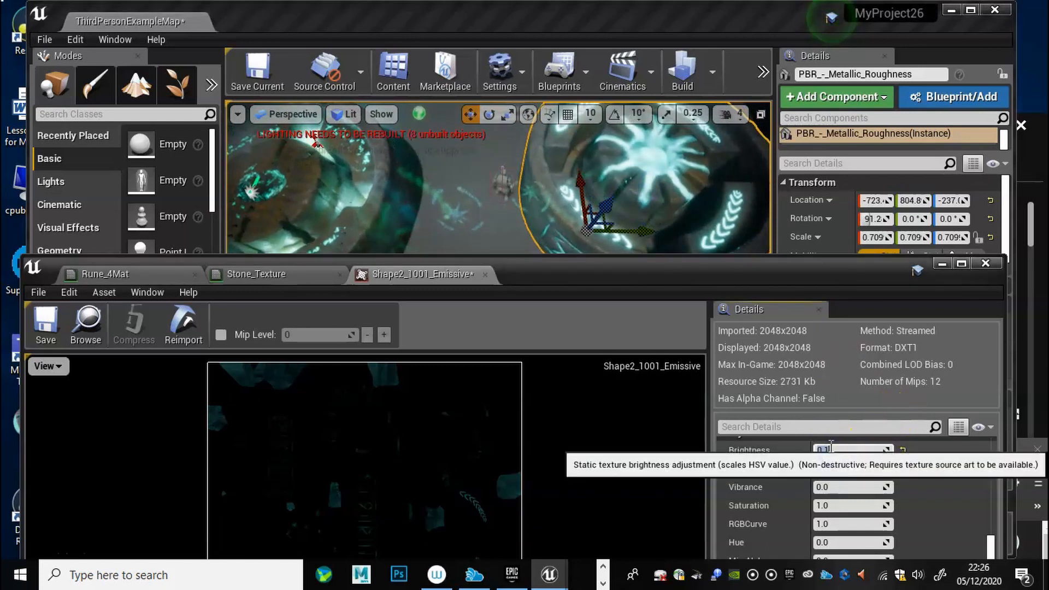
left_click(730, 349)
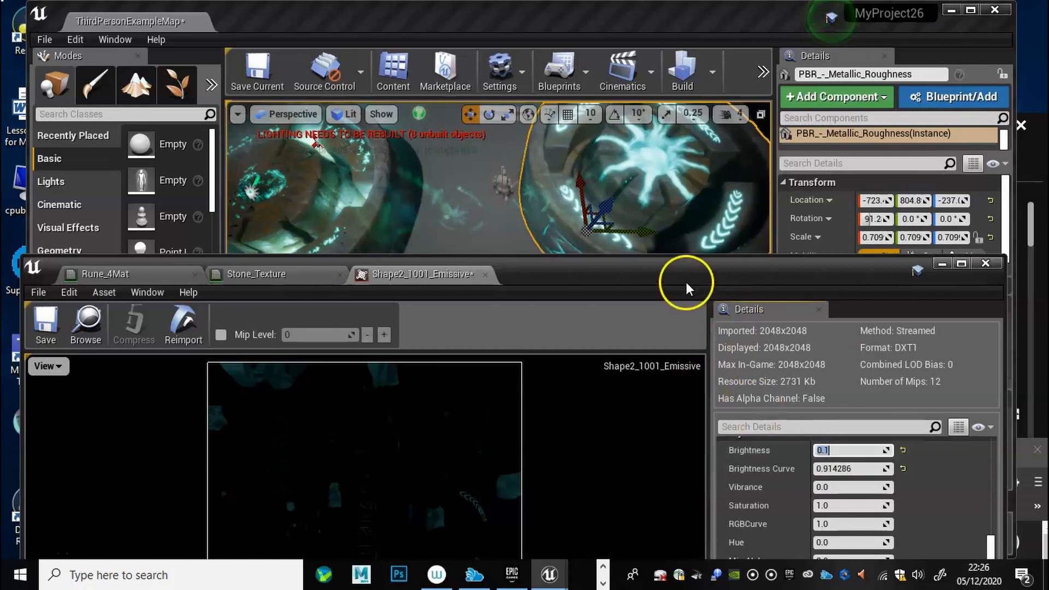
left_click_drag(664, 210, 701, 64)
left_click_drag(805, 292, 724, 349)
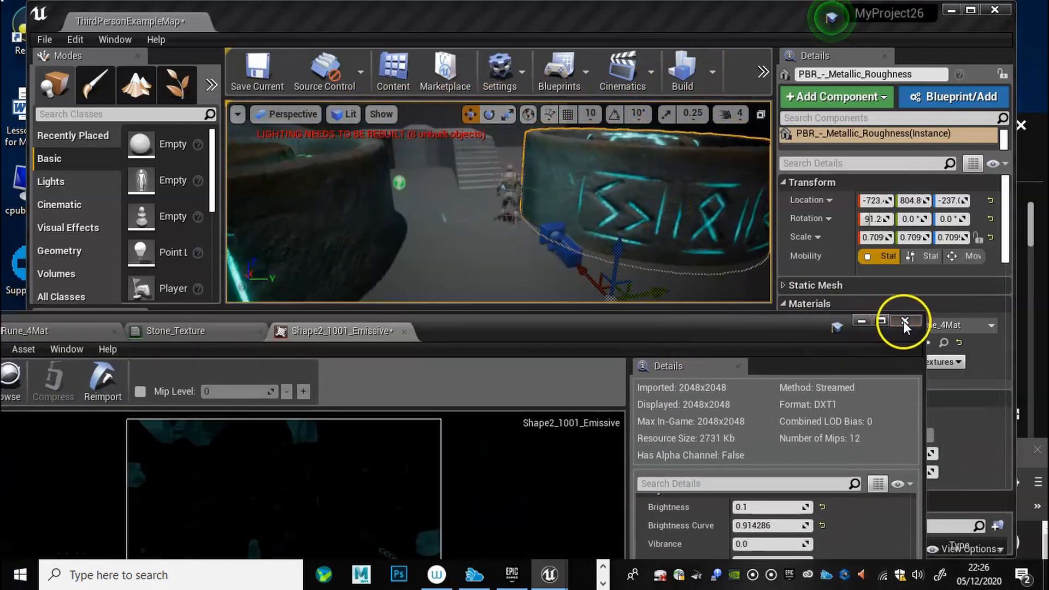
Close the material and texture editor window, applying the pending changes to the original material.
left_click(904, 321)
left_click(566, 336)
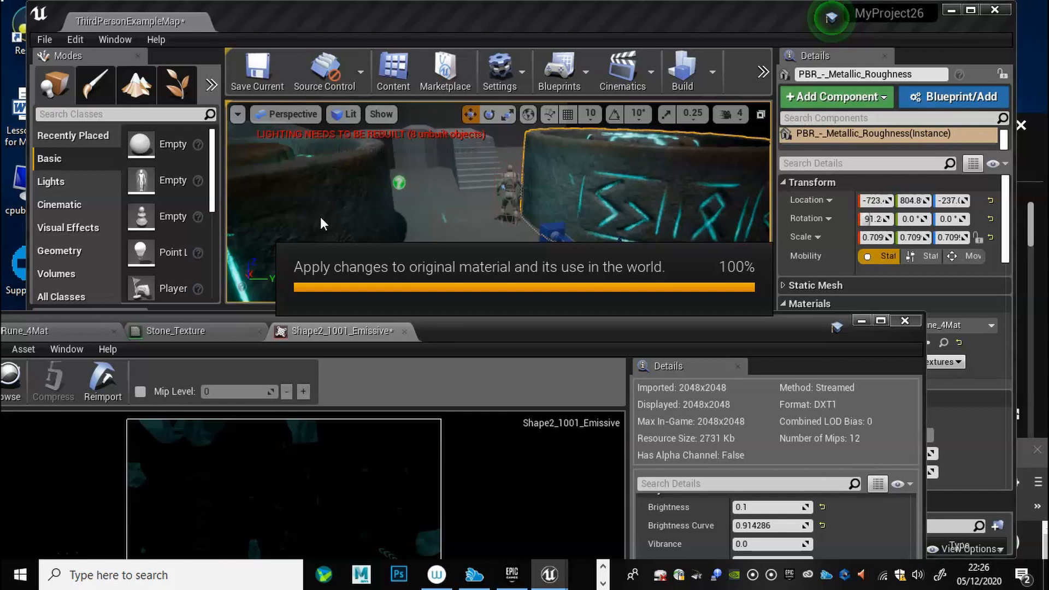
left_click(317, 225)
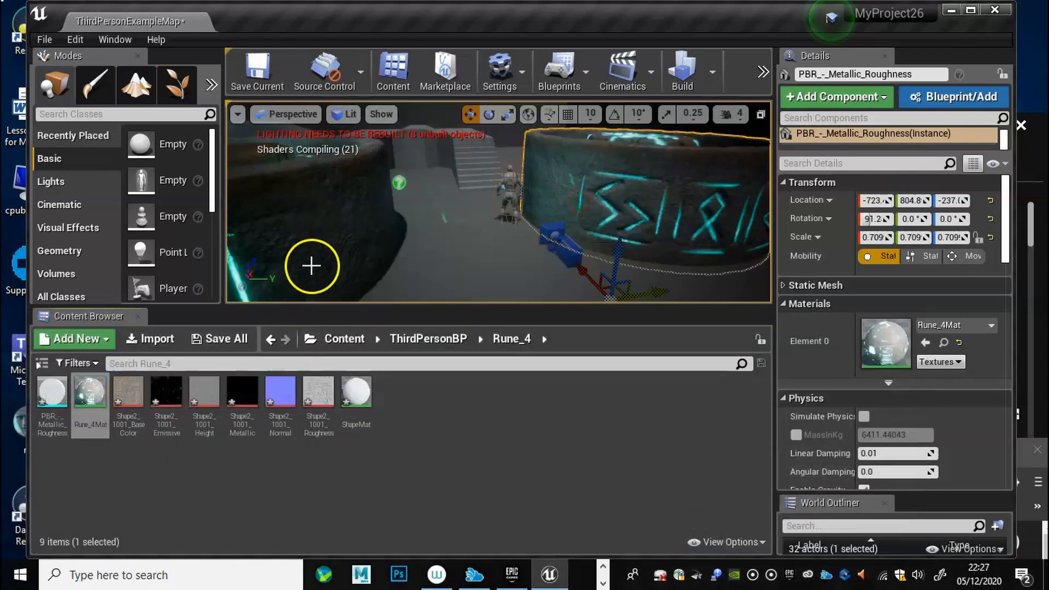
Select the PostProcessVolume above the rune stones and enlarge the World Outliner to show the level's actors.
middle_click_drag(479, 209, 585, 158)
left_click_drag(412, 254, 358, 199, "alt")
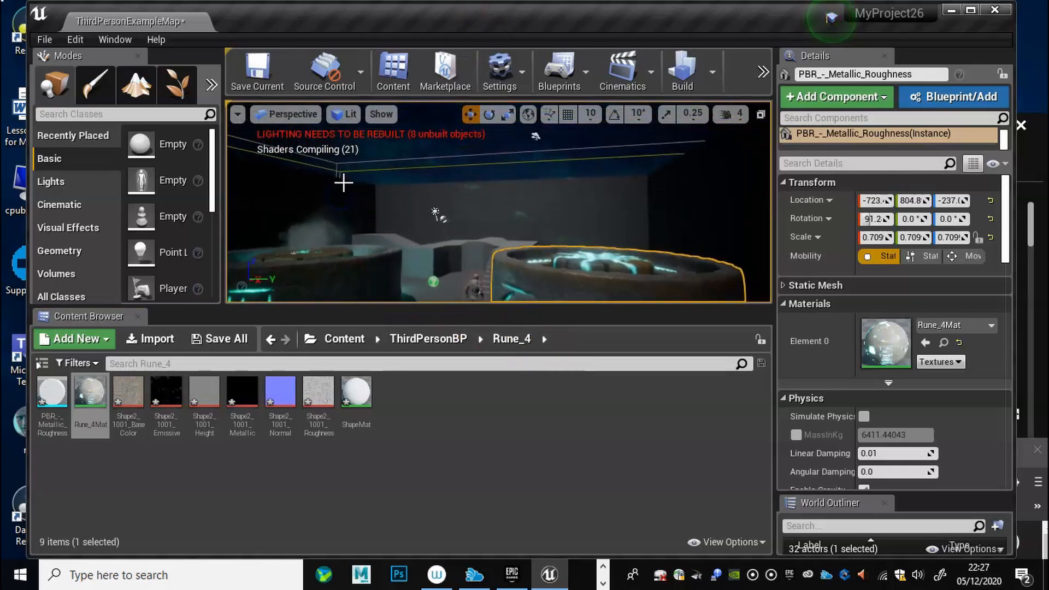
mouse_move(342, 203)
middle_mouse_down()
mouse_move(415, 203)
mouse_move(346, 203)
middle_mouse_up()
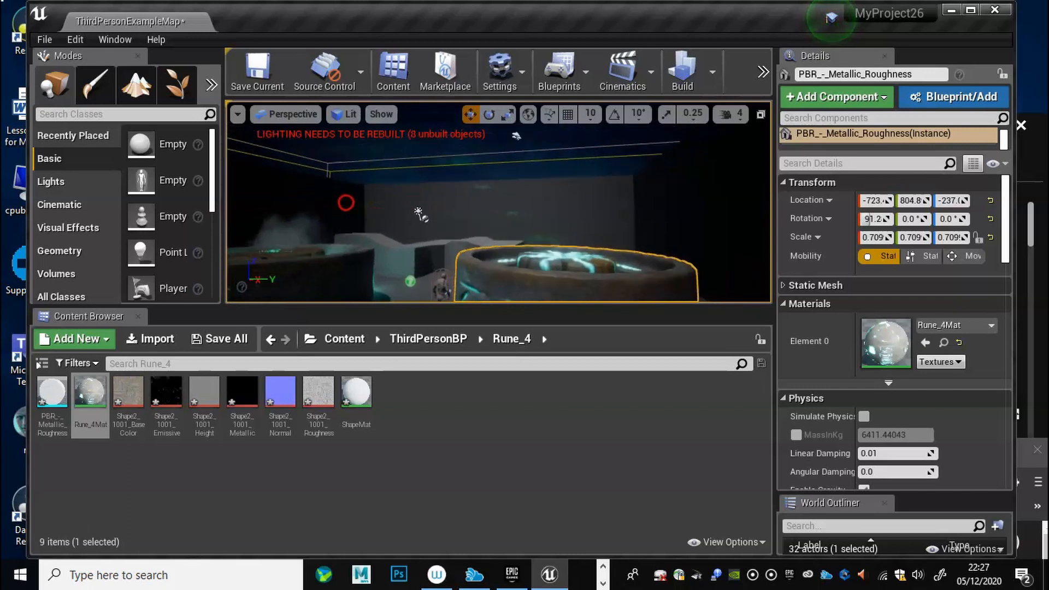
left_click(439, 158)
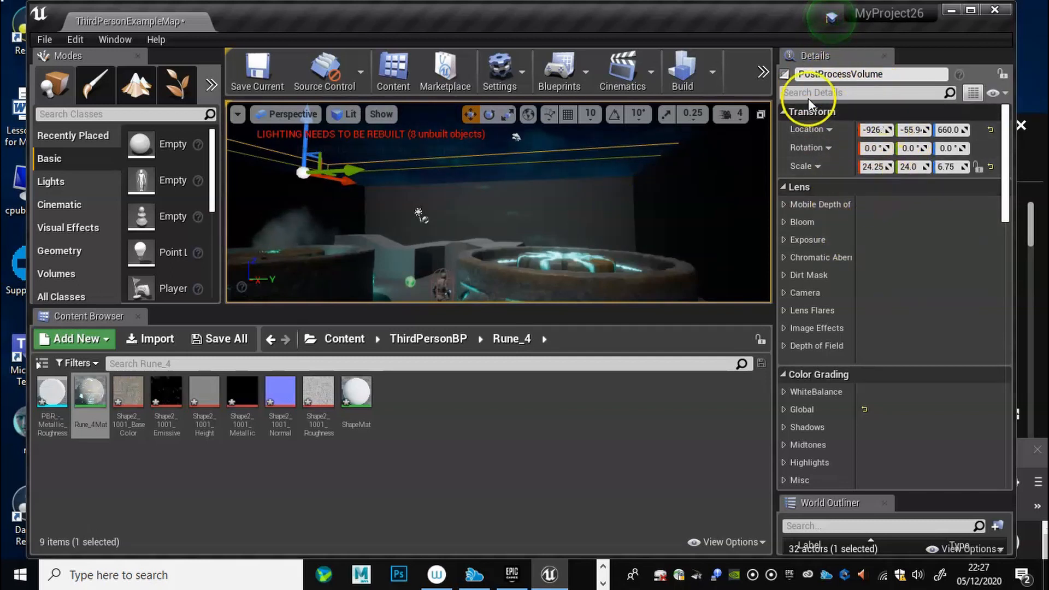
scroll(919, 273, "down", 3)
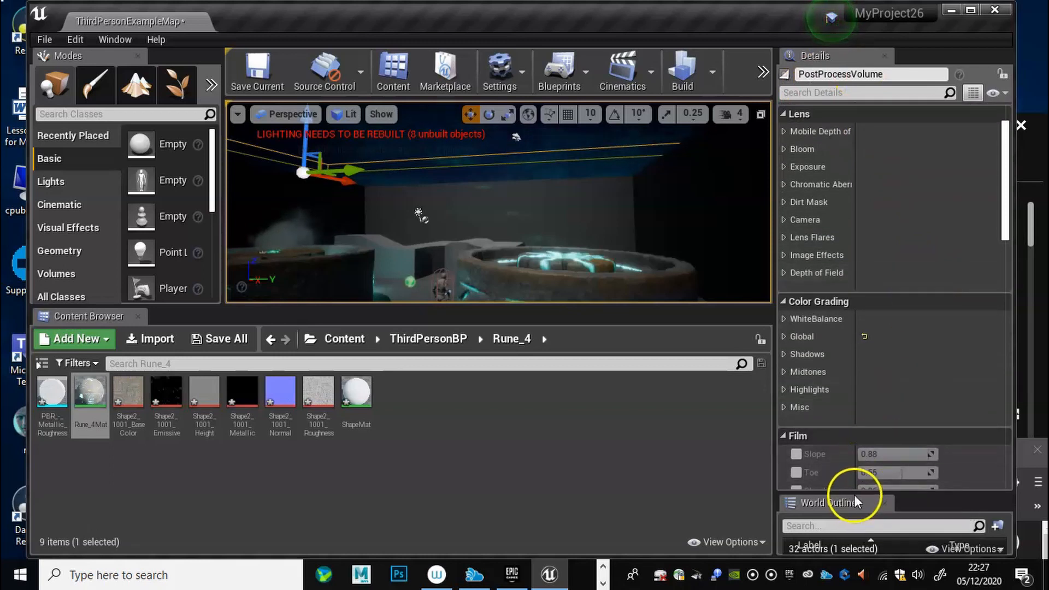
left_click_drag(853, 493, 858, 106)
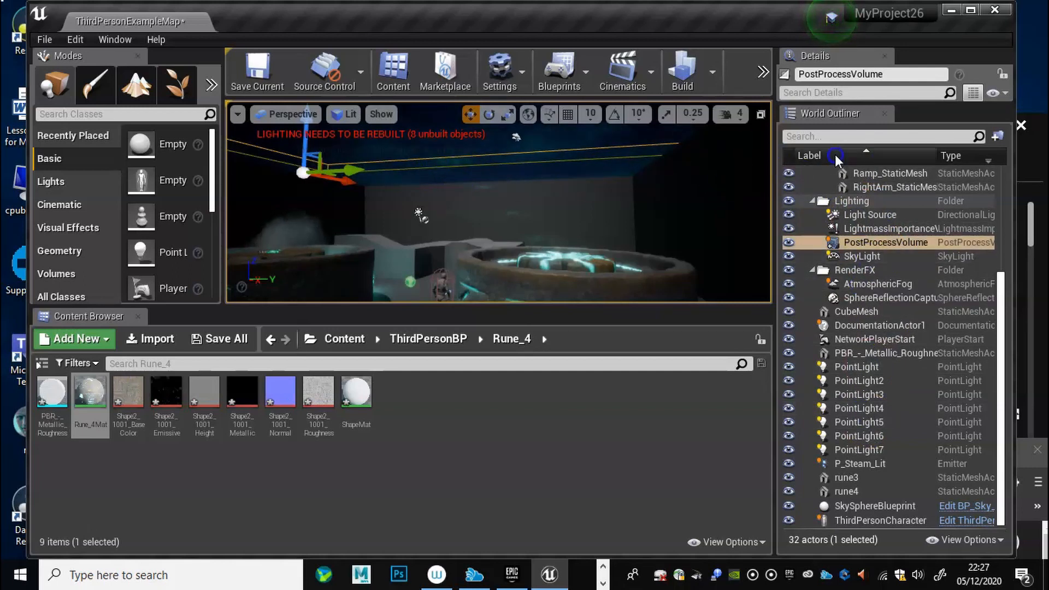
Enlarge the PostProcessVolume's details and inspect the glowing carvings on the side of the nearer rune stone.
left_click_drag(851, 104, 878, 494)
scroll(832, 210, "up", 3)
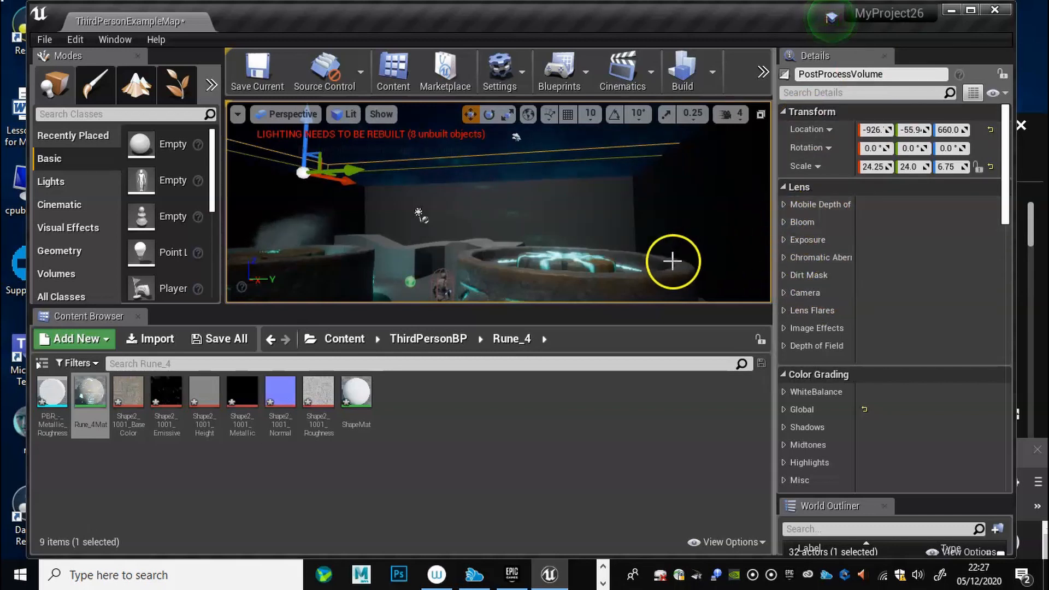
middle_click_drag(589, 264, 586, 431)
key("s")
right_click_drag(588, 264, 555, 240)
scroll(660, 215, "up", 6)
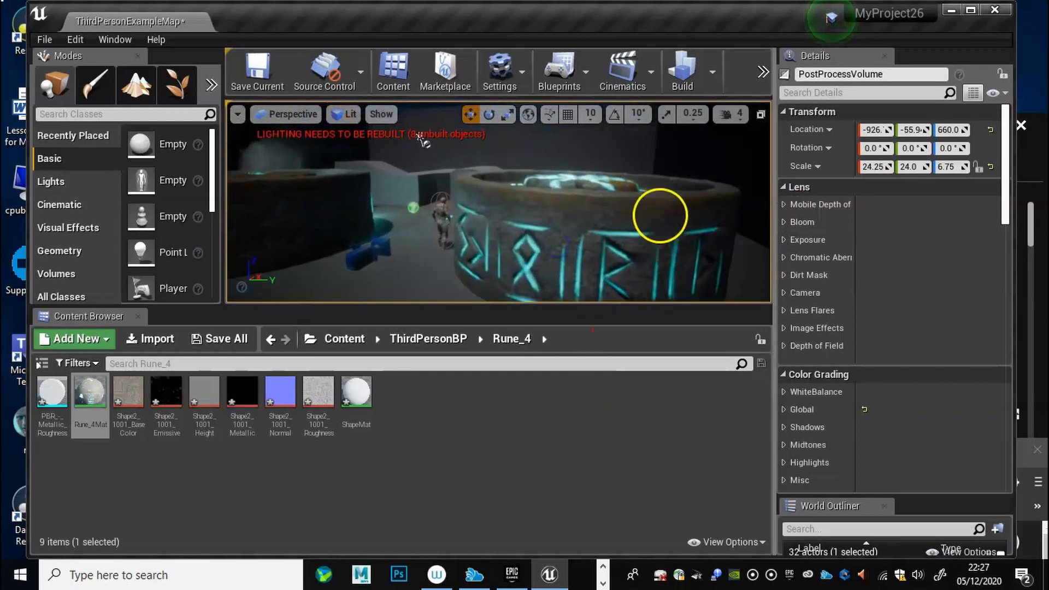
right_click_drag(480, 197, 420, 208)
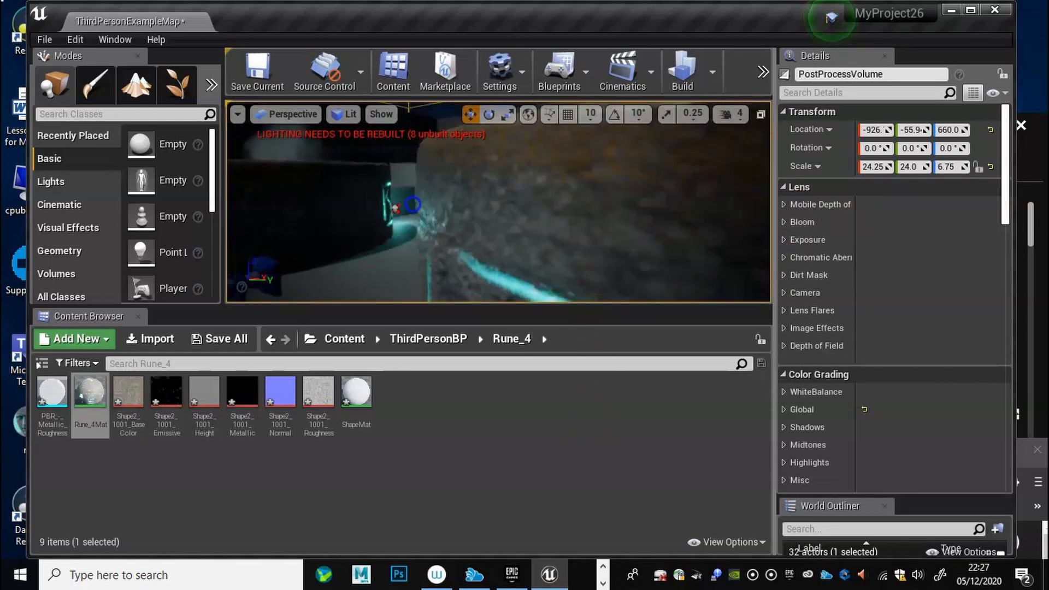
scroll(494, 202, "down", 5)
scroll(491, 196, "down", 1)
scroll(480, 196, "up", 3)
middle_click_drag(480, 196, 535, 212)
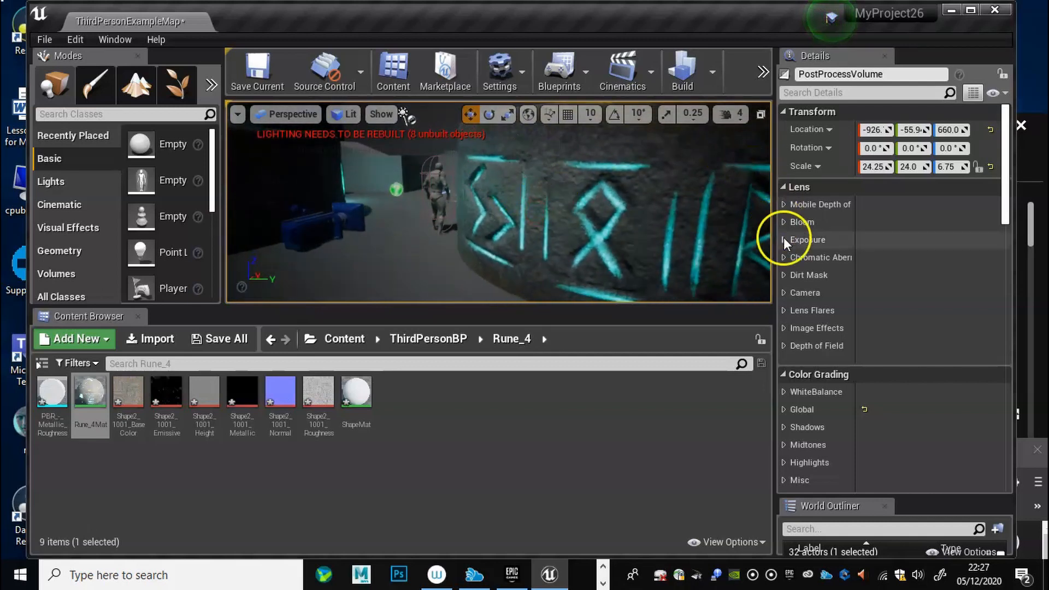
Expand the PostProcessVolume's Bloom settings and set the Bloom Intensity to 8.0.
left_click(786, 222)
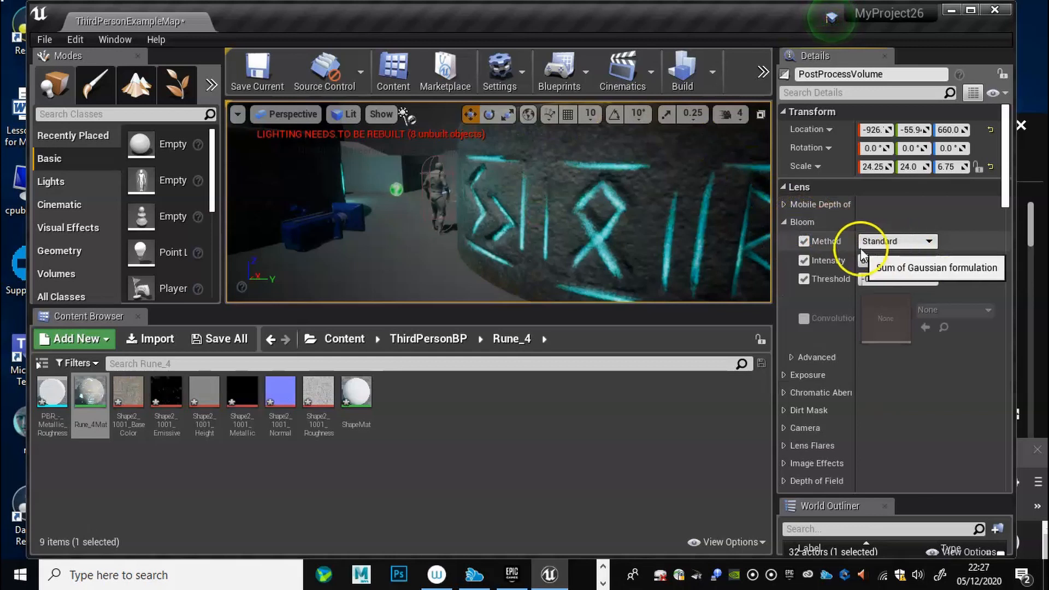
left_click_drag(872, 275, 874, 276)
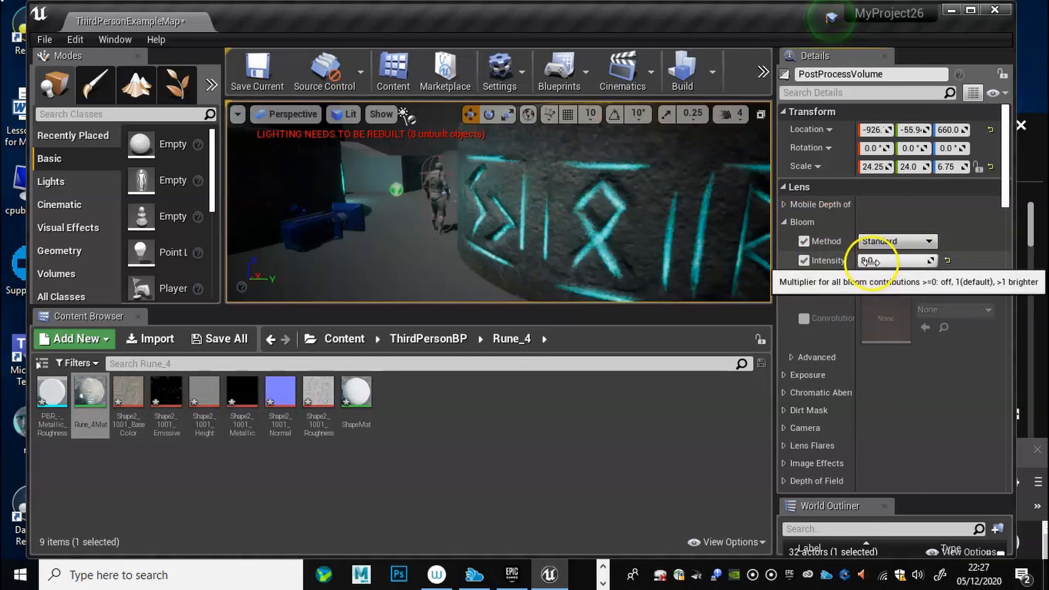
left_click_drag(912, 265, 890, 262)
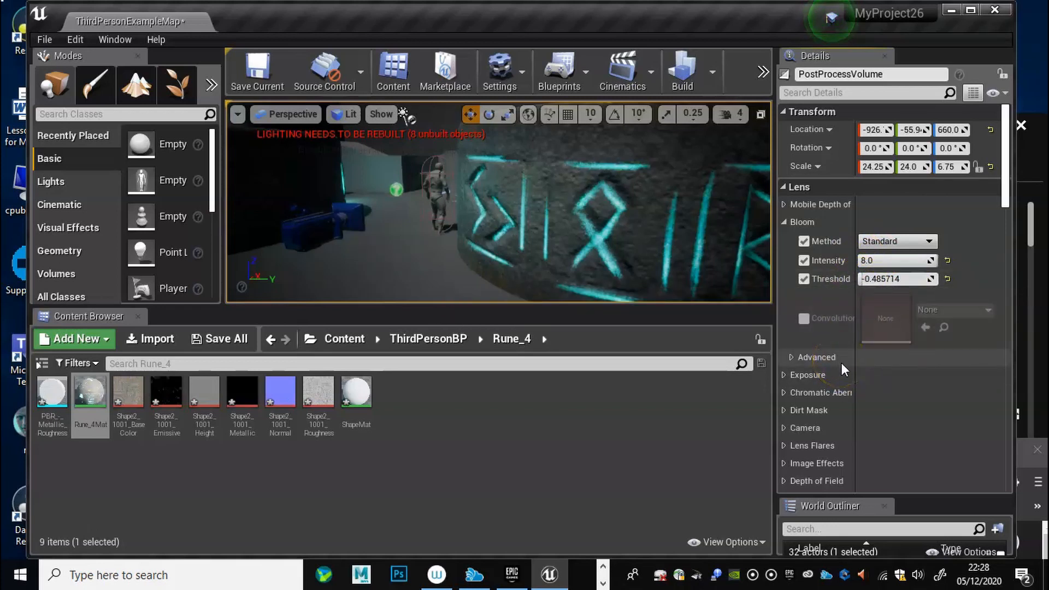
In the Exposure settings, set Exposure Compensation to -3.123808 and Min Brightness to 1.714287, checking both rune stones in the level.
left_click(784, 375)
scroll(886, 382, "down", 2)
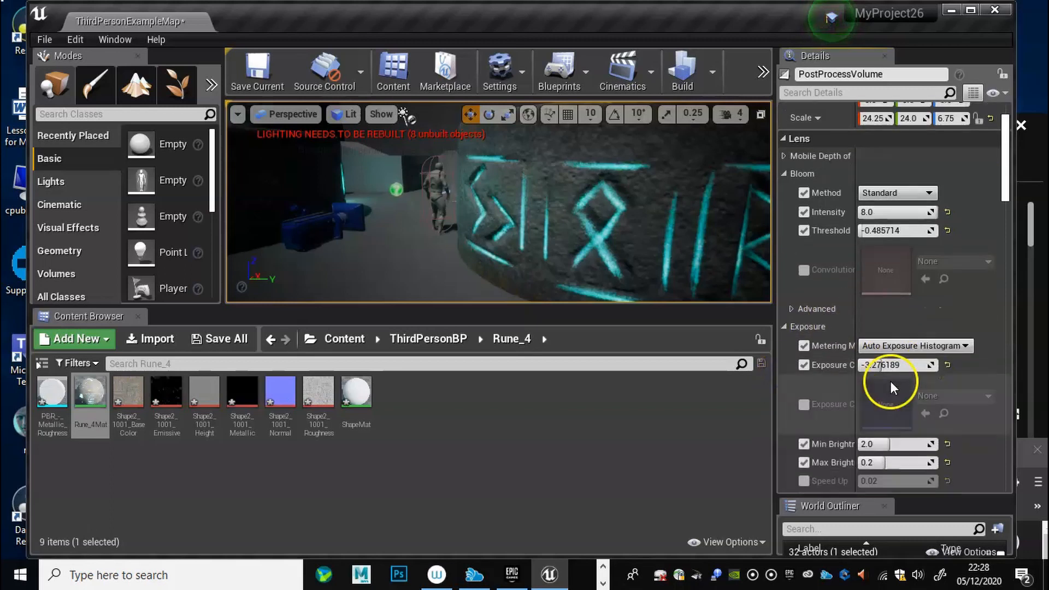
left_click(882, 365)
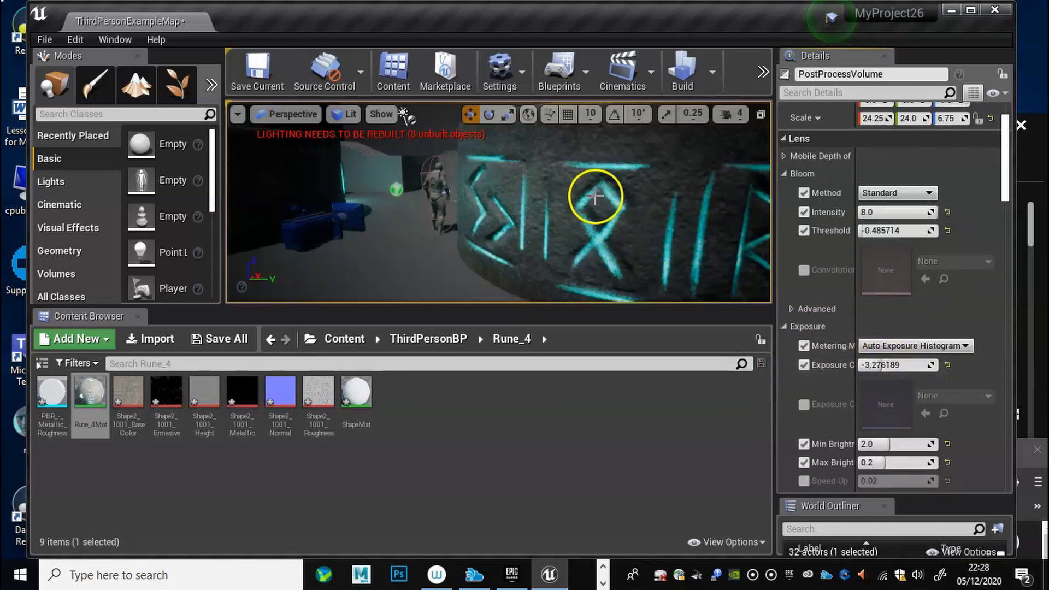
right_click_drag(633, 206, 363, 157)
right_click_drag(684, 209, 698, 237)
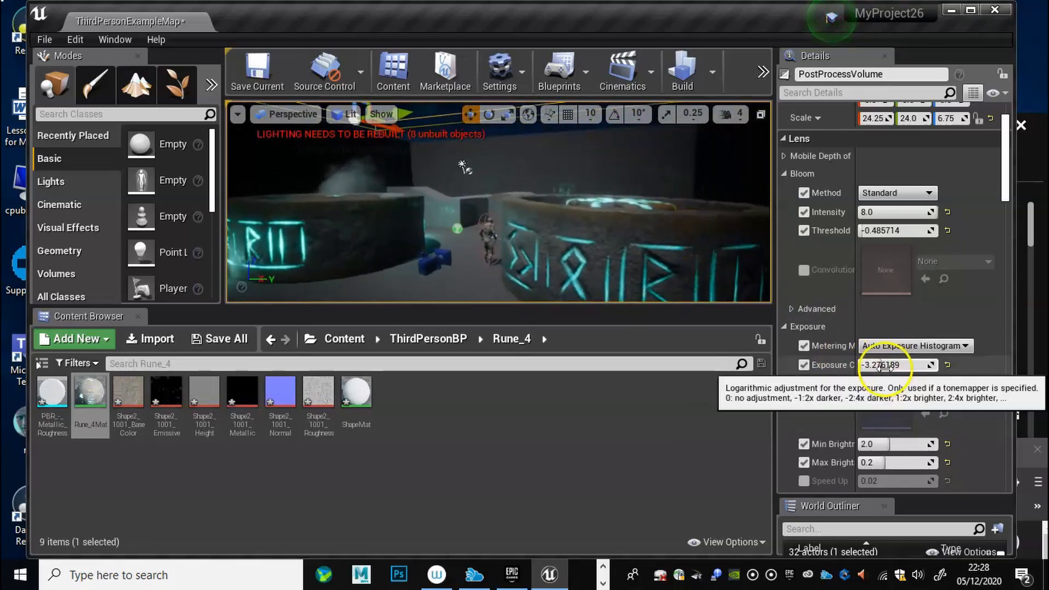
left_click_drag(879, 365, 879, 365)
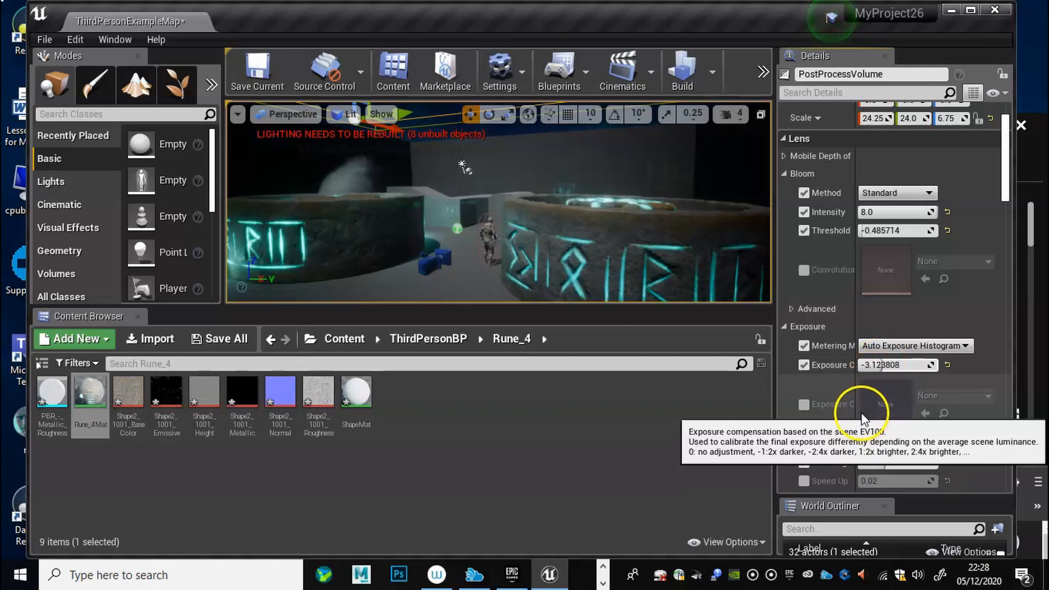
scroll(864, 419, "down", 3)
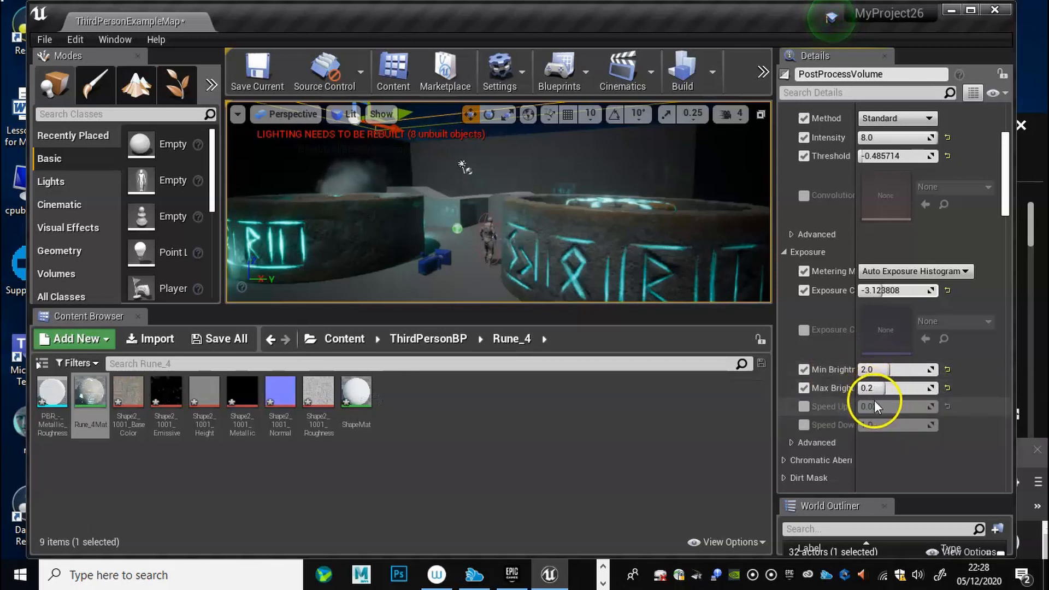
left_click_drag(889, 370, 883, 370)
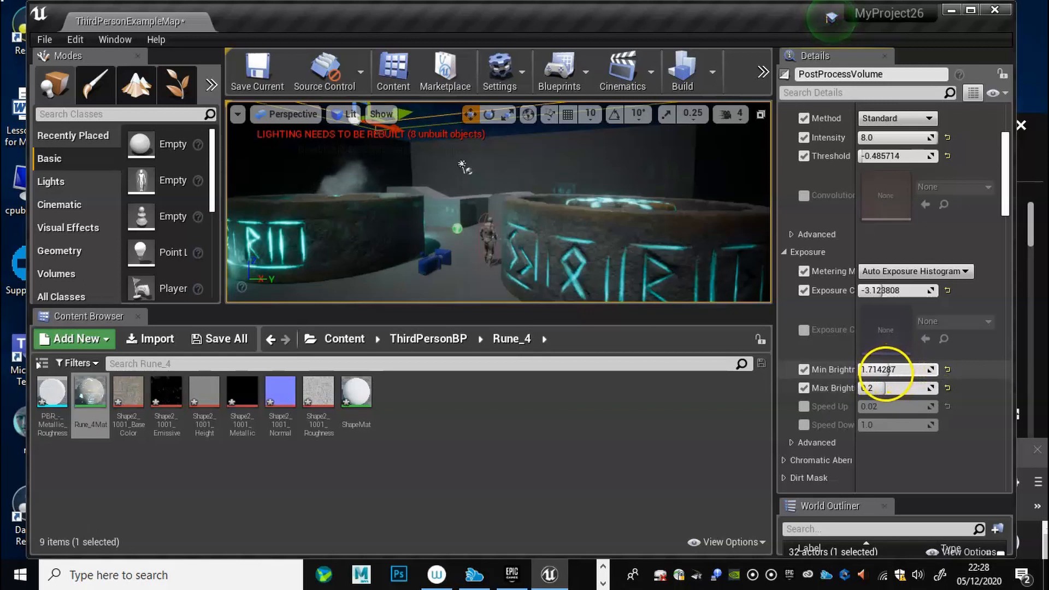
Expand and look through the advanced Exposure, Chromatic Aberration, Dirt Mask, Camera and Lens Flares settings.
scroll(864, 402, "down", 2)
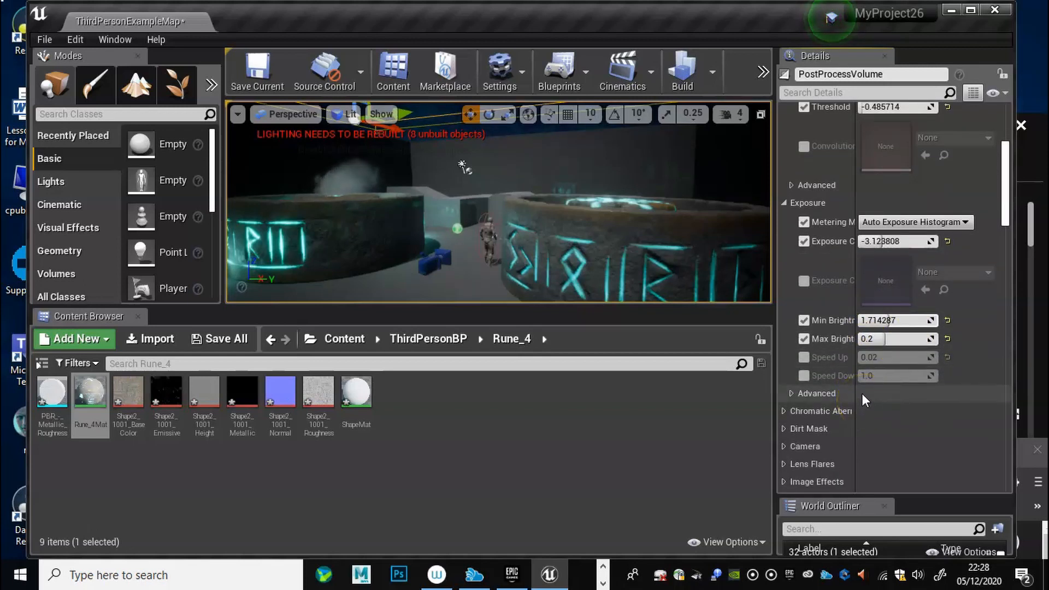
scroll(861, 393, "down", 1)
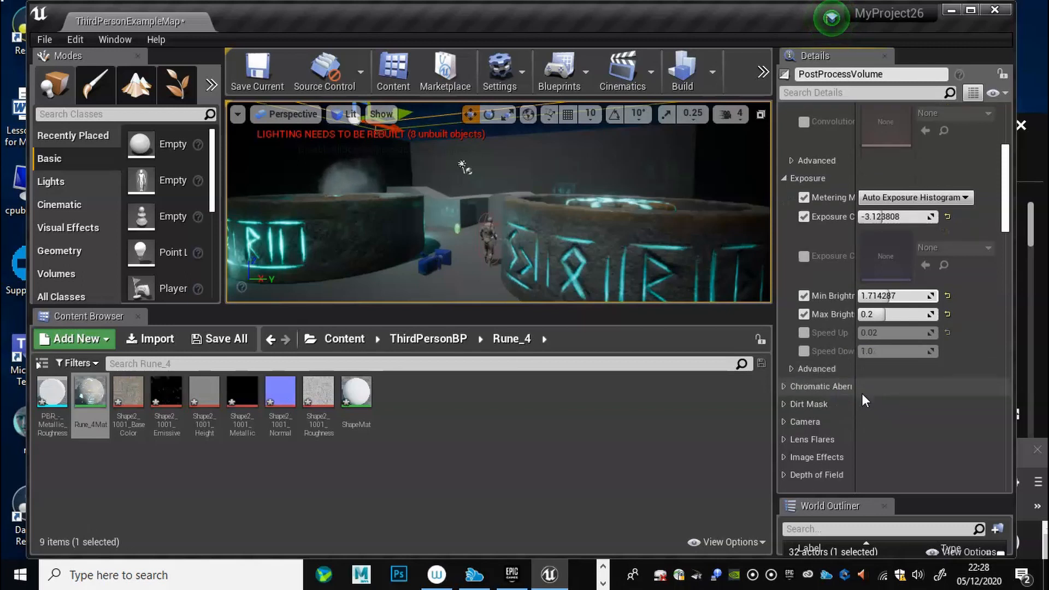
left_click(791, 368)
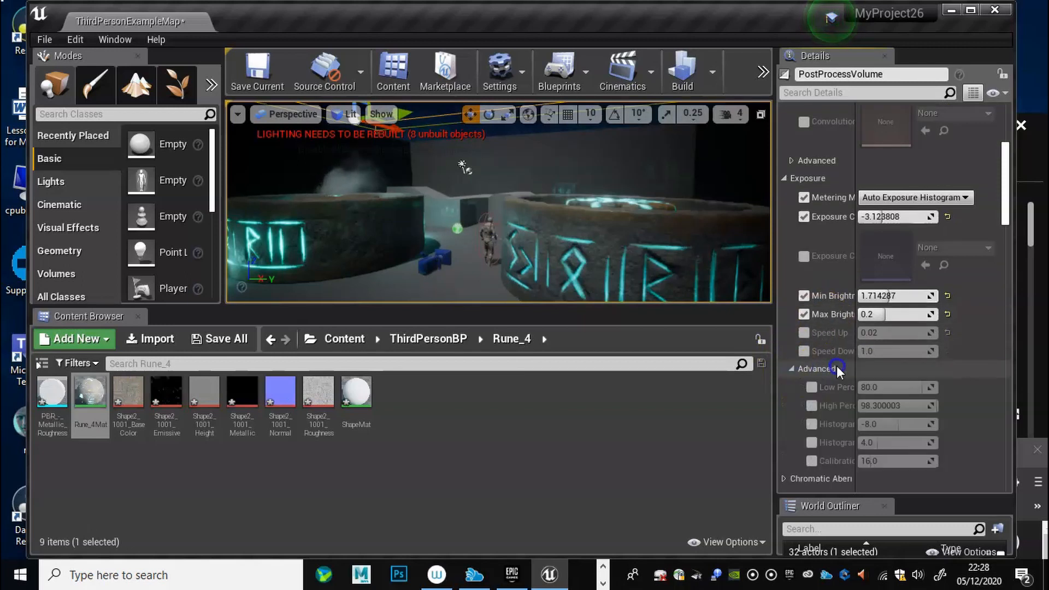
scroll(839, 369, "down", 5)
left_click(785, 355)
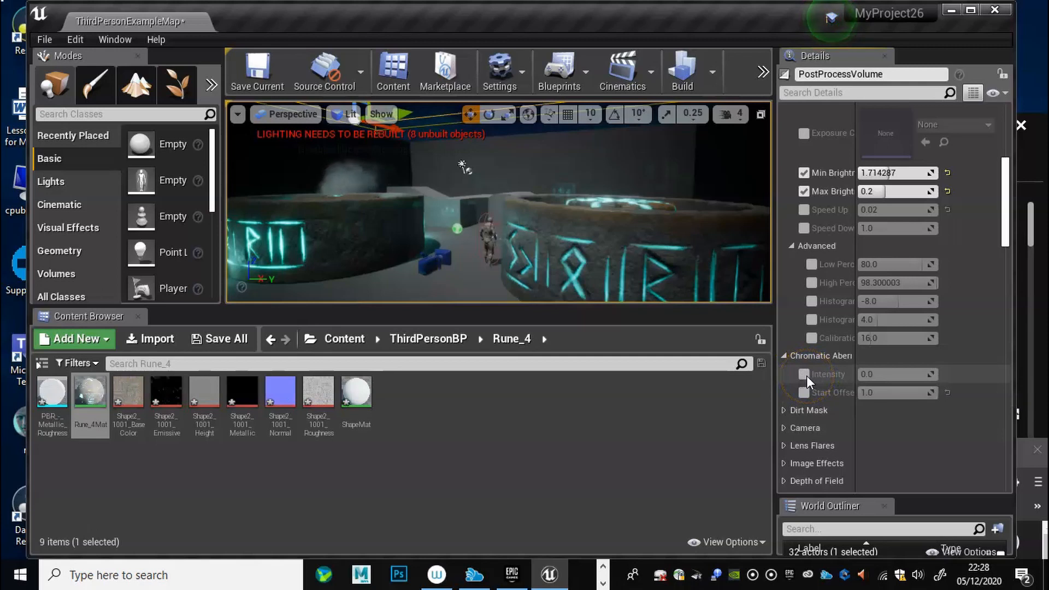
scroll(798, 377, "down", 1)
left_click(785, 386)
scroll(842, 395, "down", 5)
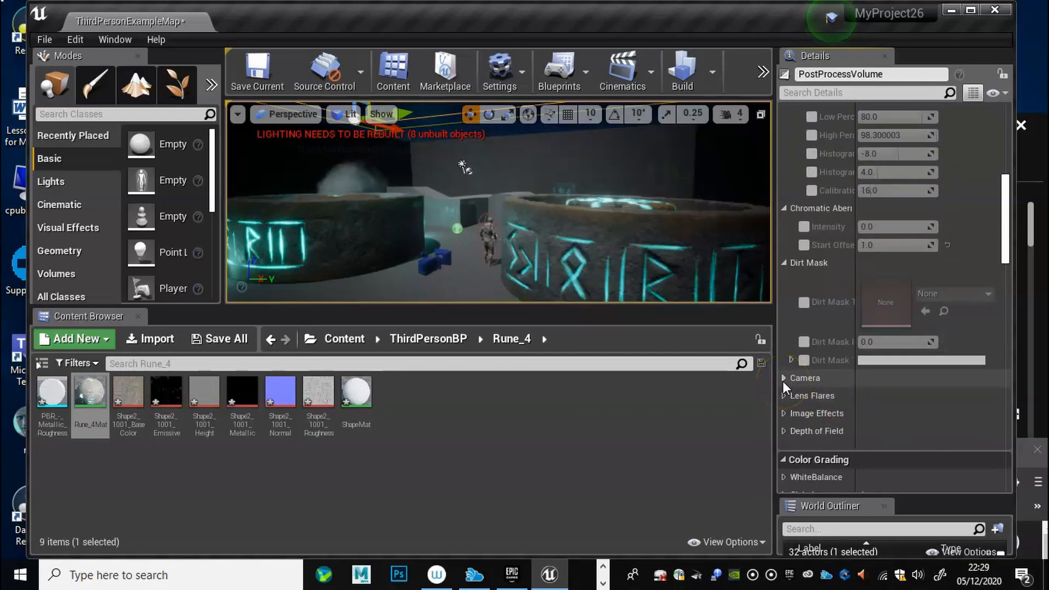
left_click(783, 378)
scroll(855, 403, "down", 3)
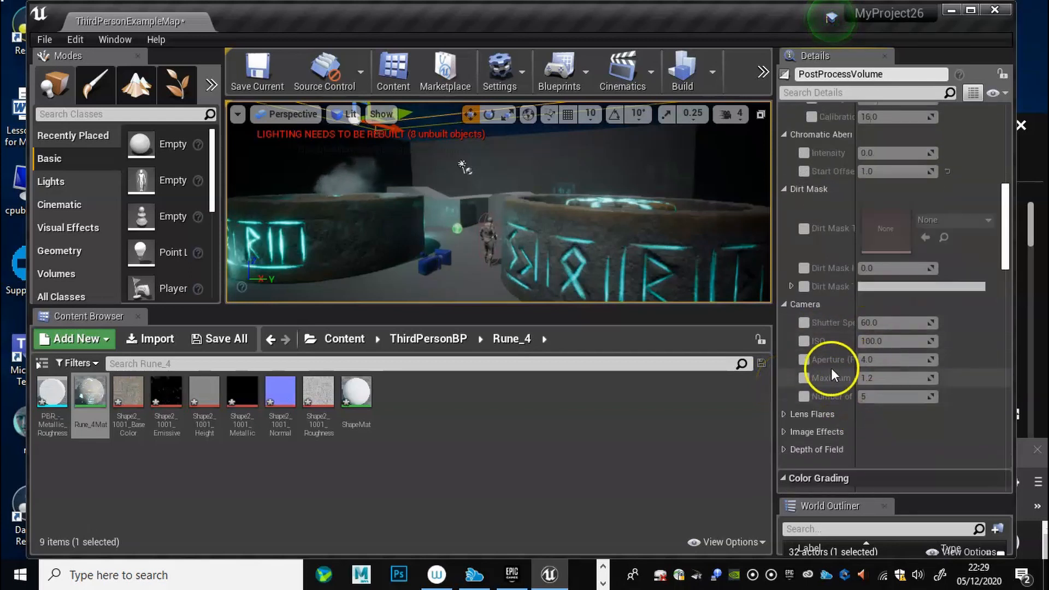
left_click(788, 414)
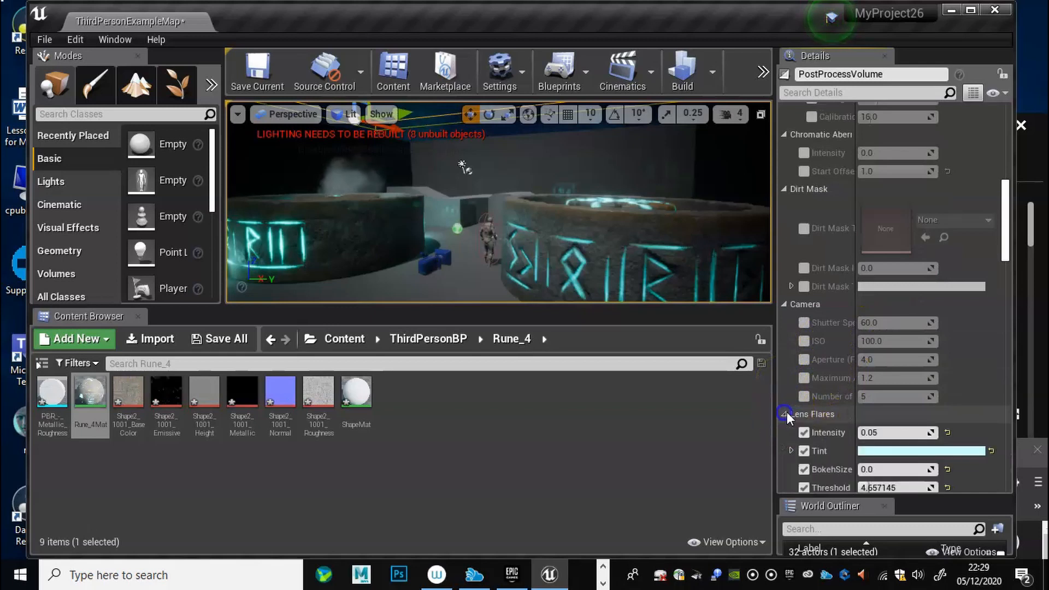
scroll(847, 412, "down", 2)
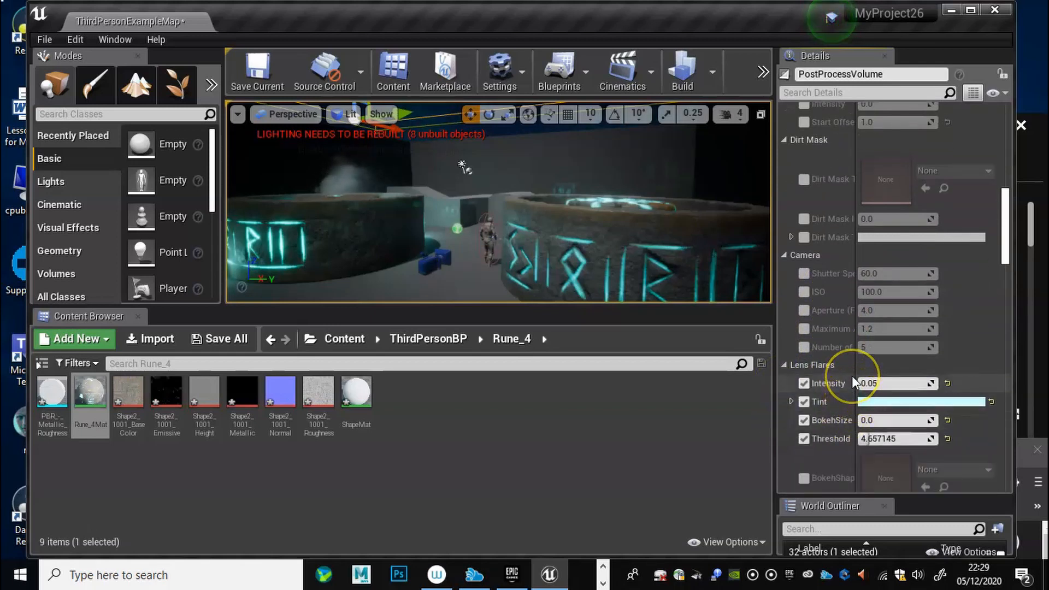
Raise the Lens Flares Intensity to 0.609524 and inspect the flare around the rune stones.
mouse_move(870, 383)
left_mouse_down()
mouse_move(885, 383)
mouse_move(876, 384)
left_mouse_up()
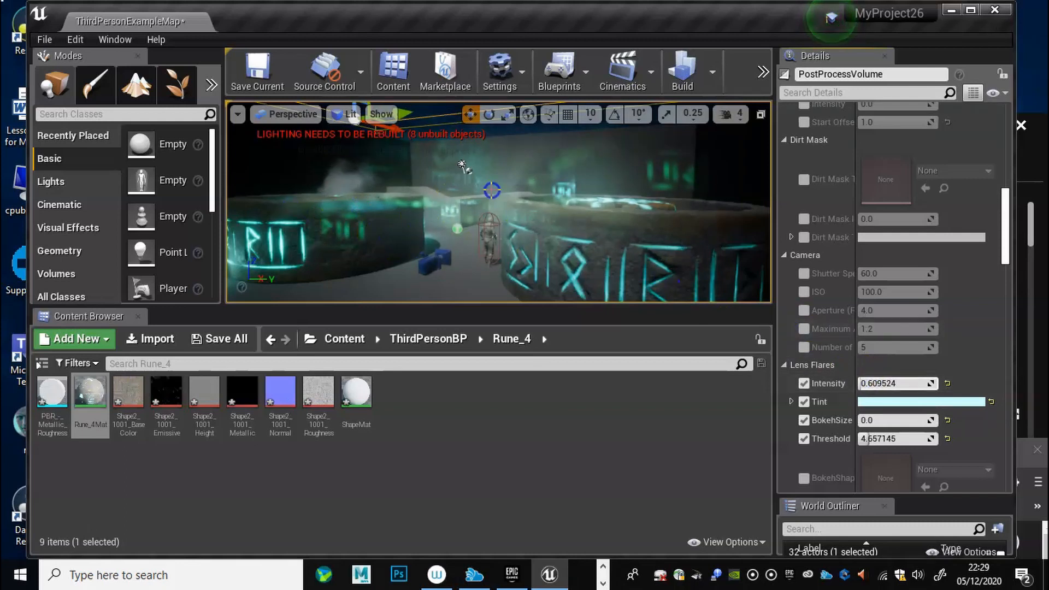
middle_click_drag(412, 200, 414, 233)
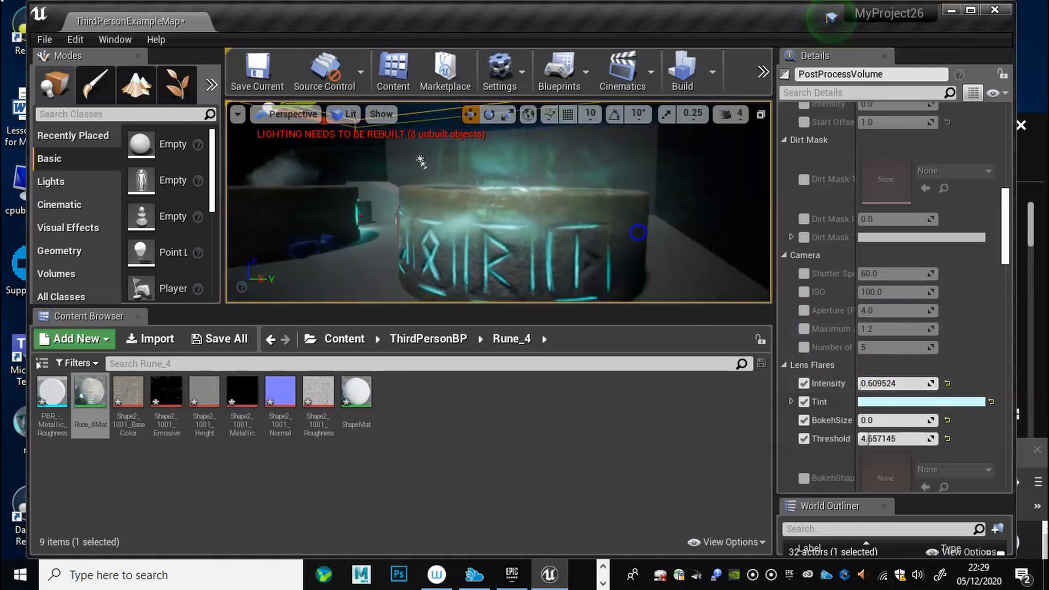
middle_click_drag(505, 195, 637, 240)
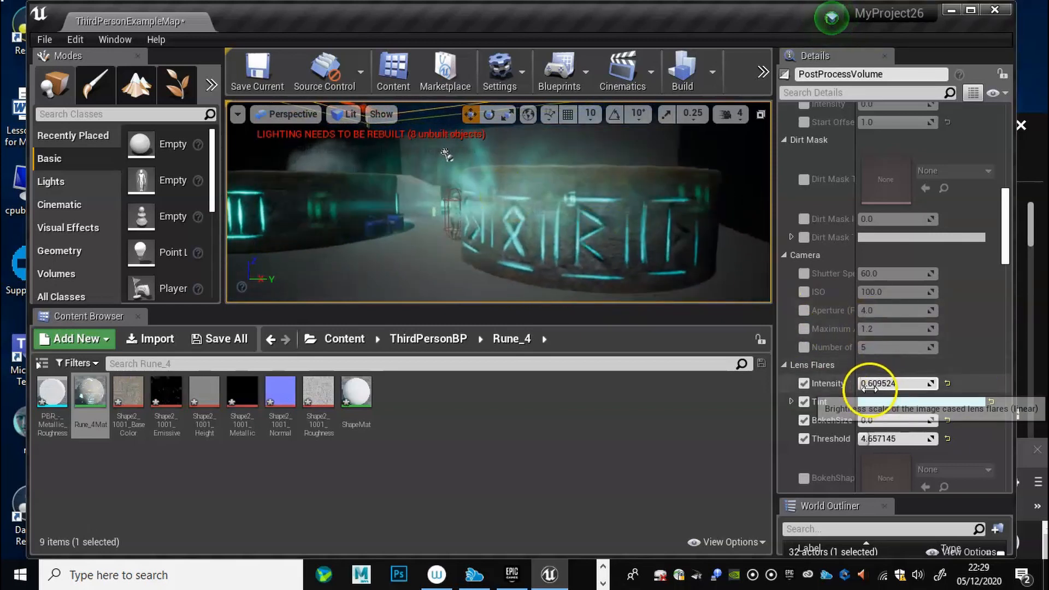
Try Lens Flares Intensity values of 1.0 and 0.09 to compare the flare strength.
mouse_move(870, 385)
left_mouse_down()
mouse_move(861, 384)
mouse_move(872, 384)
left_mouse_up()
left_click(872, 384)
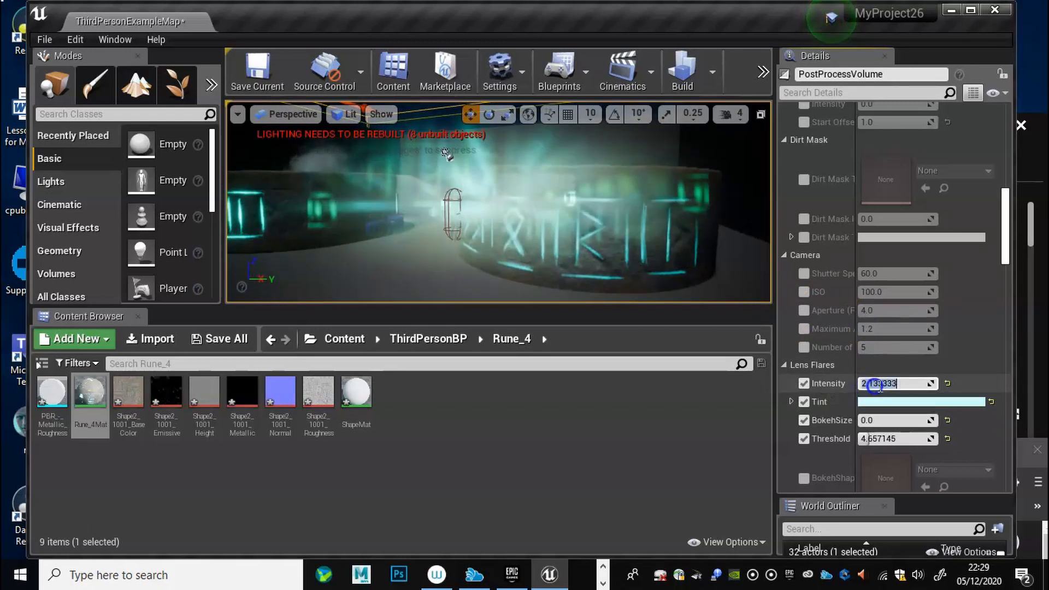
type("1")
key("Return")
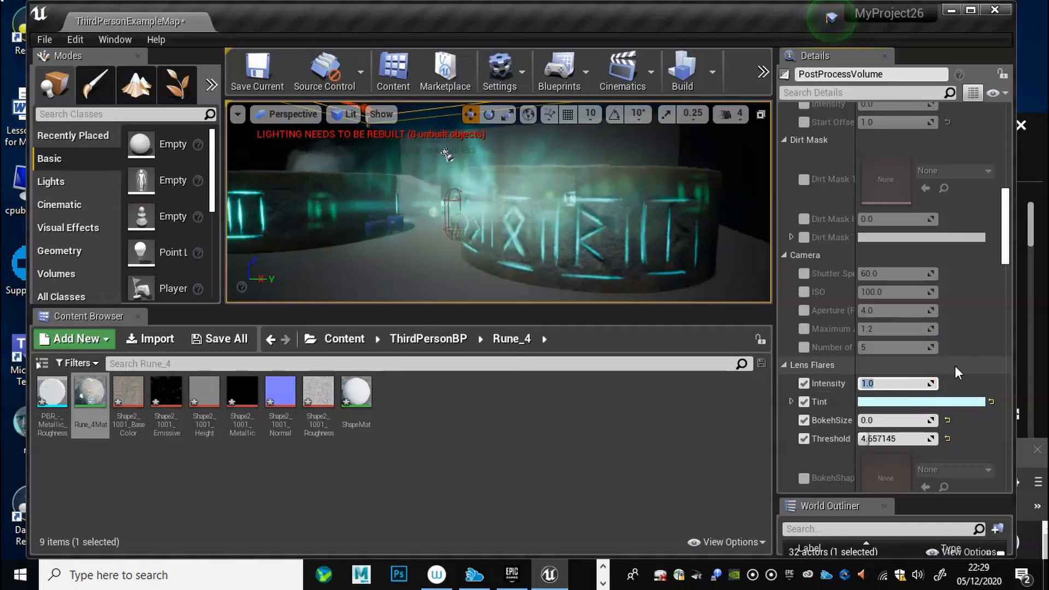
left_click(858, 385)
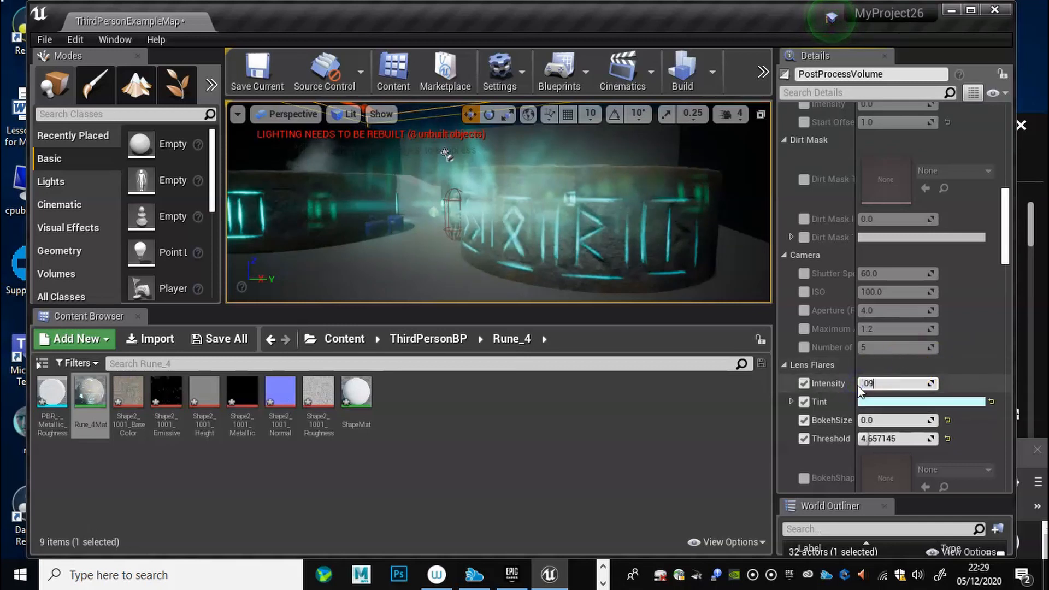
key("Return")
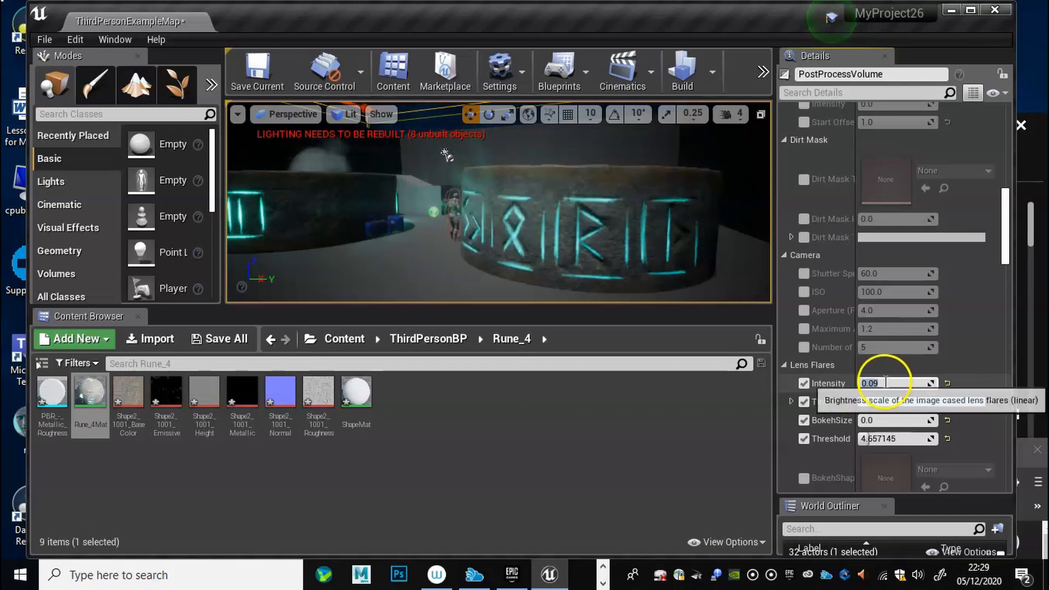
left_click(850, 396)
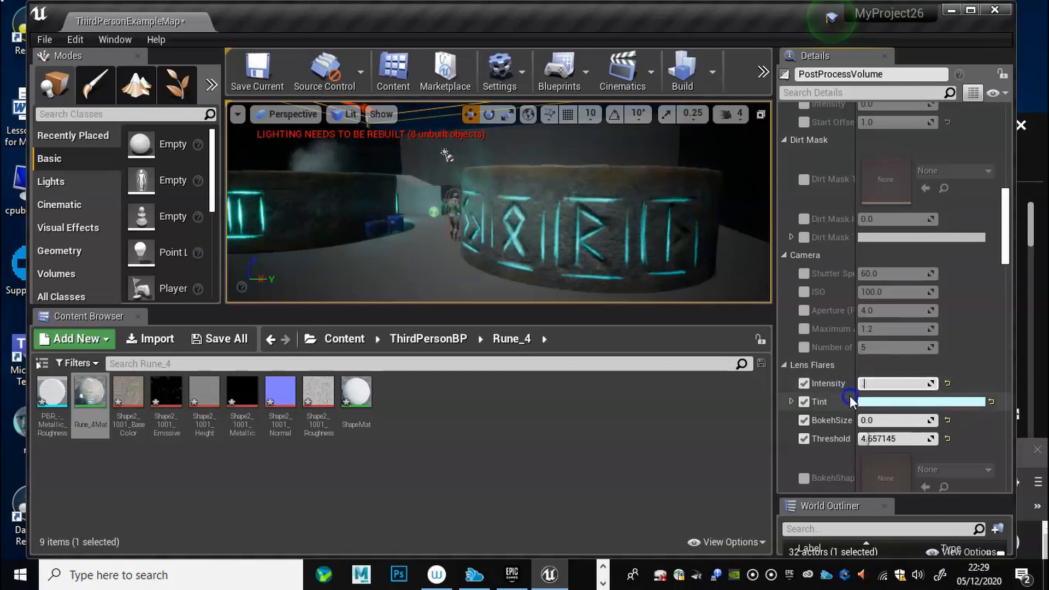
key("Return")
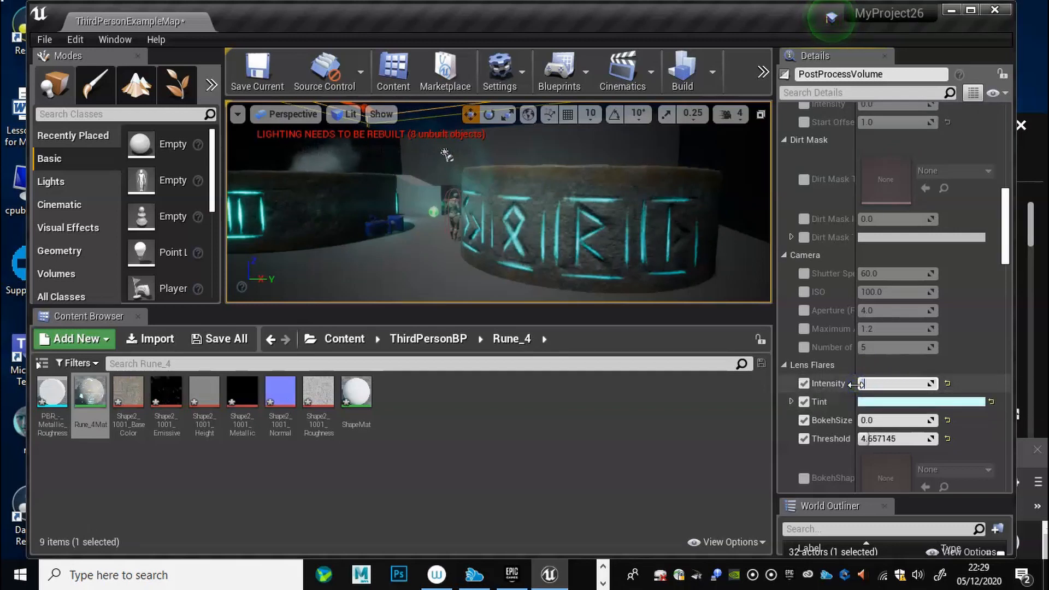
Try a Lens Flares Intensity of 0.8, view both rune stones from above and lower the intensity to 0.304762.
type(".8")
key("Return")
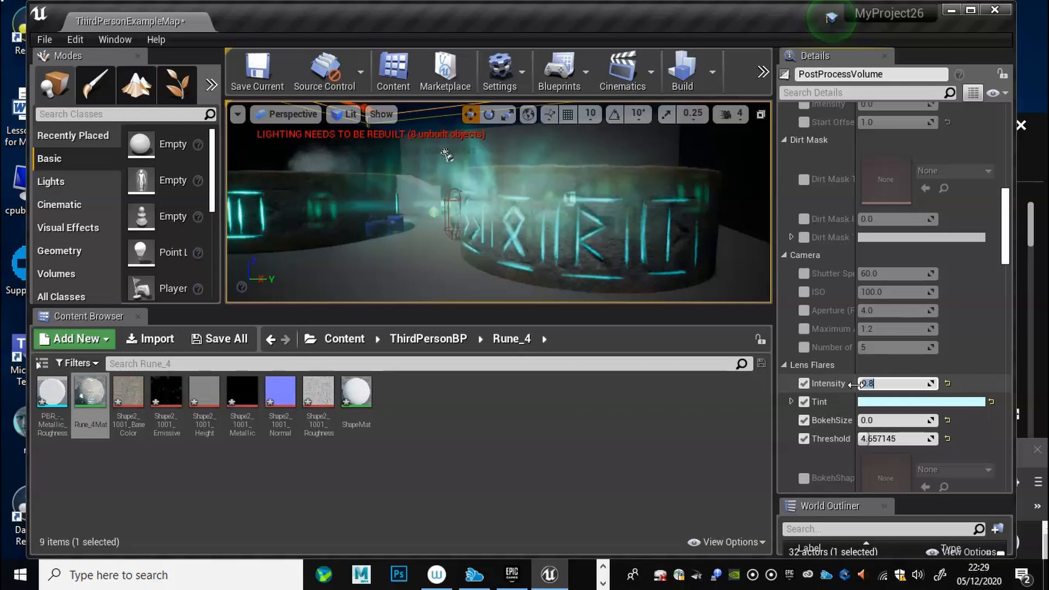
right_click_drag(614, 242, 627, 318)
left_click_drag(892, 382, 860, 387)
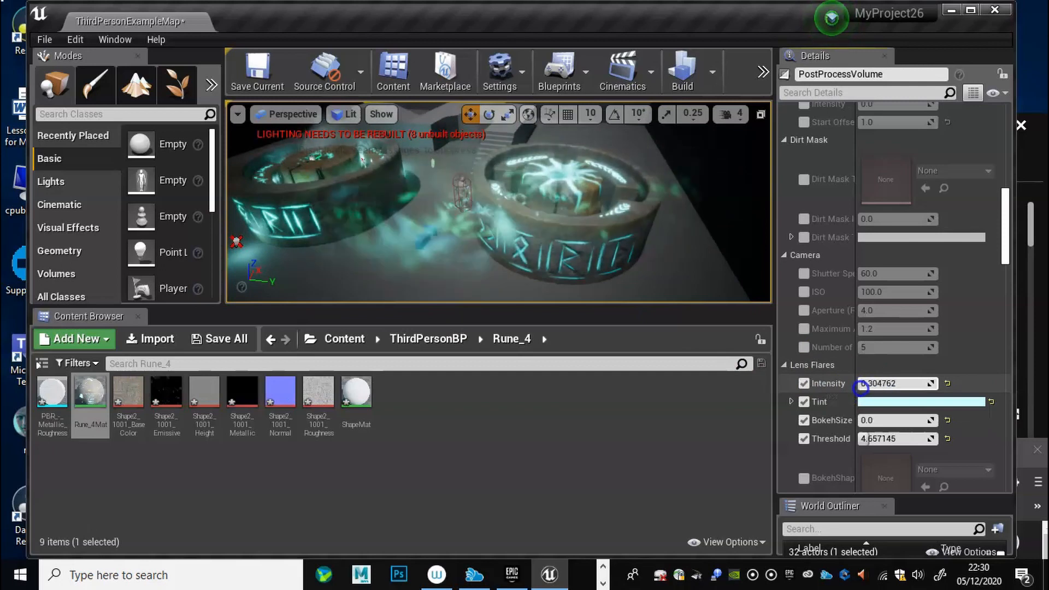
Change the Lens Flares Tint to a near-white pale yellow, Hex sRGB FFFFF6FF, while comparing the flares on the stones.
left_click(880, 403)
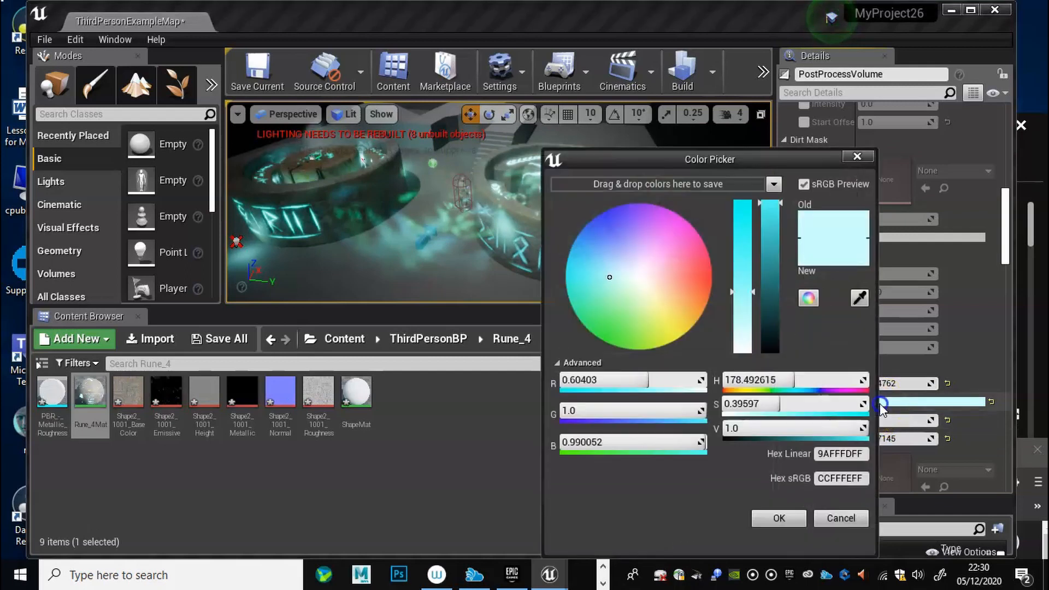
left_click(650, 265)
left_click_drag(650, 266, 707, 274)
right_click_drag(465, 239, 438, 286)
left_click_drag(623, 273, 644, 285)
right_click_drag(382, 186, 390, 156)
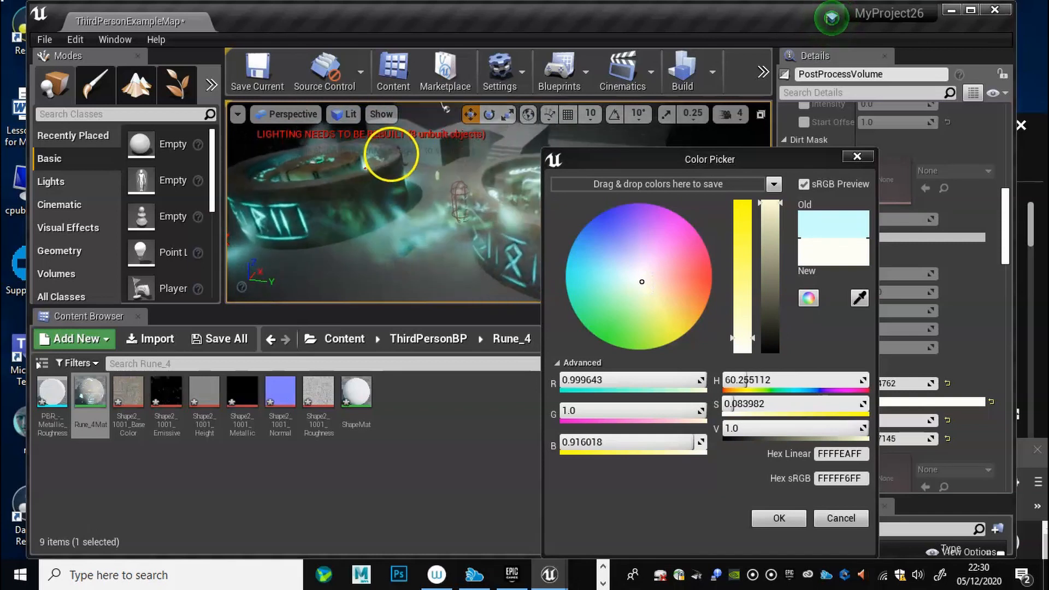
left_click(778, 519)
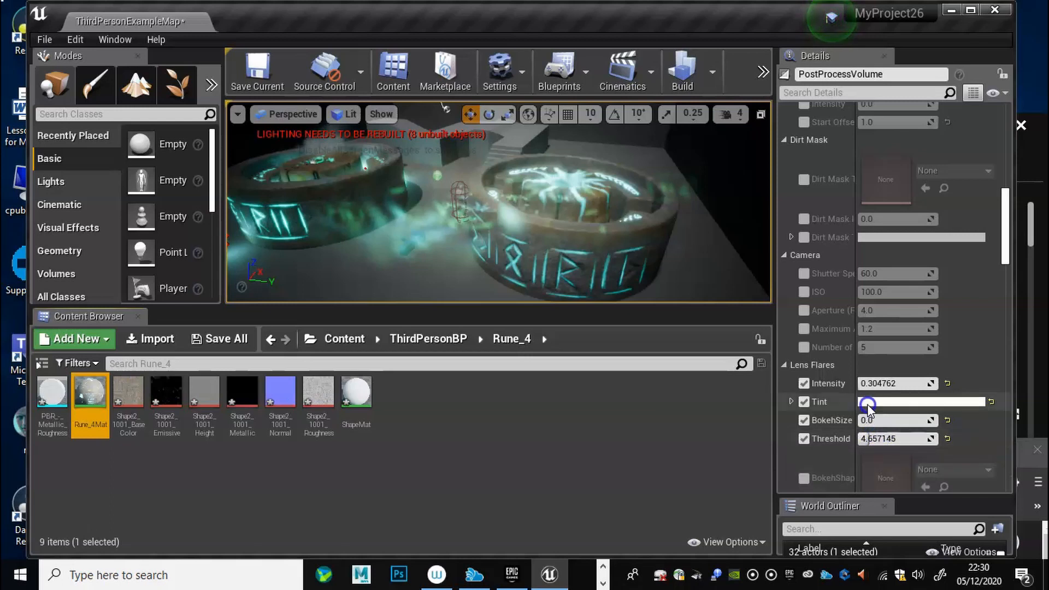
Try Lens Flares BokehSize values of 0.05, 0.1, 2.438095 and -0.5 to compare the flare blur, and return it to 0.0.
left_click_drag(873, 421, 865, 425)
left_click(880, 421)
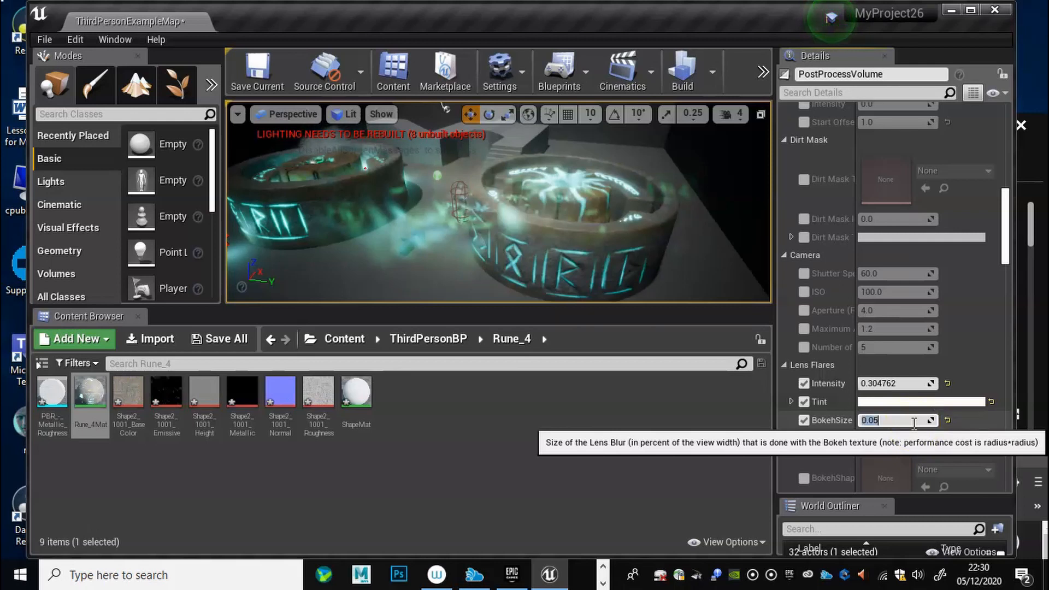
left_click(891, 420)
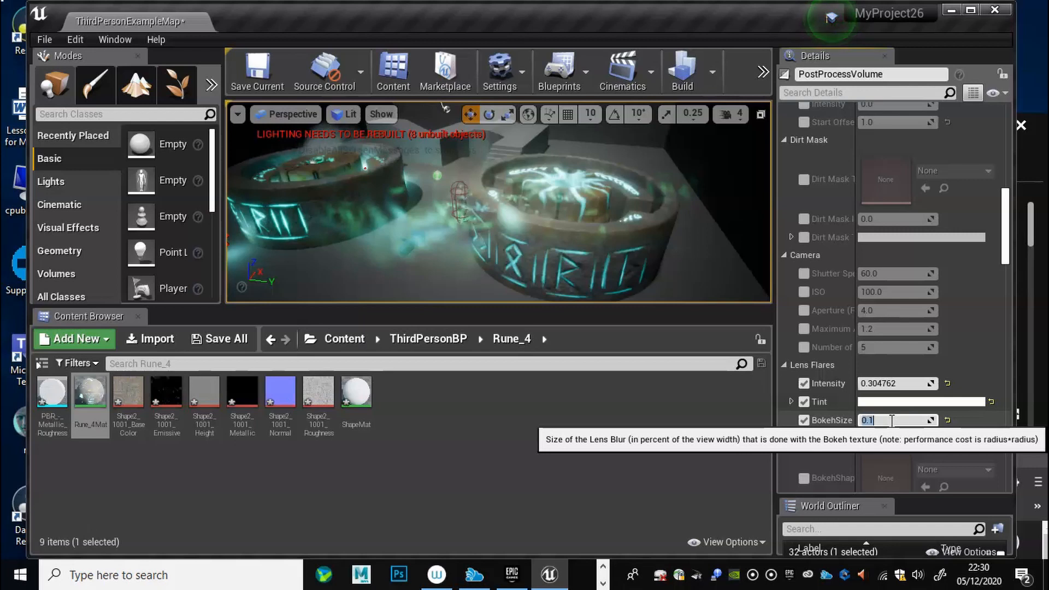
left_click(886, 419)
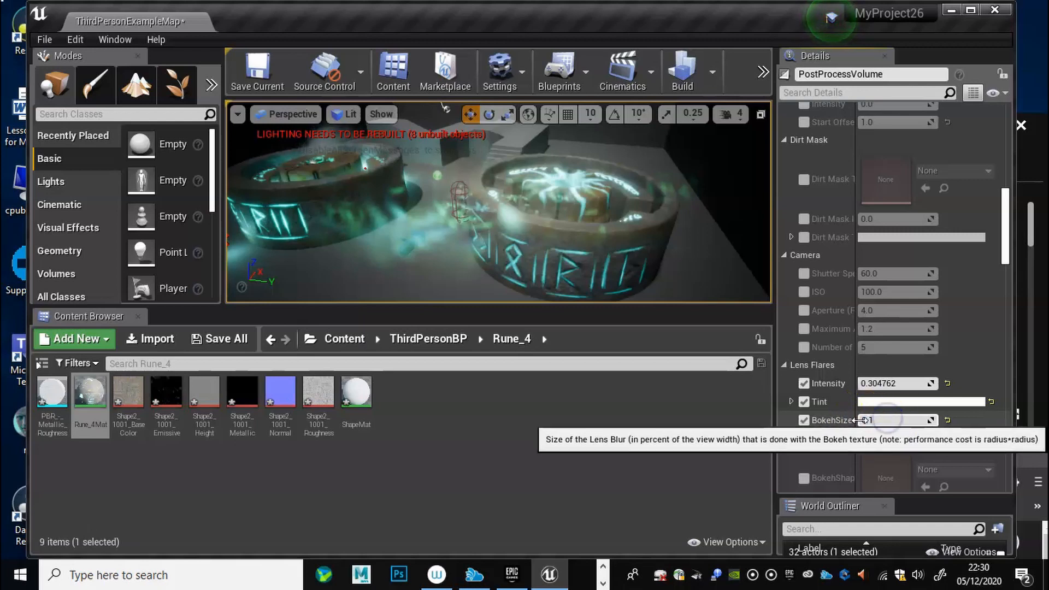
left_click_drag(860, 420, 869, 420)
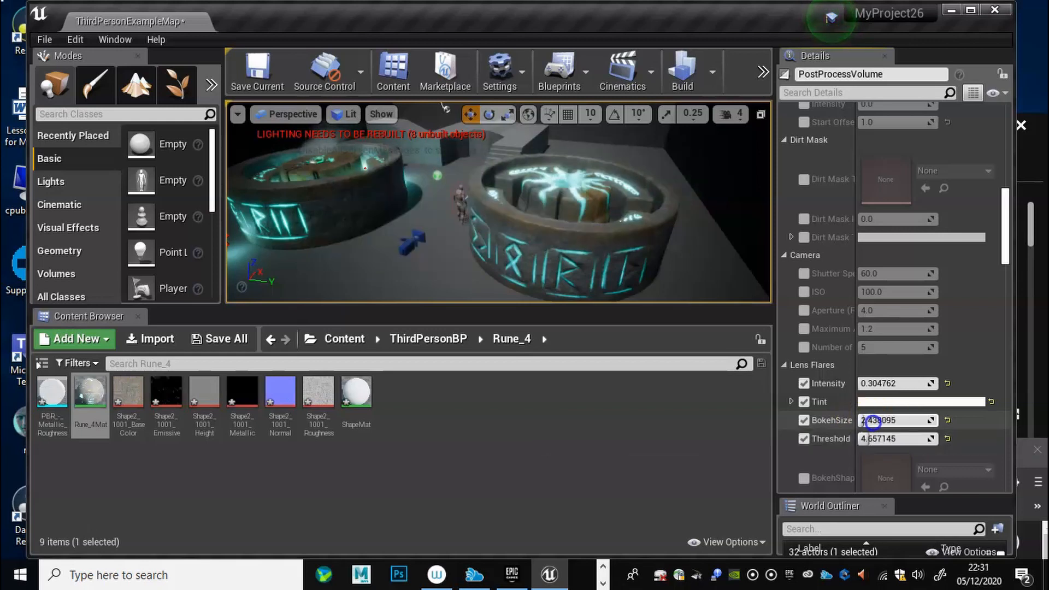
left_click_drag(871, 424, 867, 424)
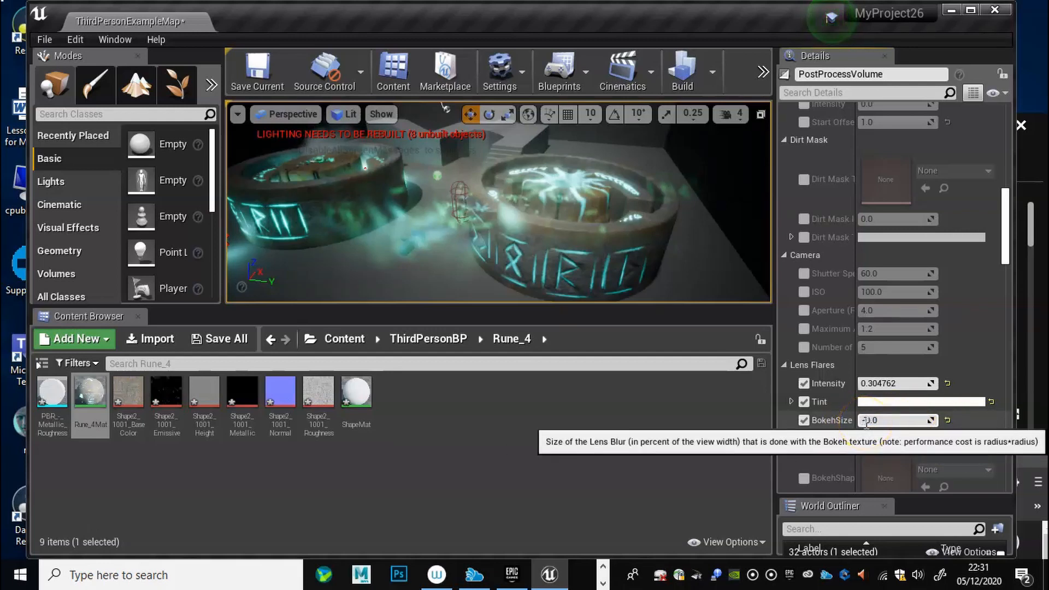
left_click(876, 420)
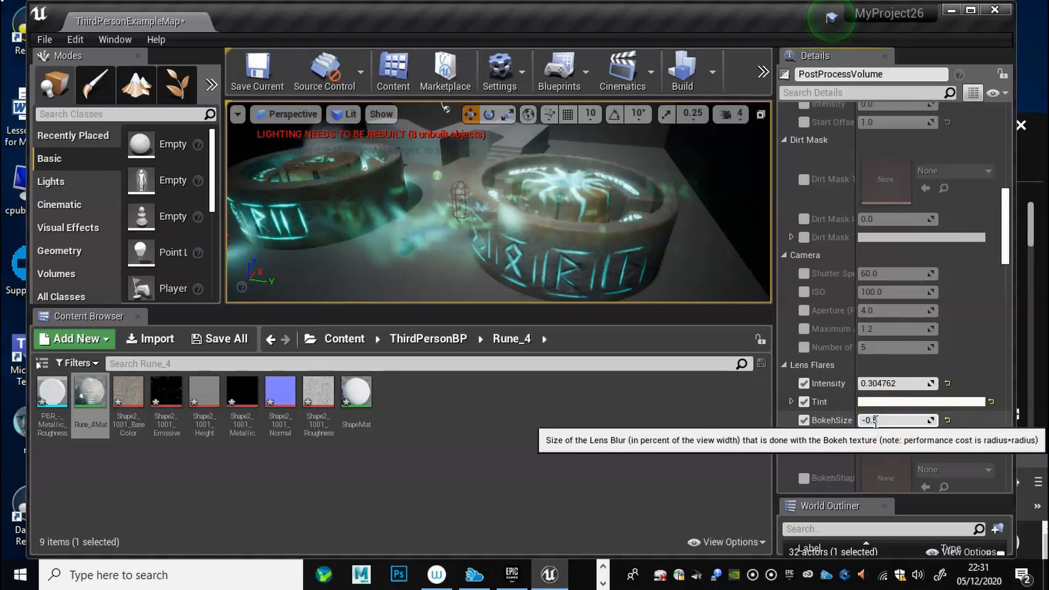
type("0.5")
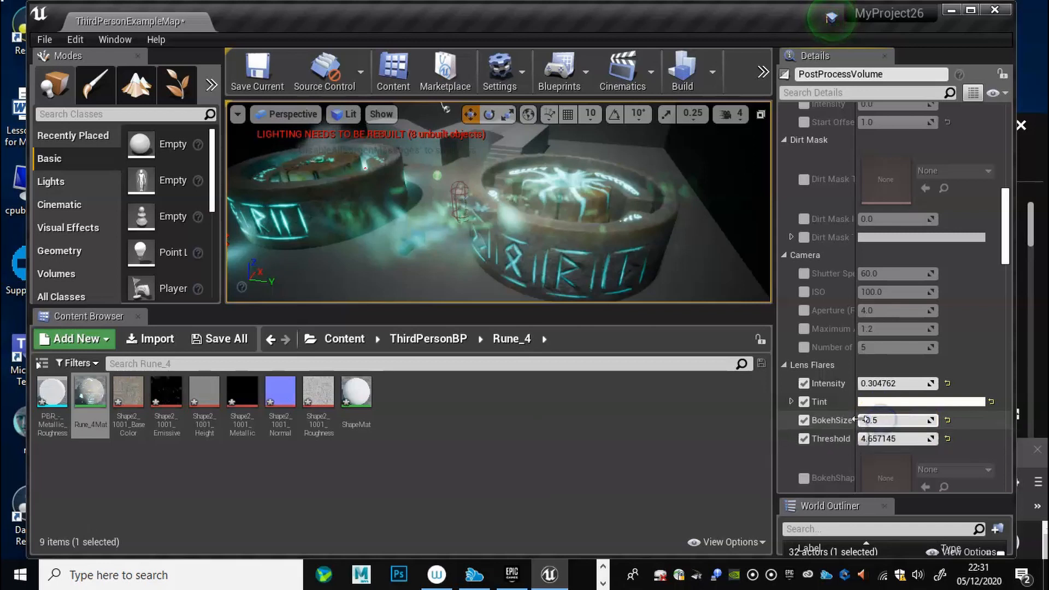
left_click(855, 420)
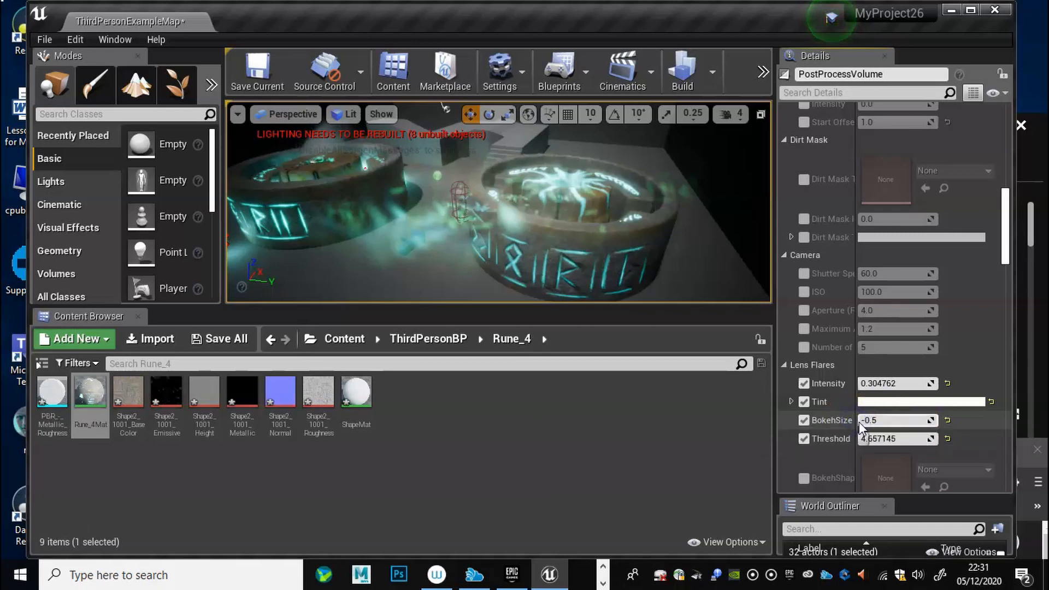
left_click_drag(860, 422, 860, 420)
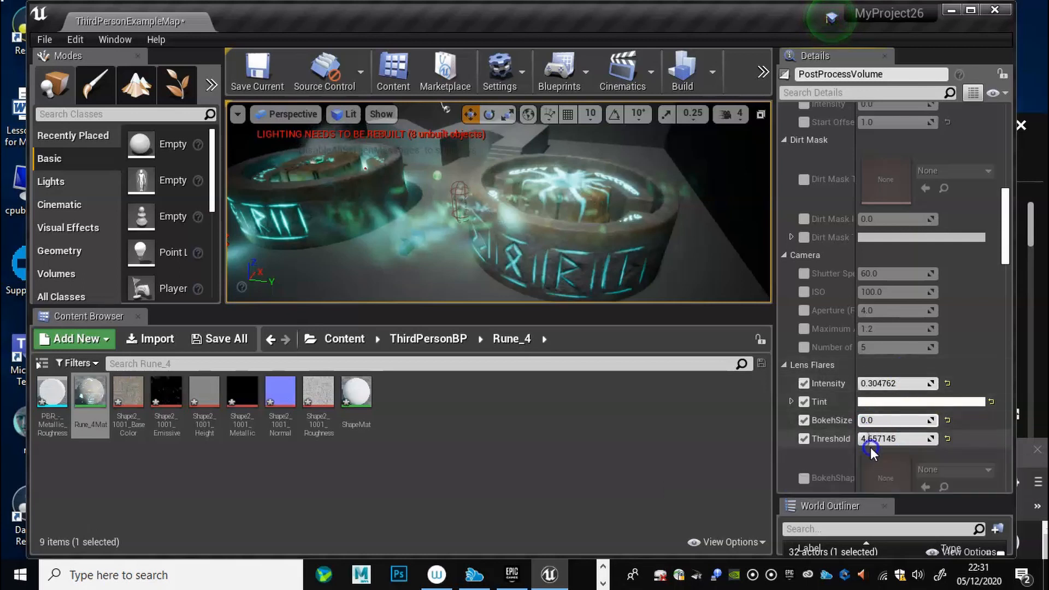
Lower the Lens Flares Threshold to 0.1 and raise the Vignette Intensity under Image Effects to 0.990476.
left_click_drag(869, 439, 848, 428)
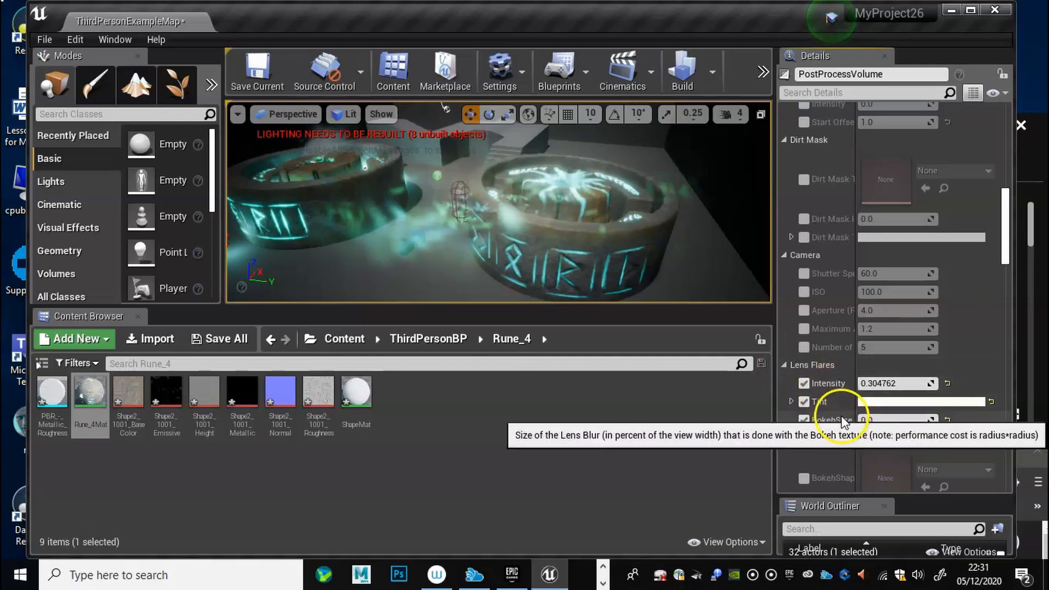
scroll(839, 407, "down", 3)
scroll(841, 408, "down", 3)
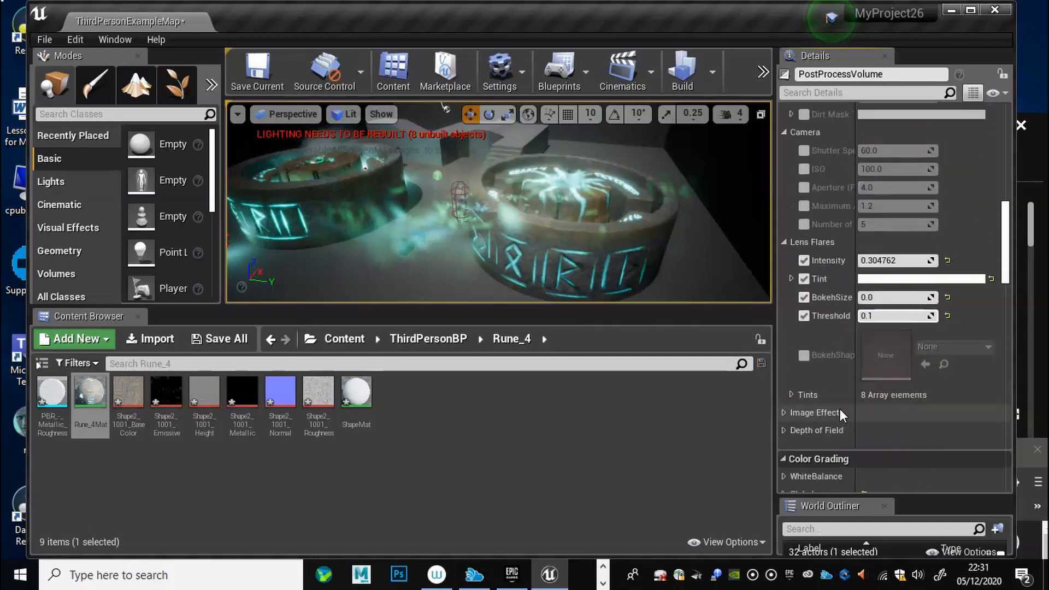
scroll(840, 408, "down", 1)
left_click(783, 388)
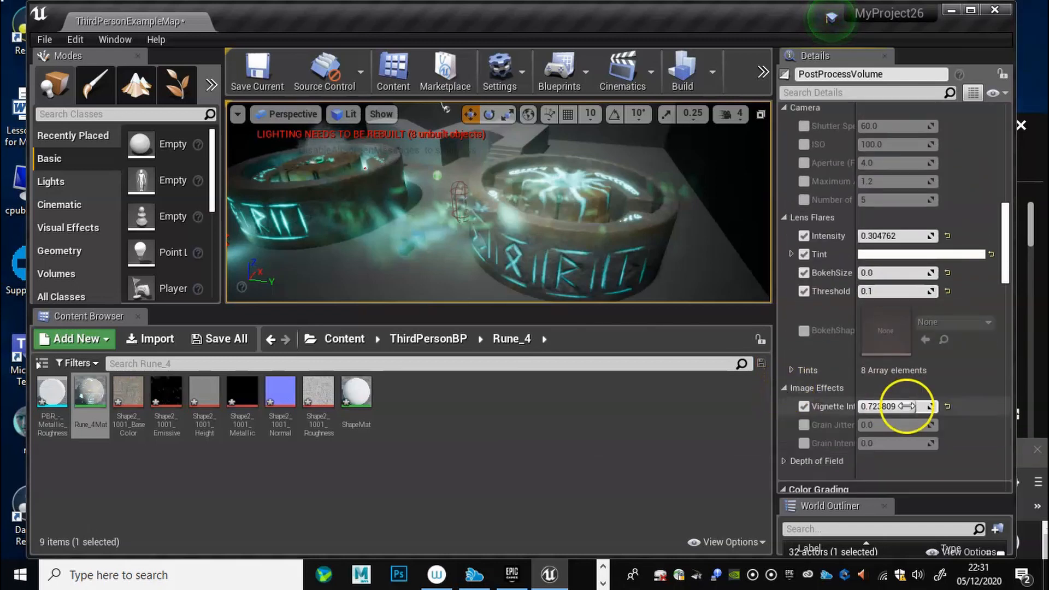
scroll(901, 407, "down", 3)
left_click_drag(774, 320, 687, 321)
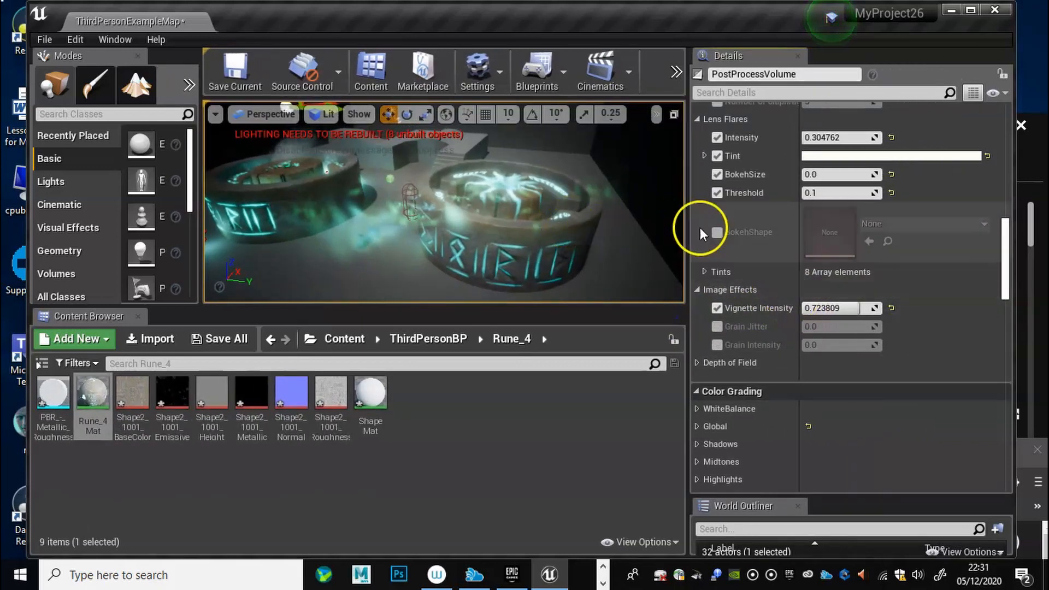
mouse_move(850, 309)
left_mouse_down()
mouse_move(829, 310)
mouse_move(875, 308)
mouse_move(838, 307)
left_mouse_up()
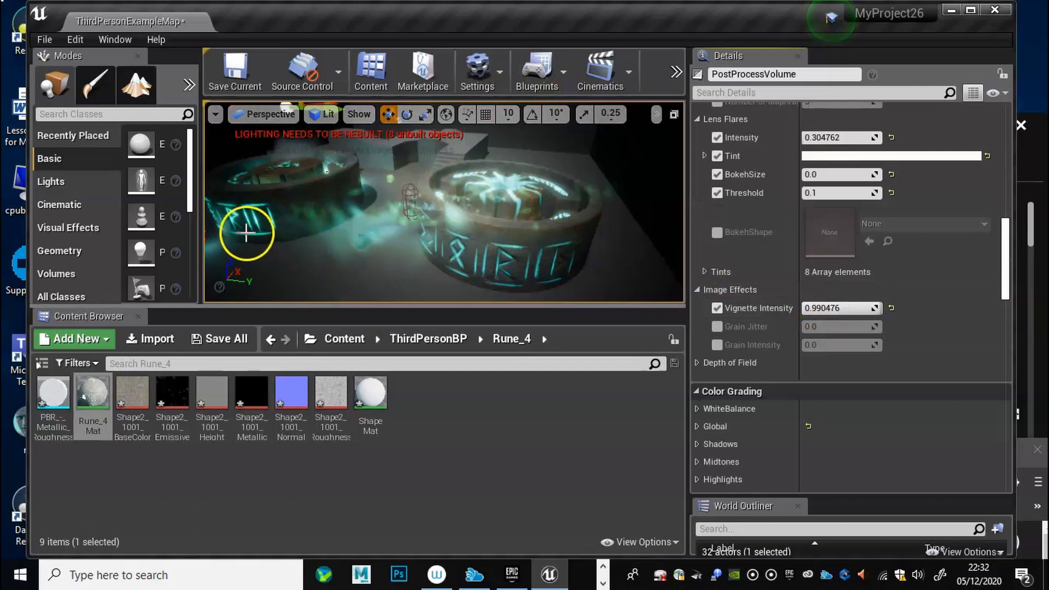
Place a Cube on the floor between the two rune stones and rescale it into a low block.
left_click_drag(362, 291, 94, 94)
right_click_drag(362, 290, 414, 263)
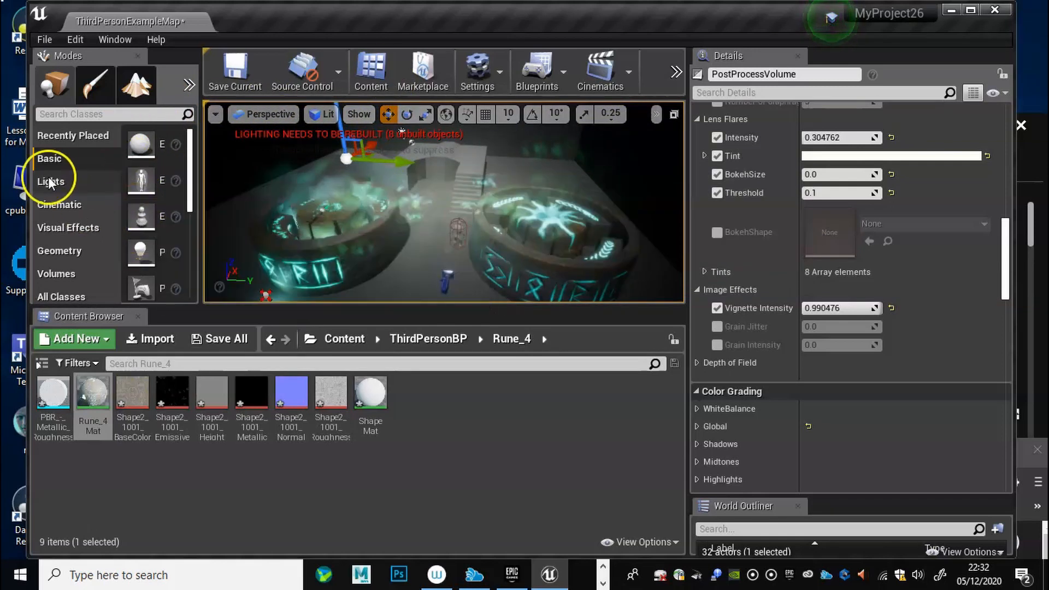
scroll(117, 205, "down", 2)
left_click_drag(148, 250, 463, 223)
key("e")
key("r")
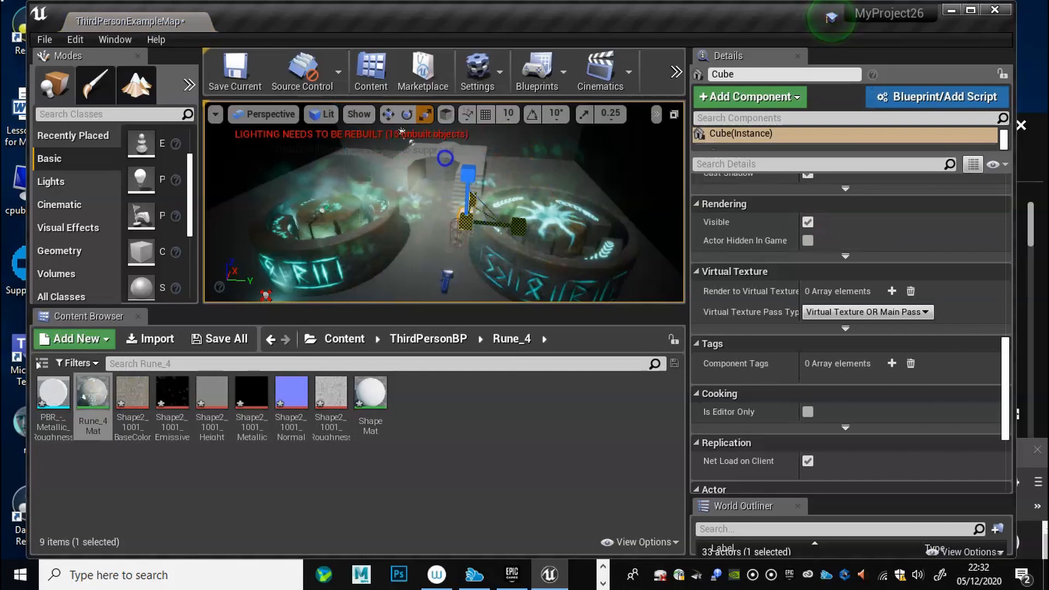
left_click(468, 211)
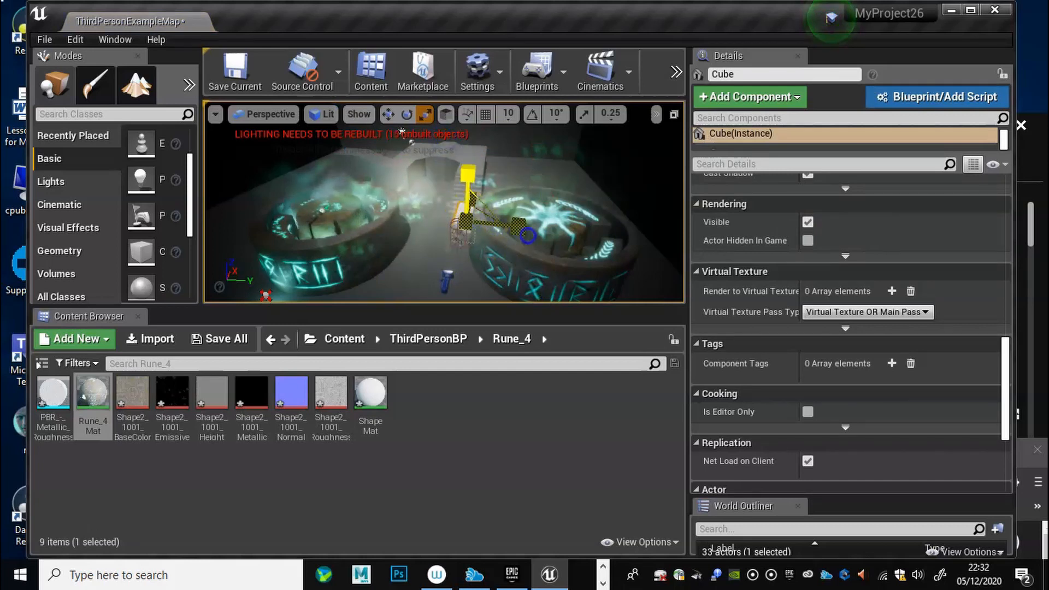
left_click_drag(556, 244, 553, 242)
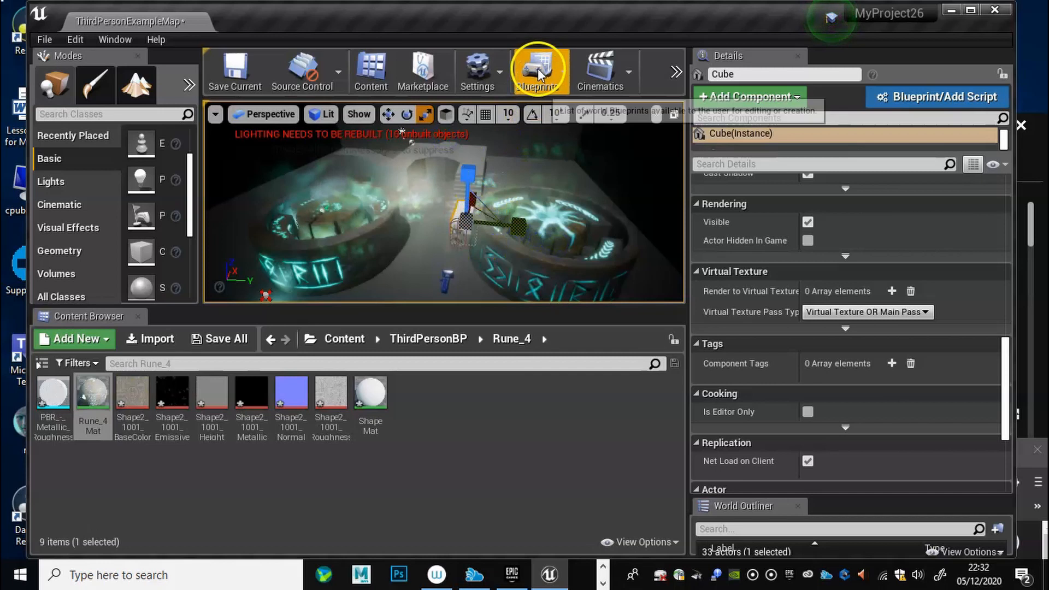
key("w")
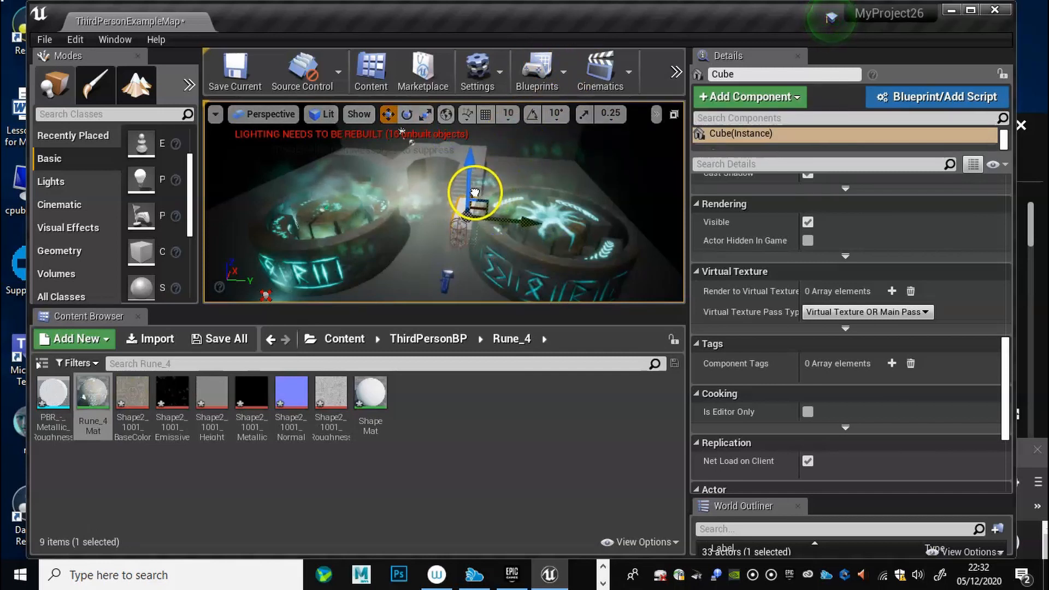
Play the level in full screen, jump onto the cube and a rune stone to inspect the glow and flares, and stop playing.
left_click(678, 69)
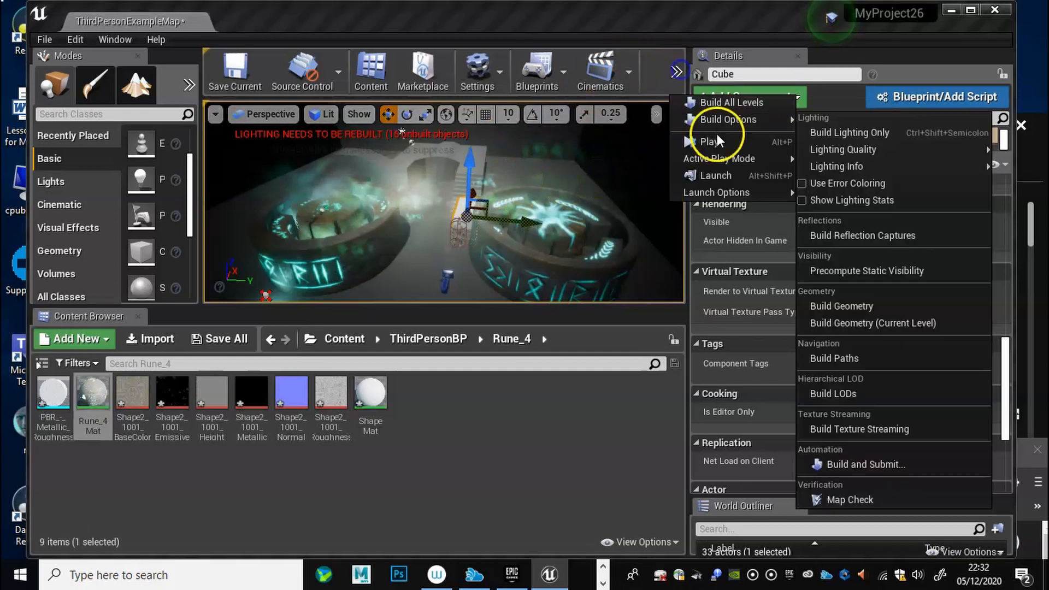
left_click(718, 142)
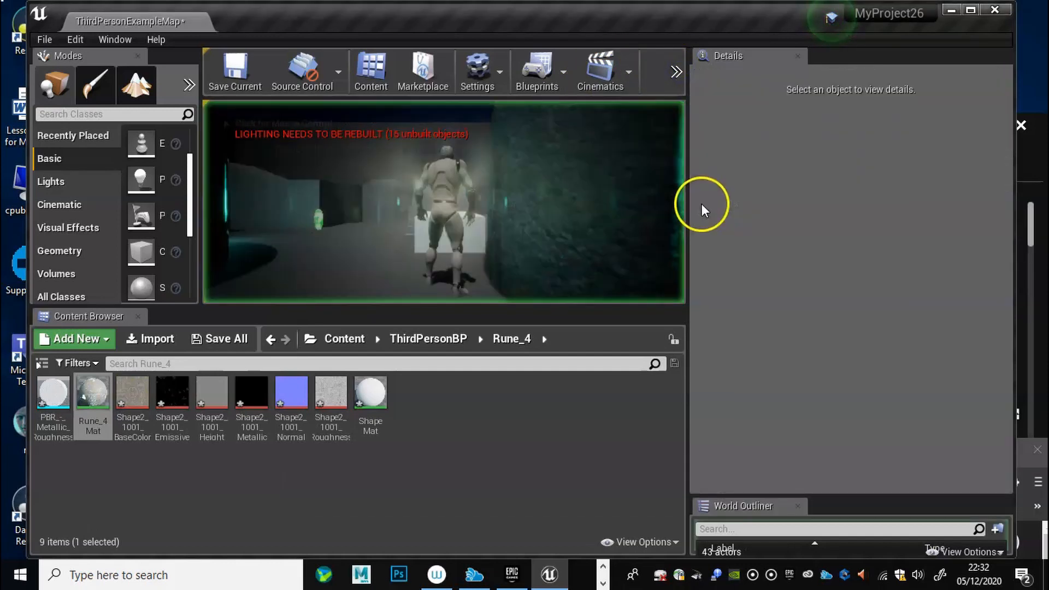
left_click(607, 215)
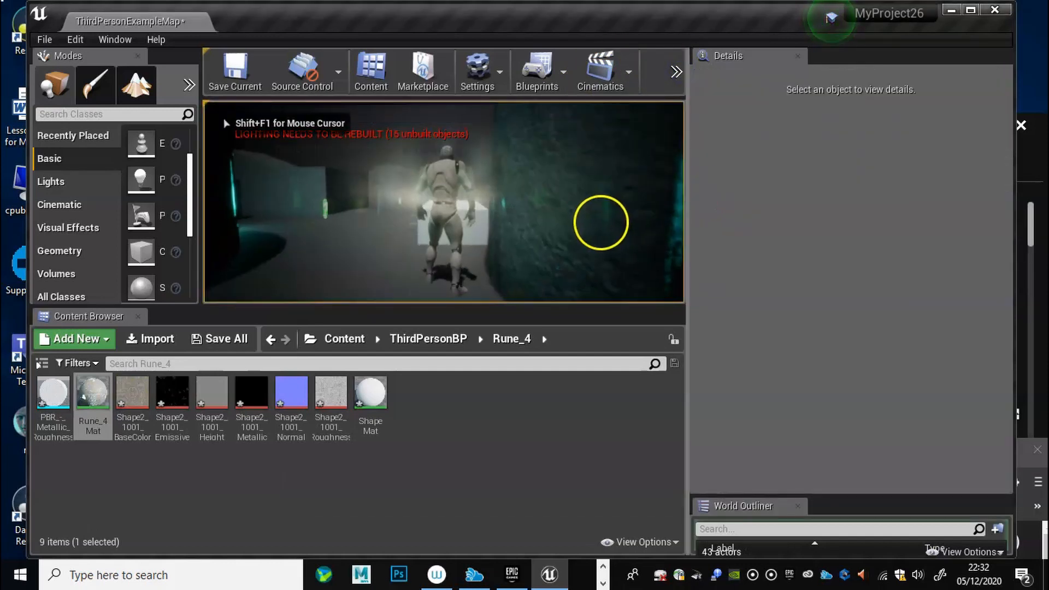
key("shift+F1")
key("F11")
left_click(461, 270)
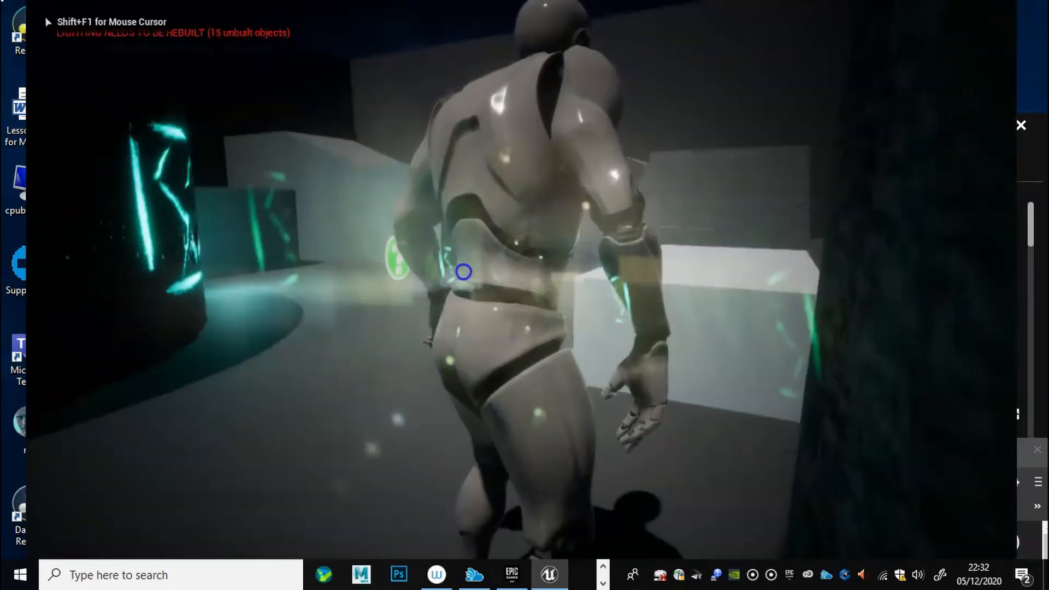
key("w")
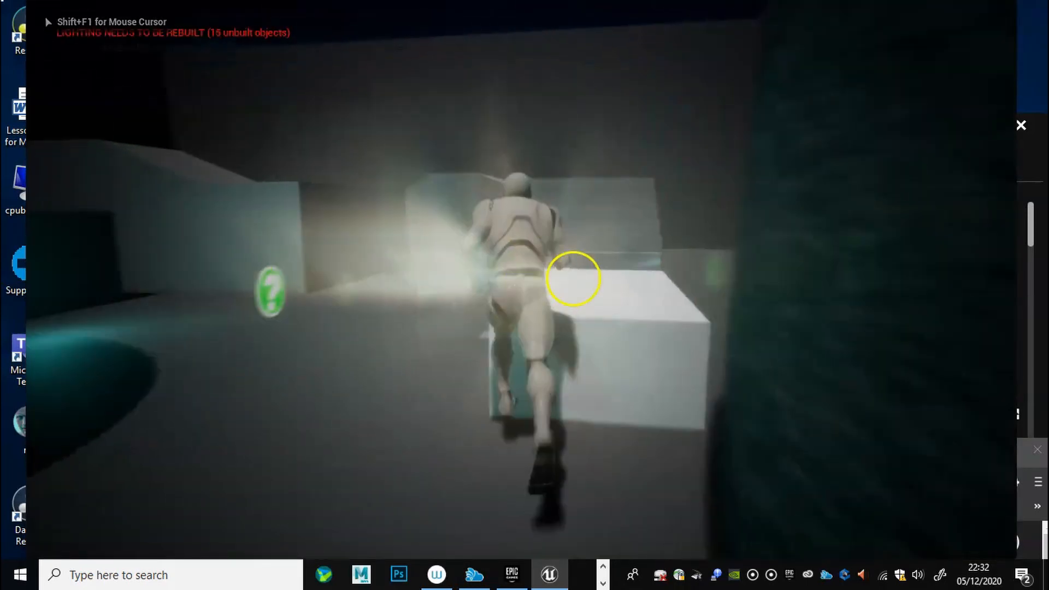
key("space")
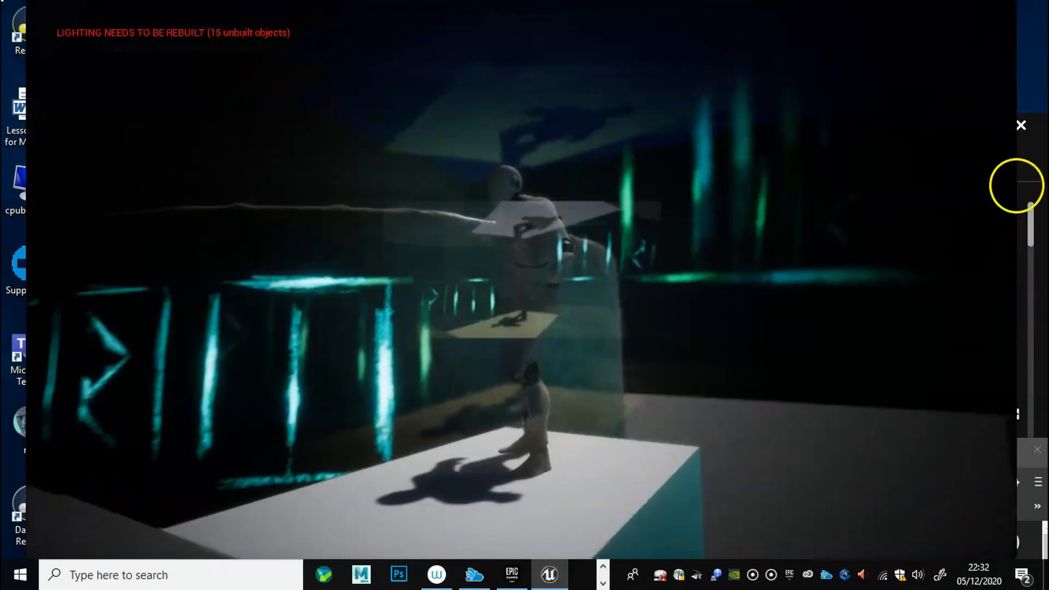
key("w")
key("space")
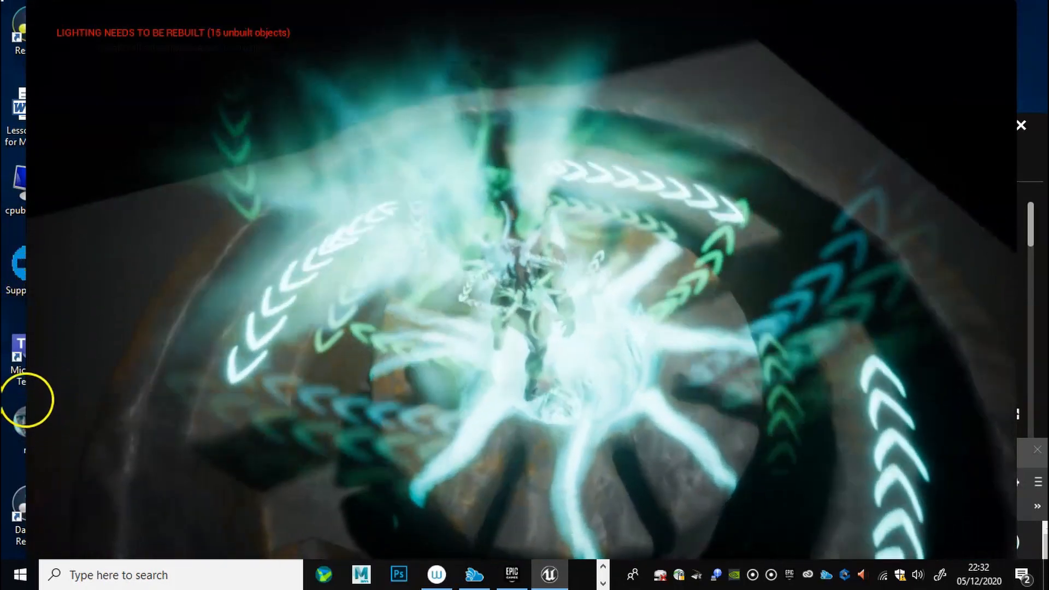
key("Escape")
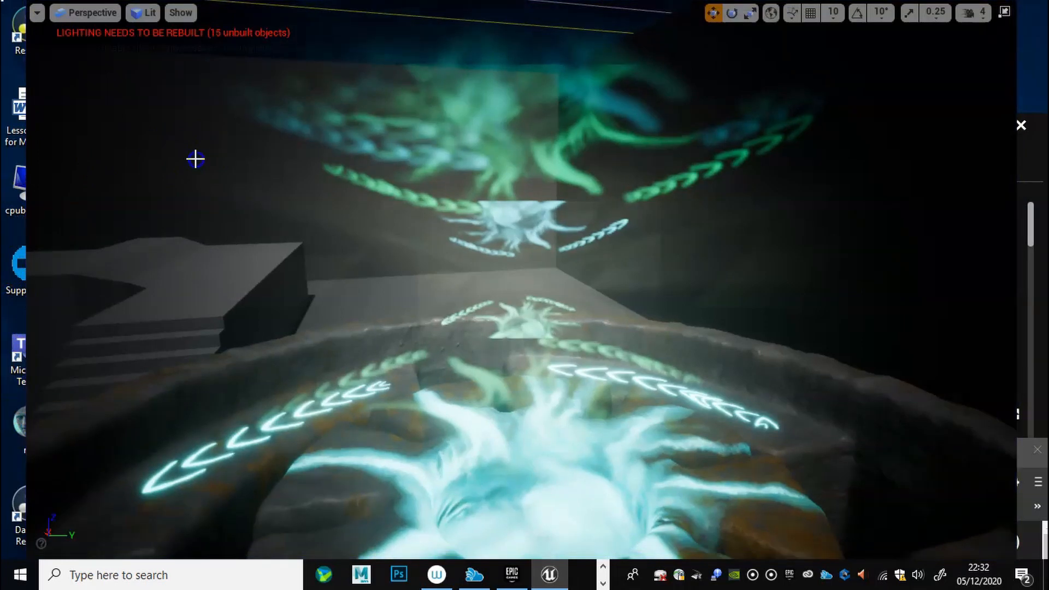
key("F11")
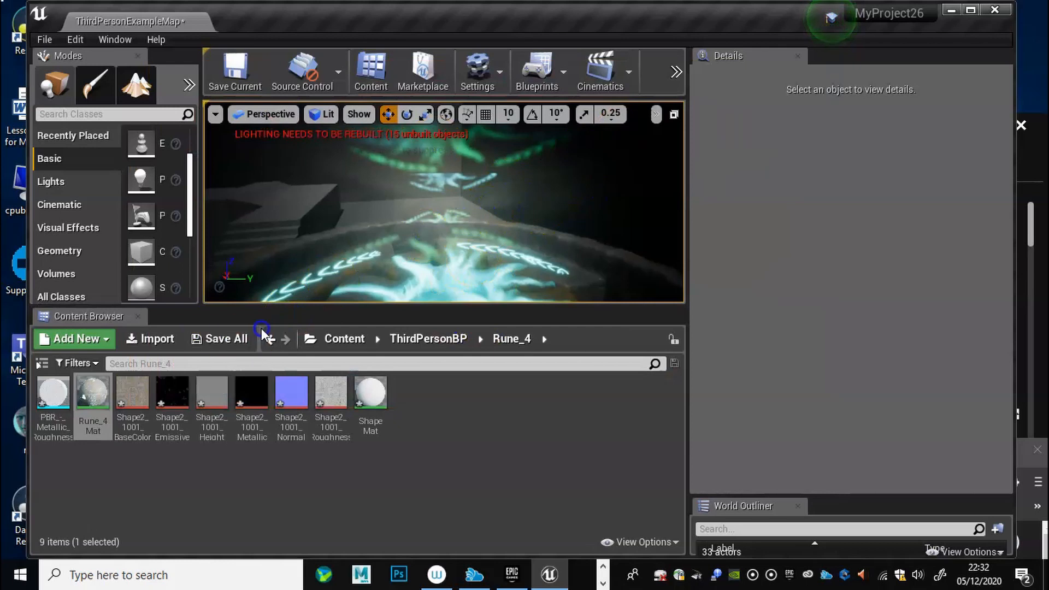
Select the PostProcessVolume in the level and drop its Lens Flares Intensity to 0.0 to see the rune stone without flares.
left_click_drag(406, 193, 403, 185, "alt")
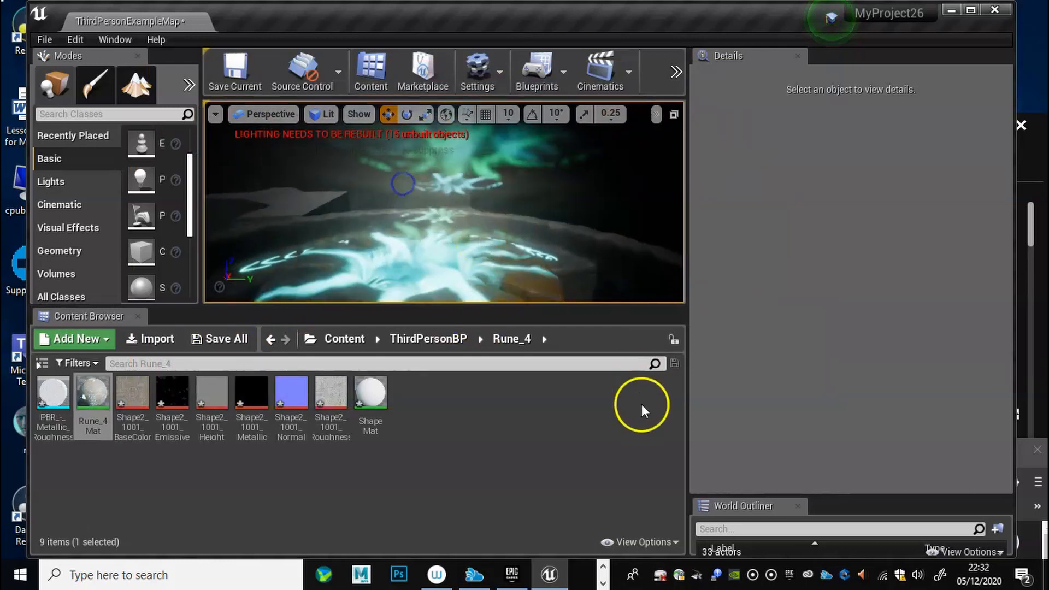
left_click_drag(733, 499, 771, 95)
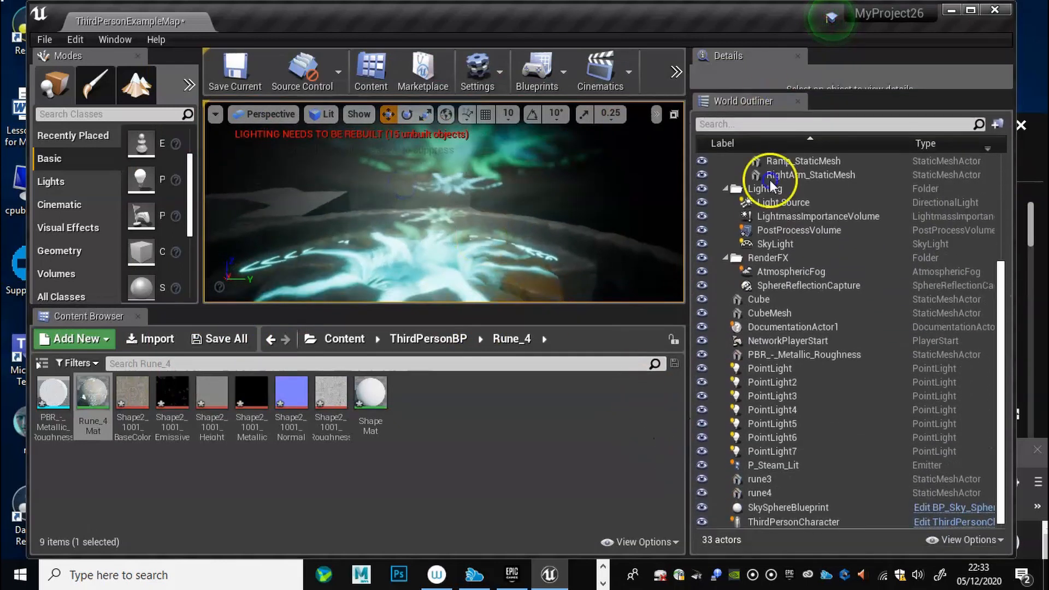
left_click(789, 230)
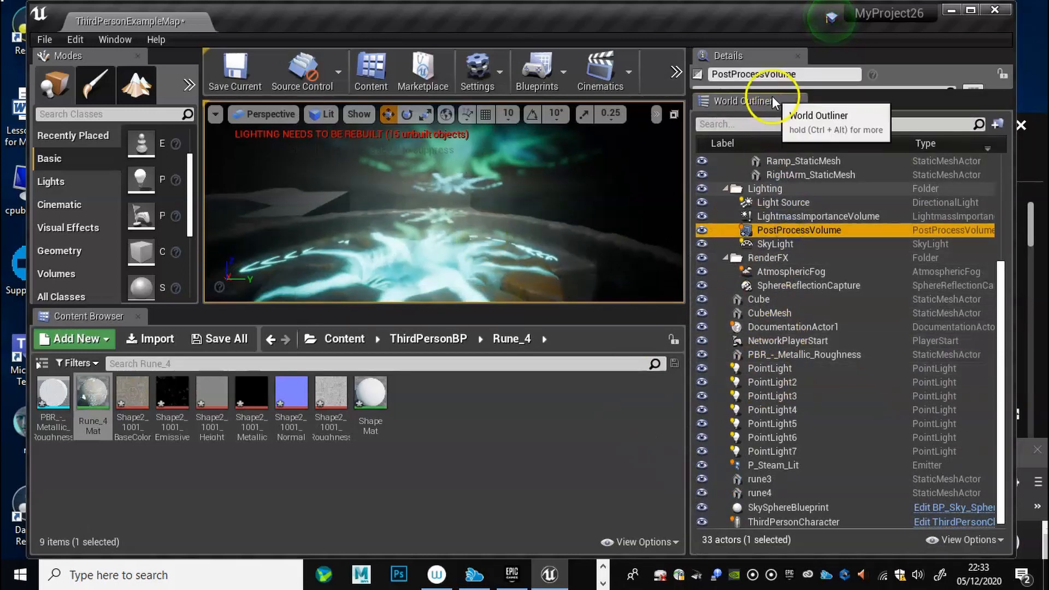
left_click_drag(772, 96, 791, 487)
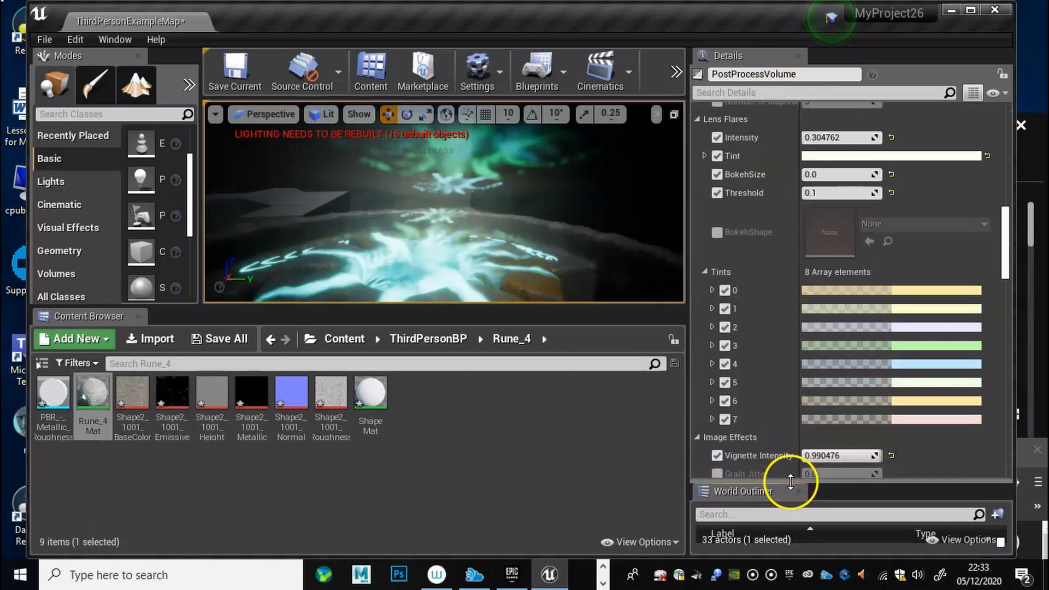
scroll(804, 345, "up", 5)
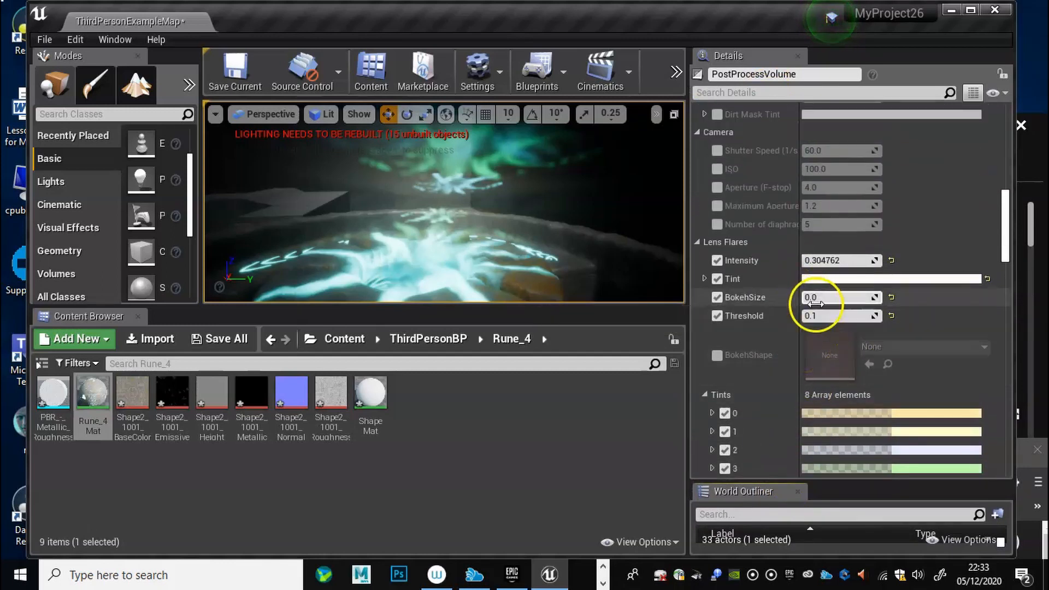
mouse_move(813, 261)
left_mouse_down()
mouse_move(794, 261)
mouse_move(806, 261)
left_mouse_up()
left_click(826, 262)
left_click(826, 262)
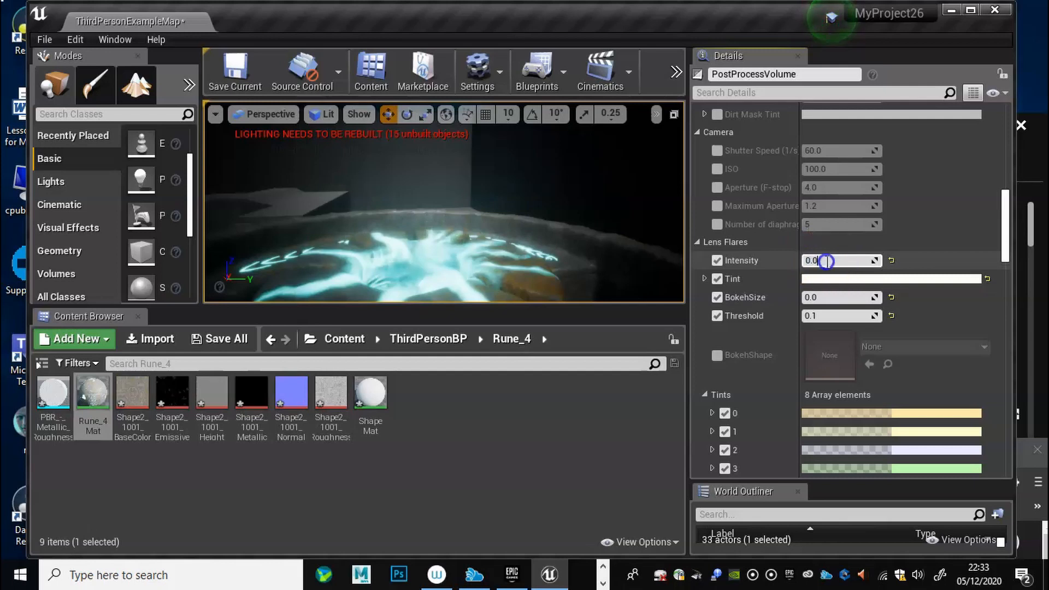
Test stronger Lens Flares Intensity values up to 1.0 on the PostProcessVolume, and settle on 0.05.
key("BackSpace")
type("2")
key("Return")
key("BackSpace")
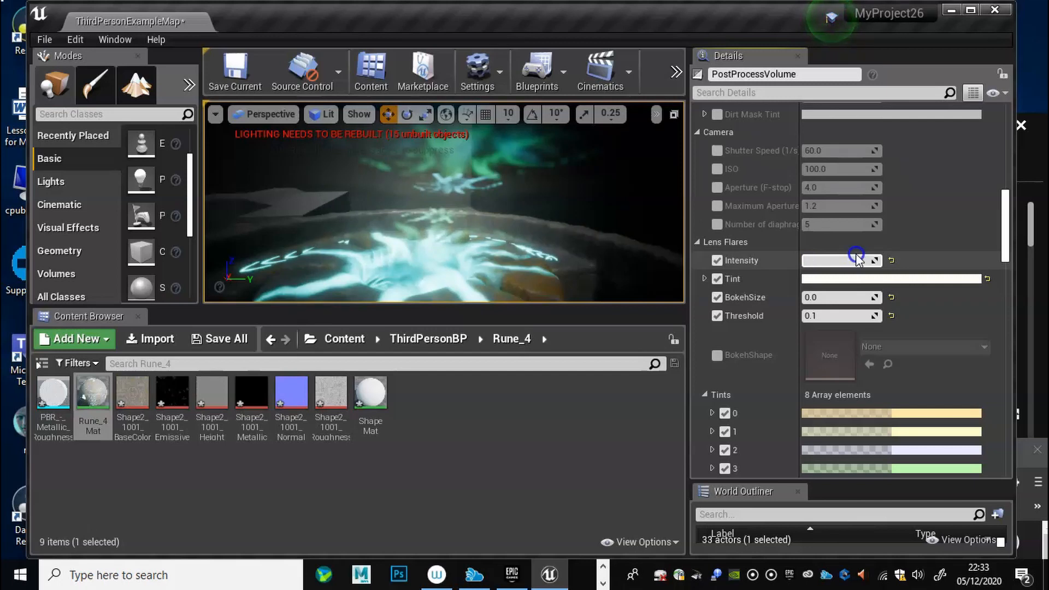
type("1")
key("Return")
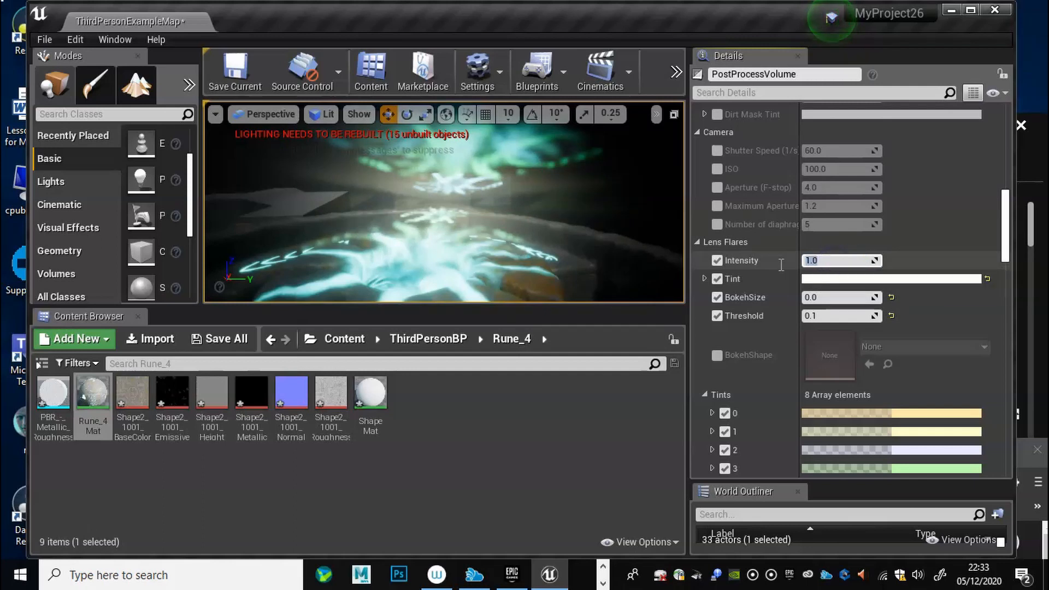
type(".05")
key("Return")
left_click(871, 264)
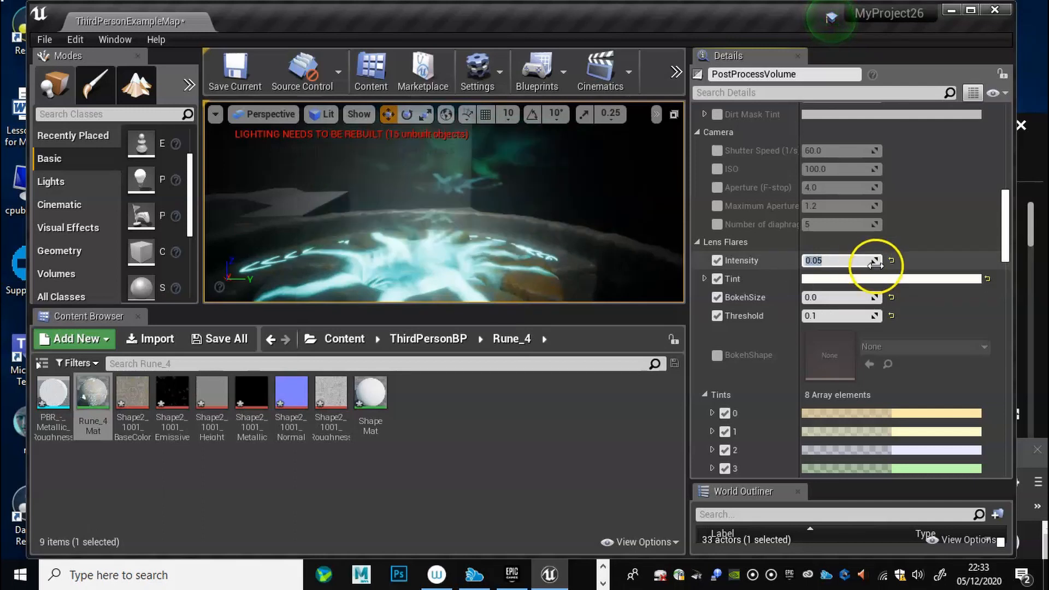
Play the level and jump the character over the low block onto the top of the rune stone.
left_click_drag(557, 204, 502, 223)
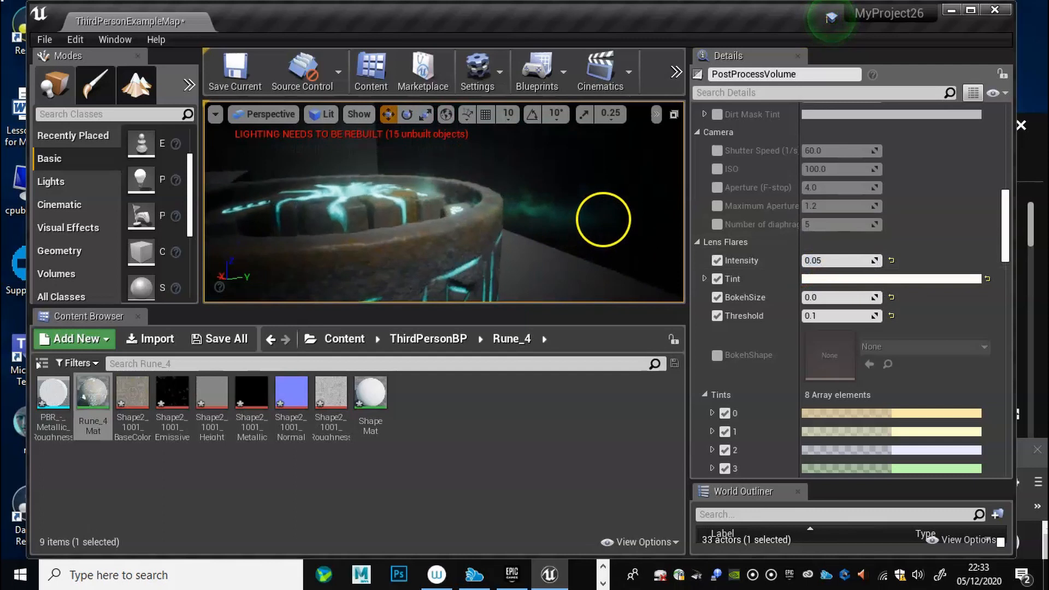
left_click(677, 79)
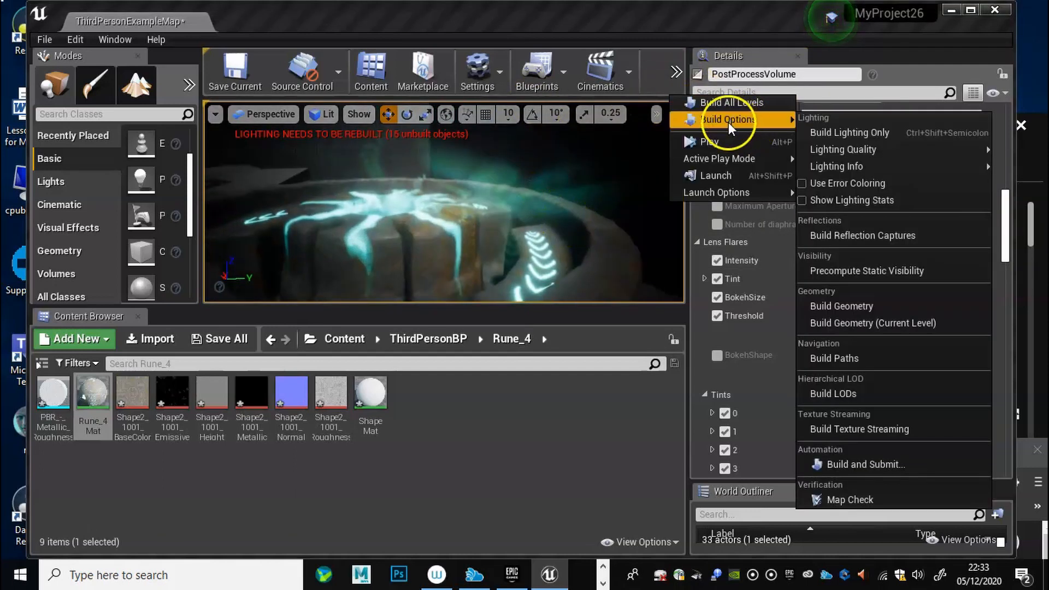
left_click(726, 140)
left_click(589, 247)
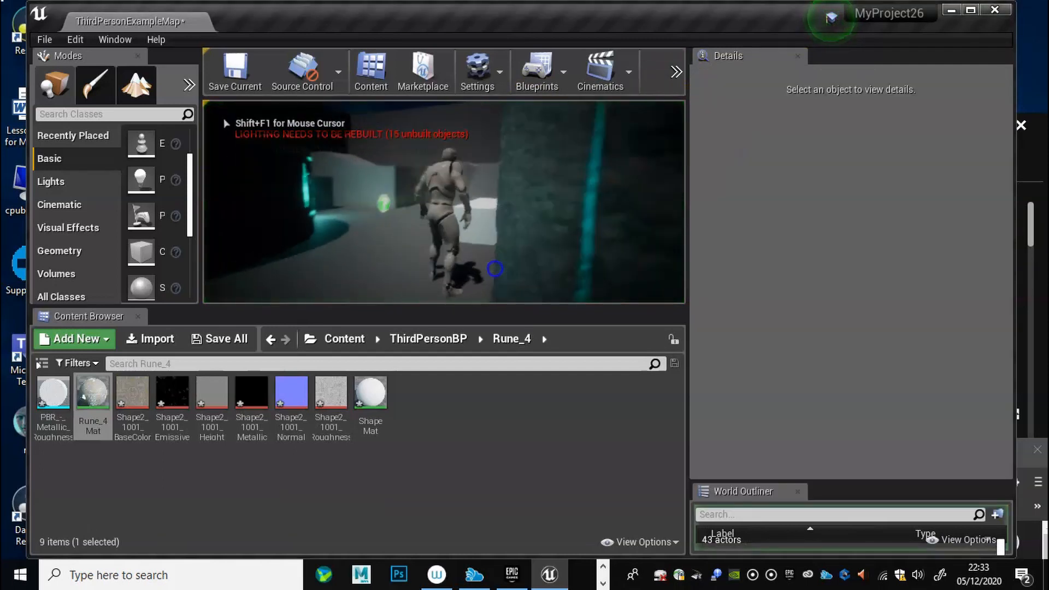
key("w")
key("space")
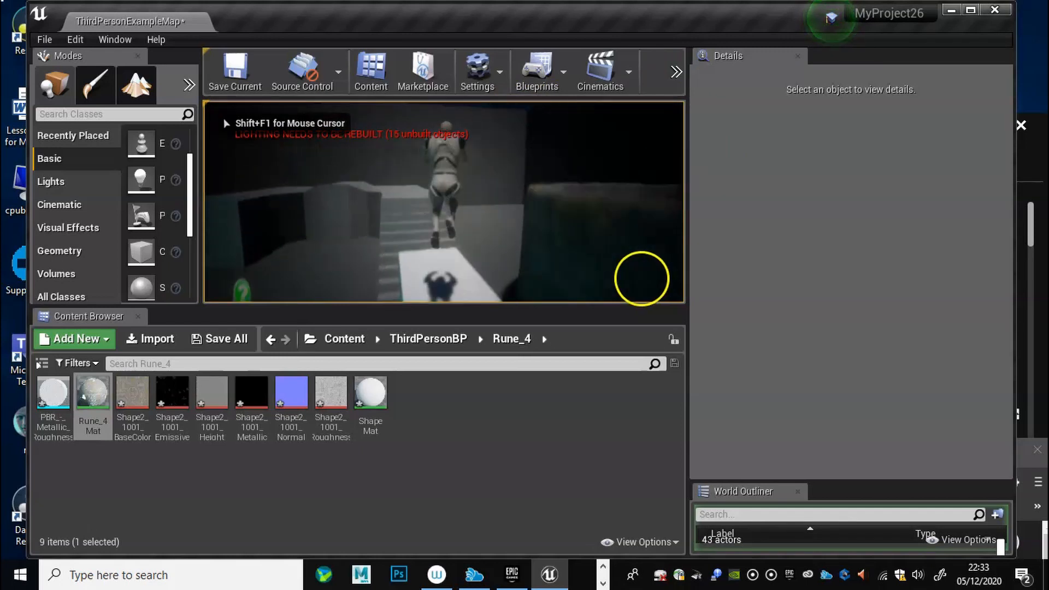
key("w")
key("space")
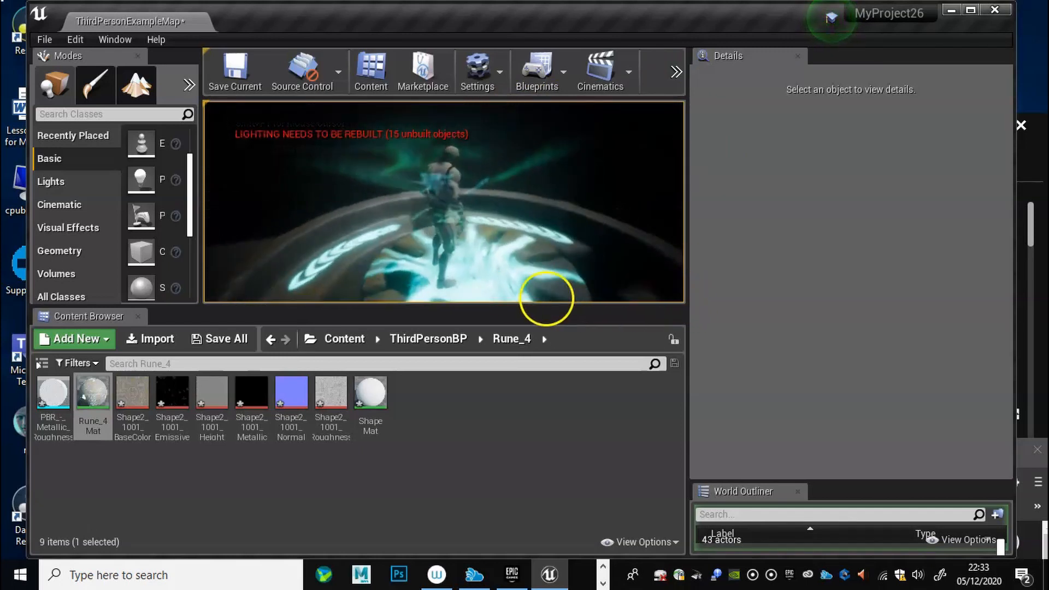
Inspect the rune stone's glow and flares in full screen, stop playing, and return to the normal editor layout.
key("F11")
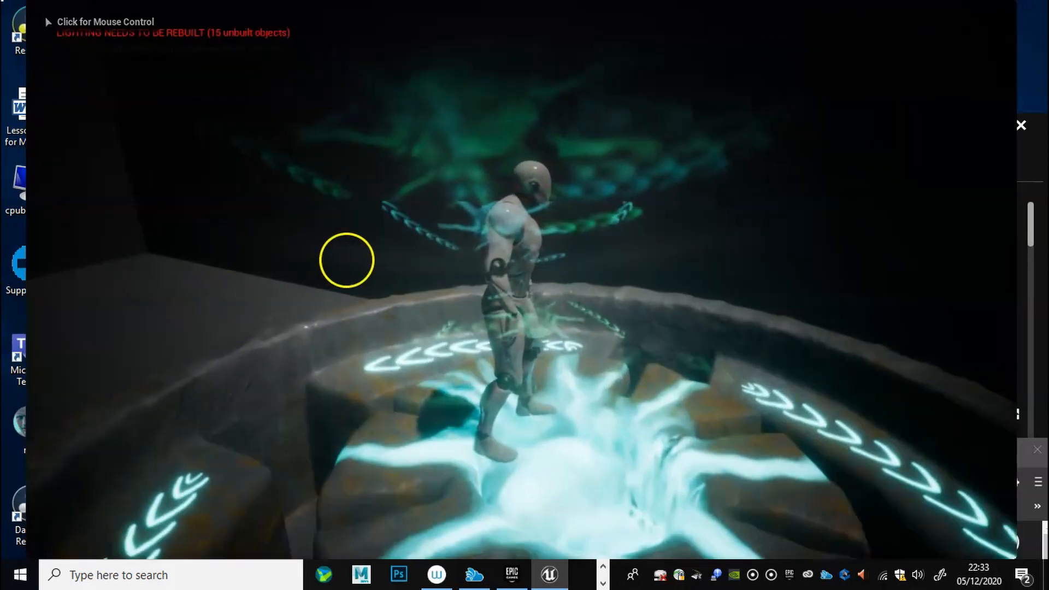
left_click(387, 295)
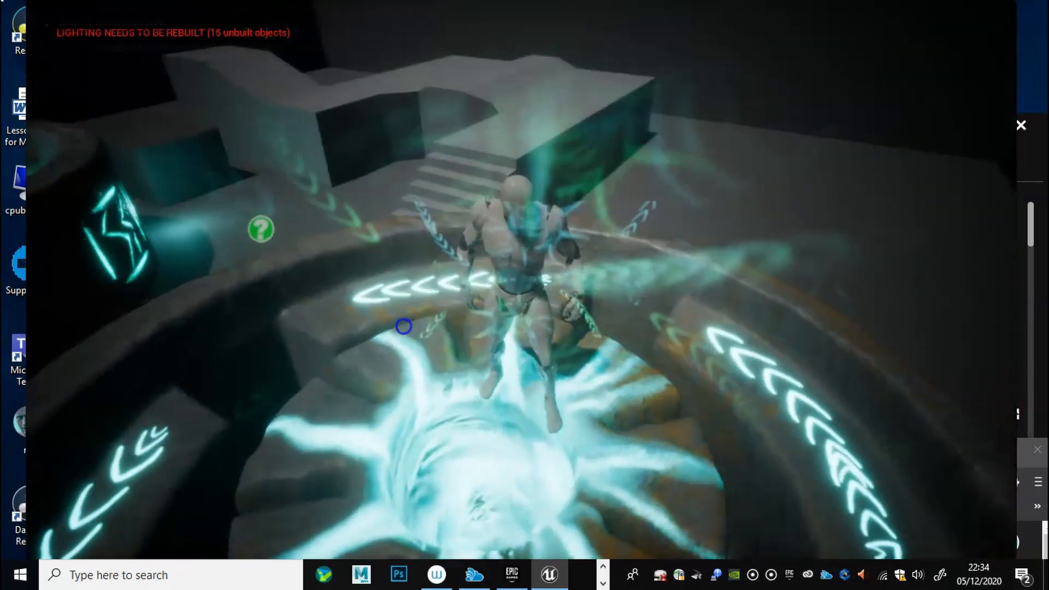
key("Escape")
scroll(410, 339, "down", 8)
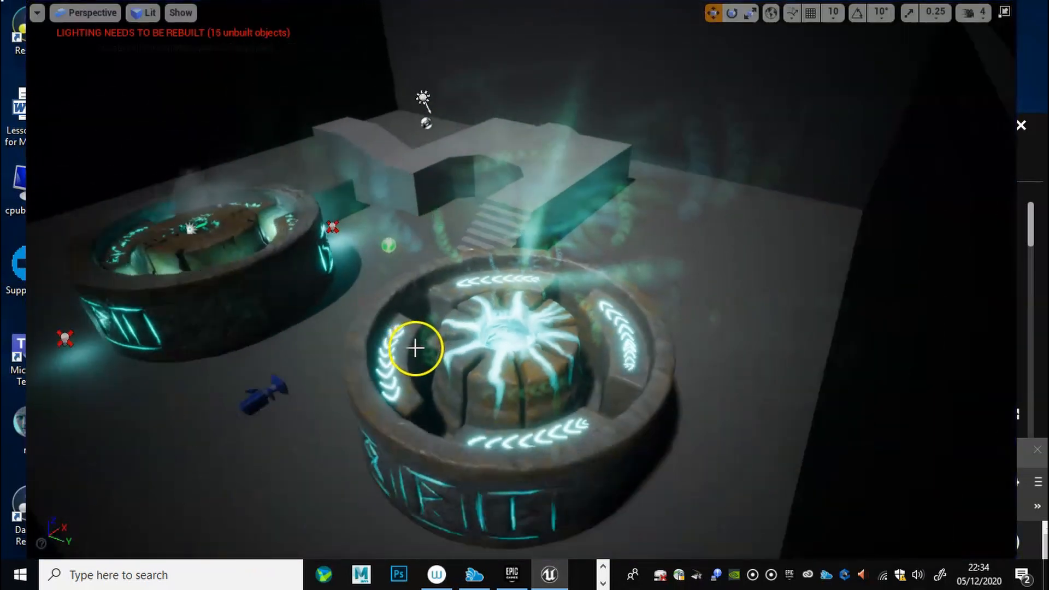
key("F11")
left_click_drag(348, 282, 492, 267, "alt")
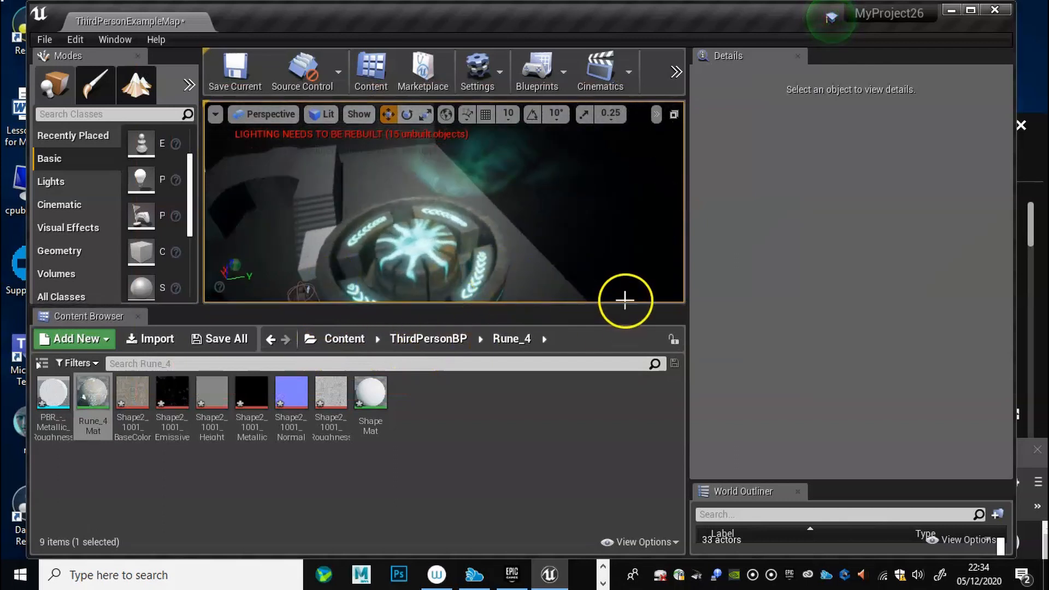
Enlarge the viewport and place a Point Light in a gap between the rune stone's outer ring and its core.
left_click_drag(628, 310, 871, 332)
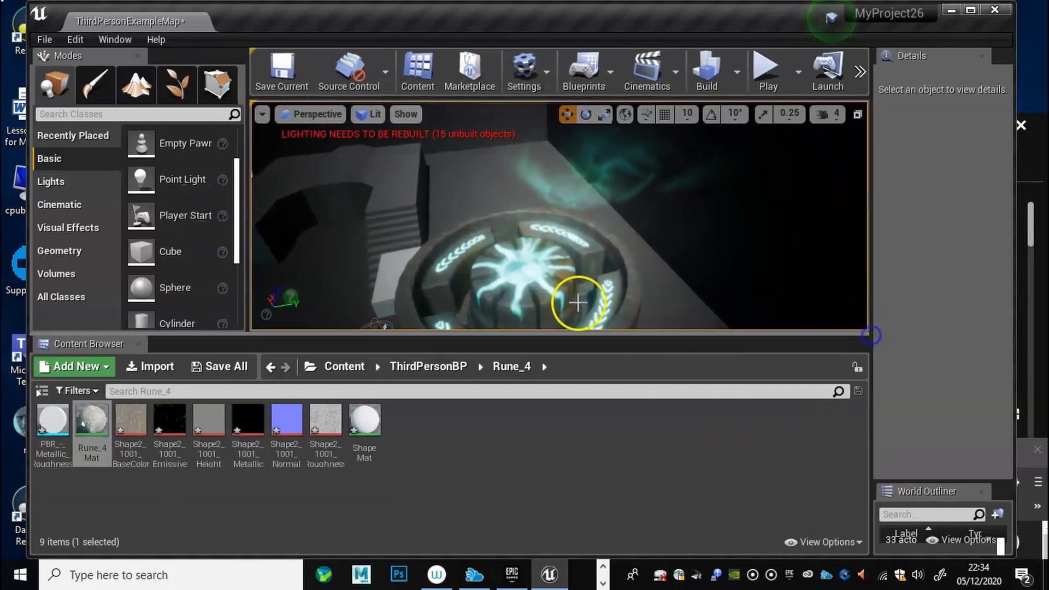
left_click_drag(573, 334, 565, 472)
left_click_drag(503, 404, 474, 429, "alt")
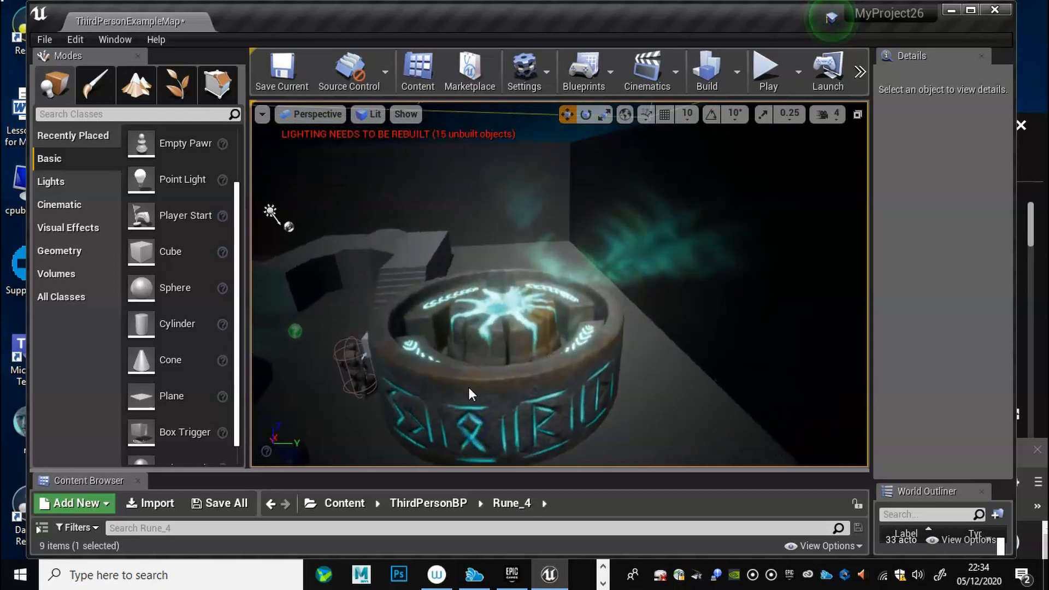
left_click(52, 182)
left_click_drag(139, 179, 412, 321)
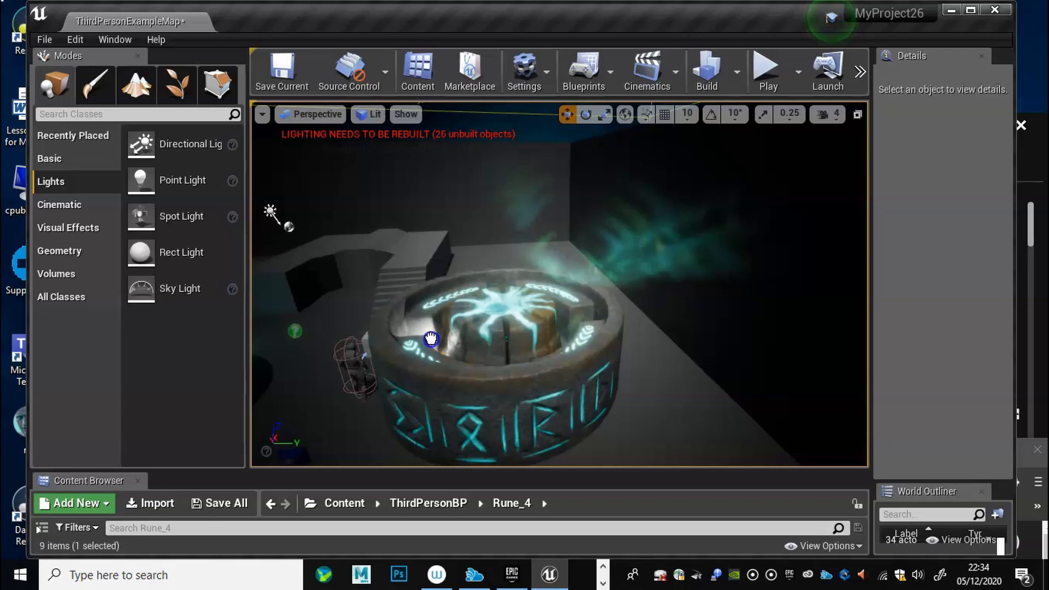
left_click_drag(430, 339, 432, 340)
right_click_drag(432, 339, 464, 428)
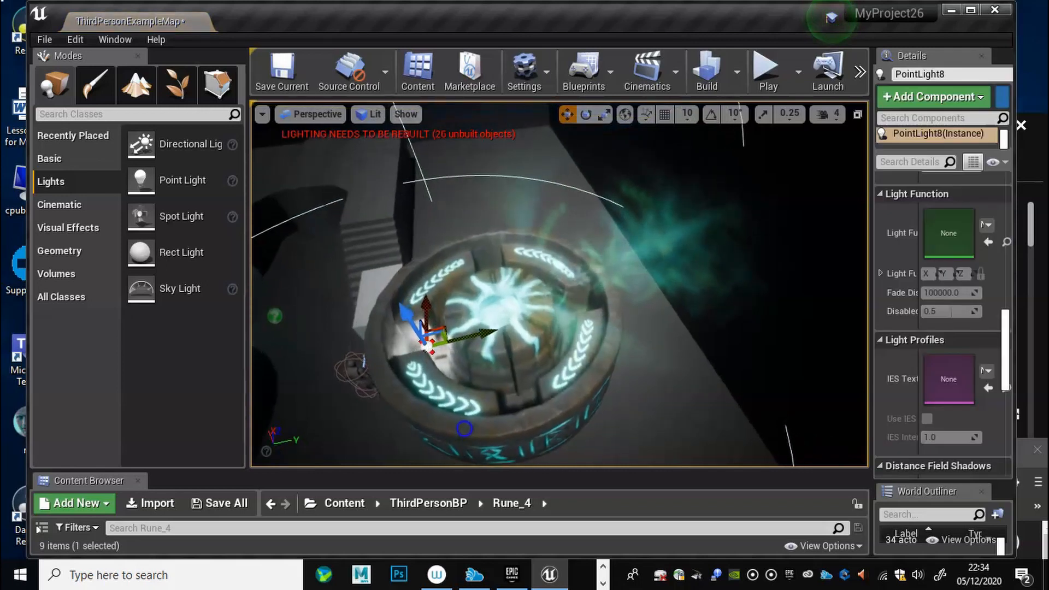
Set the new point light's Light Color to pale cyan (hex sRGB A4FFF6FF) and its Intensity to 14.557486 cd.
left_click_drag(870, 294, 632, 276)
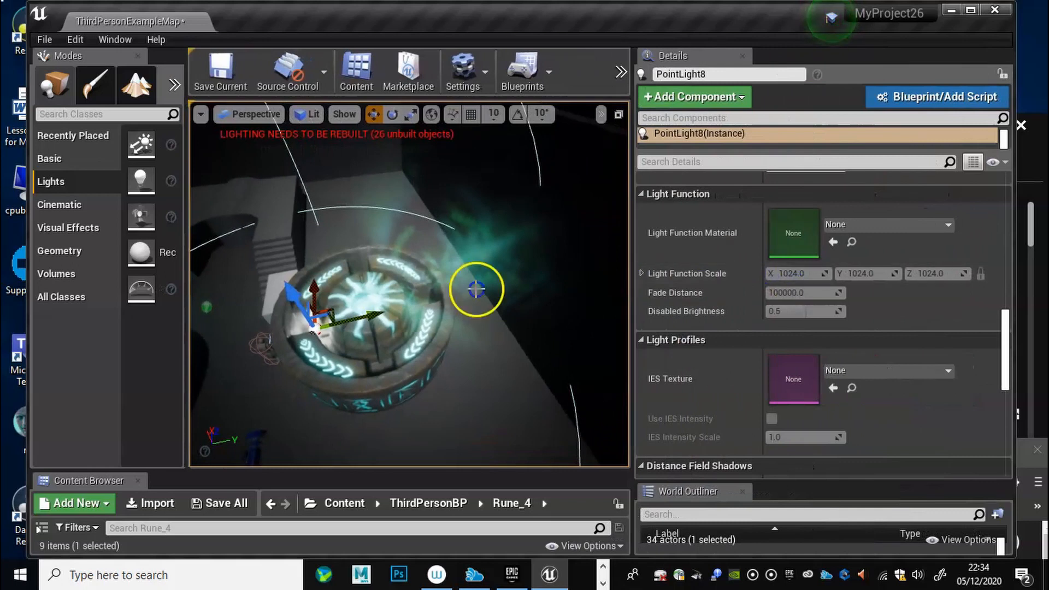
scroll(808, 297, "up", 10)
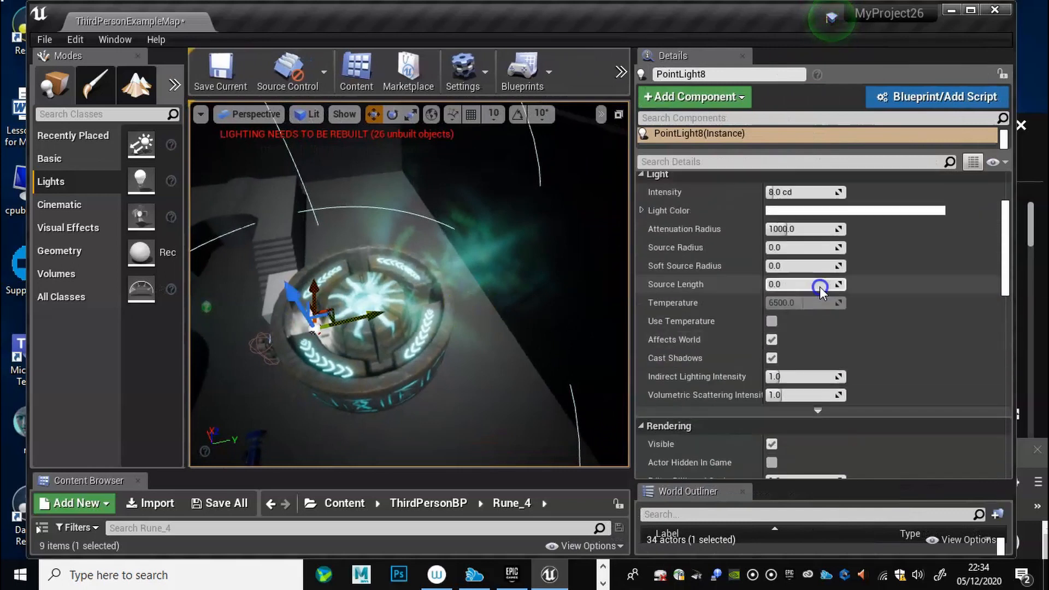
left_click(814, 321)
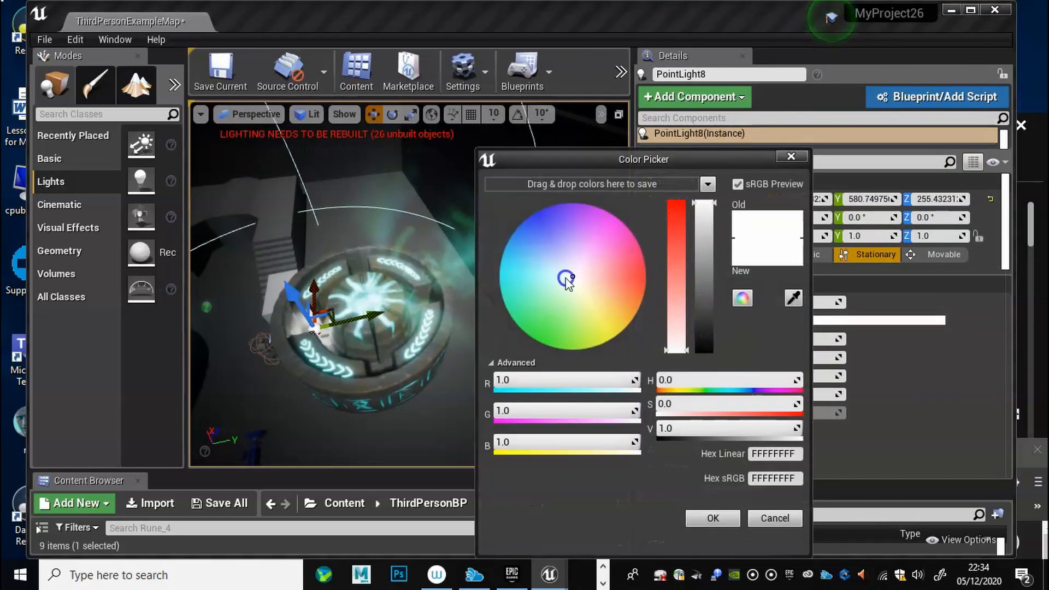
left_click_drag(571, 280, 528, 284)
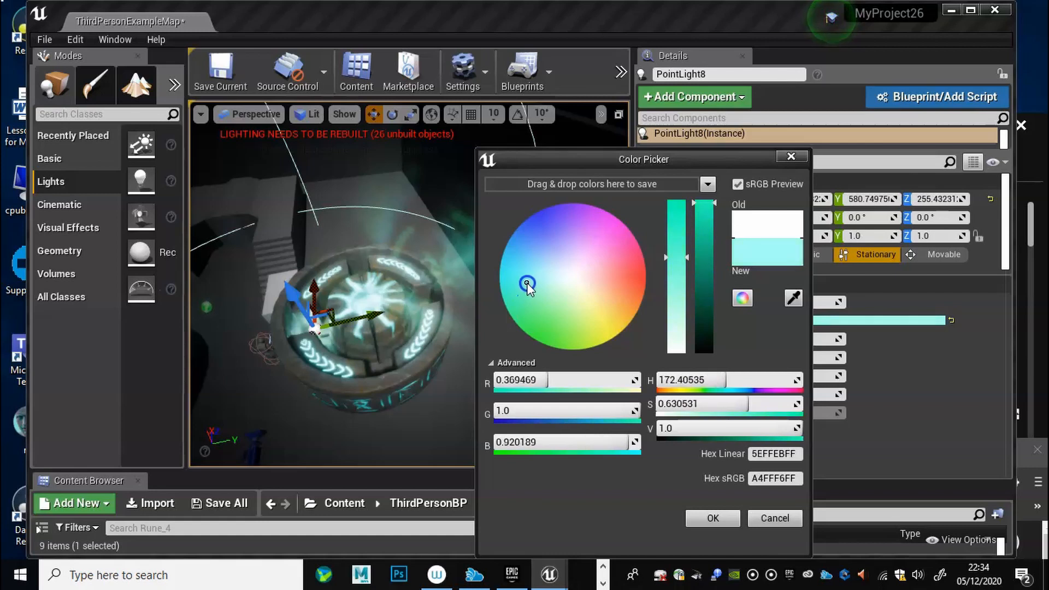
left_click(715, 518)
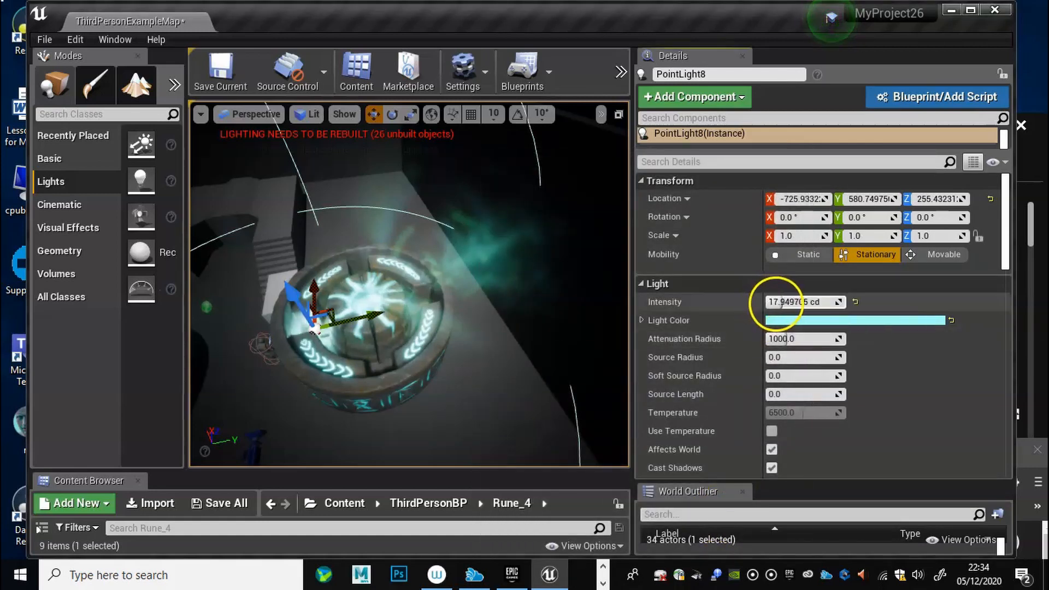
left_click_drag(314, 354, 316, 311, "alt")
right_click_drag(314, 356, 704, 360, "alt")
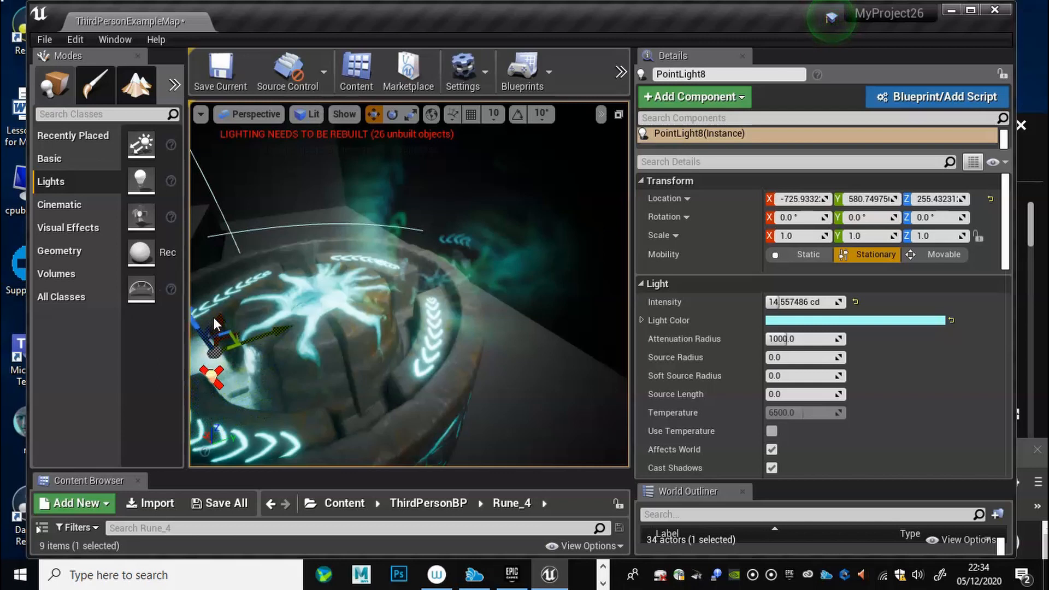
Duplicate the point light into the opposite side gap at about Y 1020, and again into the far gap at about X -391, Y 787.
left_click_drag(311, 395, 82, 400, "alt")
left_click_drag(379, 408, 546, 431, "alt")
right_click_drag(373, 413, 371, 413, "alt")
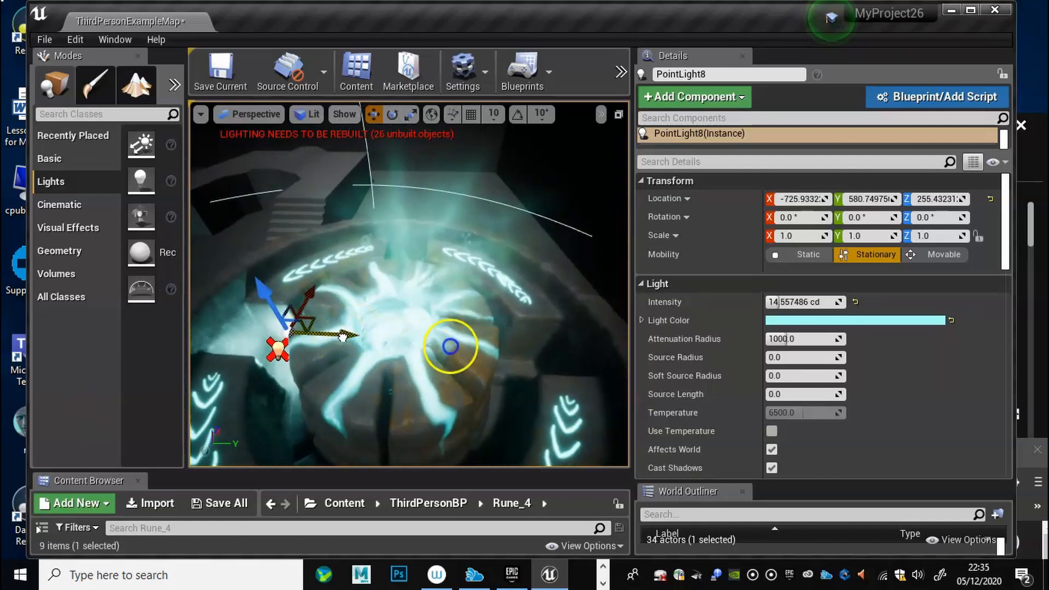
left_click_drag(342, 337, 572, 359, "alt")
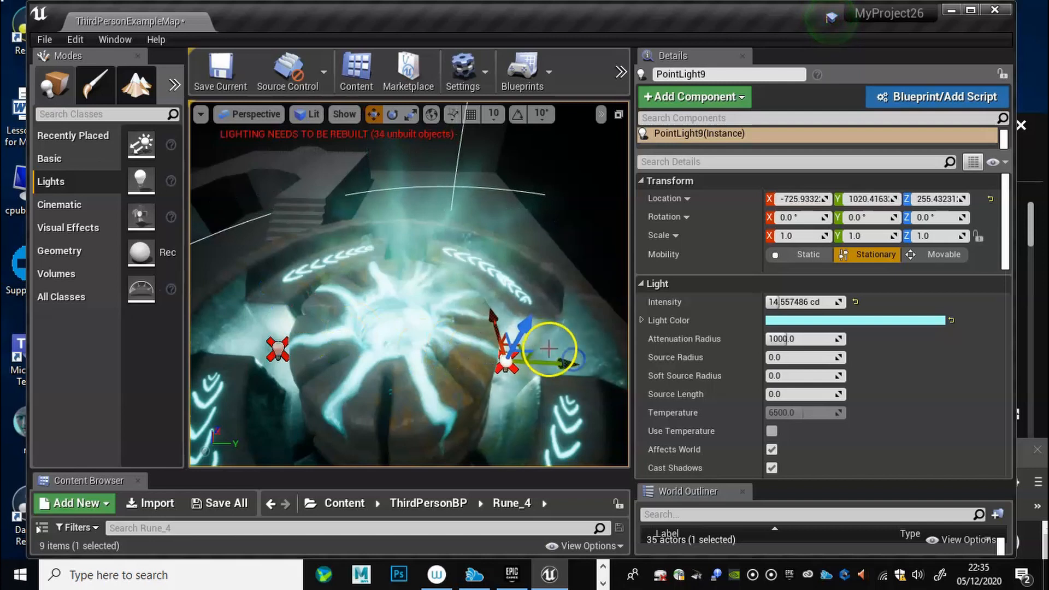
left_click_drag(500, 319, 456, 242, "alt")
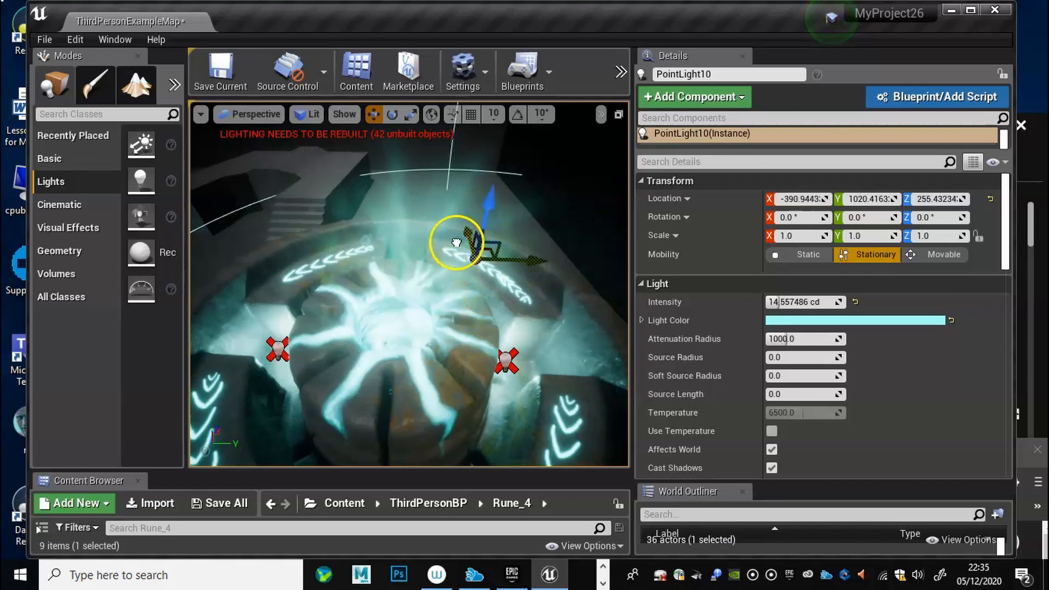
left_click_drag(528, 257, 468, 257)
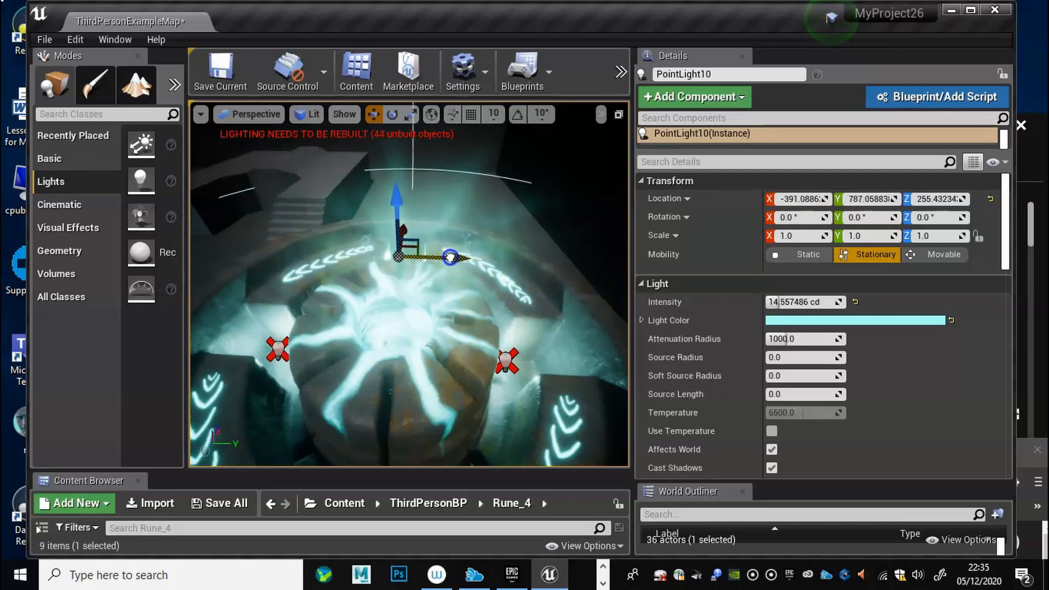
Duplicate the far gap's point light into the near gap of the ring, positioned at about X -982, Y 805.
left_click_drag(406, 224, 403, 354, "alt")
scroll(504, 327, "down", 5)
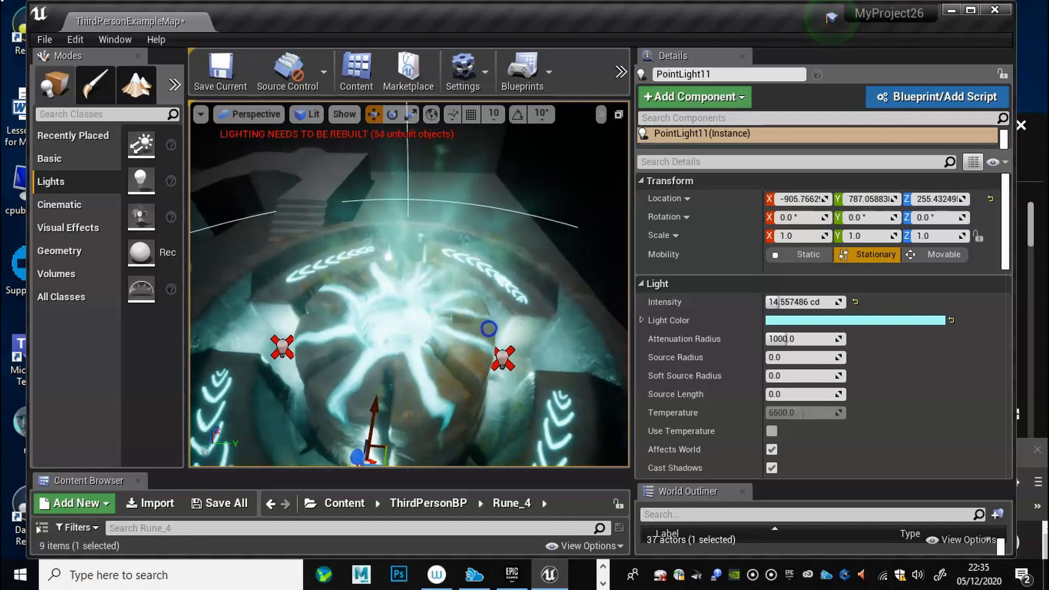
left_click_drag(395, 338, 397, 360)
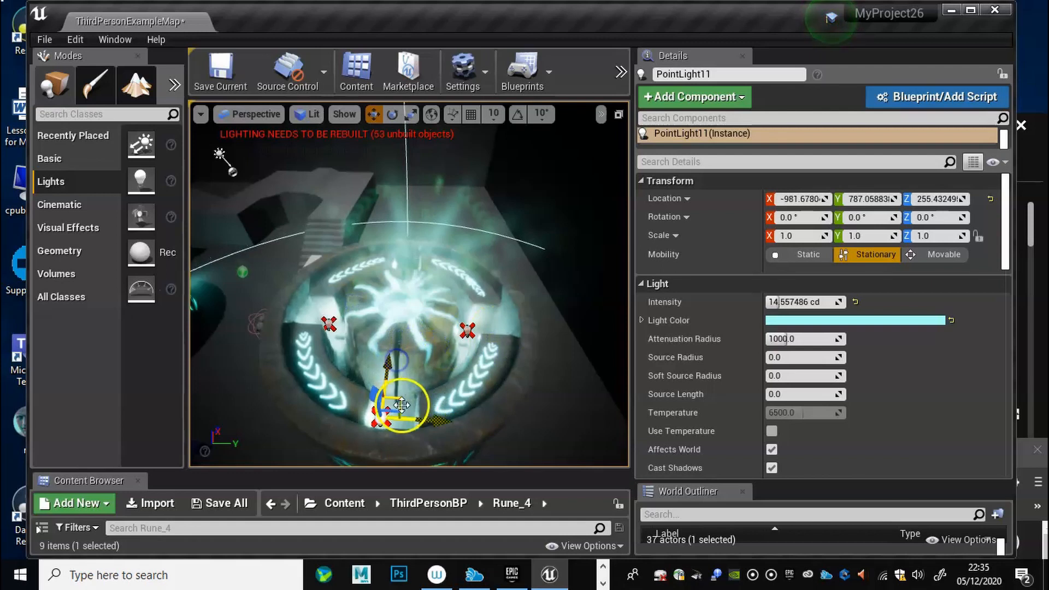
left_click_drag(419, 419, 429, 421)
left_click_drag(319, 431, 374, 313, "alt")
mouse_move(272, 473)
left_mouse_down()
mouse_move(275, 491)
mouse_move(296, 471)
mouse_move(286, 473)
left_mouse_up()
left_click_drag(328, 360, 337, 519, "alt")
left_click_drag(320, 304, 355, 292, "alt")
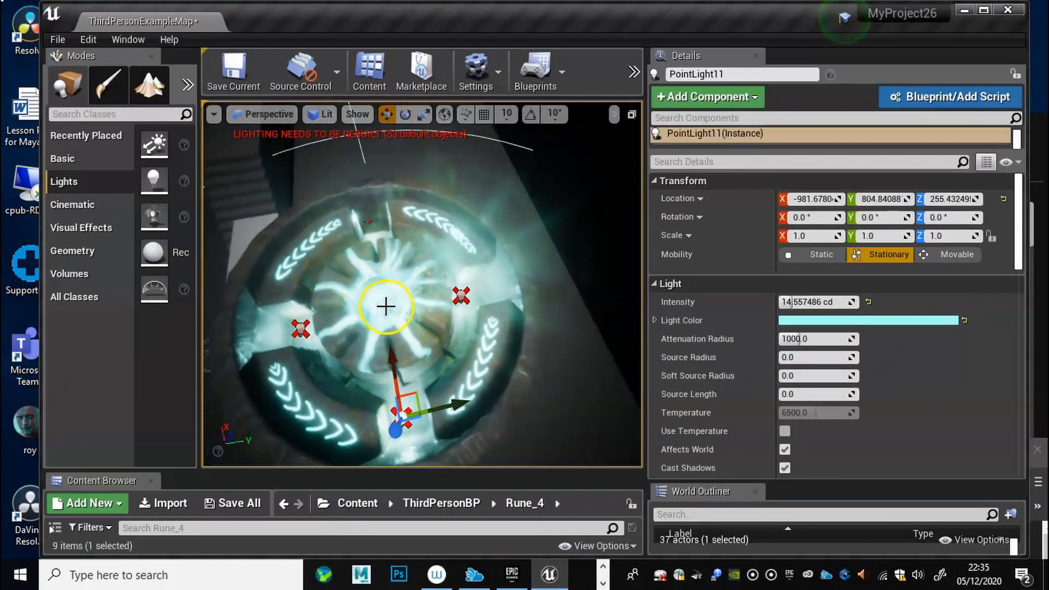
Duplicate the near gap's point light to the floor outside the ring at about X -1195, Z 211, with Intensity 4.825134 cd.
left_click_drag(366, 350, 234, 213, "alt")
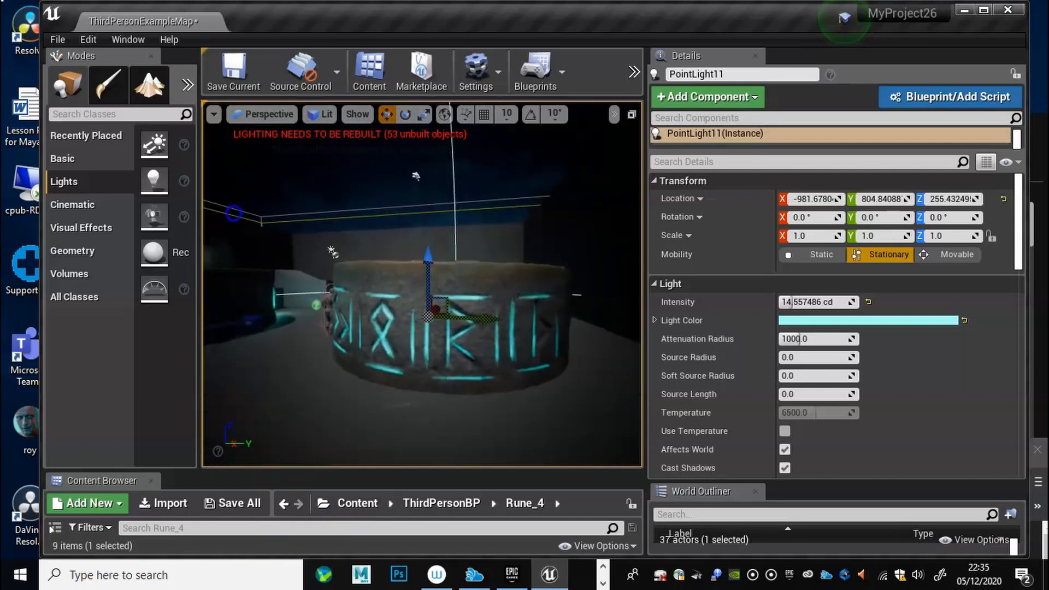
left_click_drag(343, 323, 509, 254, "alt")
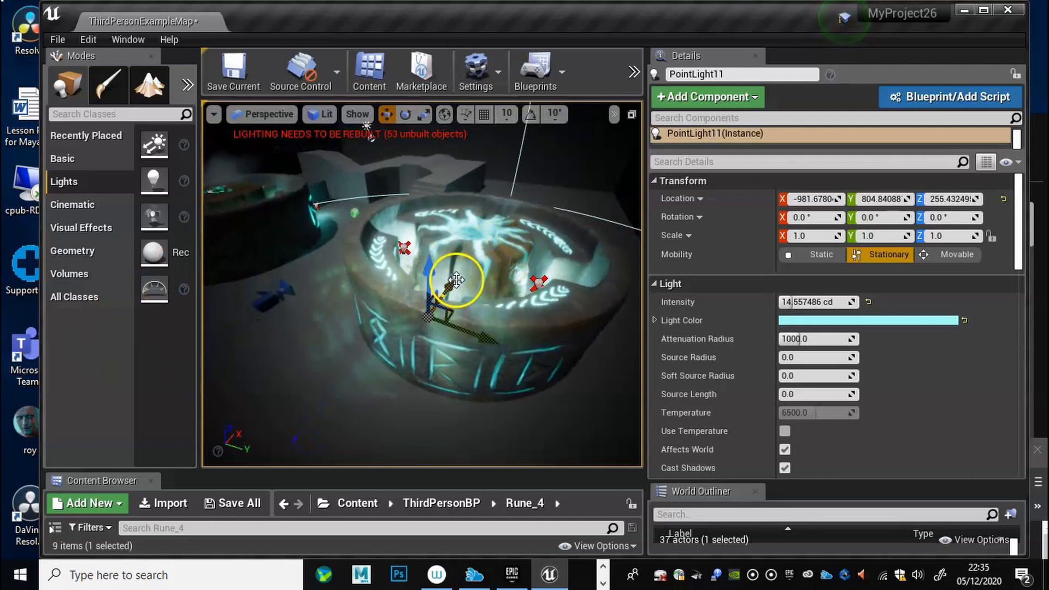
left_click_drag(454, 282, 378, 349, "alt")
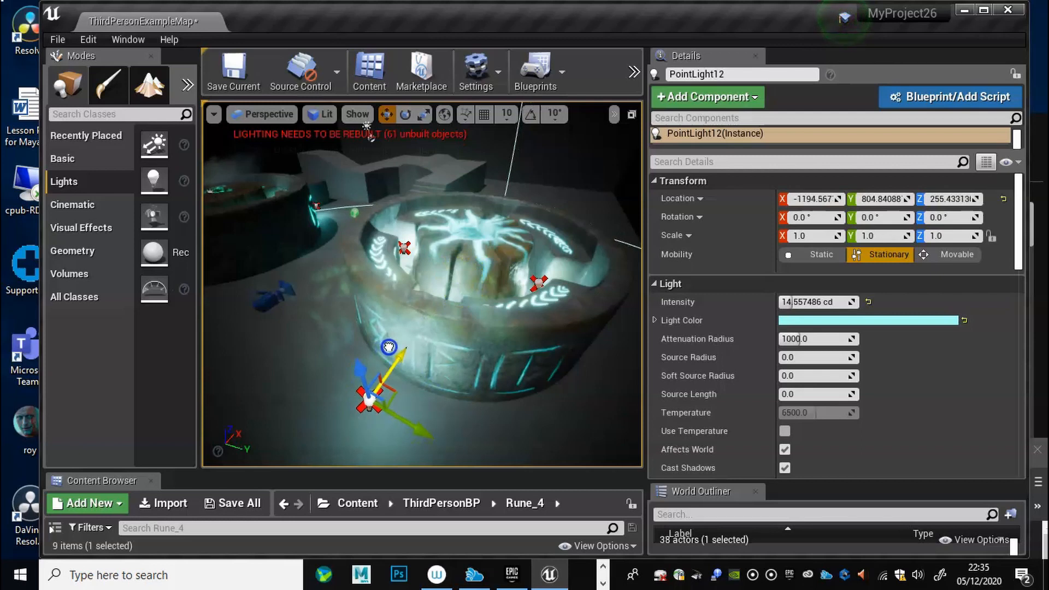
left_click_drag(304, 397, 241, 413, "alt")
left_click_drag(369, 344, 370, 404)
mouse_move(467, 440)
left_mouse_down("alt")
mouse_move(240, 478)
mouse_move(471, 448)
mouse_move(455, 447)
left_mouse_up("alt")
left_click_drag(382, 369, 376, 337)
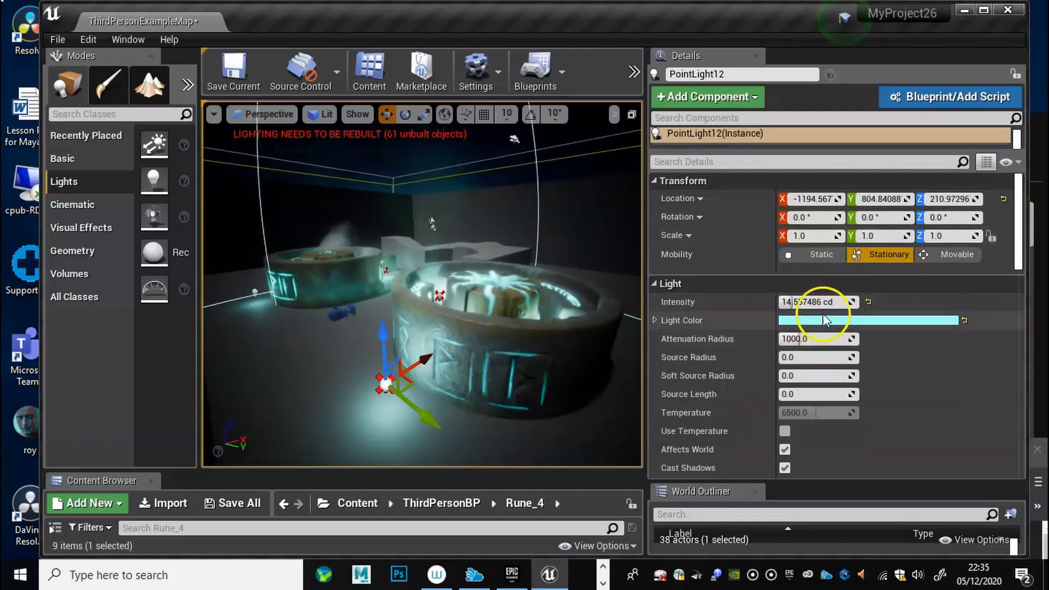
left_click_drag(790, 301, 781, 302)
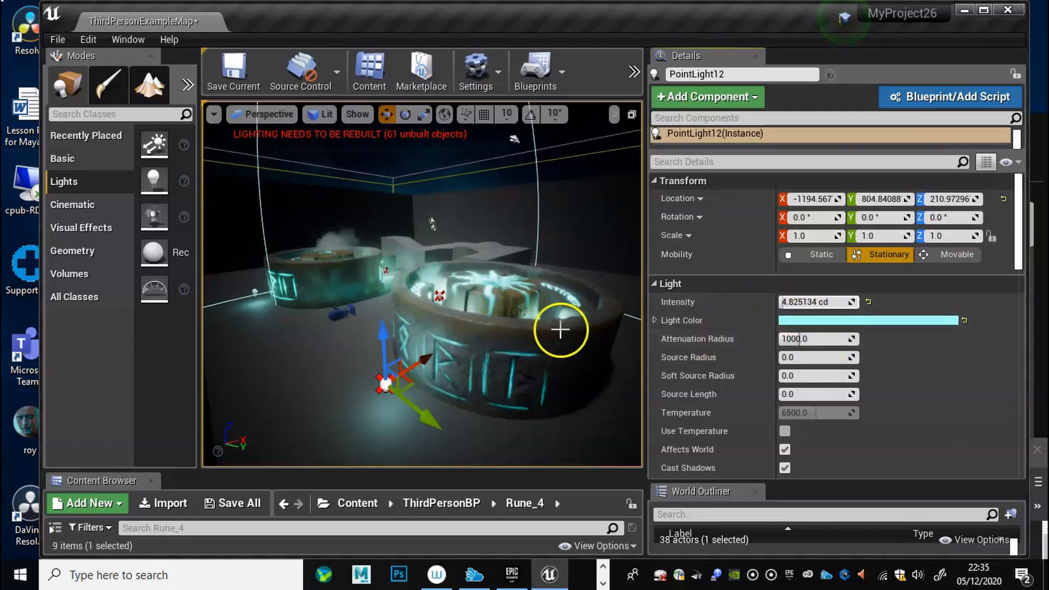
Duplicate the dimmer floor light twice around the rune stone's outer base, placing the last copy at about X -1082, Y 1088, Z 216.
left_click_drag(312, 378, 615, 407, "alt")
left_click_drag(429, 365, 339, 373, "alt")
mouse_move(282, 408)
left_mouse_down()
mouse_move(278, 375)
mouse_move(267, 401)
left_mouse_up()
left_click_drag(417, 421, 529, 385, "alt")
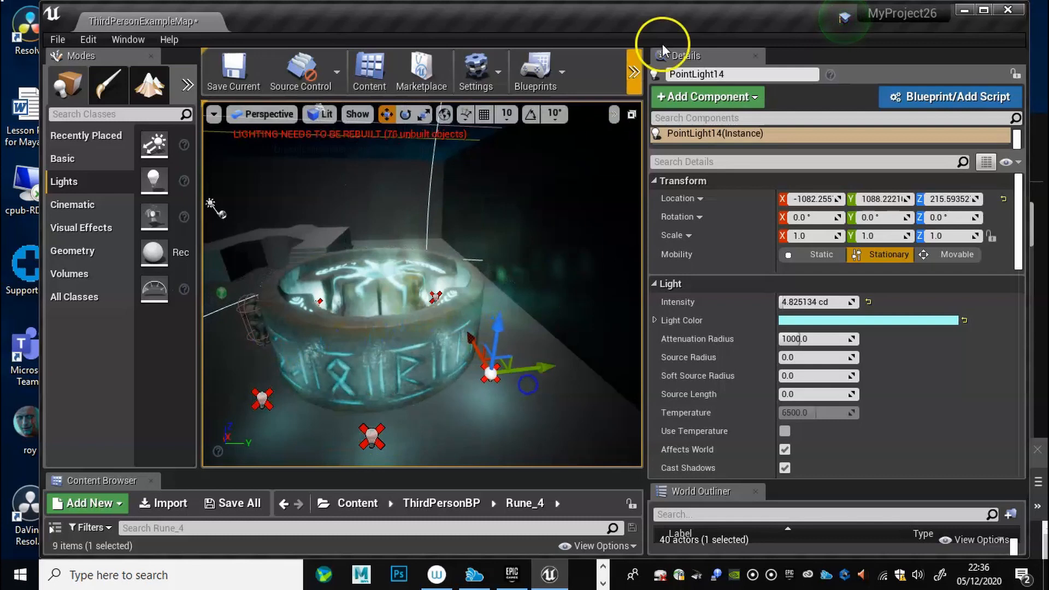
Play the level full screen and run the character around the rune stones to check the glow of the outer floor lights.
left_click(634, 72)
mouse_move(685, 107)
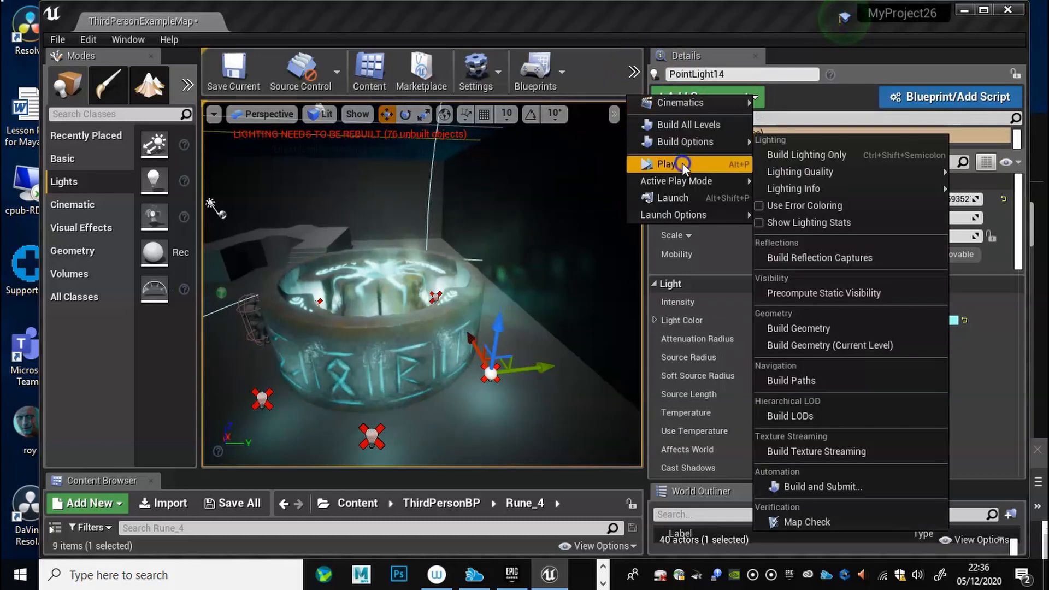
left_click(664, 164)
left_click(554, 213)
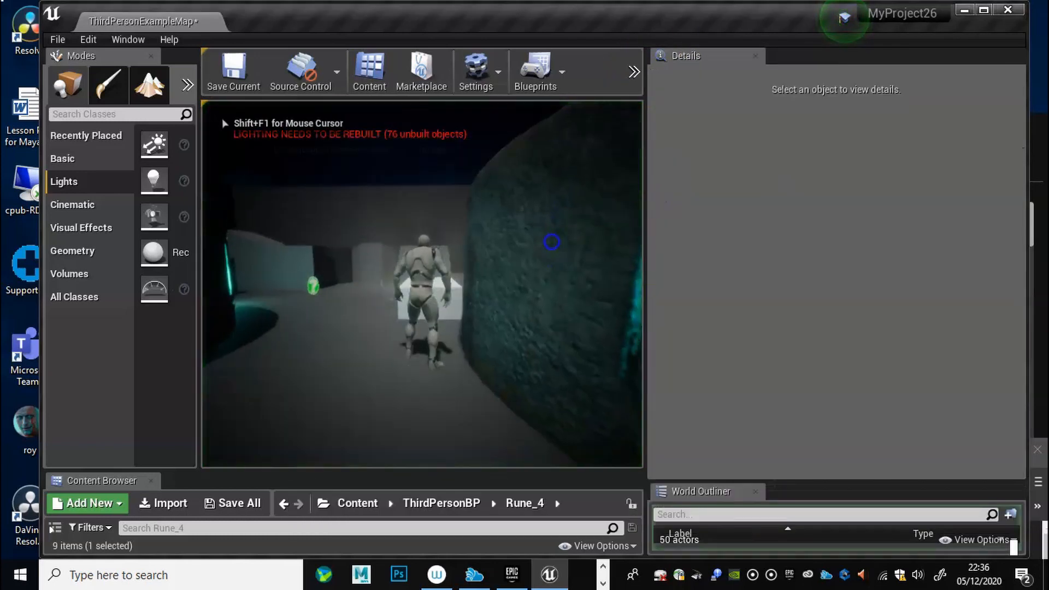
key("F11")
left_click(494, 230)
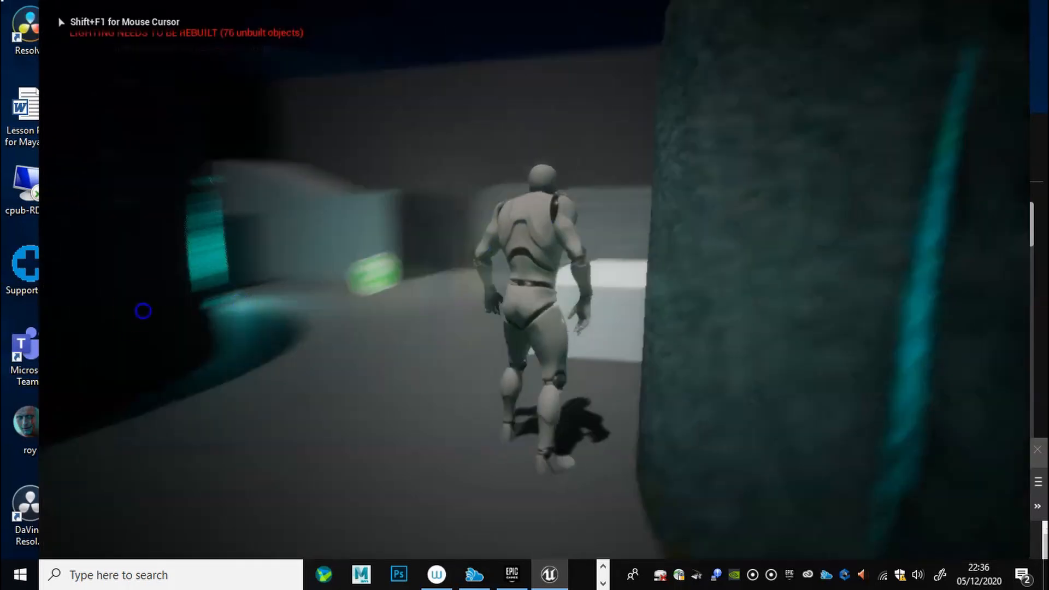
key("w")
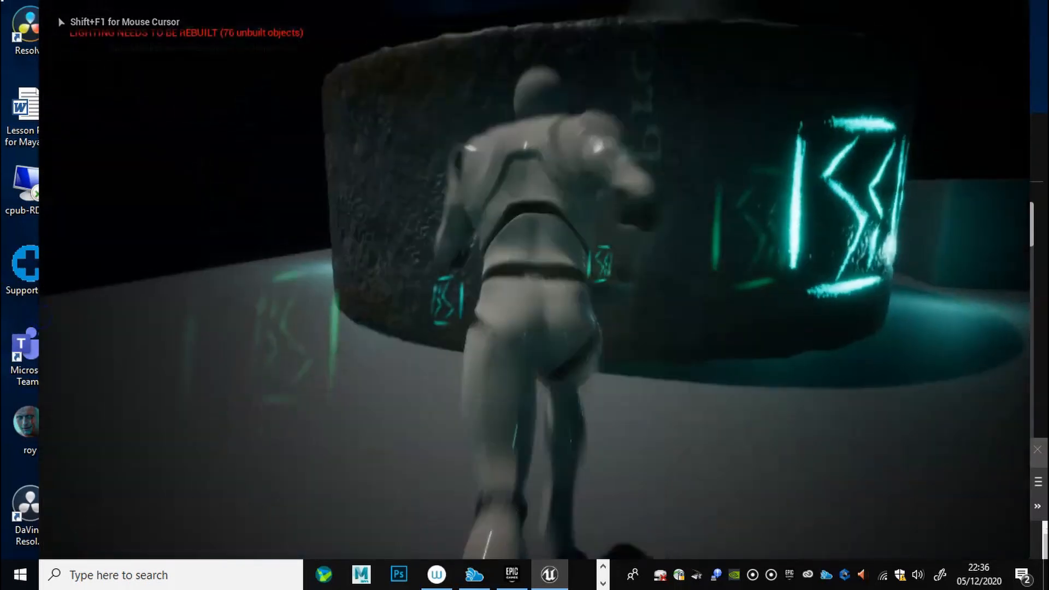
key("w")
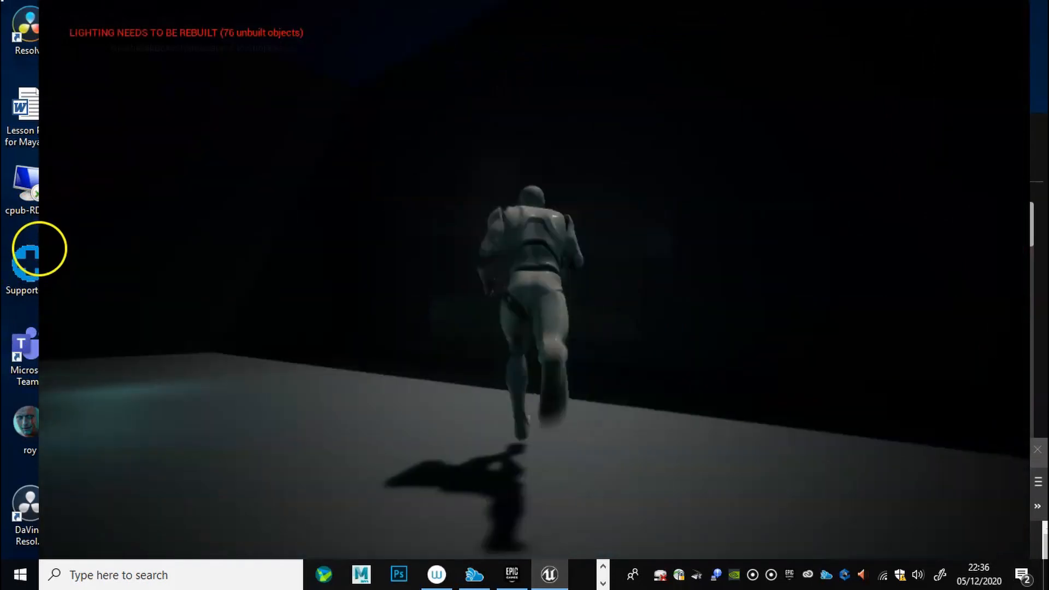
key("w")
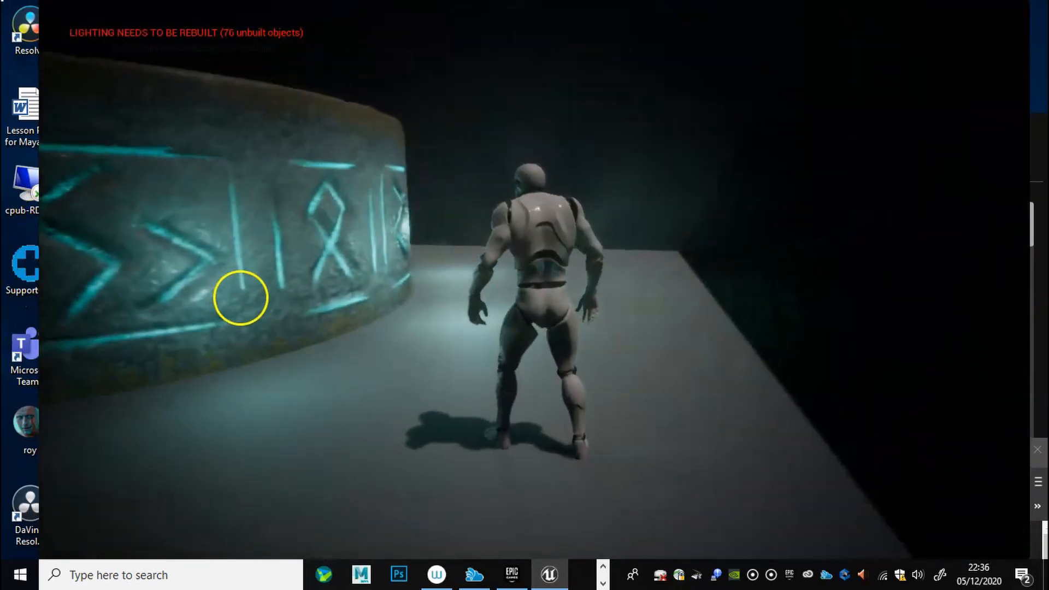
key("w")
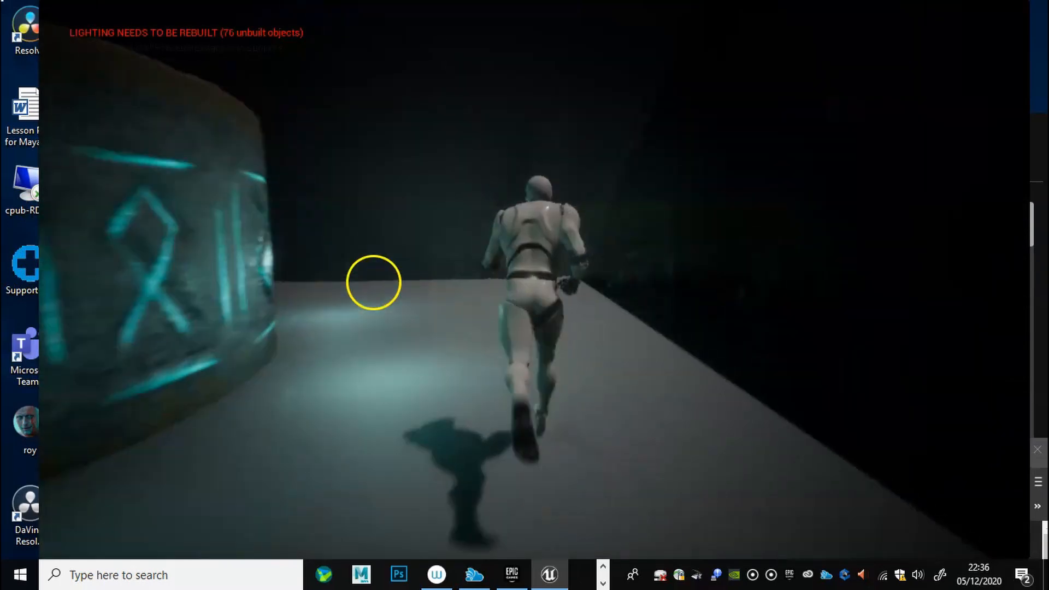